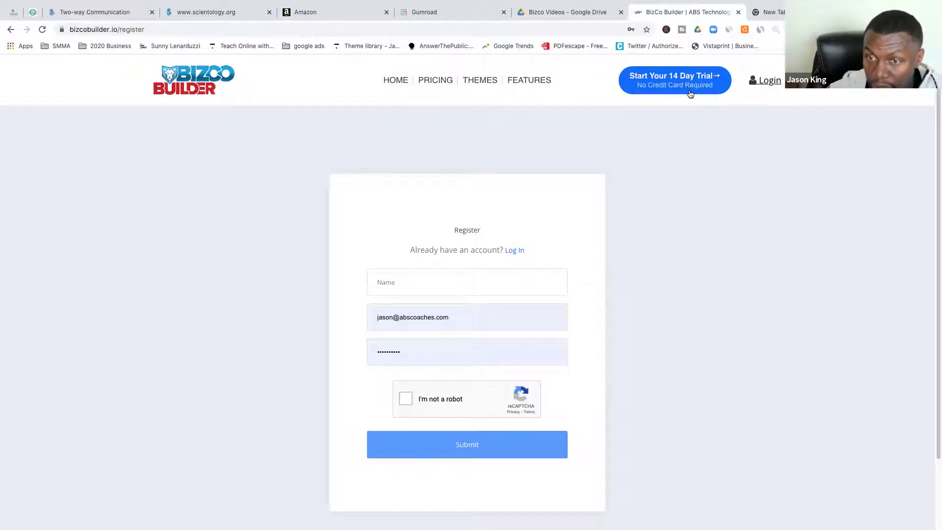
Reload the trial sign-up form and replace the e-mail field with a new address.
click(687, 93)
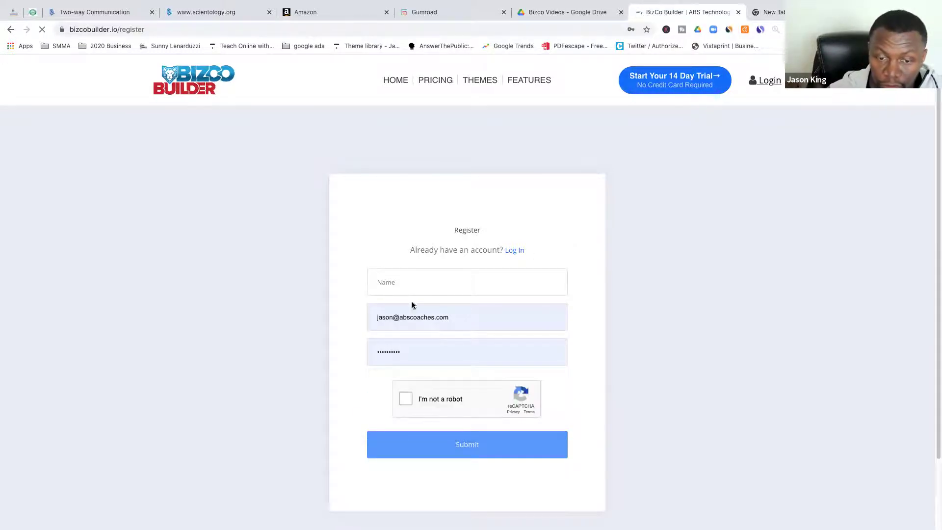
click(442, 317)
triple_click(442, 317)
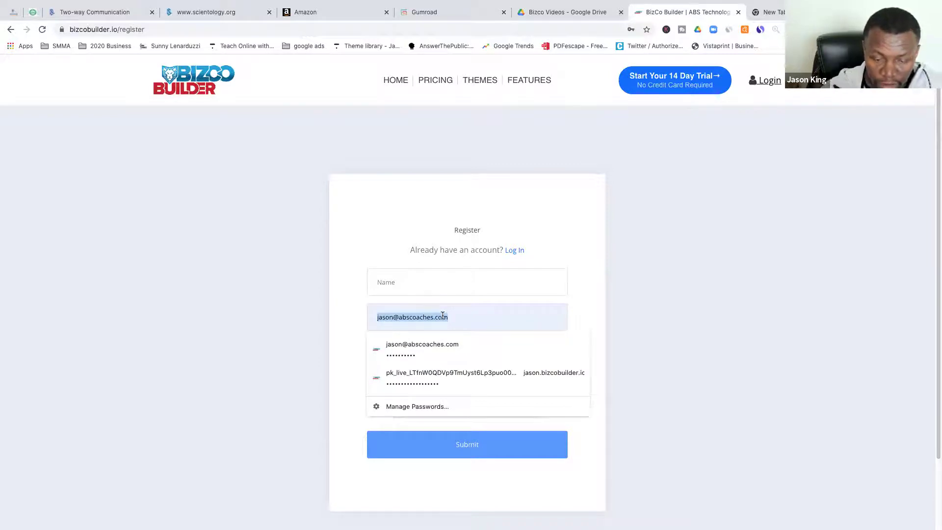
key(BackSpace)
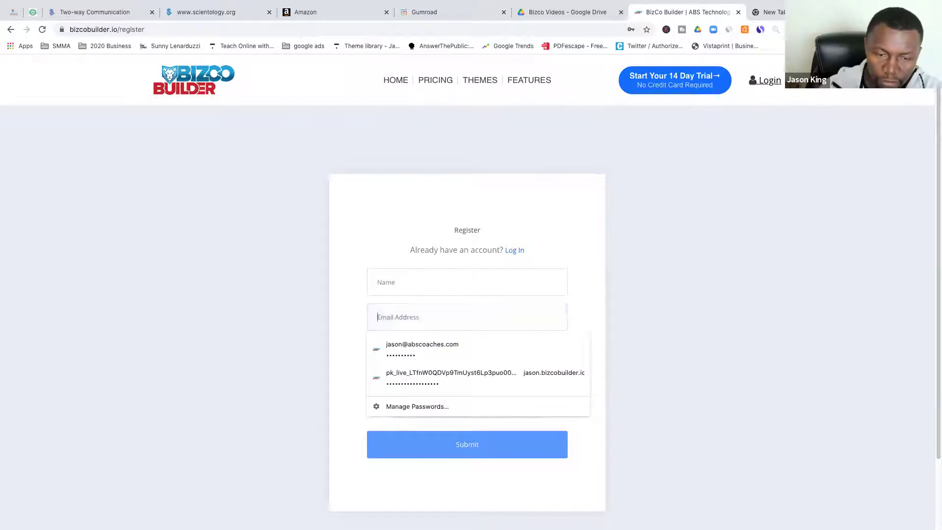
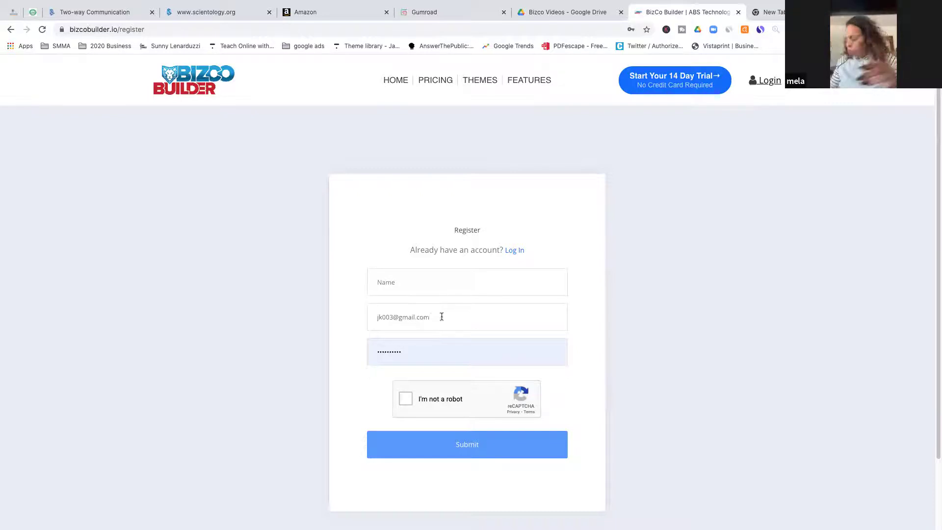
Enter the user's name, tick 'I'm not a robot', and submit the registration.
click(420, 282)
text(jk)
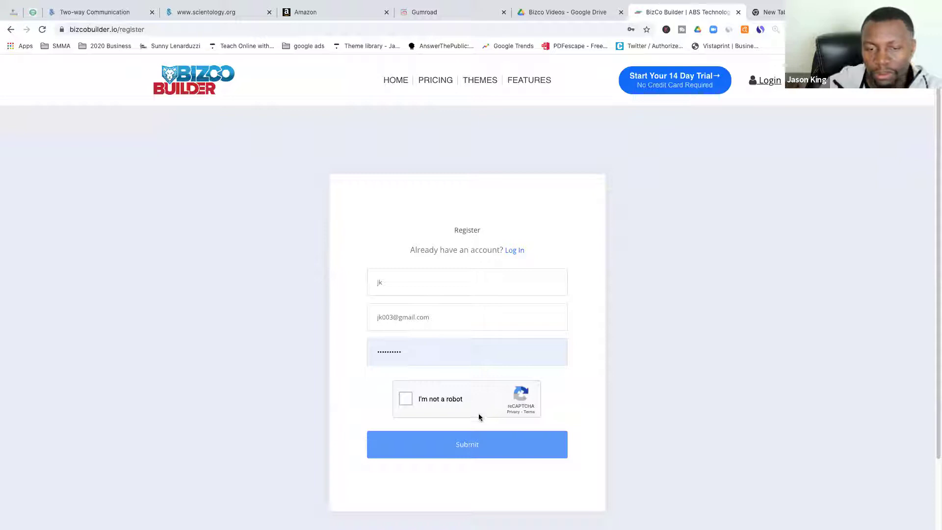
click(407, 399)
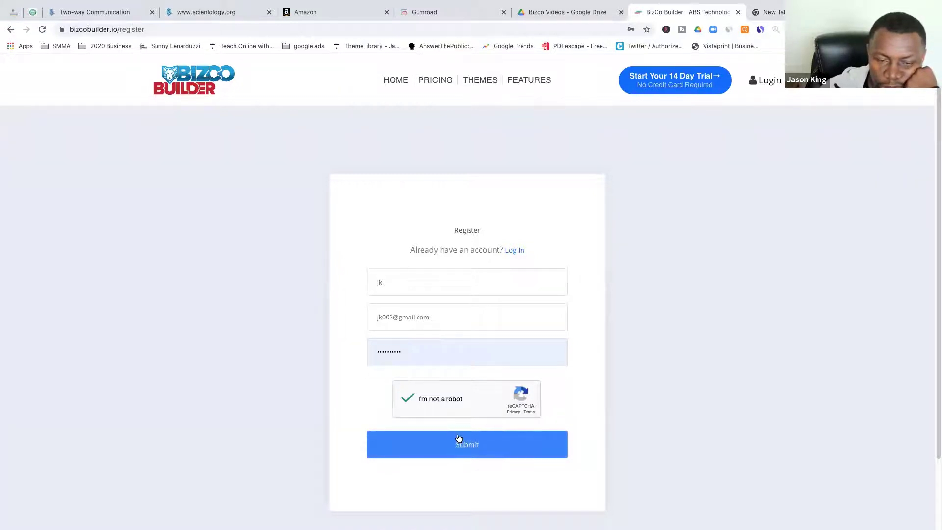
click(472, 456)
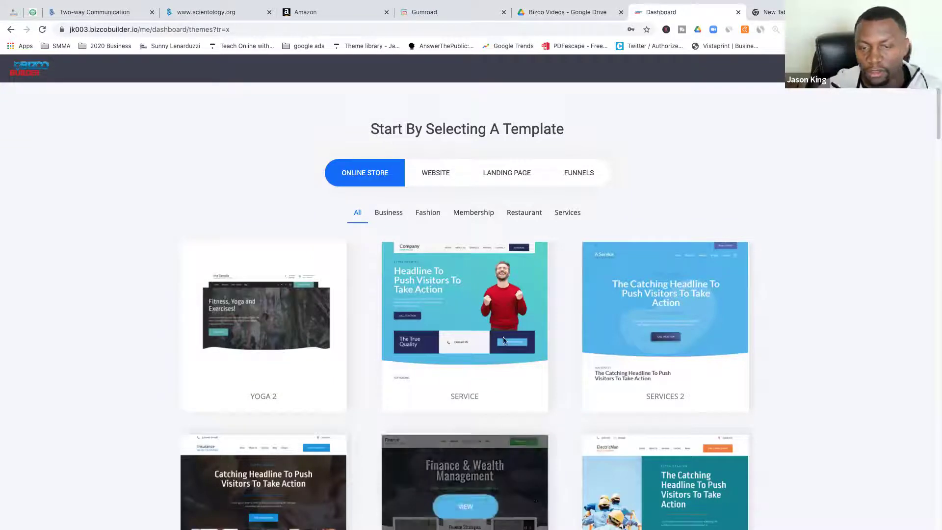
Preview the SERVICE Online Store template and scroll through its pages.
mouse_move(505, 274)
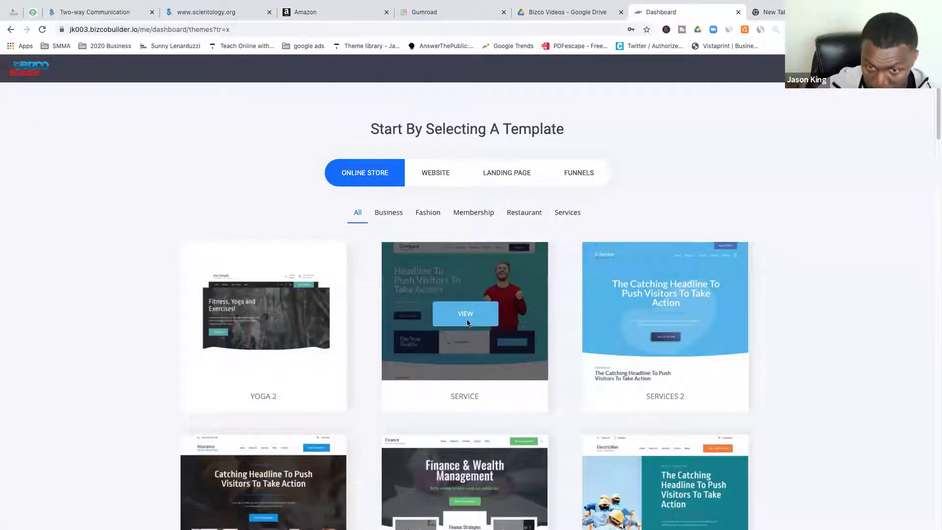
click(466, 320)
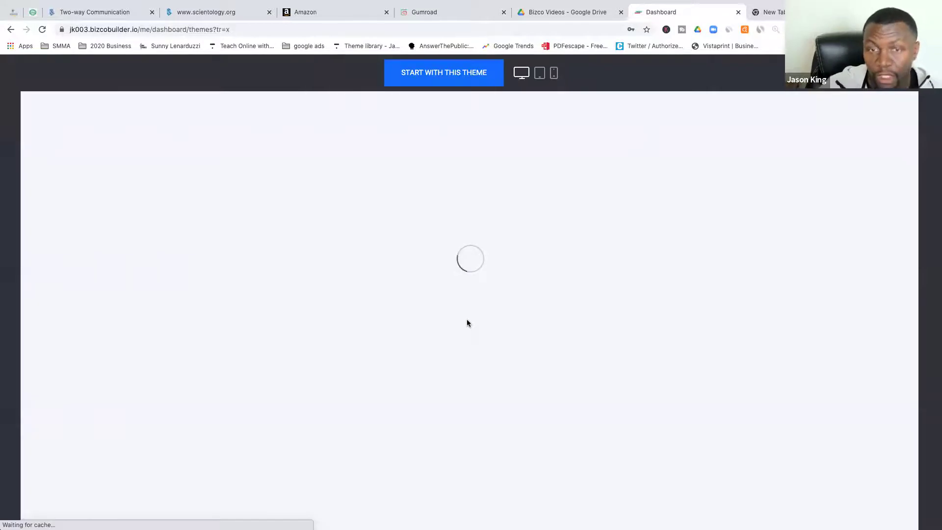
scroll(602, 441, down, 10)
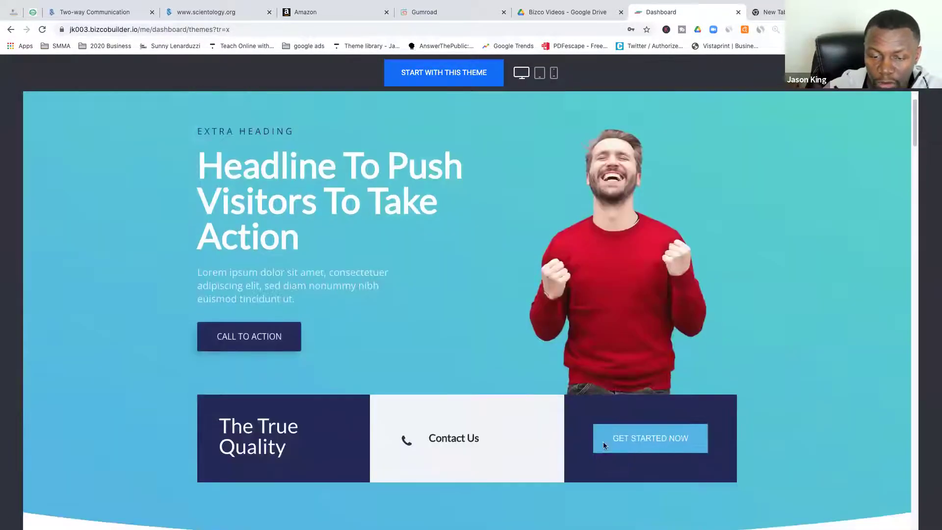
scroll(605, 445, down, 5)
scroll(605, 440, up, 15)
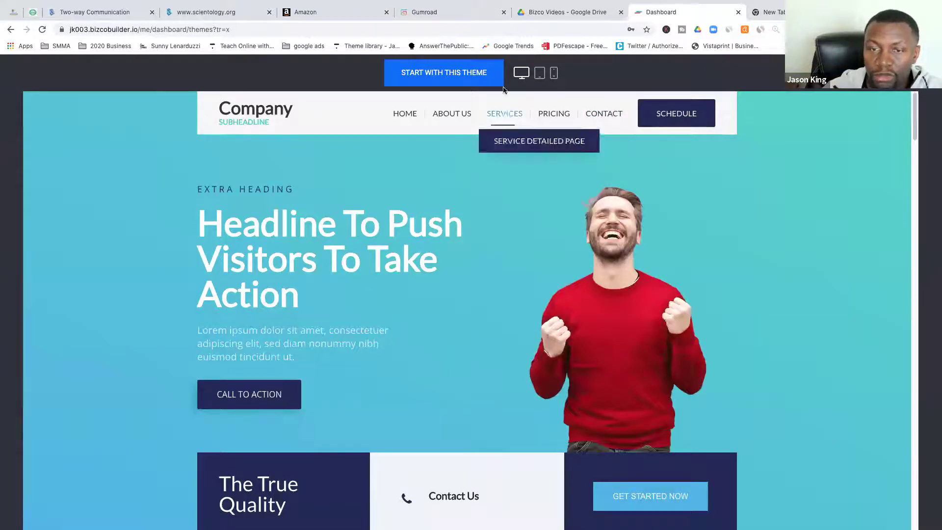
Create a website named 'test1' from the Service theme, skipping the personalisation form.
click(464, 79)
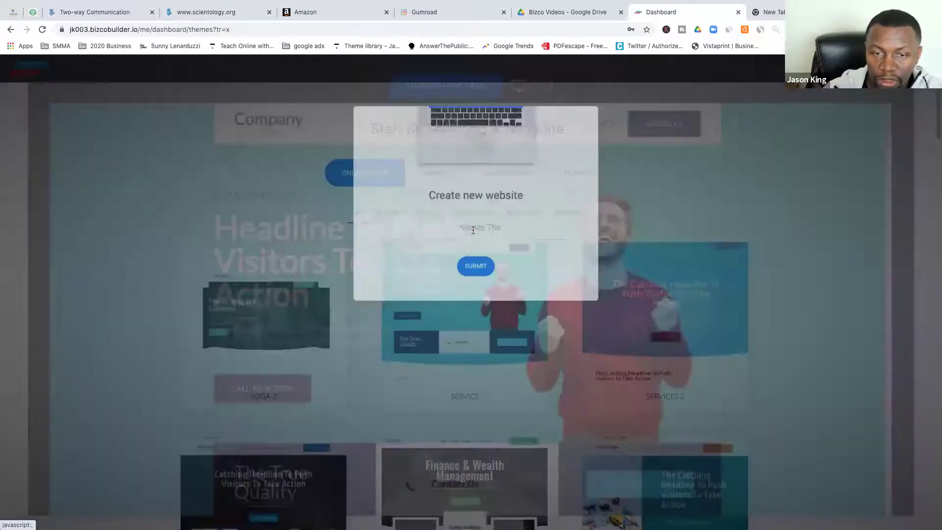
text(test1)
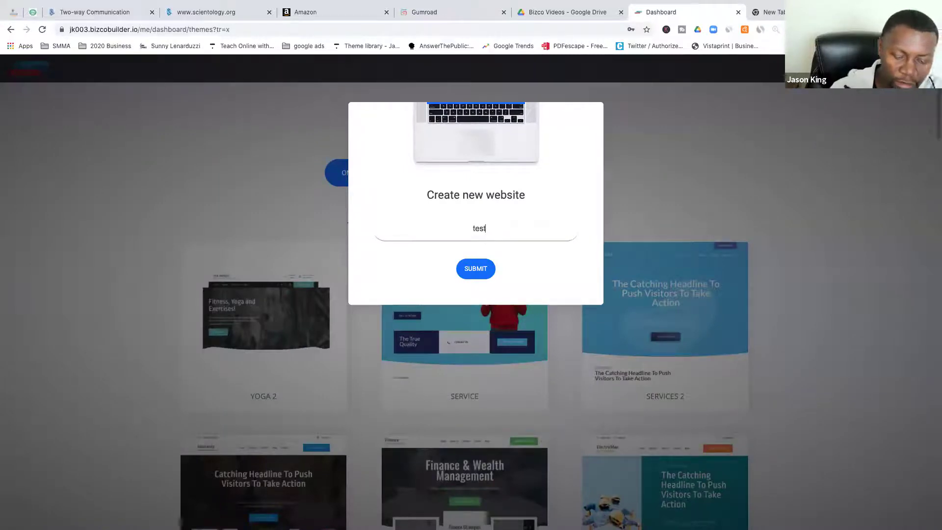
click(474, 269)
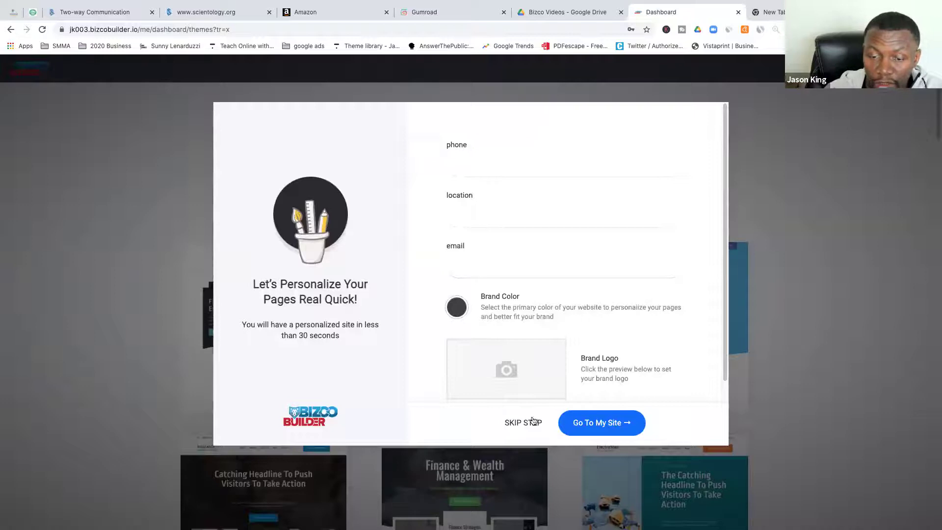
click(540, 423)
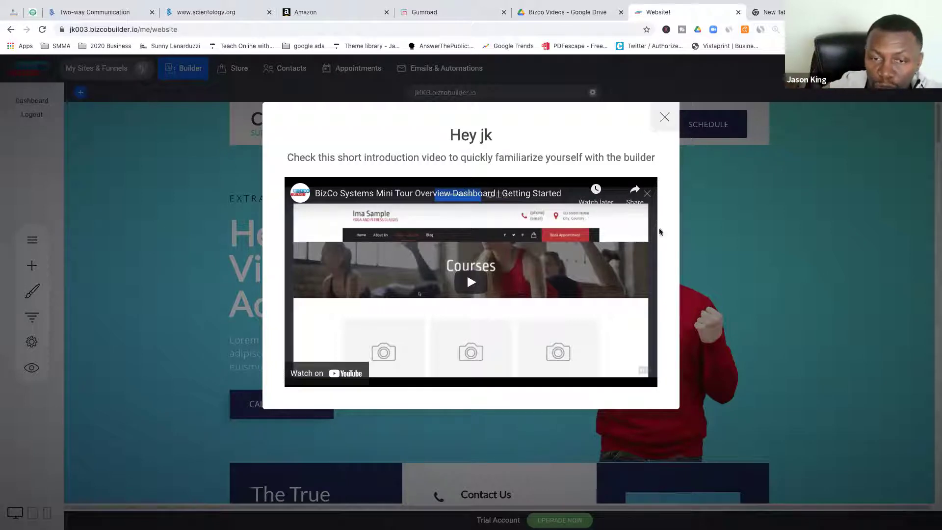
Close the welcome video, glance at the Pages panel, and go to the Dashboard.
click(665, 117)
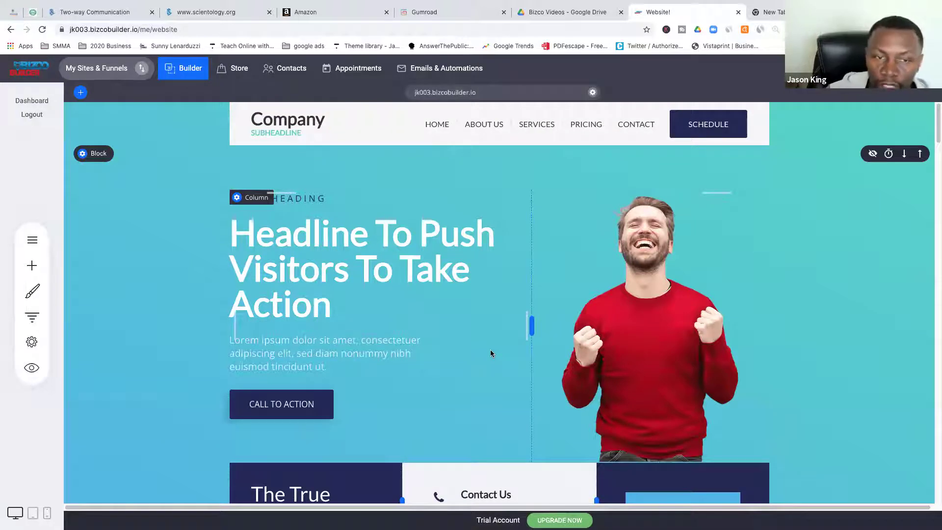
click(28, 239)
click(31, 201)
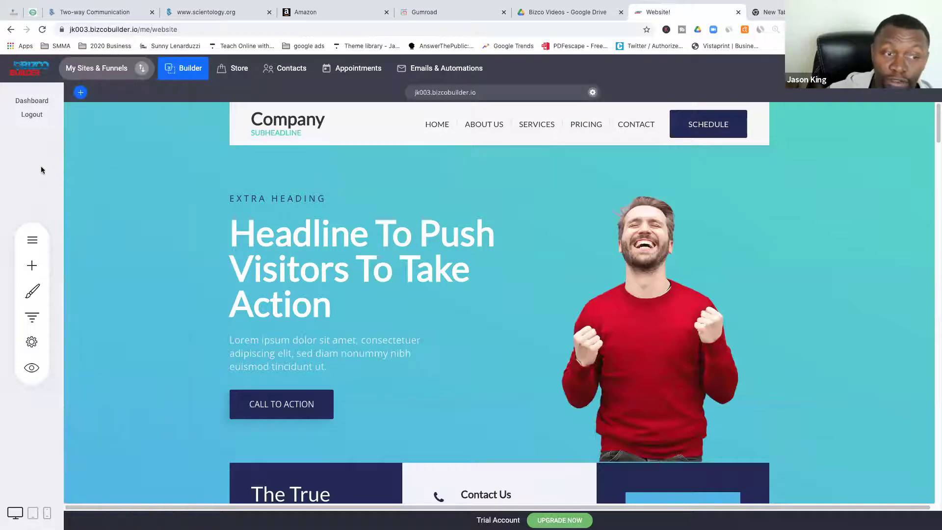
click(42, 102)
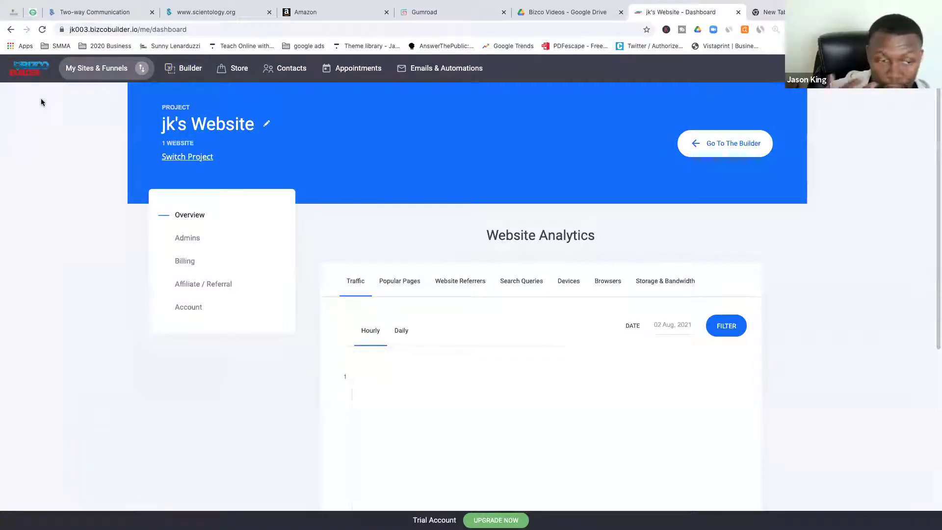
In Billing, select the Business Growth plan at $147 month-to-month.
scroll(528, 419, down, 1)
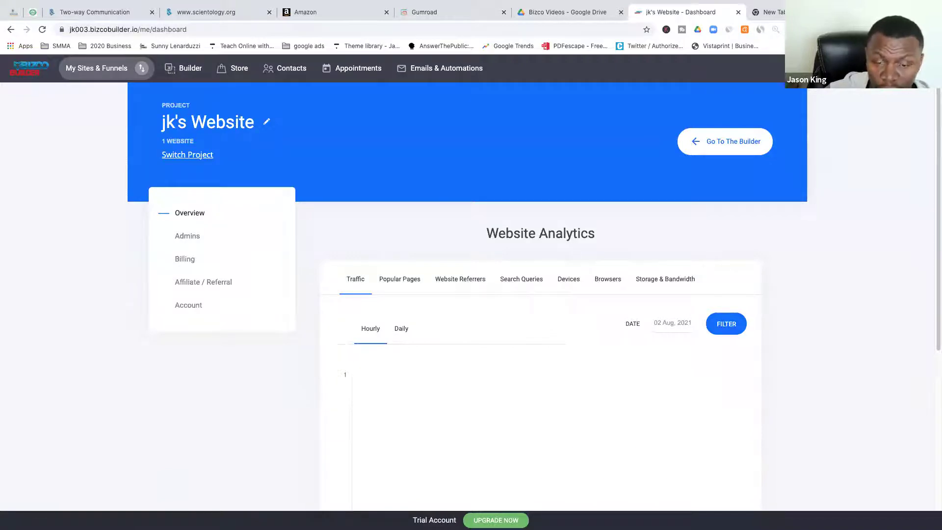
click(185, 259)
scroll(497, 197, down, 3)
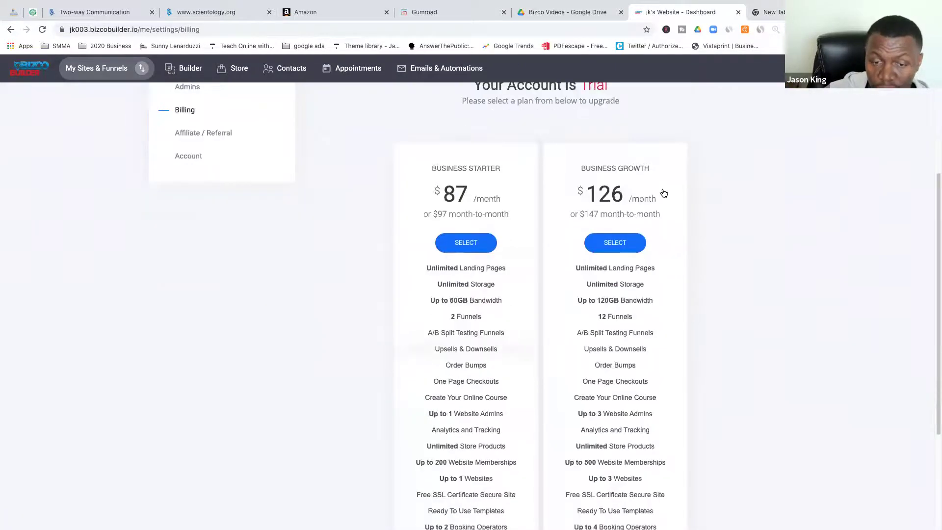
click(606, 248)
scroll(442, 236, down, 1)
click(385, 175)
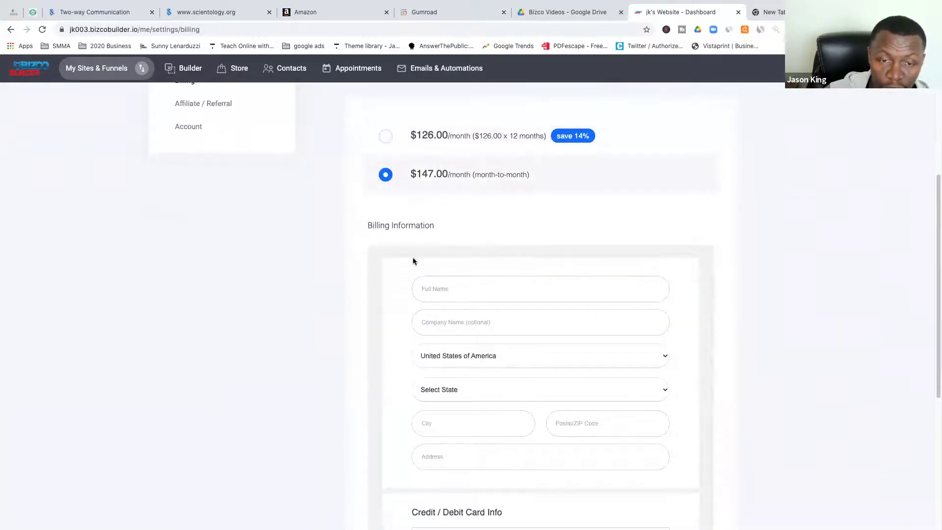
Apply the 80% promo code to bring the checkout total to $29.40.
scroll(417, 238, down, 5)
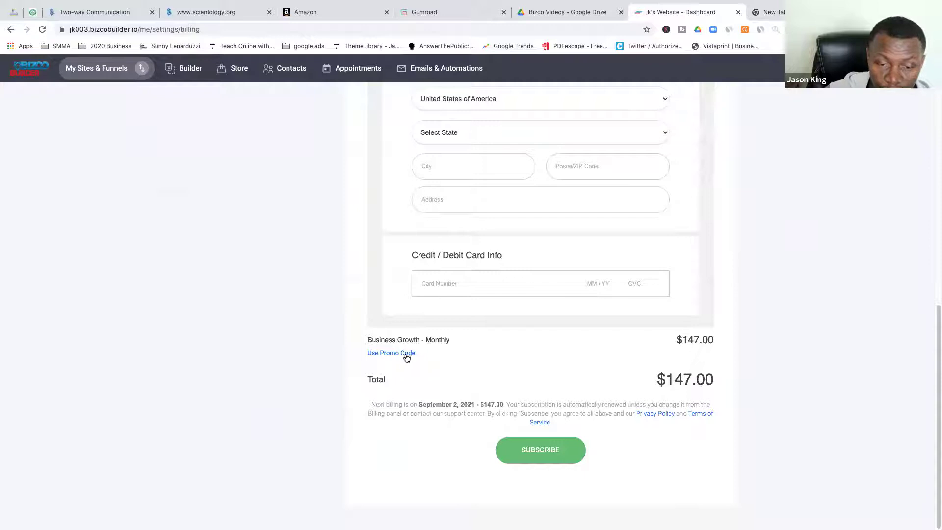
click(407, 356)
click(402, 361)
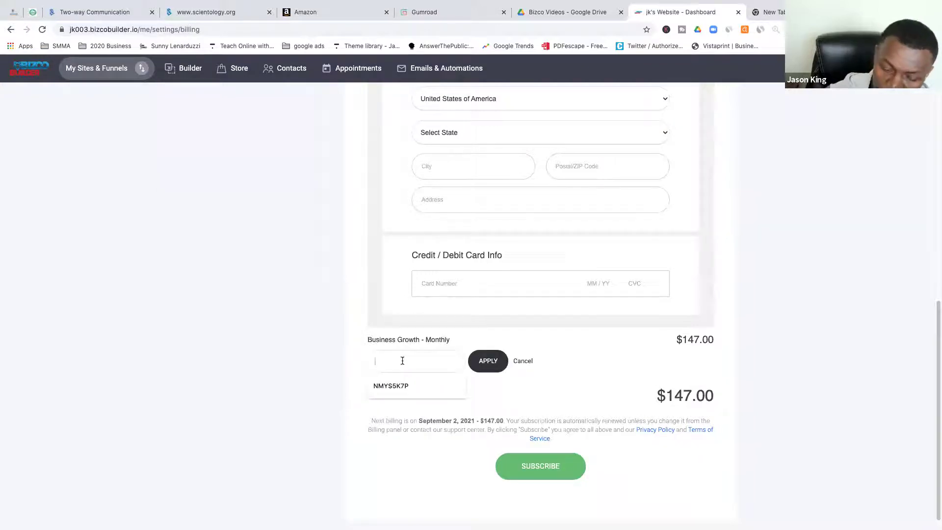
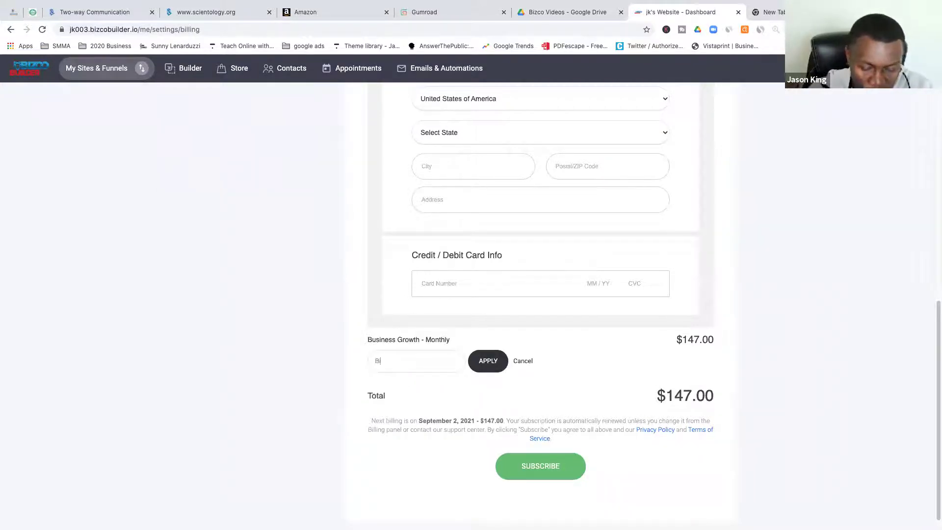
click(489, 362)
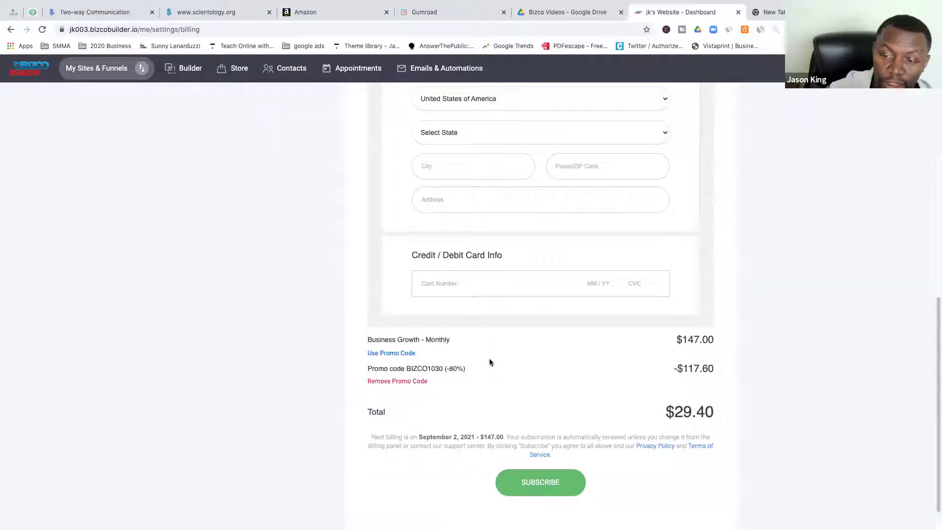
scroll(490, 362, up, 5)
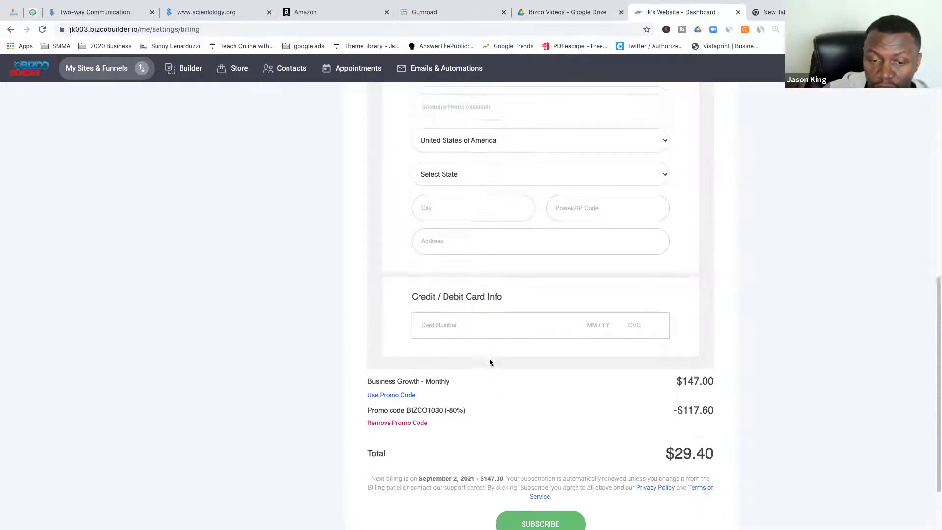
scroll(490, 362, up, 5)
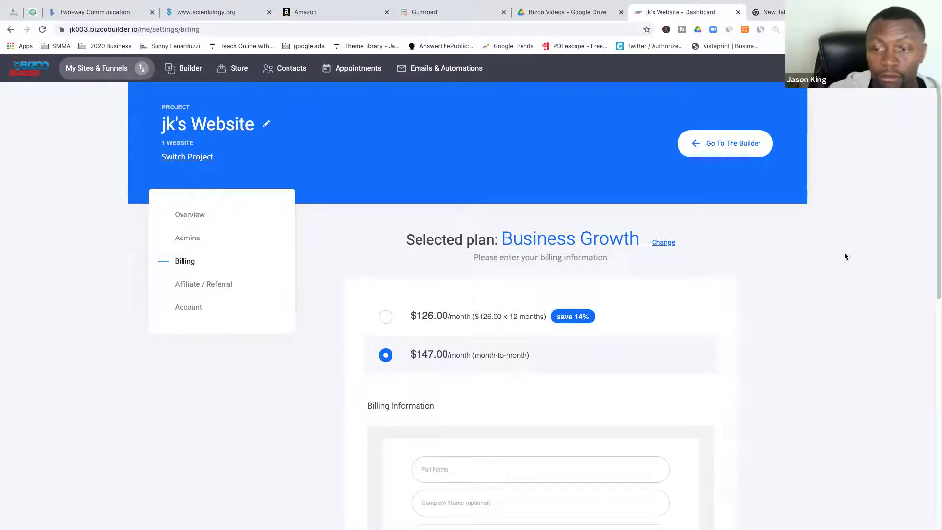
Return to the builder, open Store, and confirm YES to enable the disabled store.
click(715, 151)
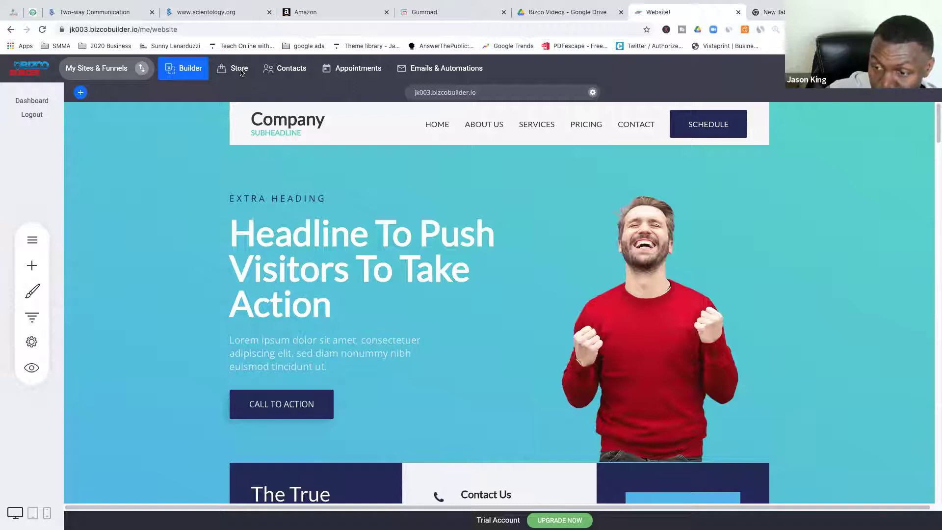
click(241, 72)
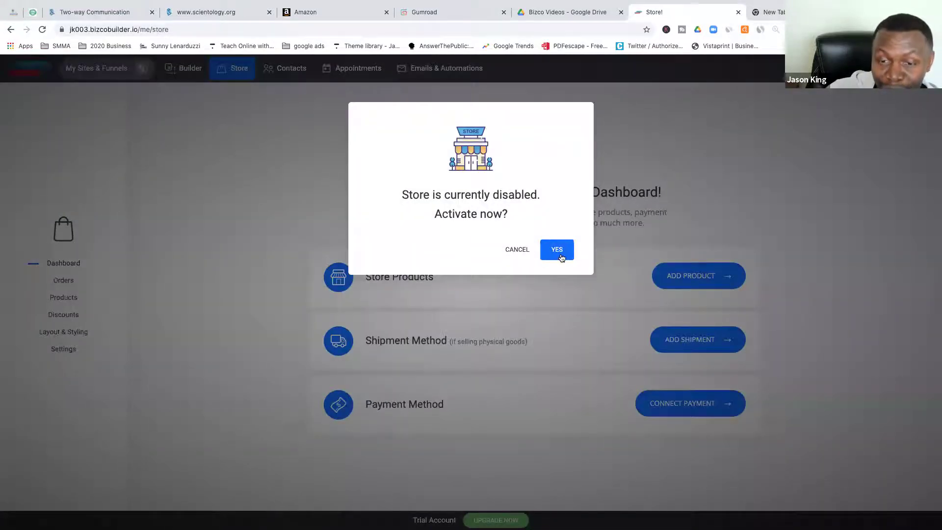
click(561, 254)
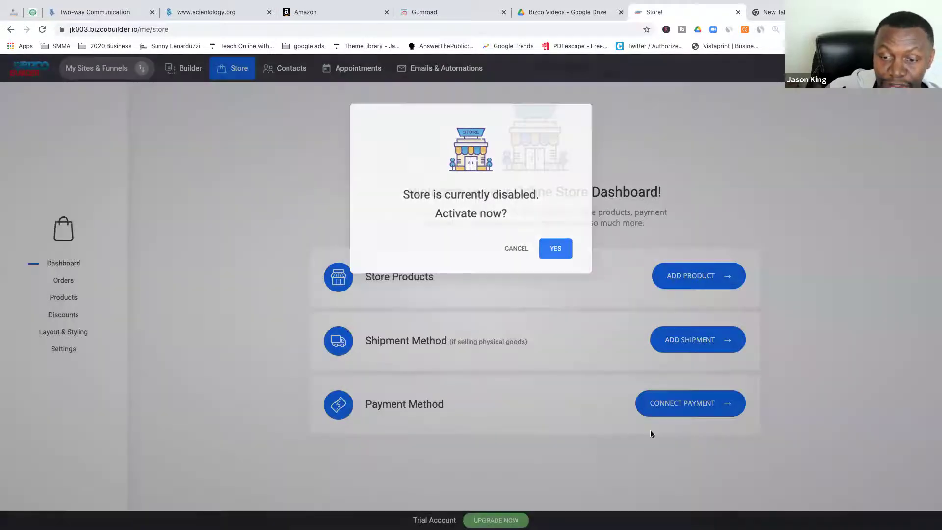
Browse the payment provider list and connect PayPal as the store's payment provider.
click(677, 404)
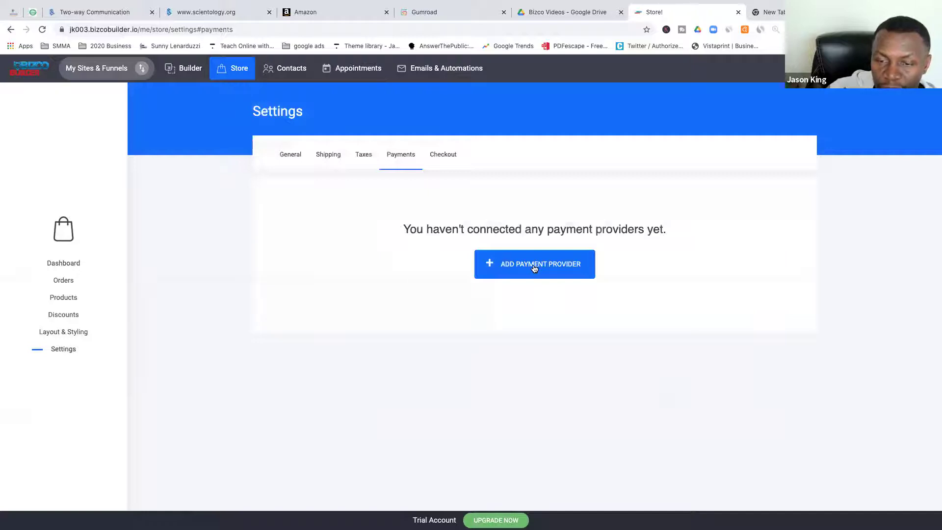
click(535, 268)
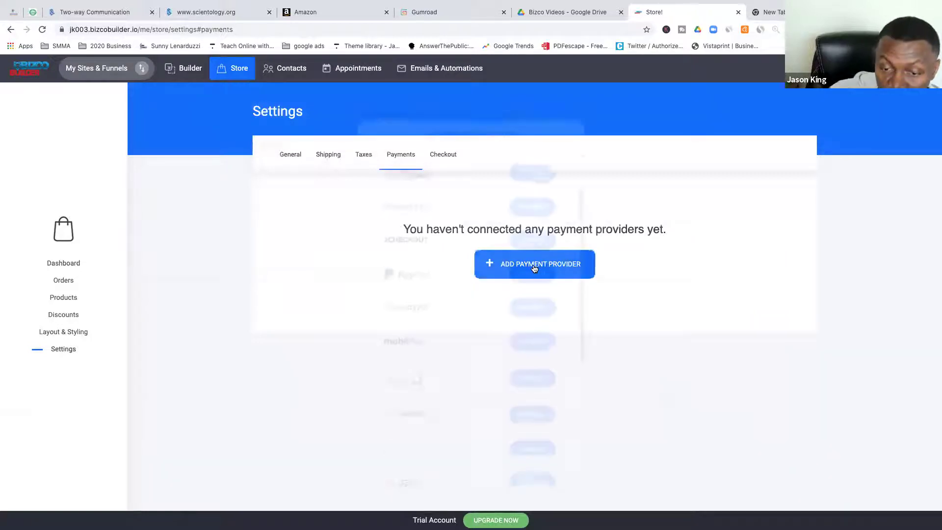
scroll(548, 344, down, 5)
scroll(550, 387, up, 5)
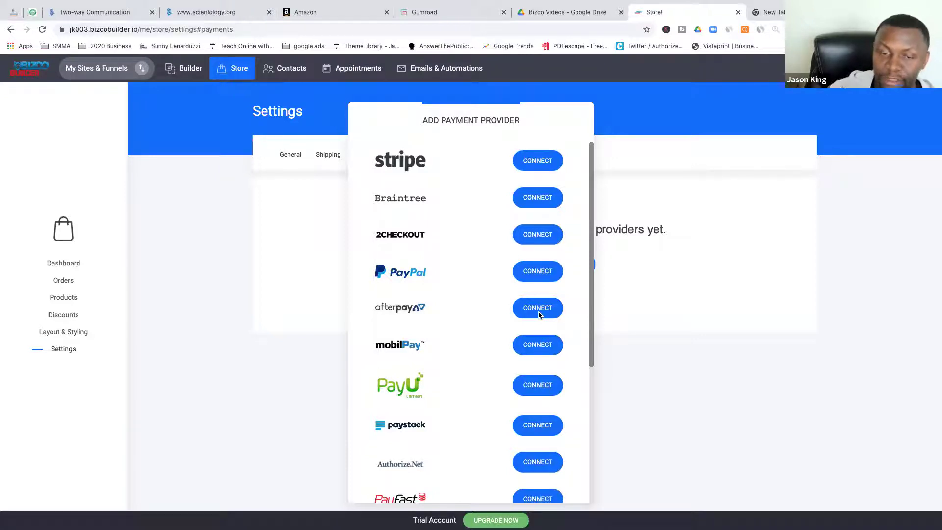
scroll(543, 382, down, 3)
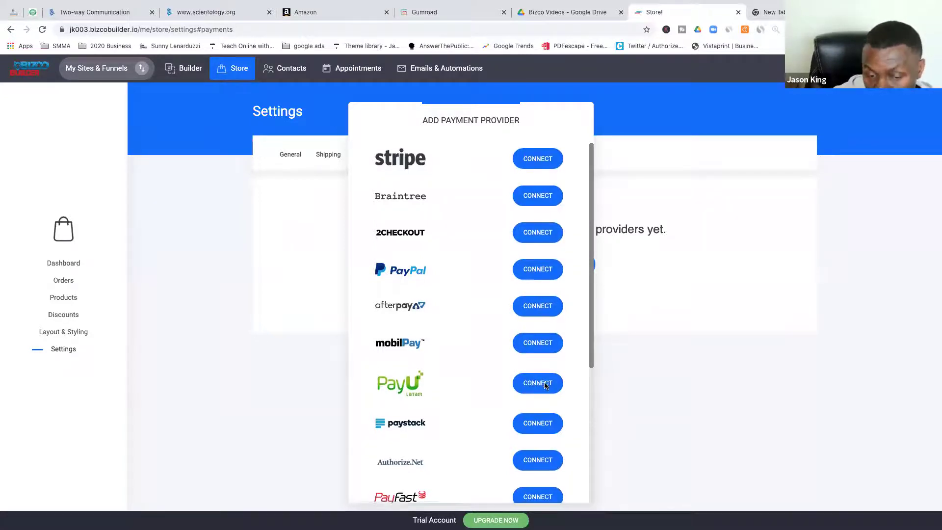
scroll(433, 420, down, 1)
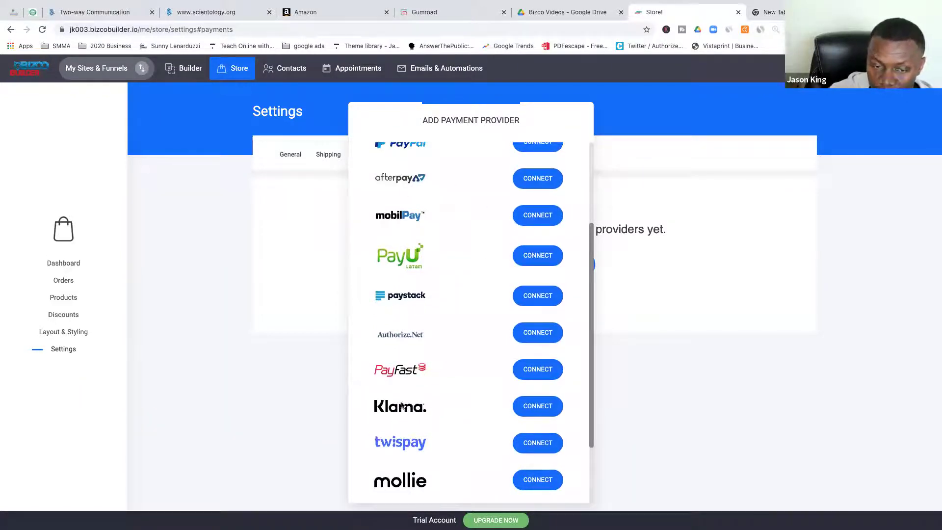
scroll(428, 393, up, 2)
scroll(428, 393, up, 1)
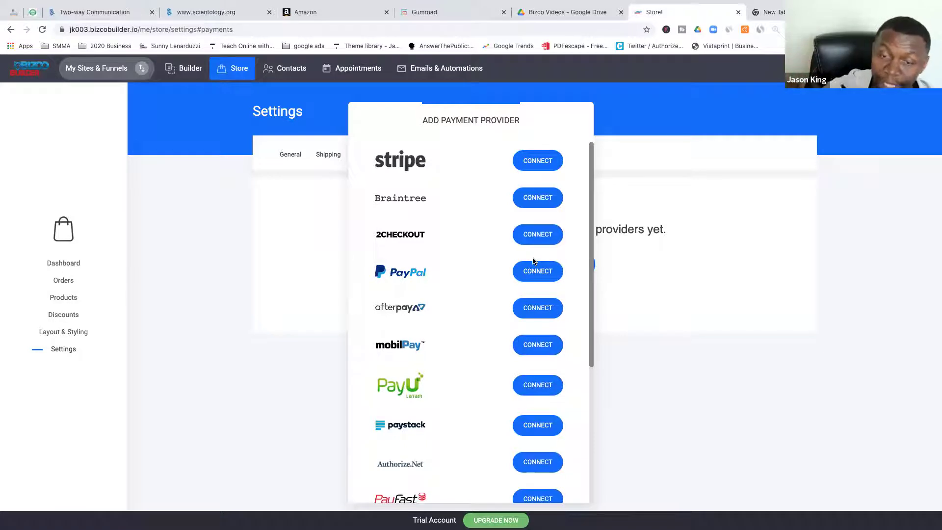
click(540, 270)
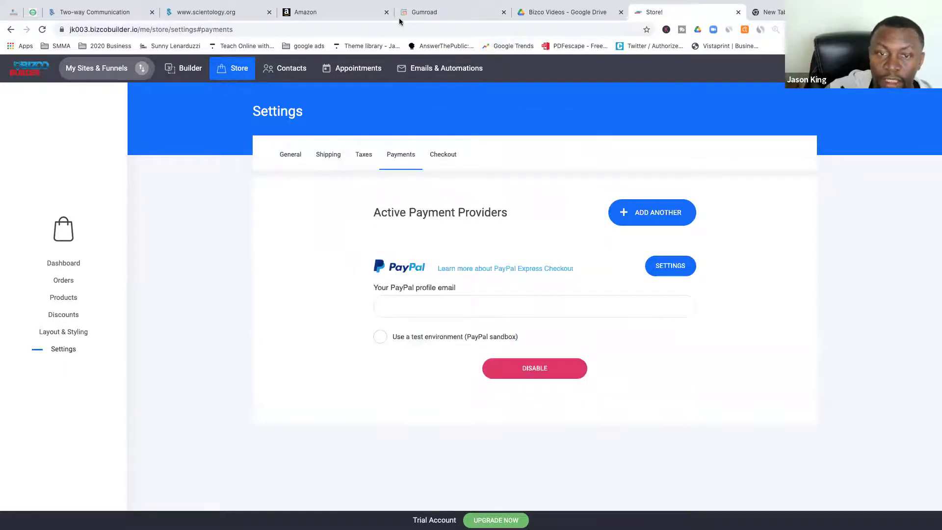
Enter the PayPal profile e-mail and leave sandbox test mode switched off.
click(443, 310)
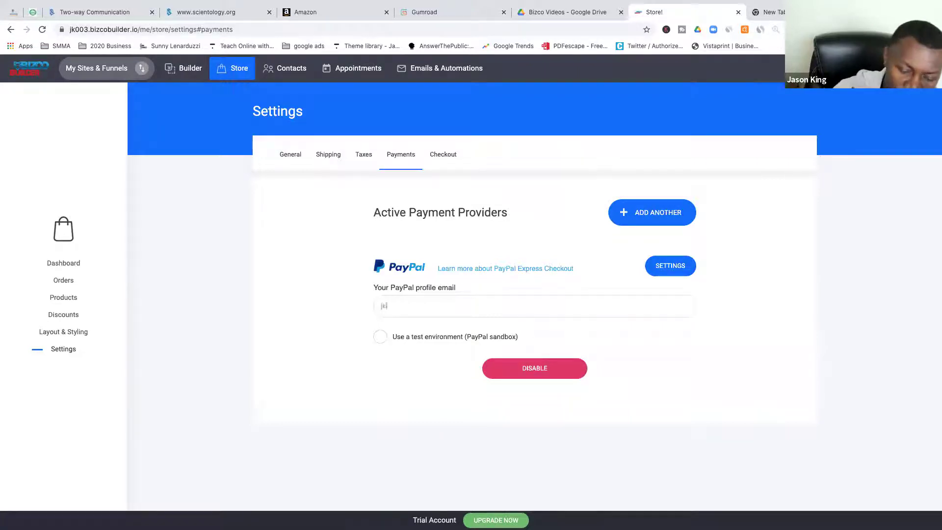
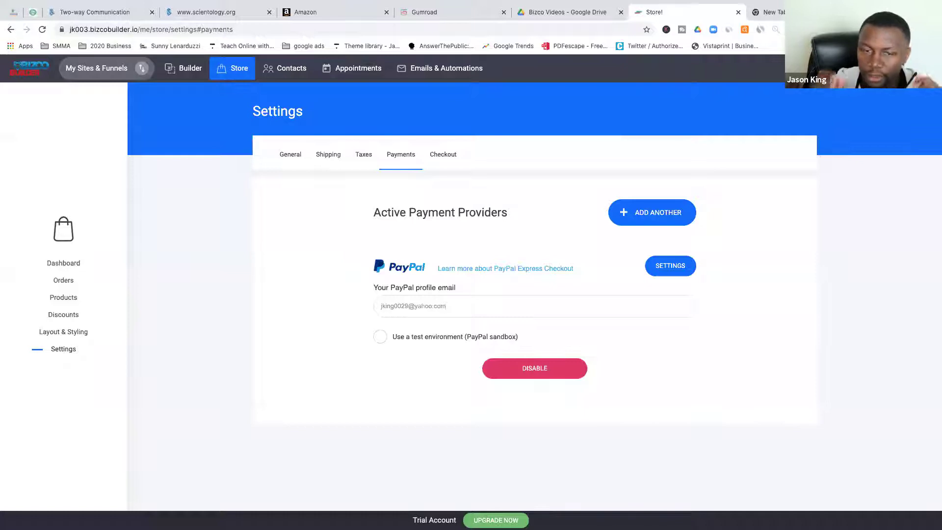
click(382, 340)
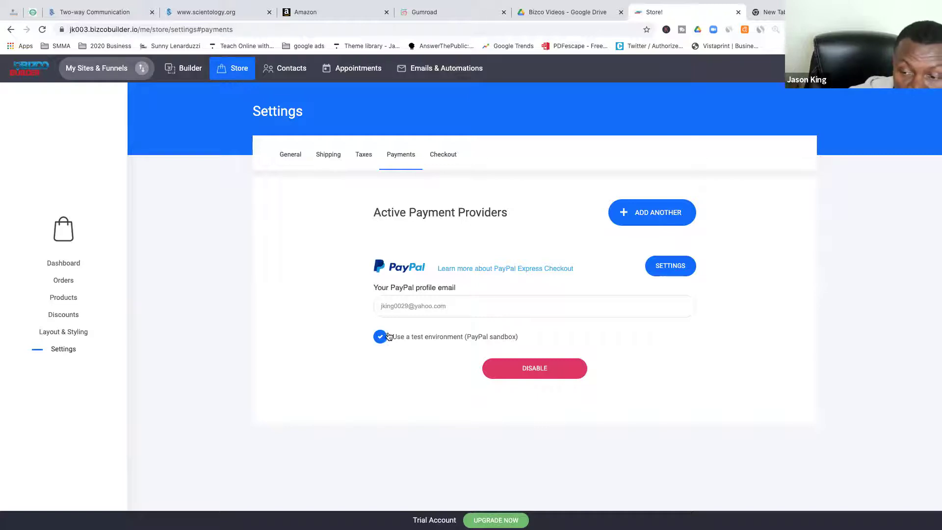
click(381, 338)
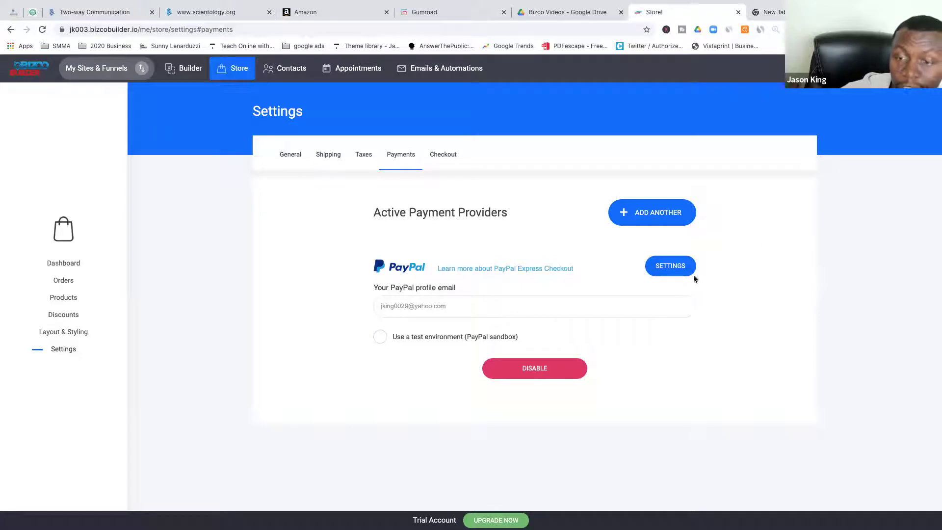
Collapse the PayPal settings and review the Checkout policies and Taxes tabs.
click(682, 271)
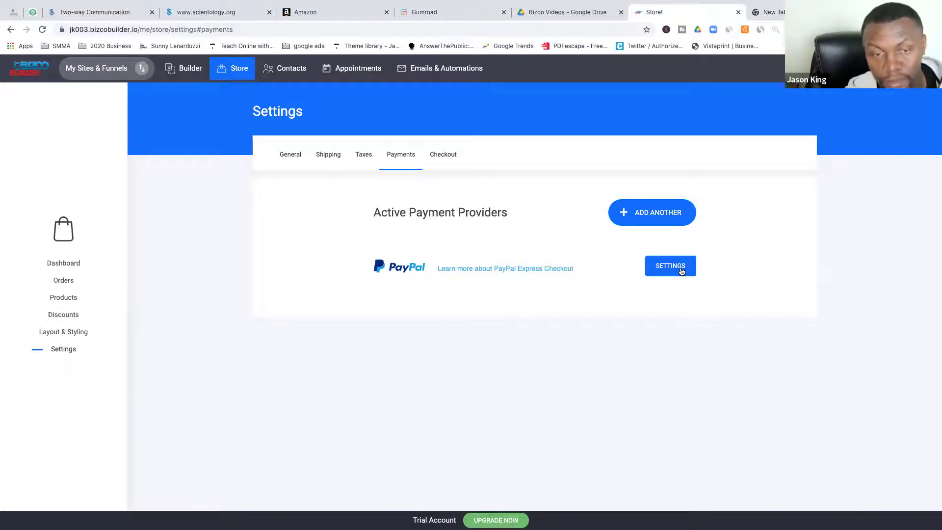
click(438, 156)
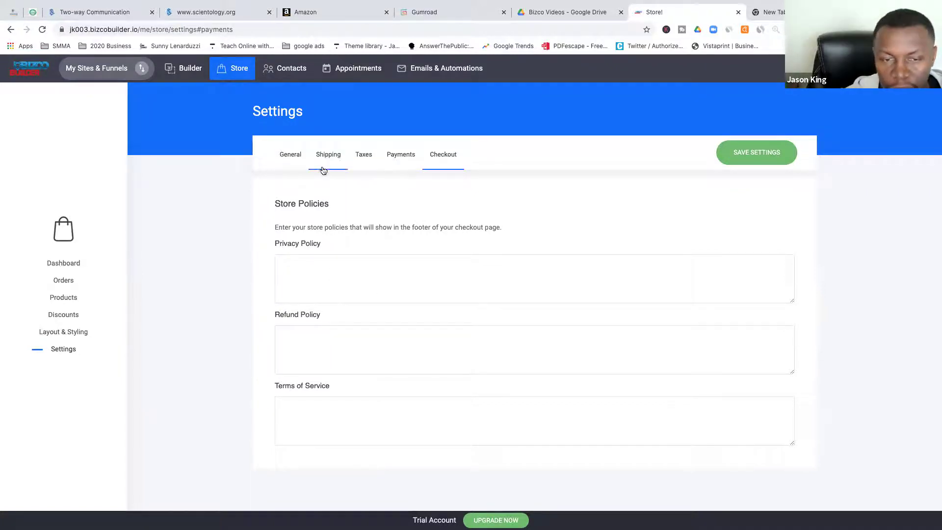
click(370, 154)
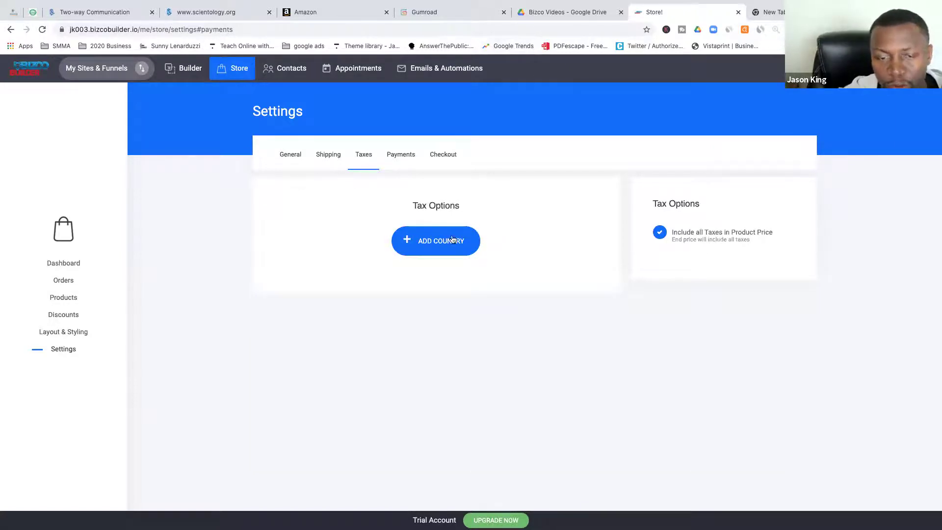
Start adding a tax country, cancel keeping Global, then view the Shipping and General tabs.
click(443, 247)
click(497, 174)
key(Escape)
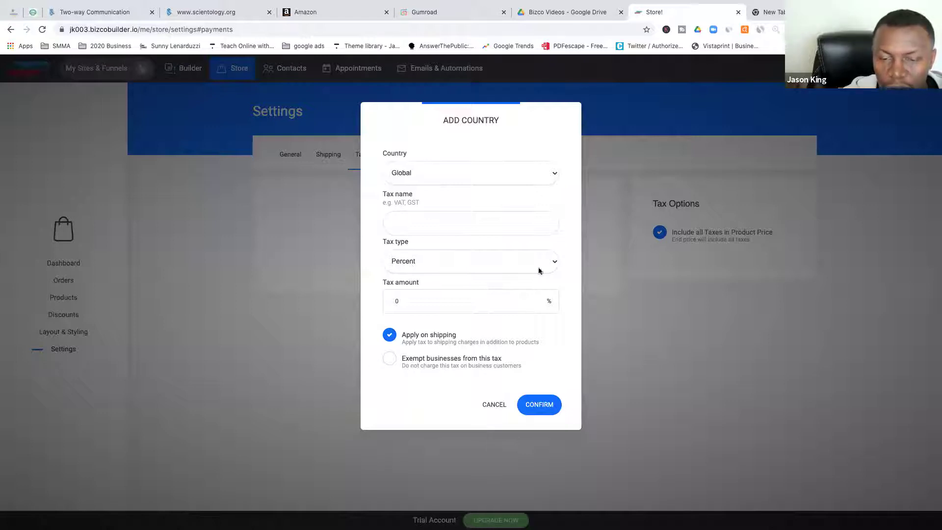
click(487, 406)
click(341, 155)
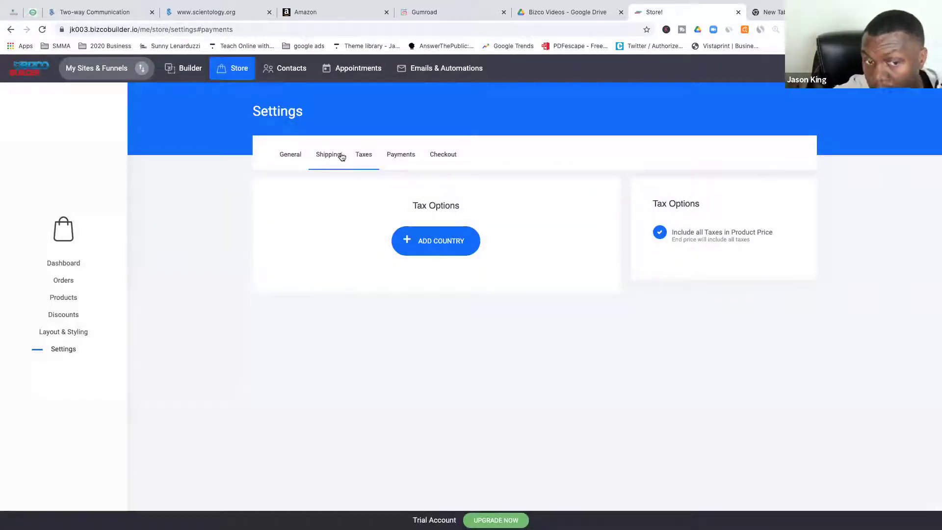
click(289, 162)
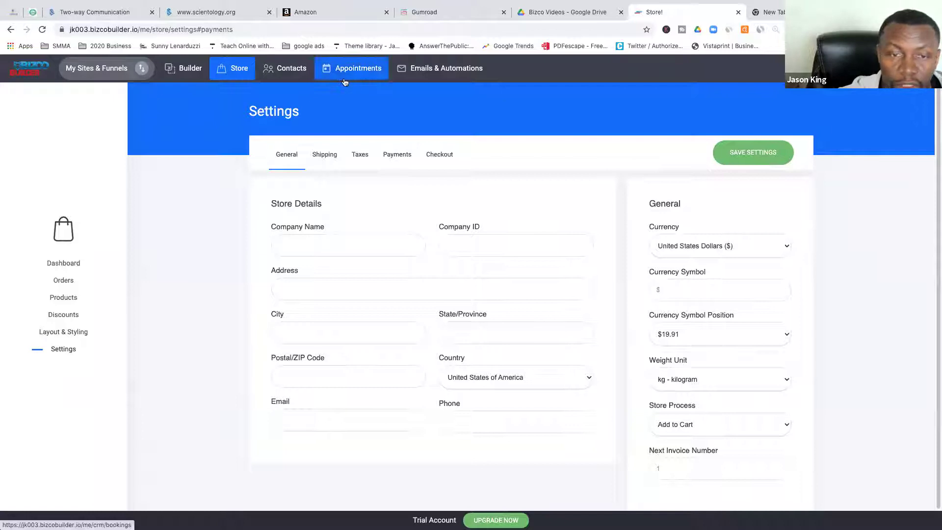
Open Contacts, showing 0 contacts, and inspect the Tag and More dropdowns before closing them.
click(273, 73)
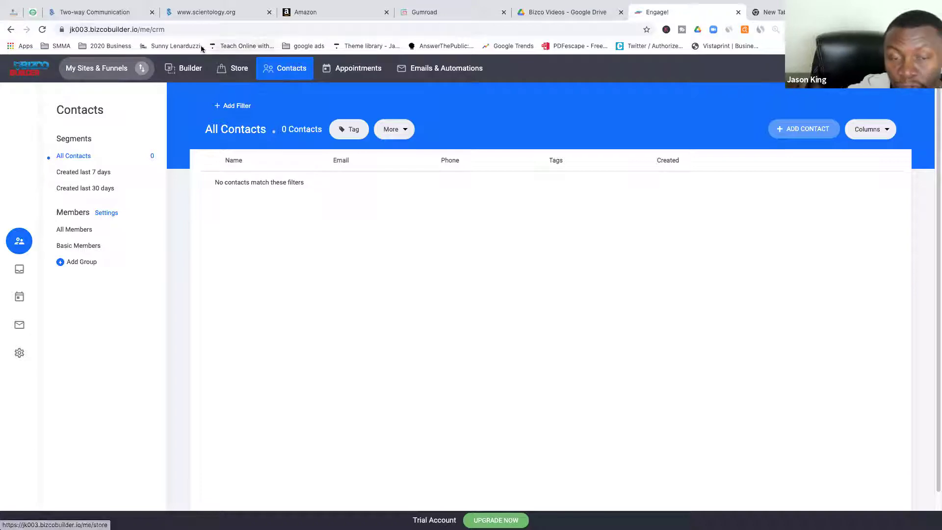
click(351, 130)
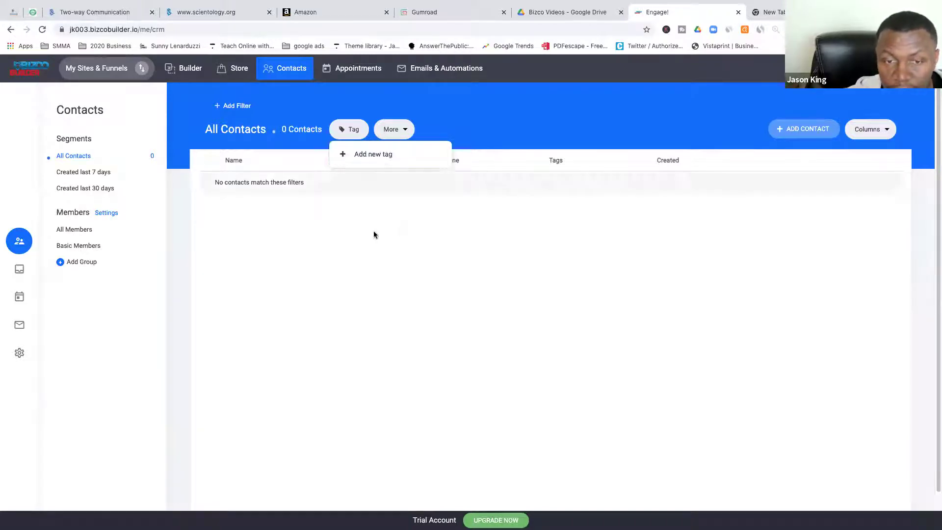
click(399, 132)
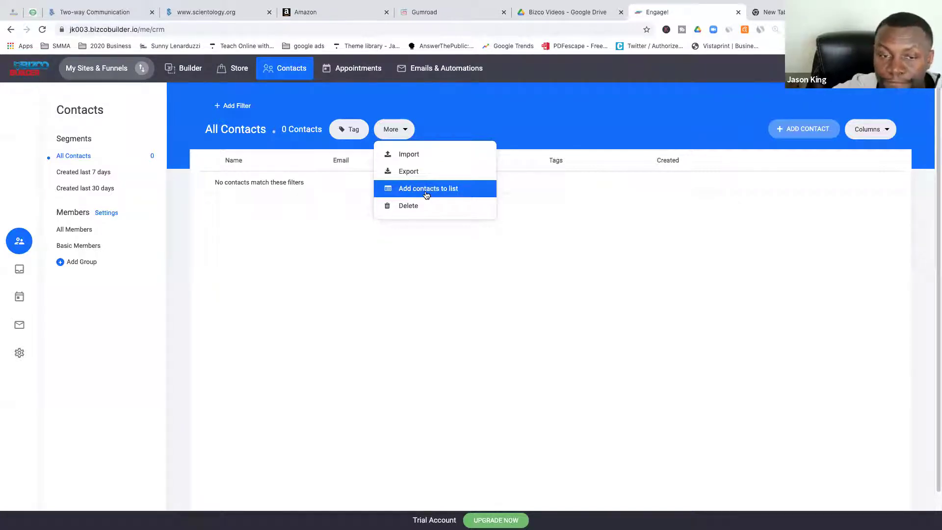
click(499, 215)
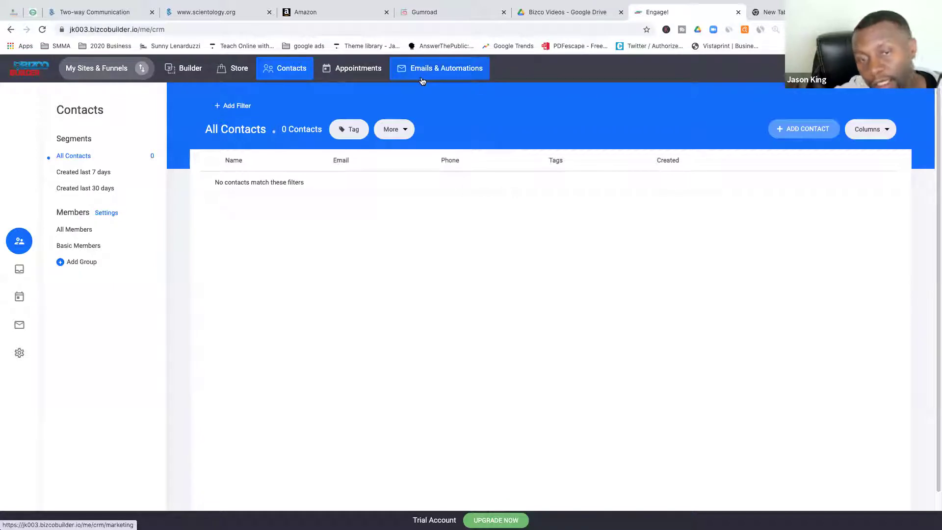
In a new tab, go to bizcosystems.com via 'biz' and open the BizCo Builder login page.
click(775, 12)
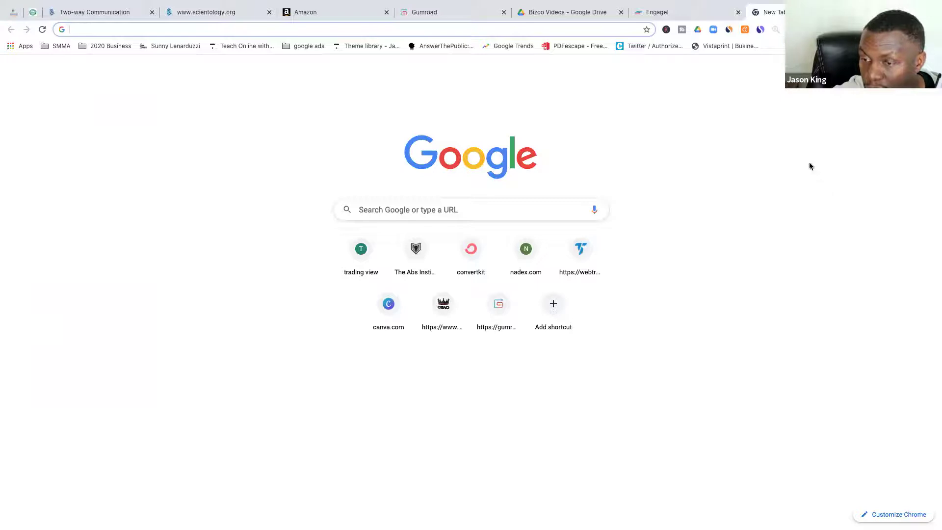
click(723, 155)
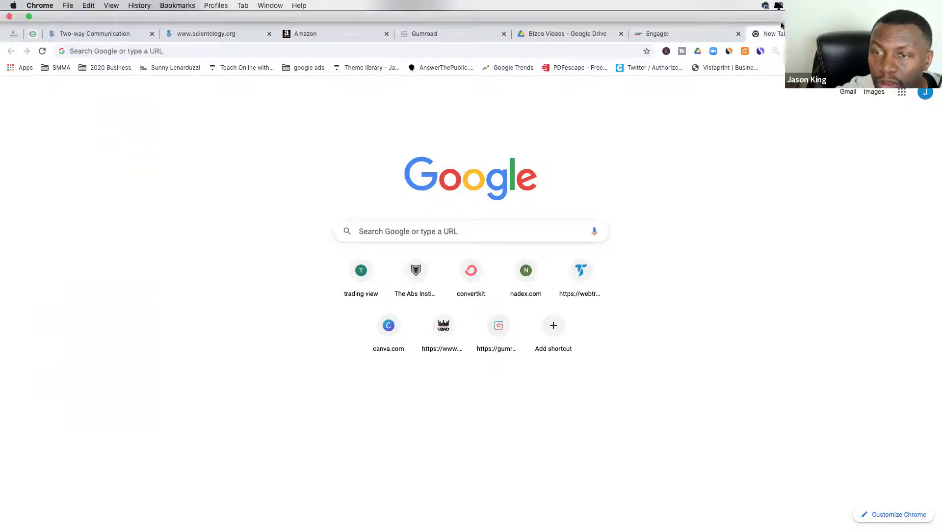
click(328, 30)
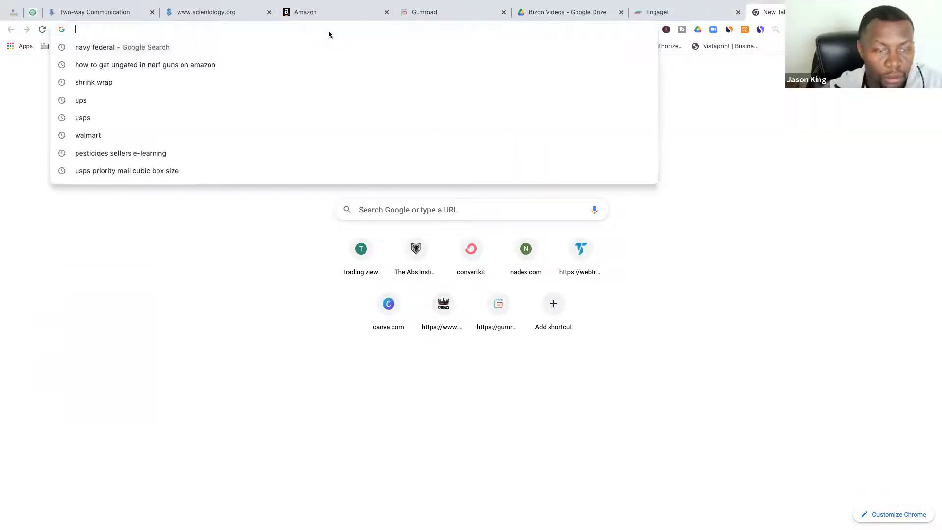
text(ob)
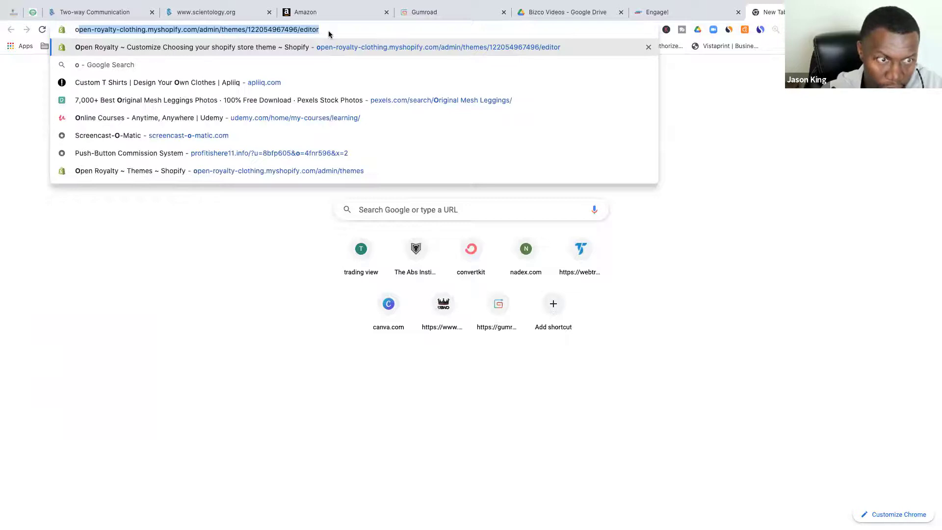
key(BackSpace)
key(BackSpace)
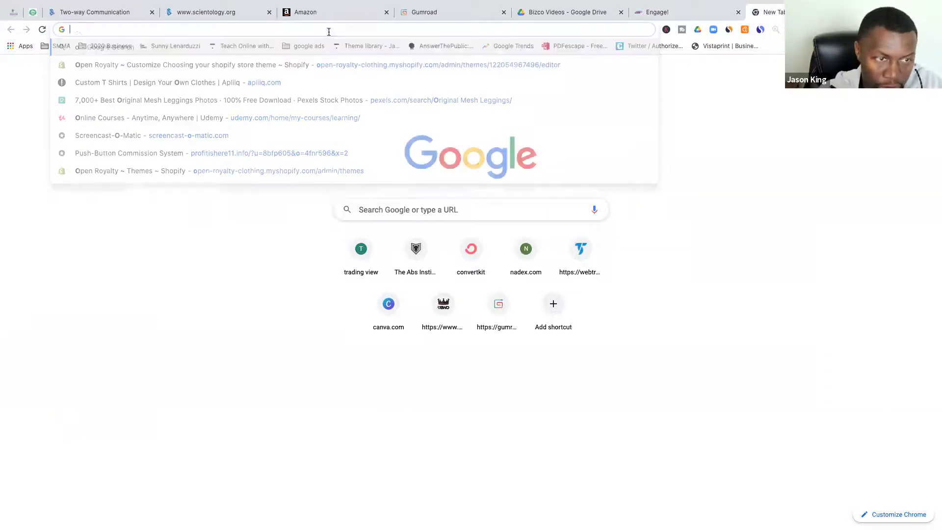
text(bizcosystems.com)
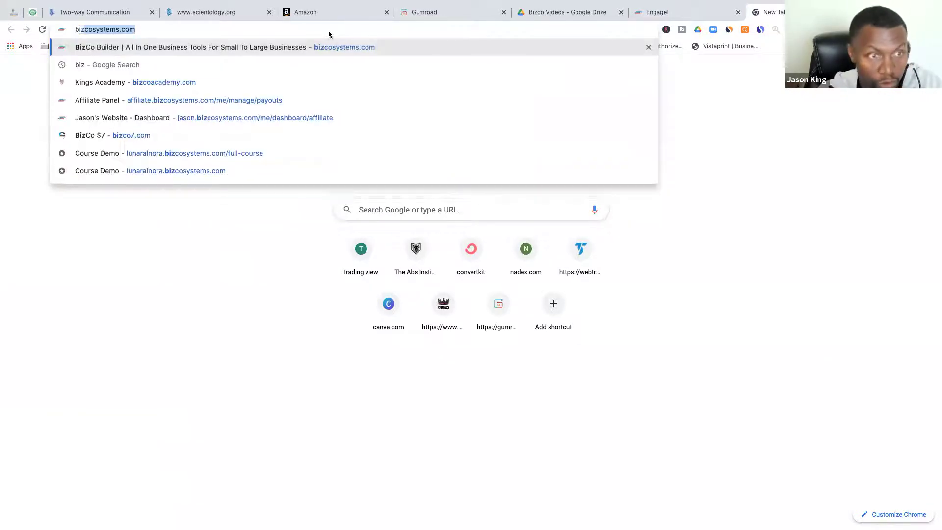
key(Return)
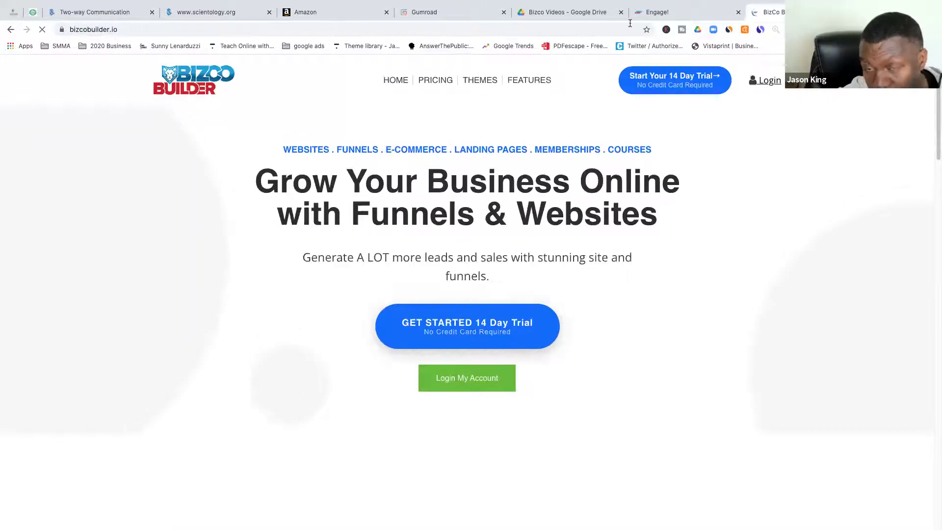
click(769, 81)
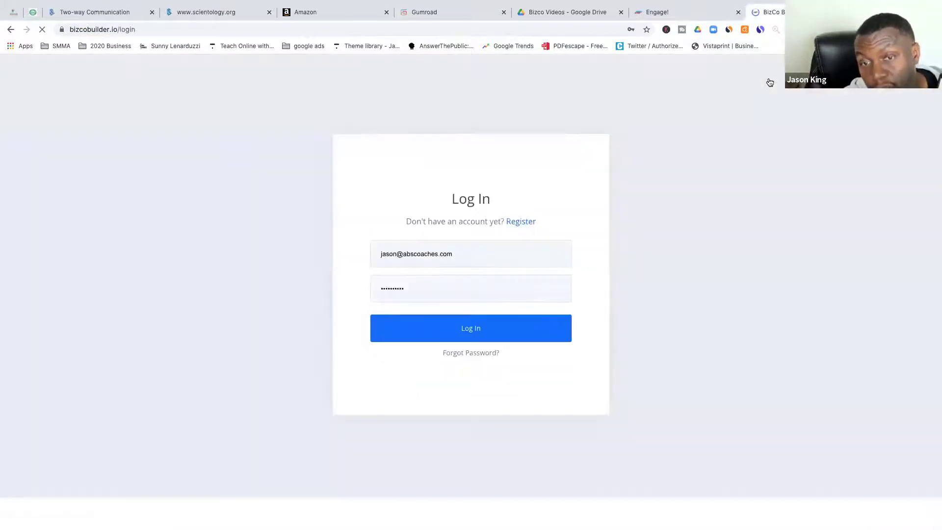
Log in with the saved account and open the King's Academy website (bizcoacademy.com) in the editor.
click(472, 328)
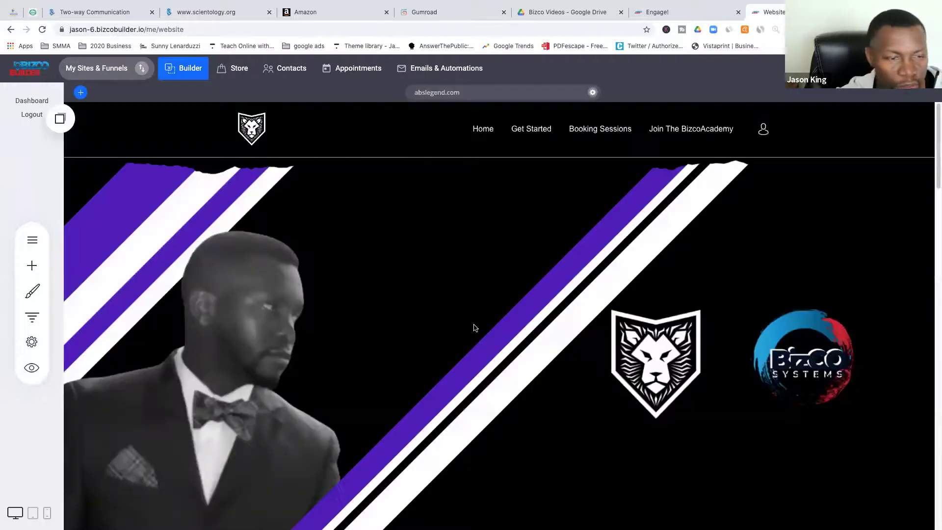
click(659, 121)
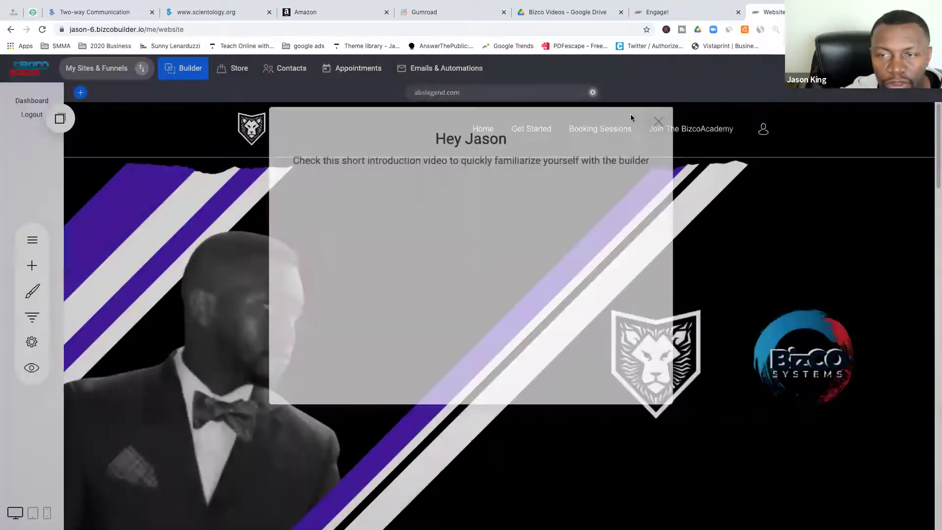
click(105, 68)
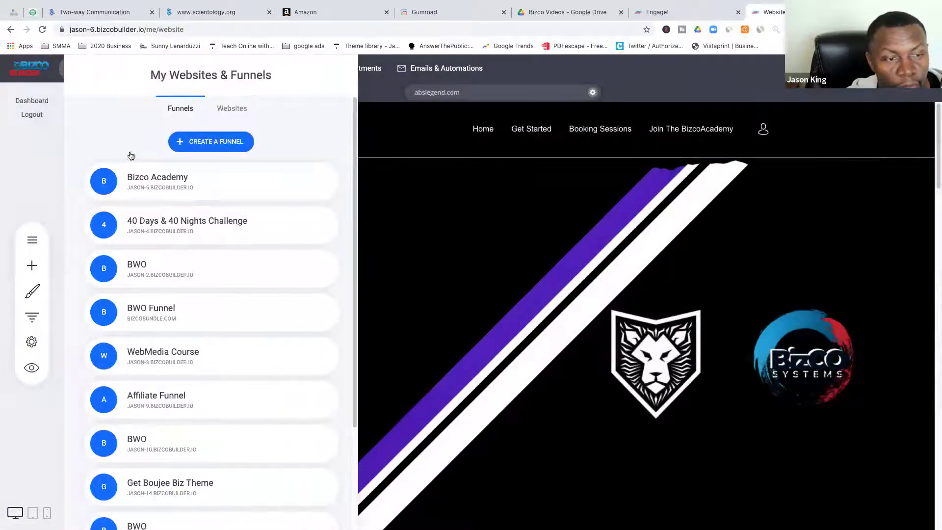
click(240, 111)
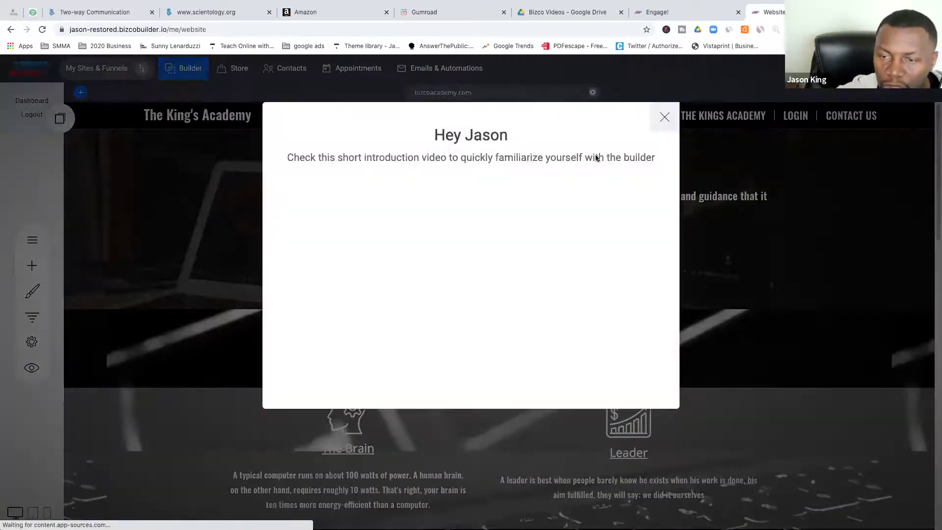
click(664, 119)
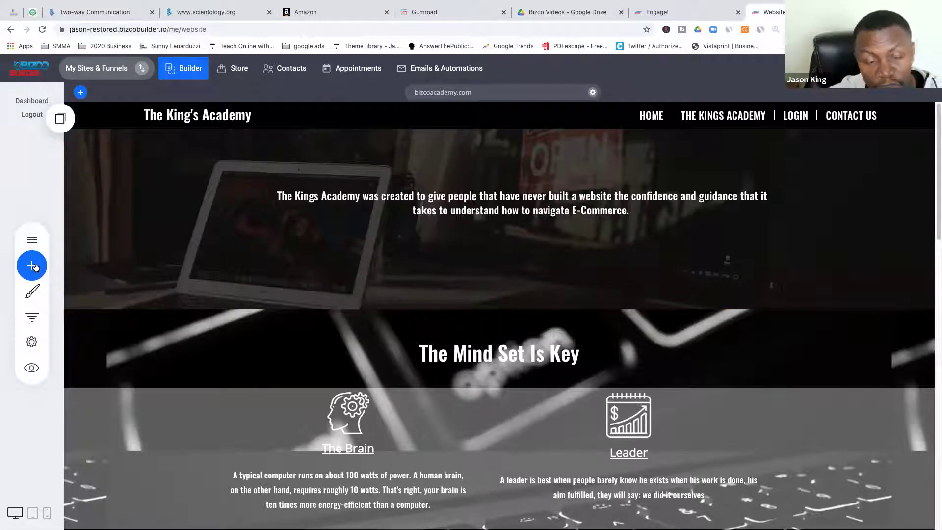
Show the DNS records for the custom domain bizcoacademy.com in Website Settings > Domains, then open a new browser tab.
click(32, 342)
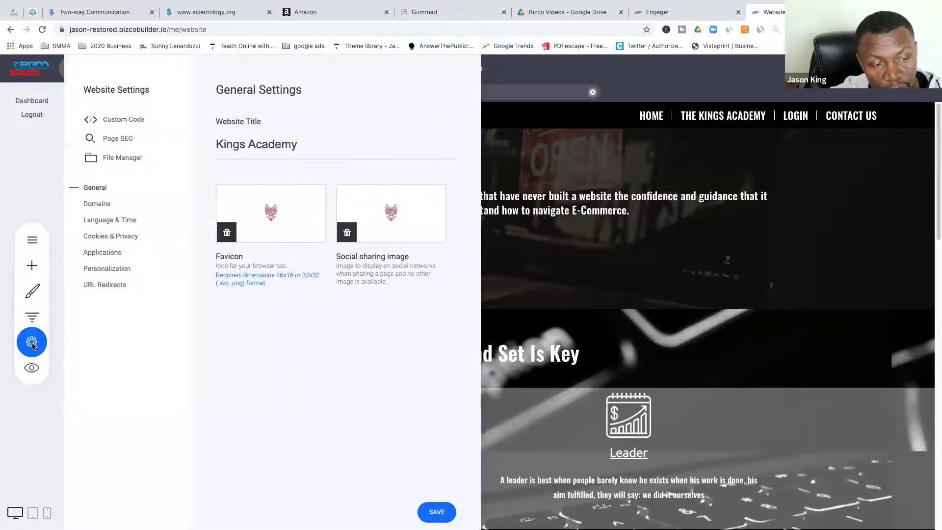
click(91, 209)
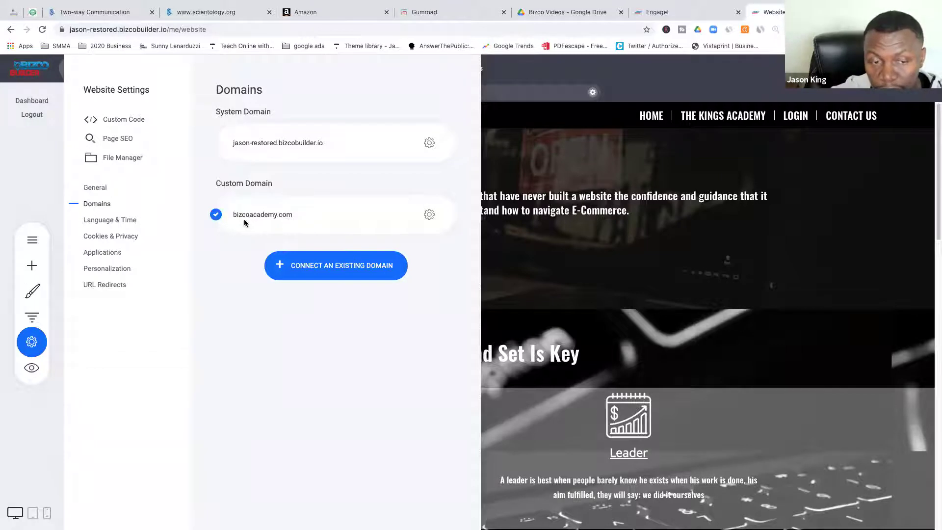
click(430, 215)
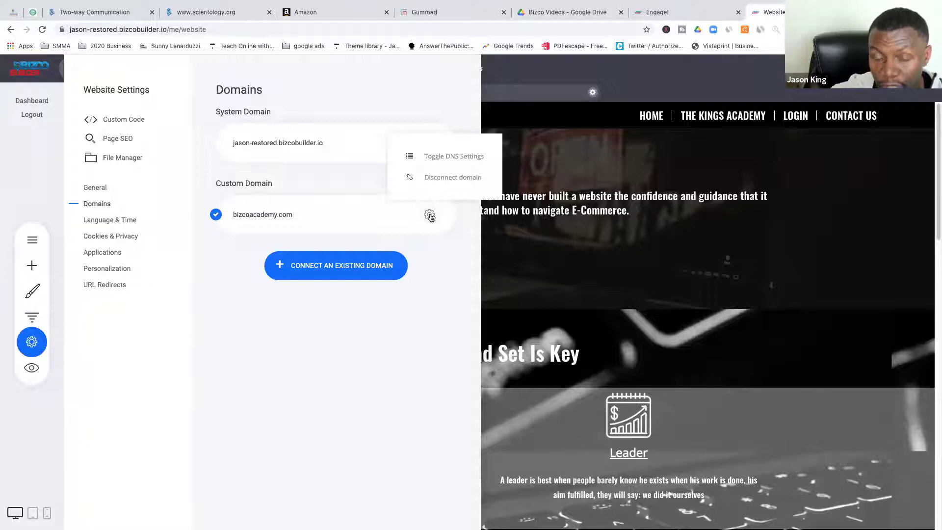
click(443, 157)
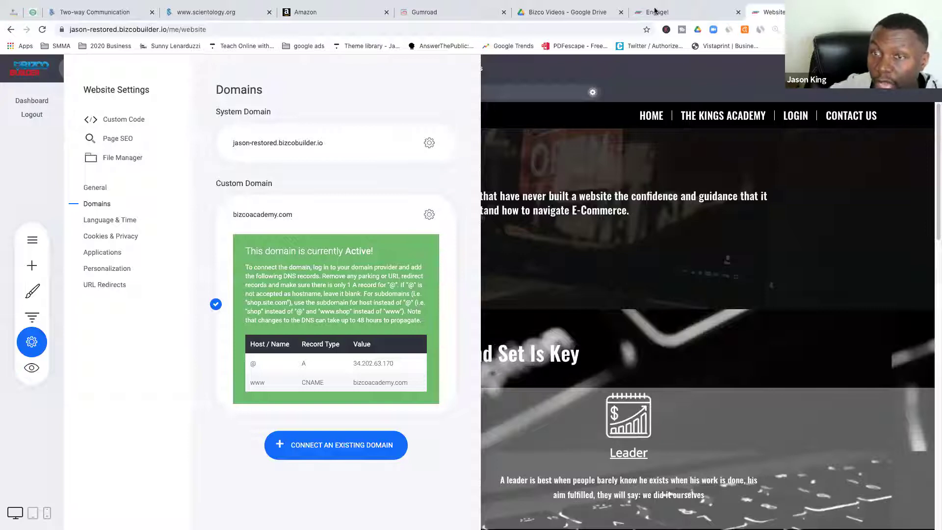
key(ctrl+t)
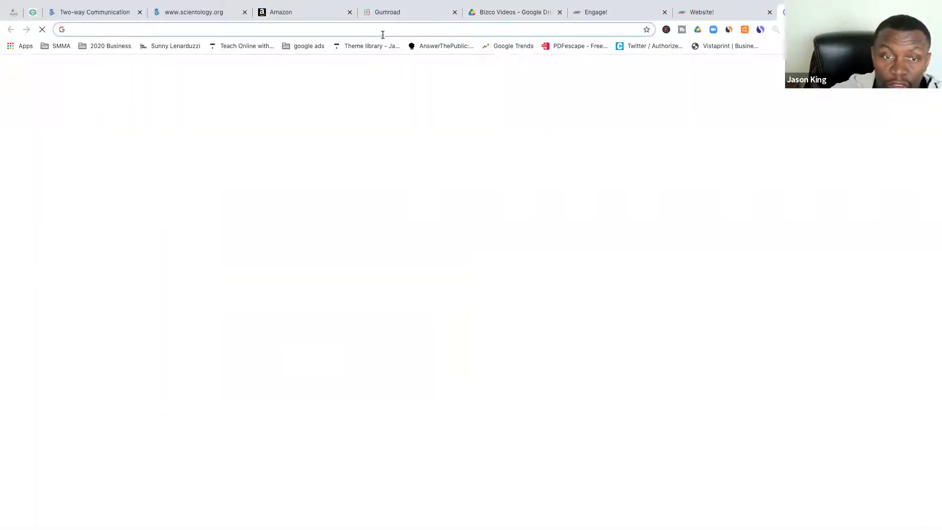
Go to namecheap.com and sign in with the saved account.
text(n)
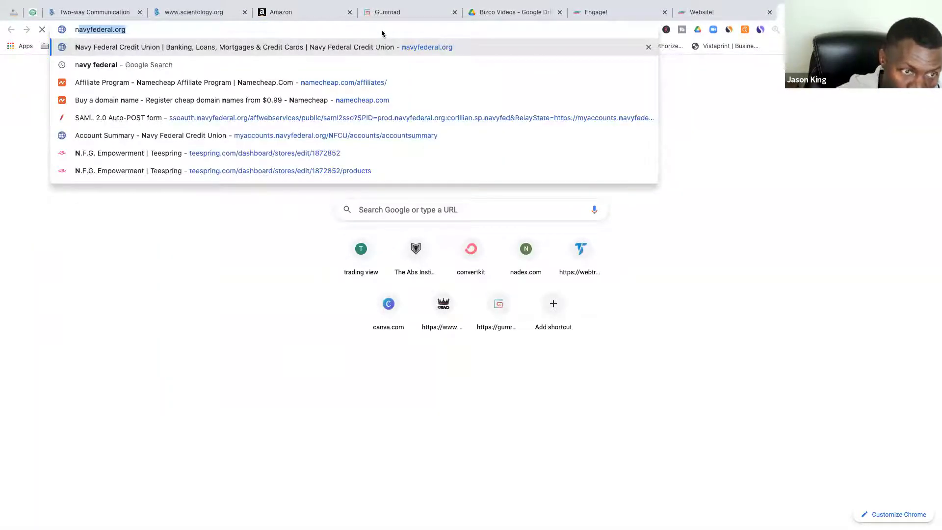
text(amecheap.com)
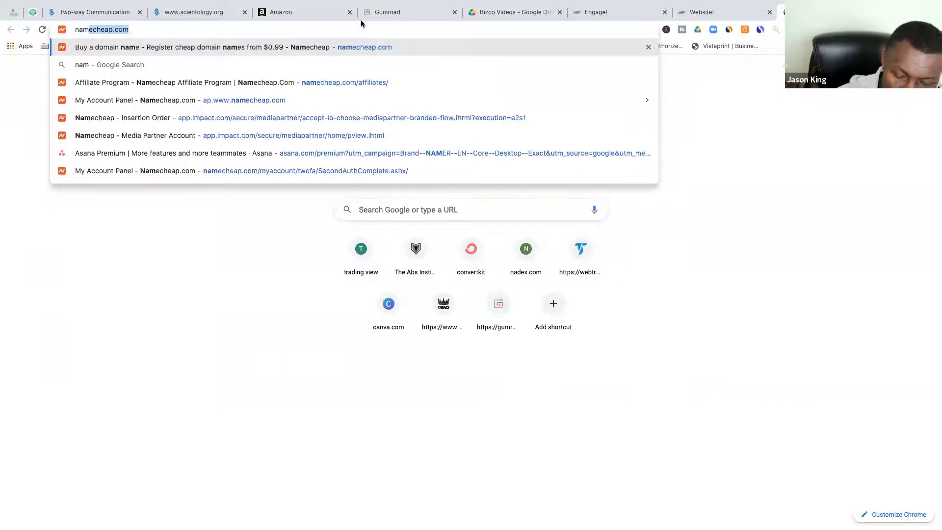
key(Return)
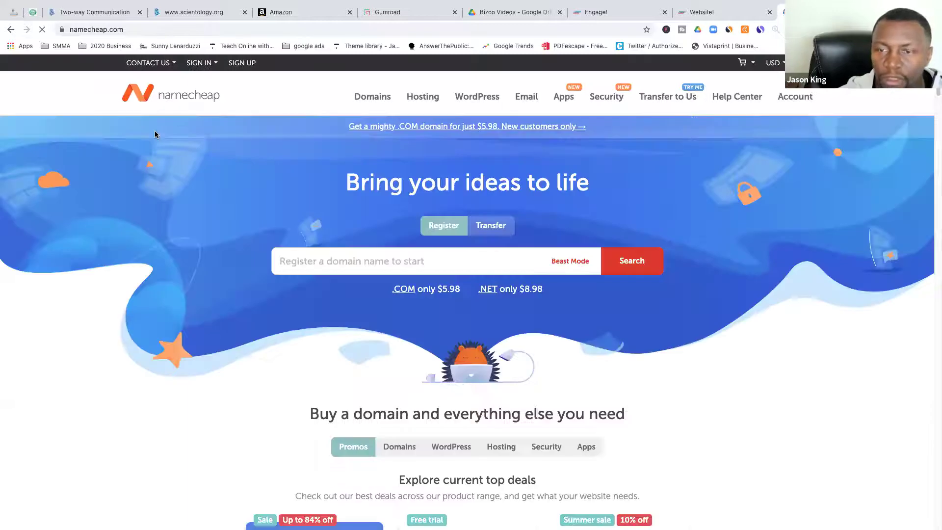
click(202, 62)
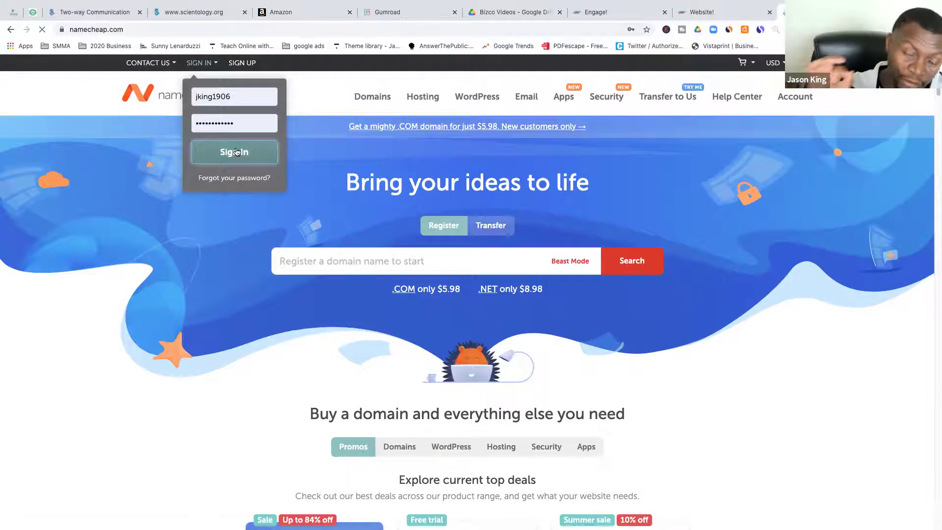
click(236, 153)
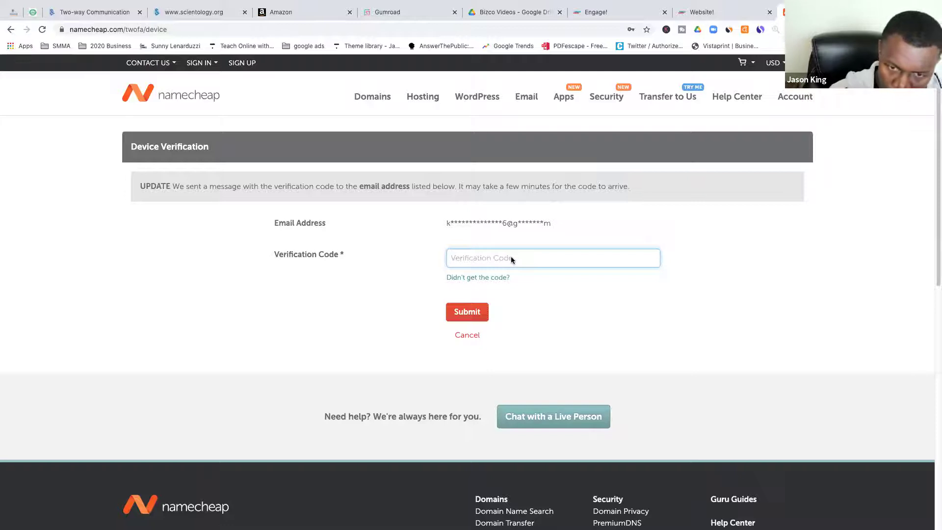
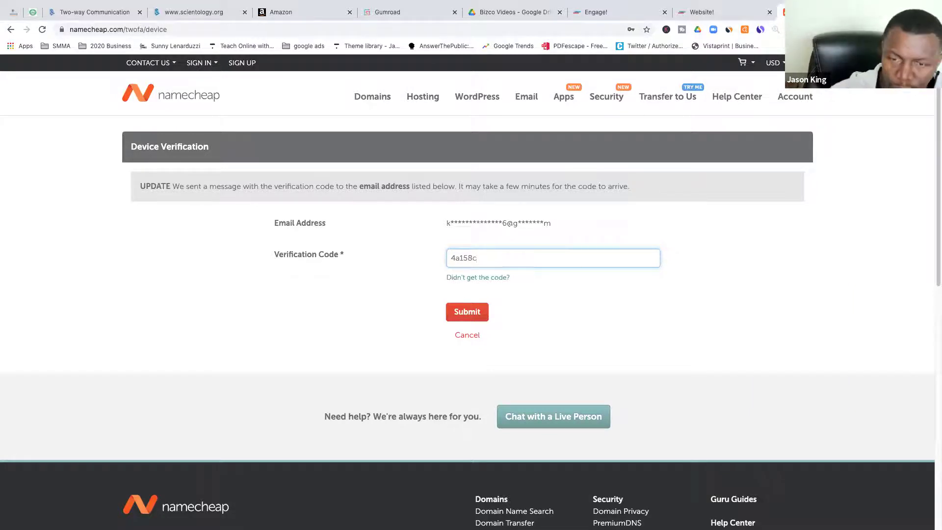
Enter the emailed device verification code and submit it.
click(465, 313)
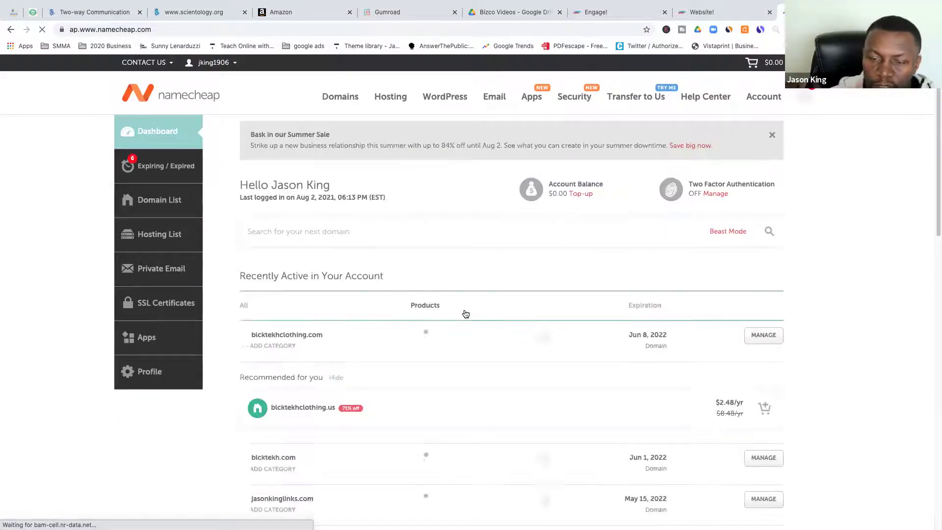
Open the full Namecheap domain list and go to the details page for bizcoacademy.com.
scroll(459, 395, down, 1)
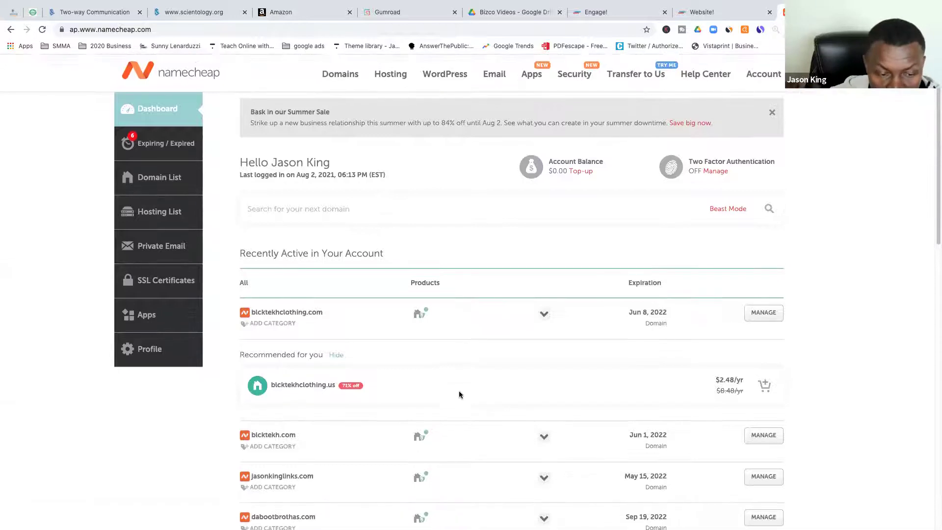
scroll(459, 395, down, 6)
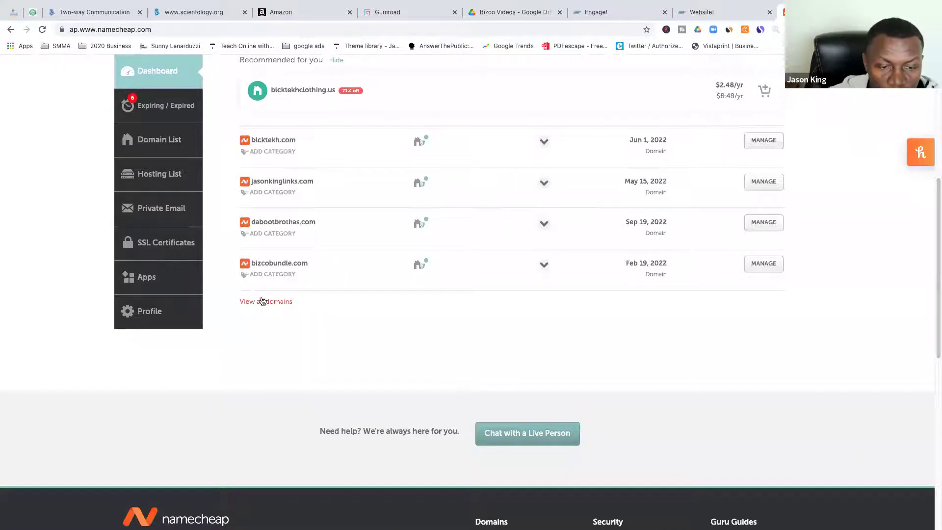
click(258, 303)
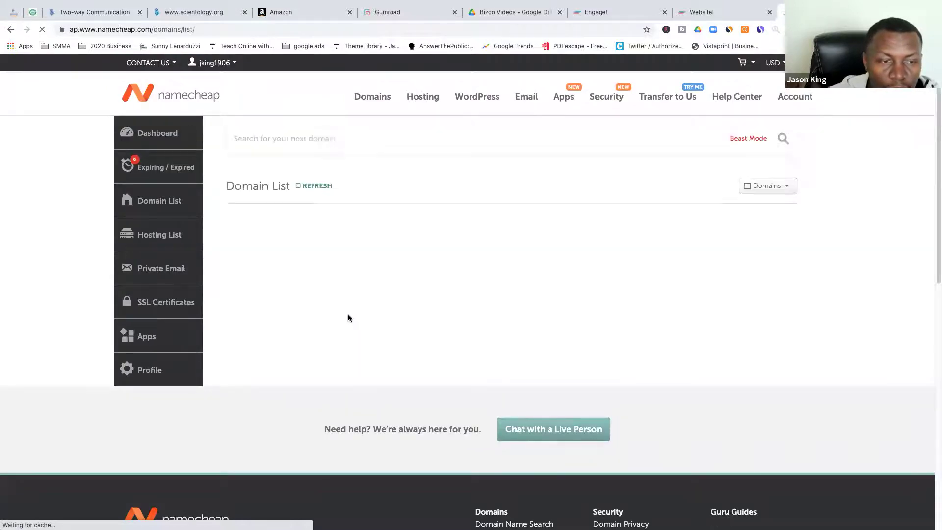
scroll(406, 455, down, 1)
scroll(406, 456, down, 5)
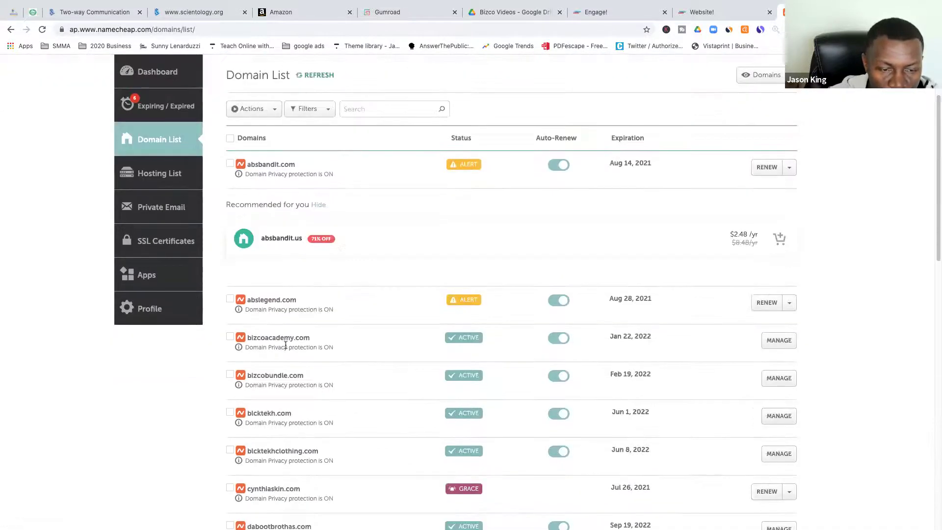
scroll(294, 346, down, 1)
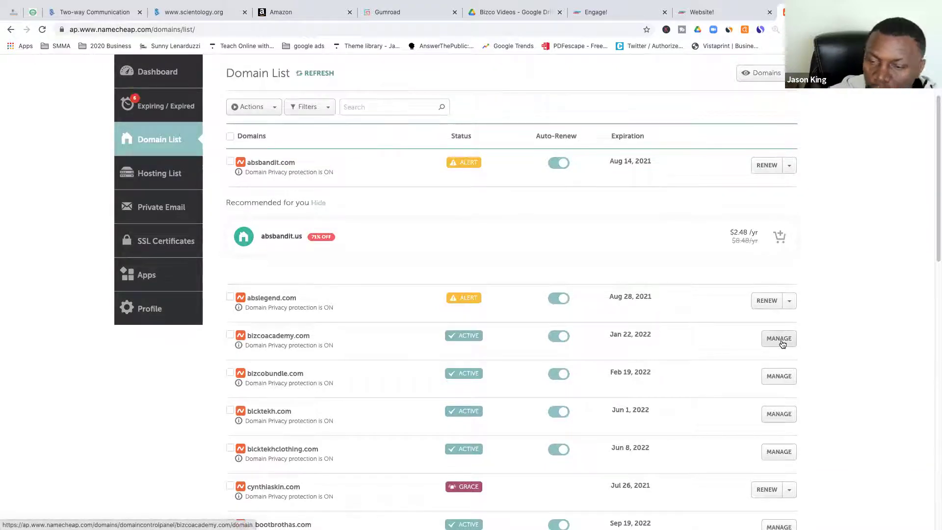
click(871, 29)
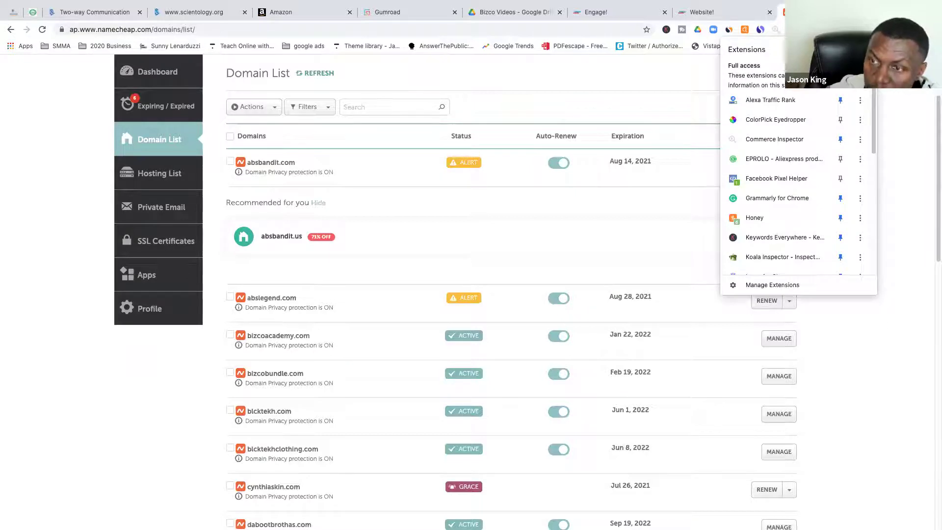
click(936, 302)
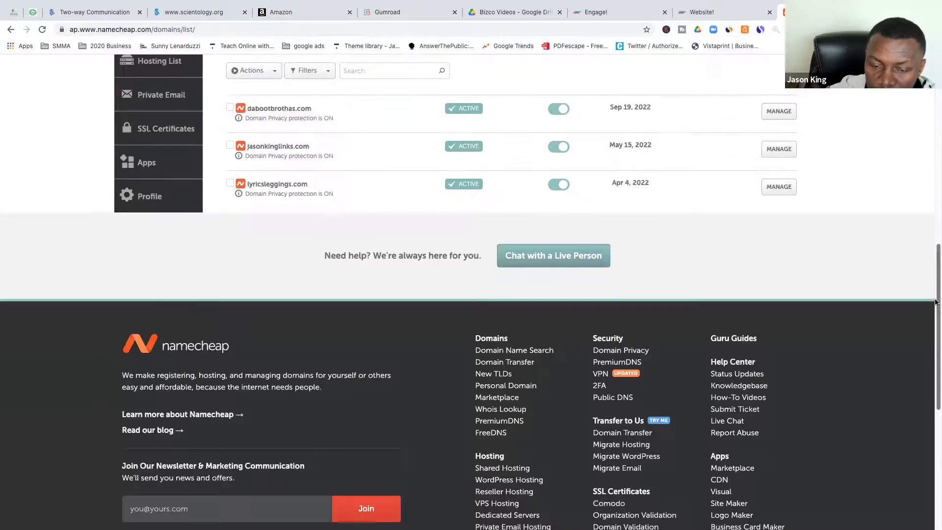
scroll(871, 246, up, 6)
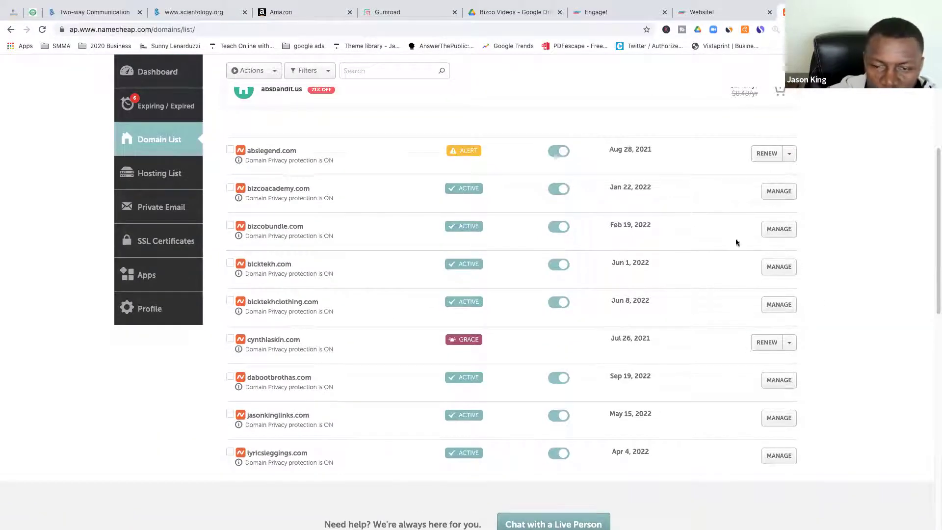
scroll(736, 242, up, 1)
scroll(785, 205, up, 2)
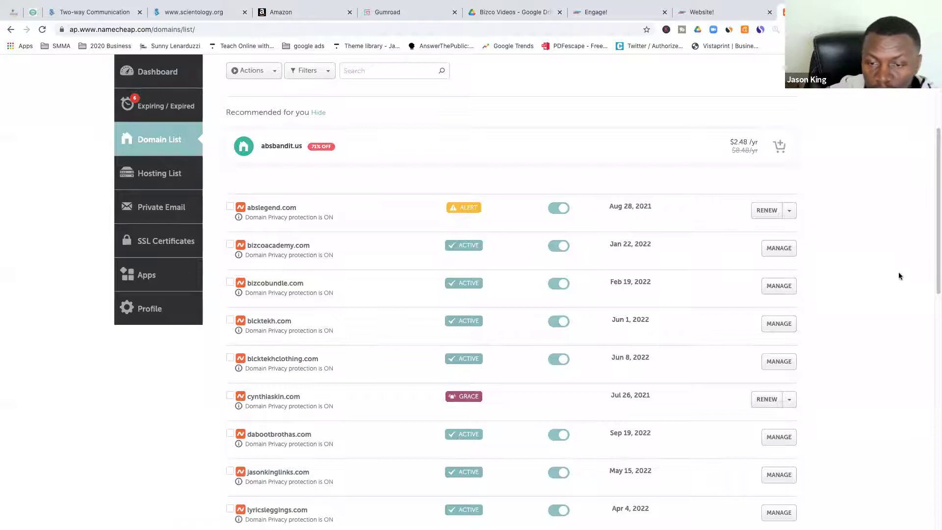
click(788, 253)
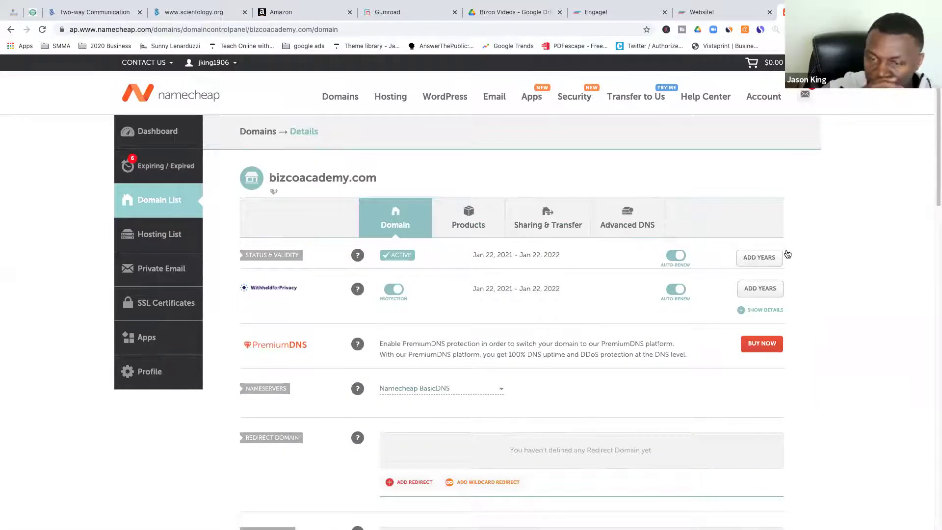
Review bizcoacademy.com's Advanced DNS host records, then compare them with the builder's required records.
click(634, 226)
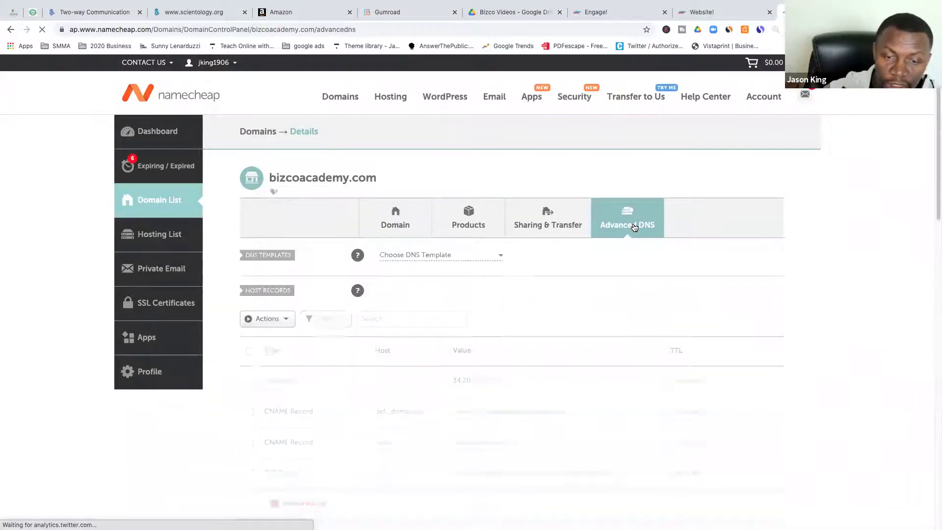
scroll(635, 226, down, 5)
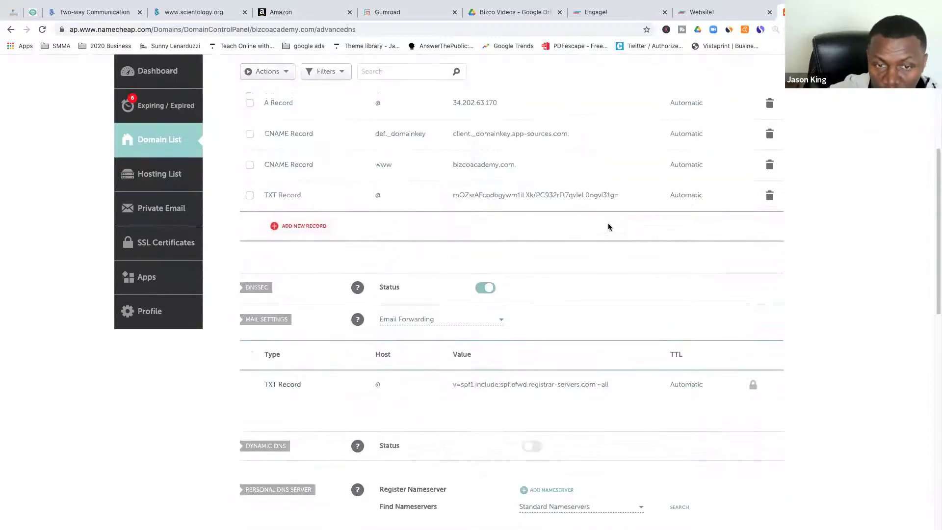
scroll(610, 225, up, 2)
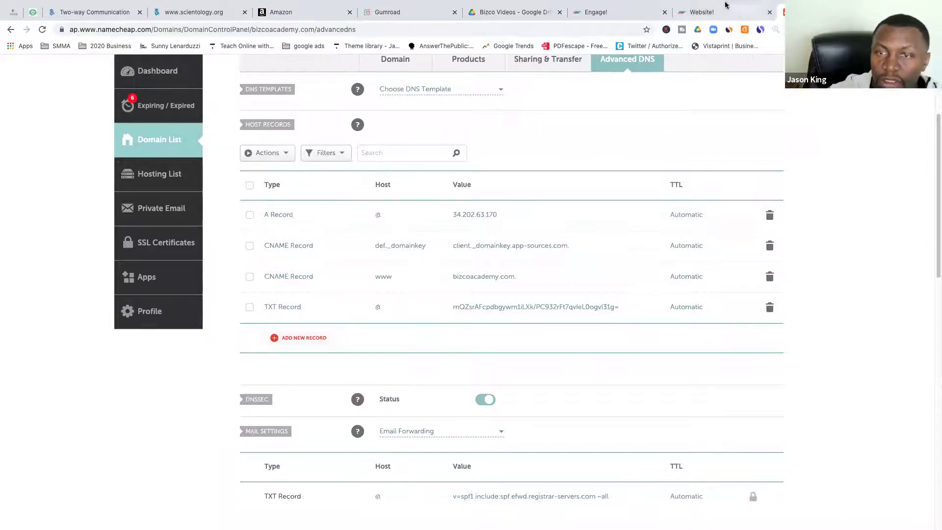
click(718, 13)
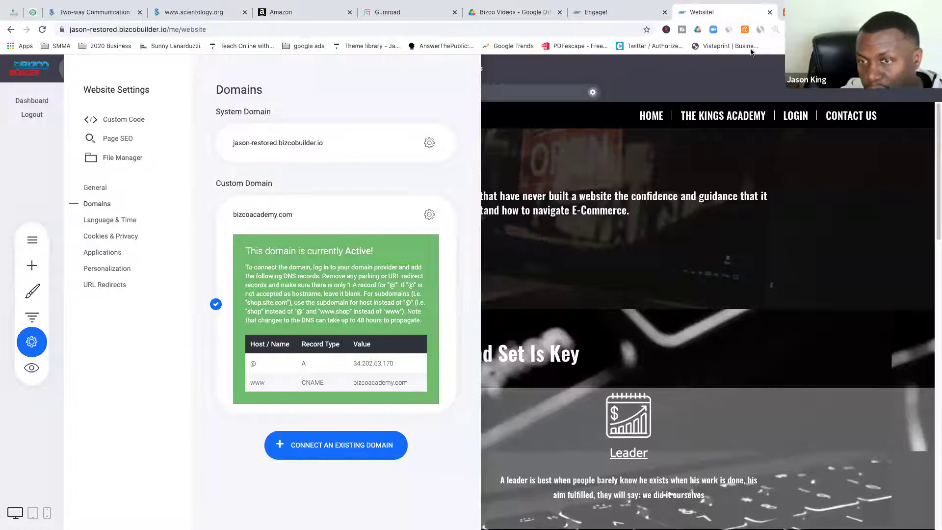
Switch back to the Namecheap Advanced DNS tab for bizcoacademy.com with Ctrl+Tab.
key(ctrl+Tab)
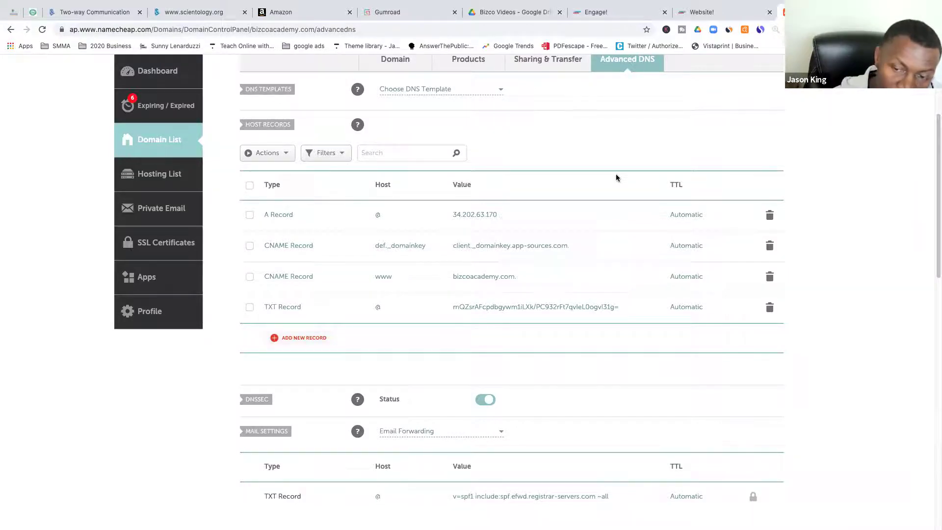
click(290, 337)
click(301, 211)
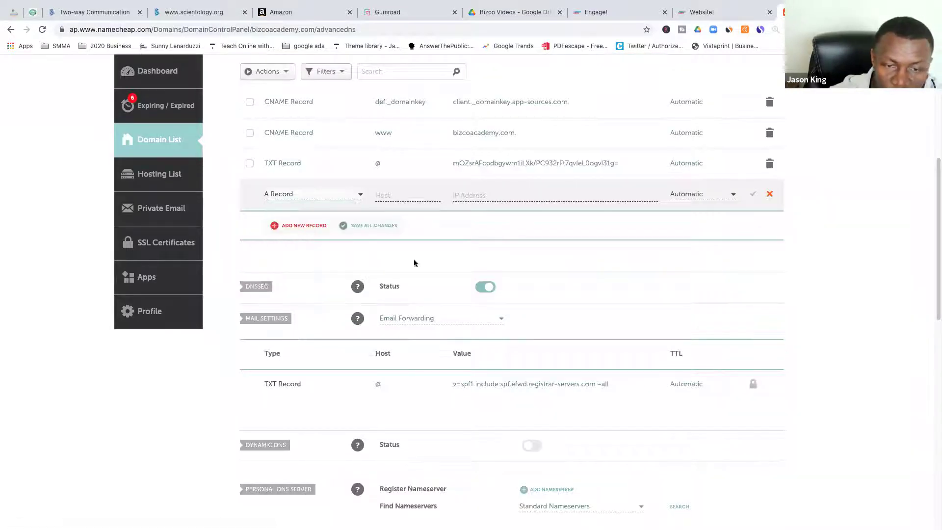
scroll(324, 231, up, 4)
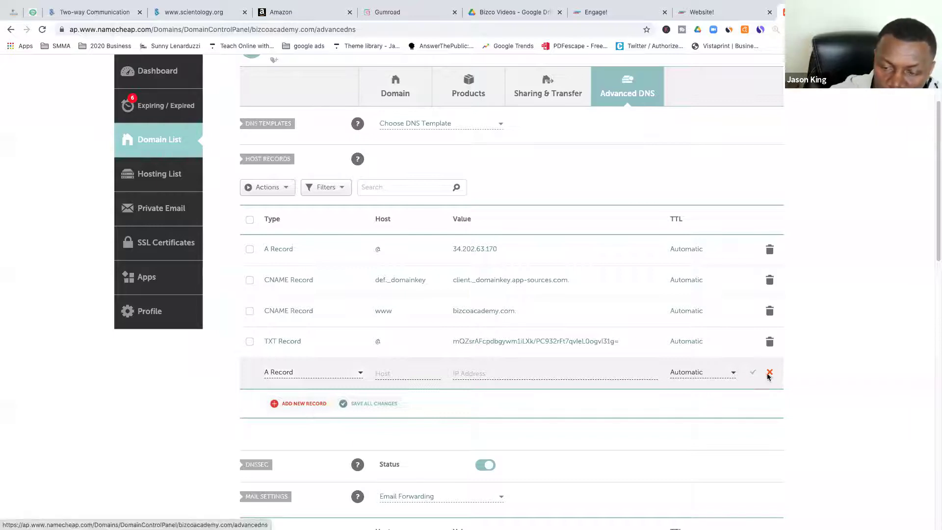
click(768, 373)
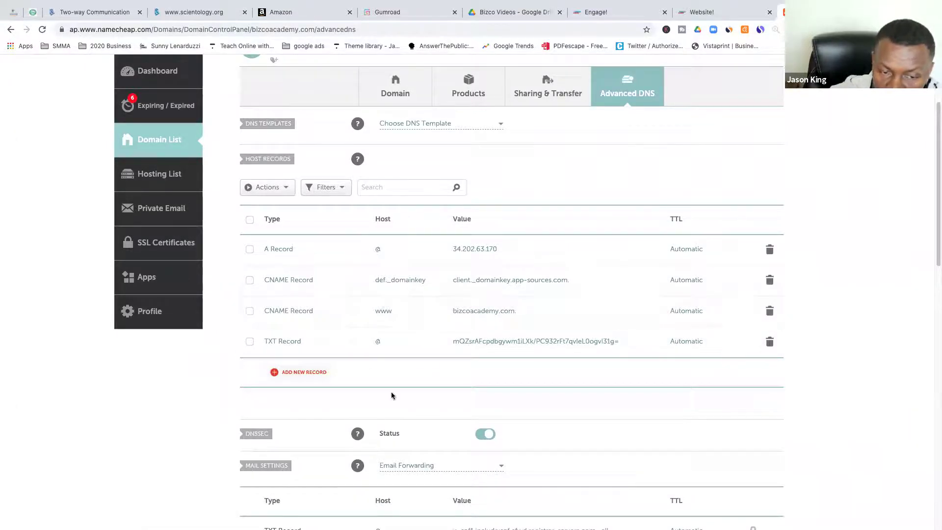
click(304, 373)
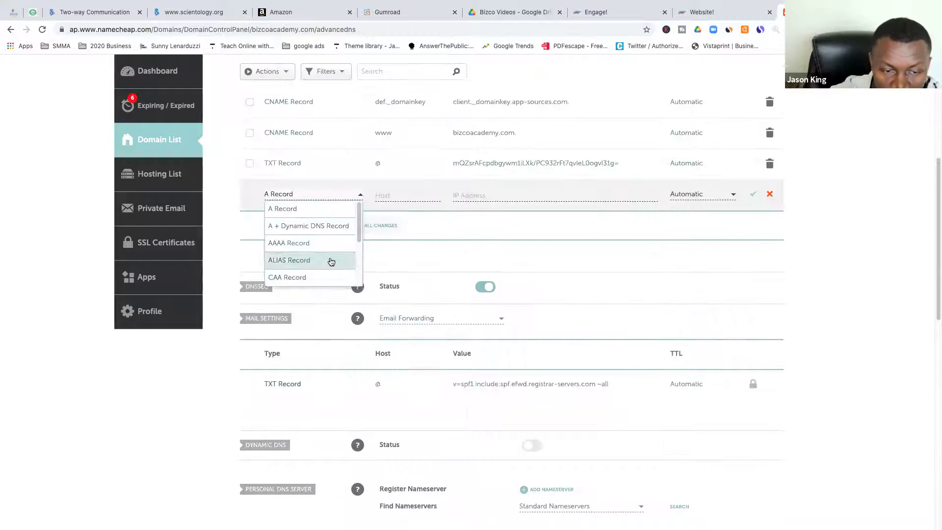
scroll(330, 246, down, 2)
drag(359, 133, 358, 149)
click(320, 161)
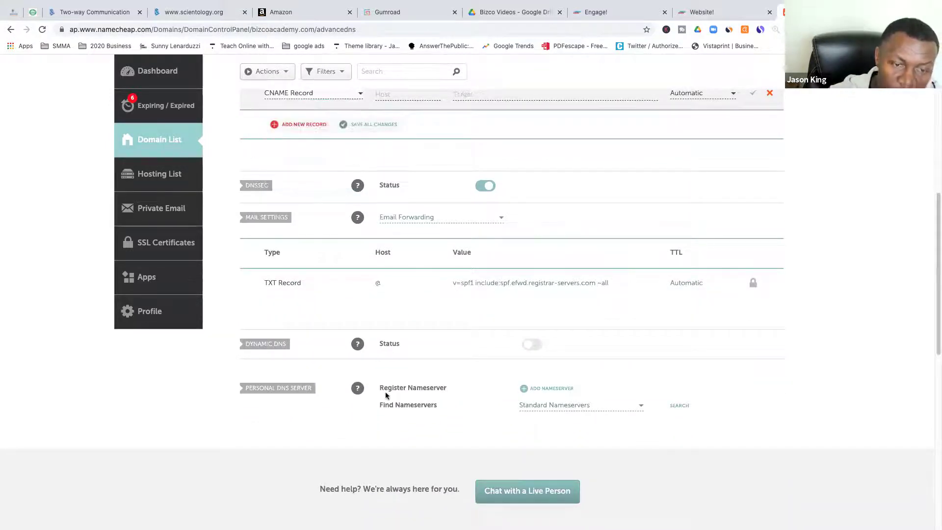
scroll(389, 336, up, 4)
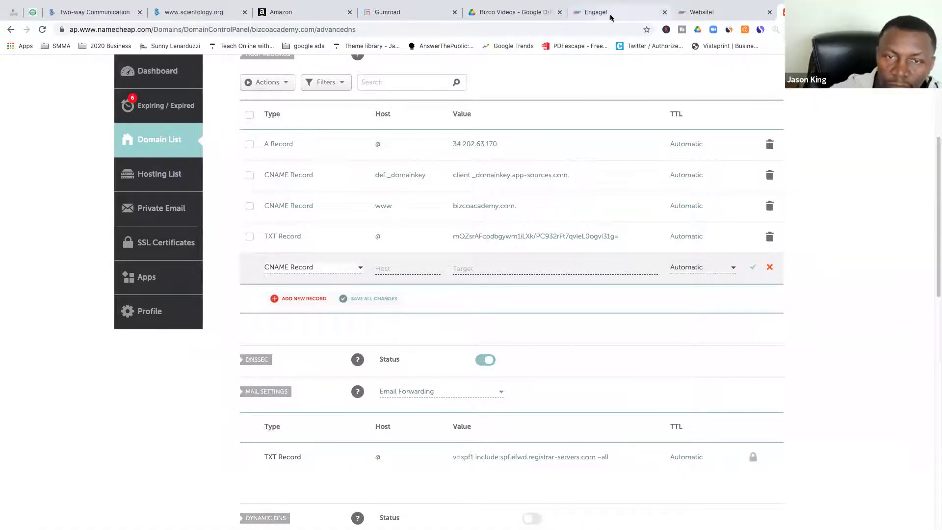
click(384, 267)
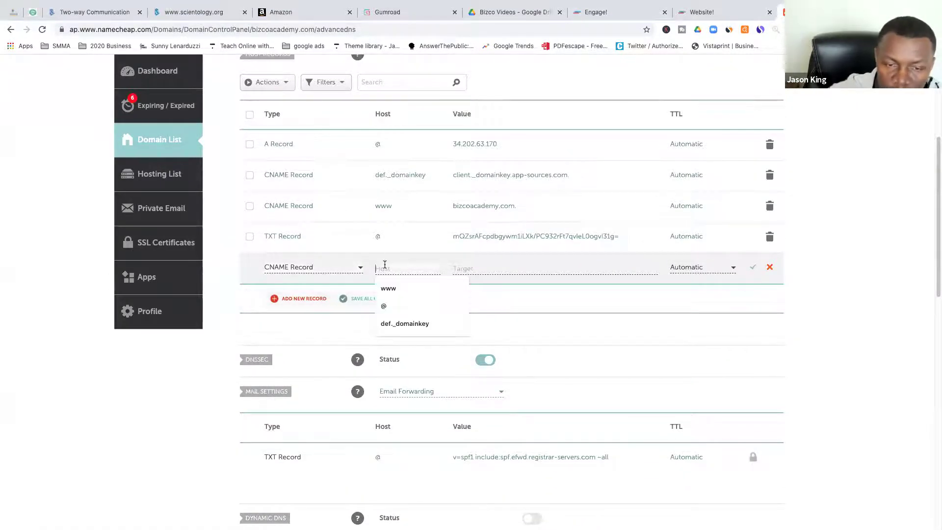
text(www)
click(392, 288)
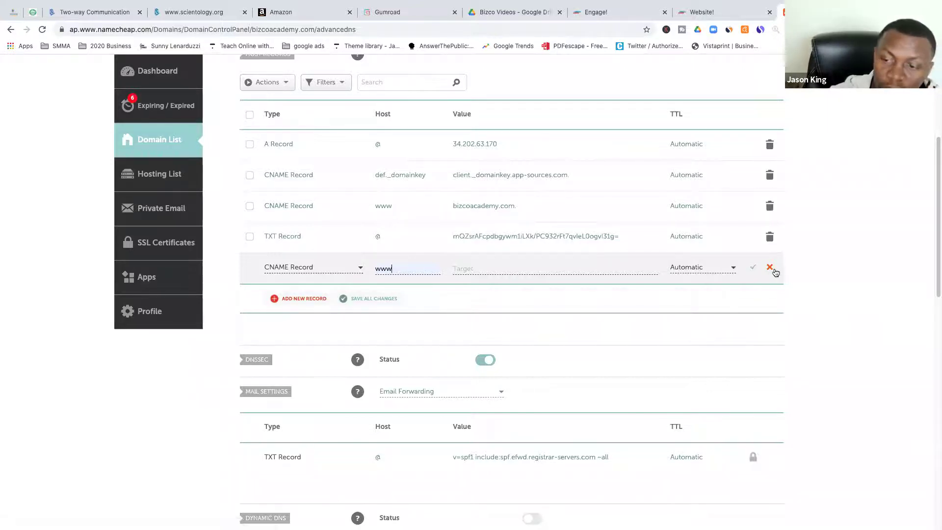
click(770, 268)
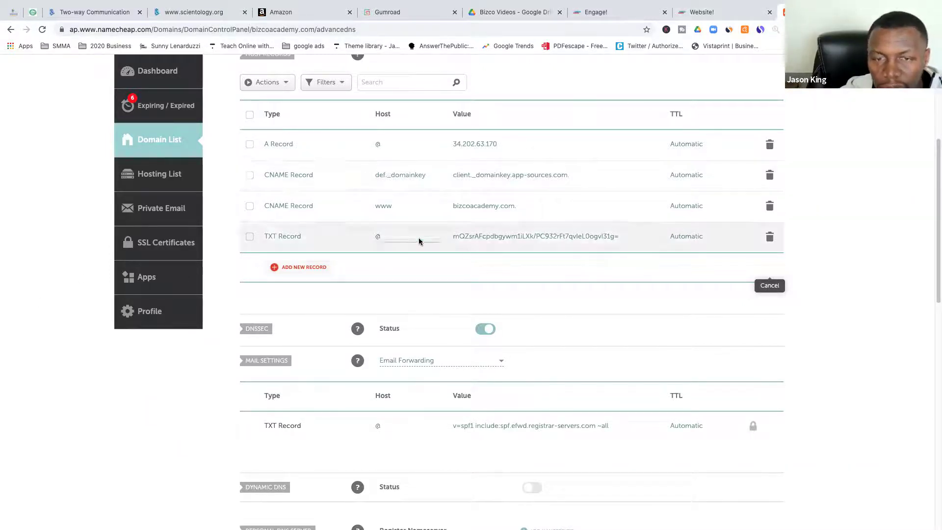
Return to the BizCo Builder Domains panel showing bizcoacademy.com as active.
scroll(423, 252, up, 1)
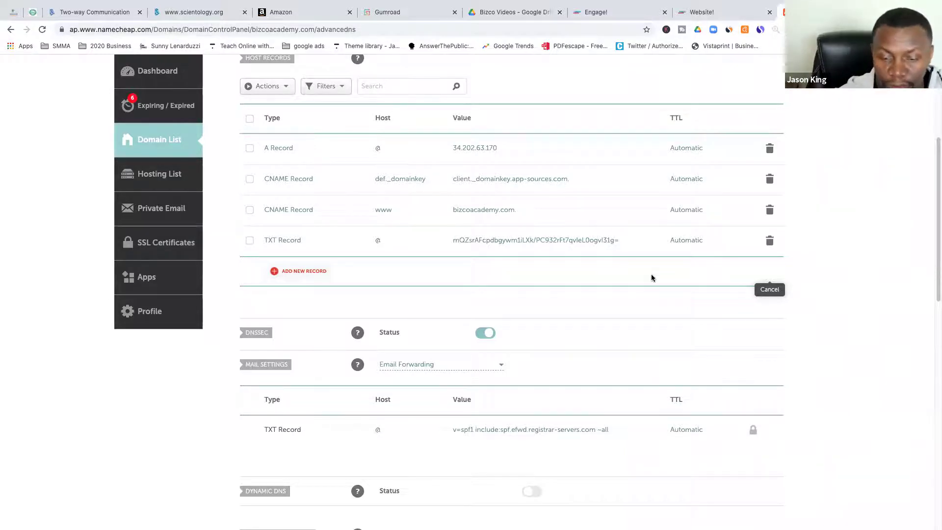
click(701, 14)
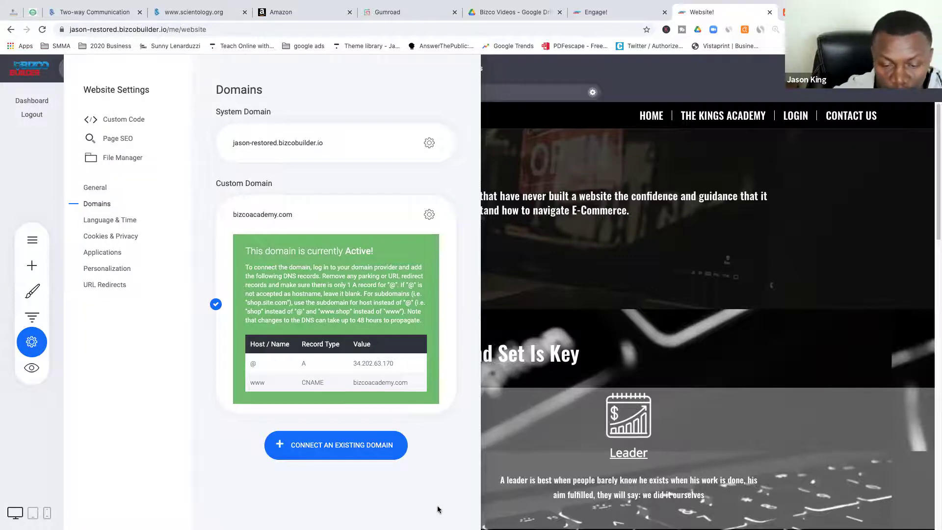
Close the website settings panel and open the Emails & Automations dashboard.
click(514, 313)
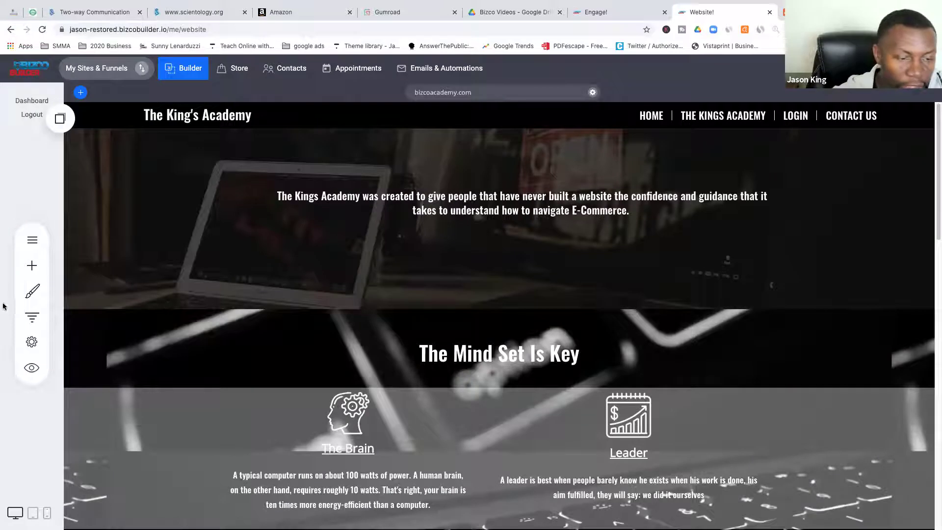
click(425, 73)
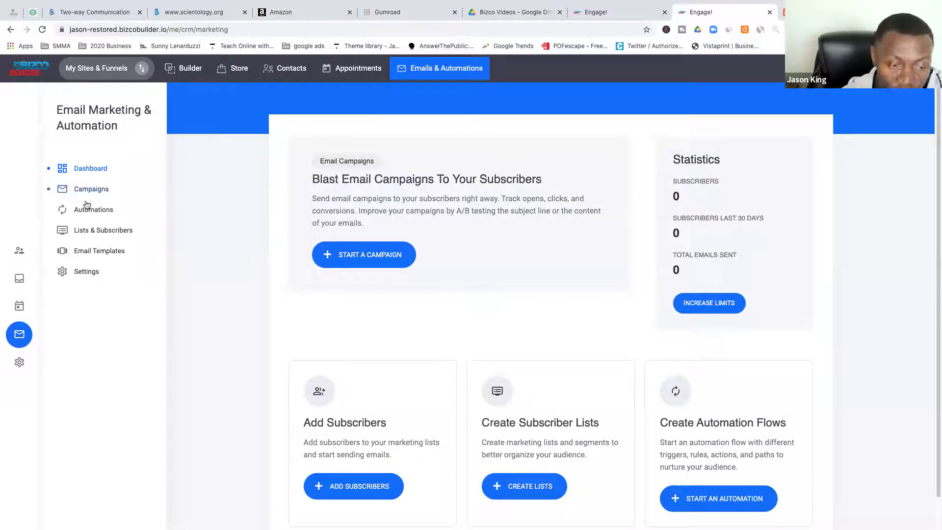
In the email marketing Settings, enter a first name as the Default Sender Name.
click(91, 277)
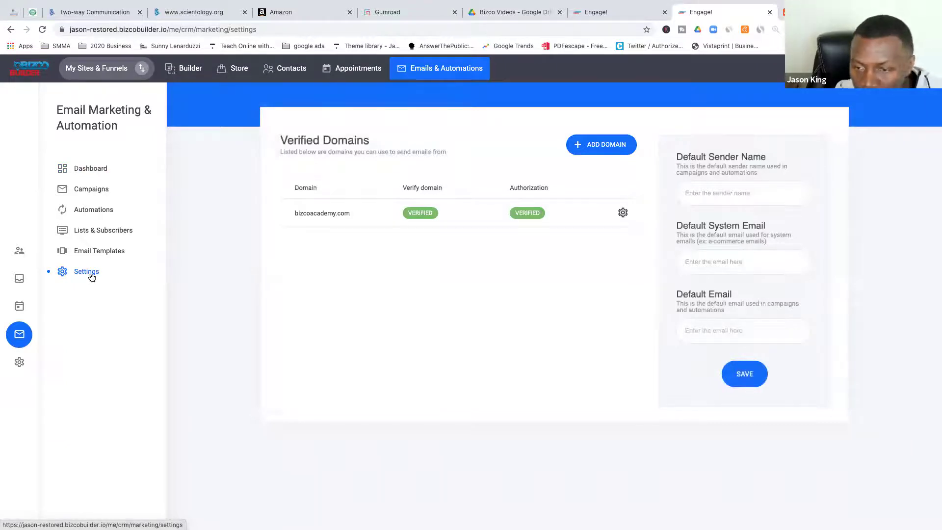
click(743, 263)
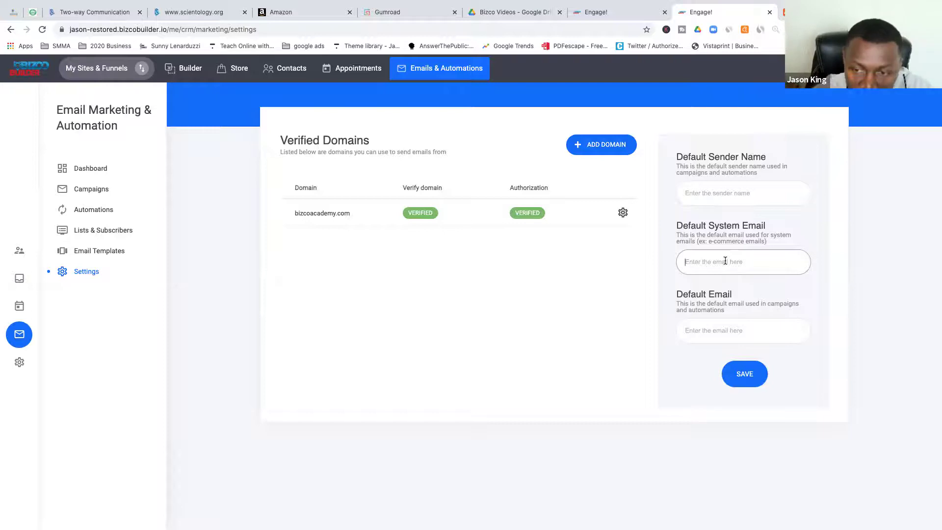
click(736, 195)
text(Jason)
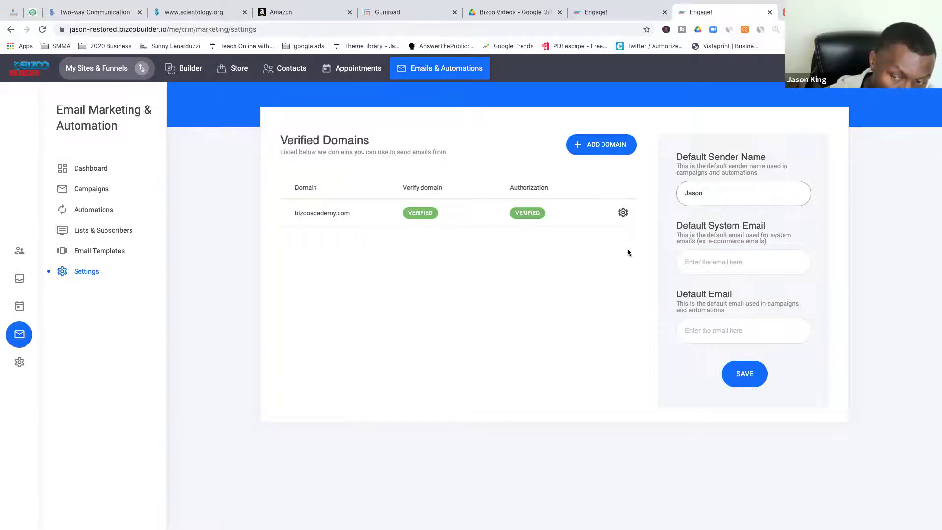
Inspect the verified domain's options menu, then bring up the My Websites & Funnels list.
click(623, 213)
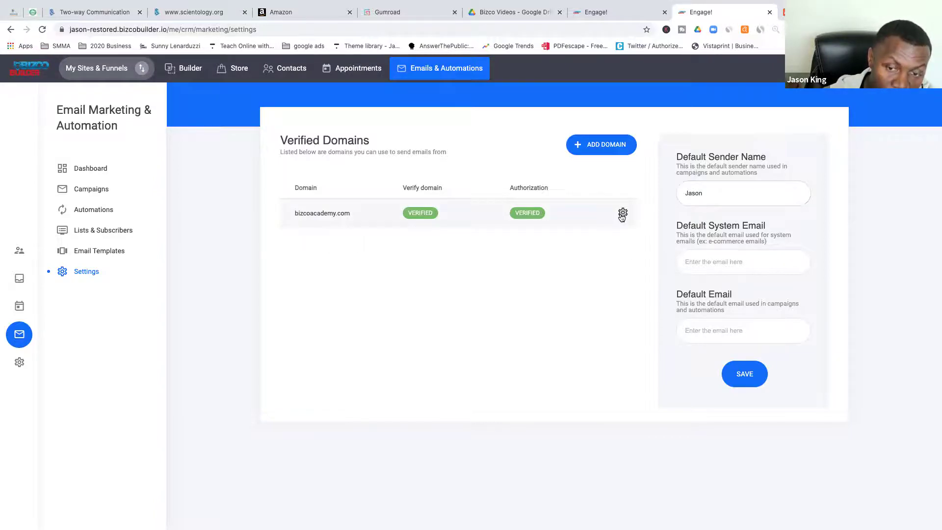
click(434, 214)
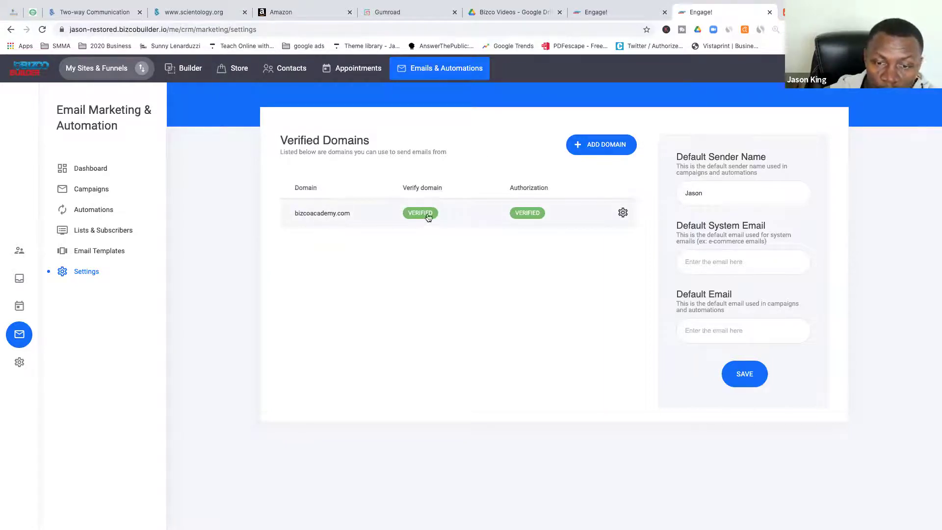
click(623, 216)
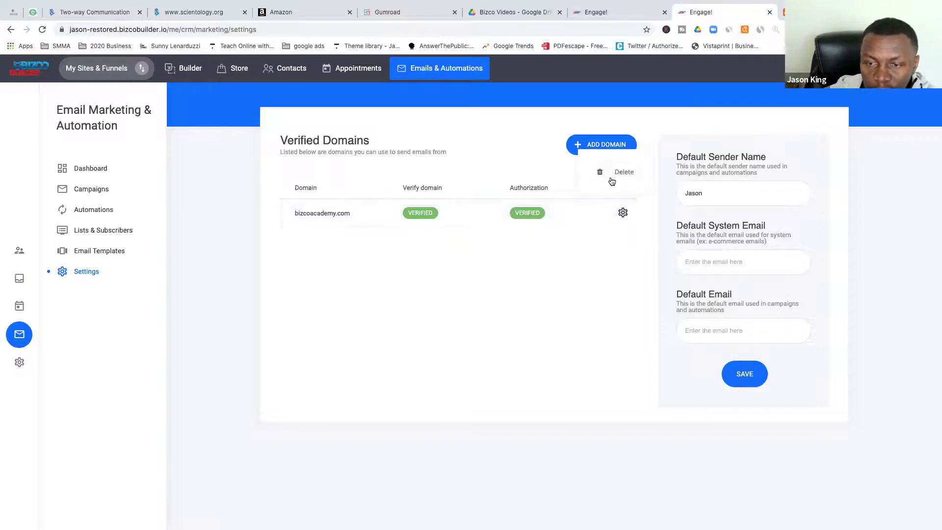
click(419, 214)
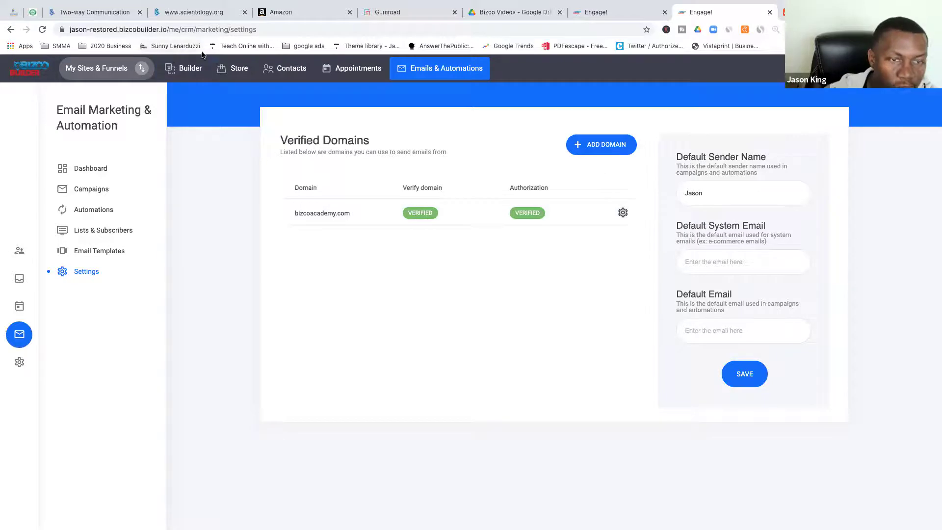
click(105, 77)
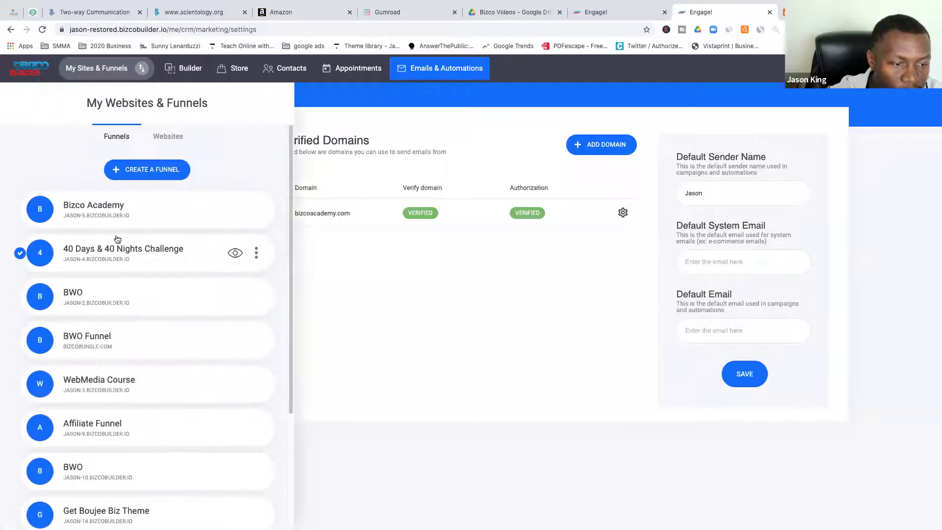
Switch to the Bizco Academy funnel and open its email marketing Settings page.
click(99, 208)
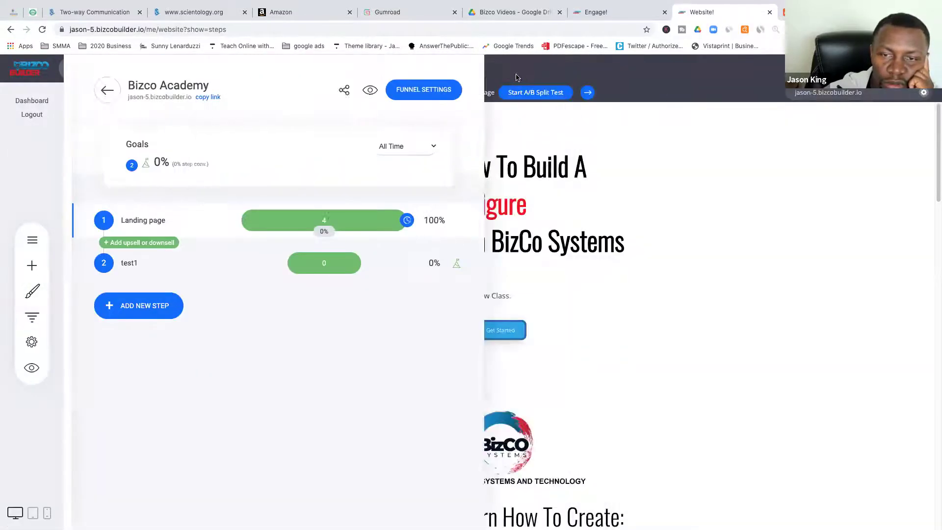
click(474, 71)
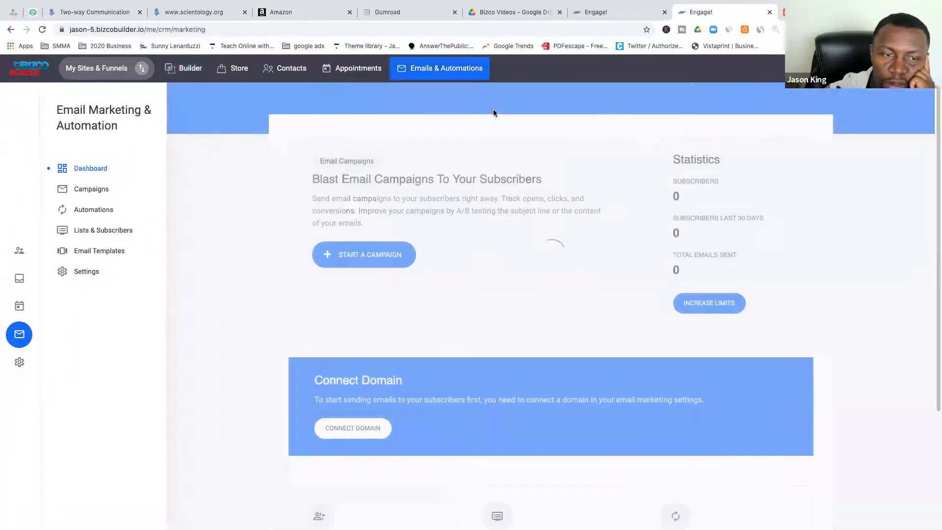
click(84, 271)
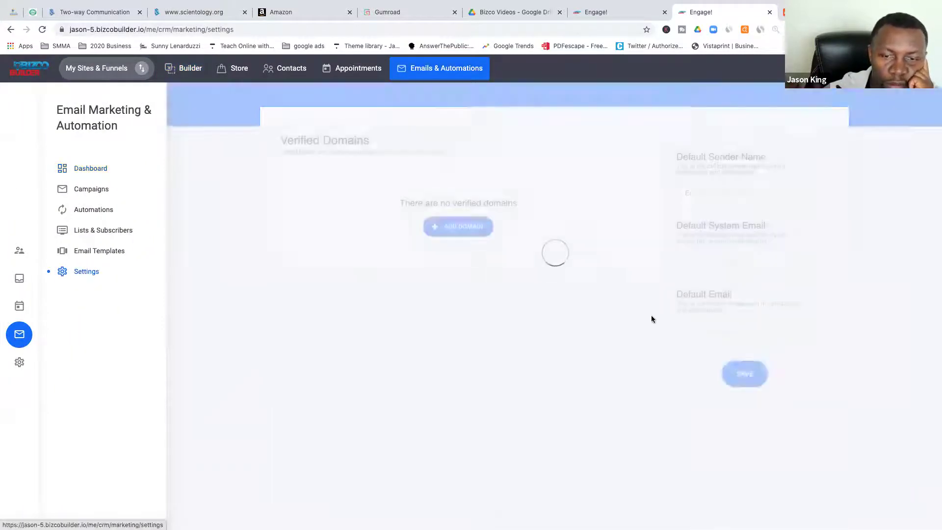
Leave the empty Verify New Domain form and show Namecheap's Advanced DNS for bizcoacademy.com.
click(464, 227)
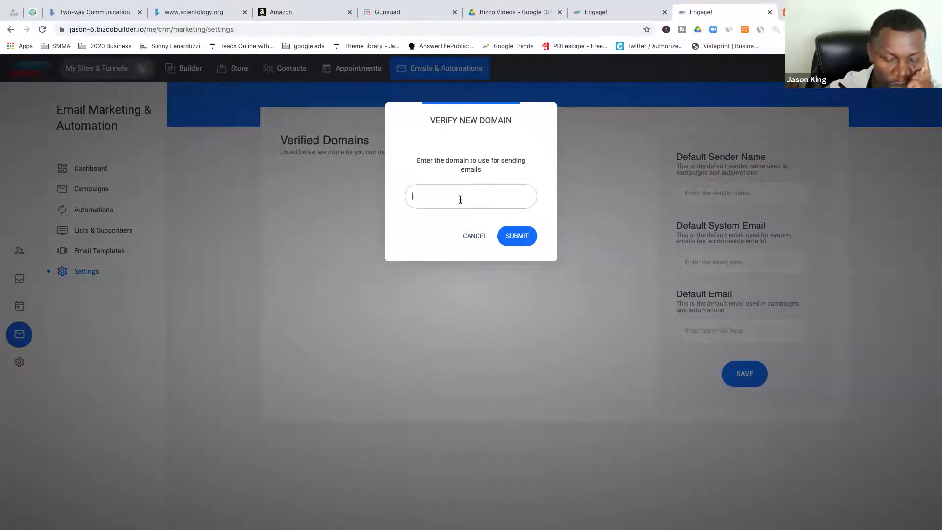
click(835, 12)
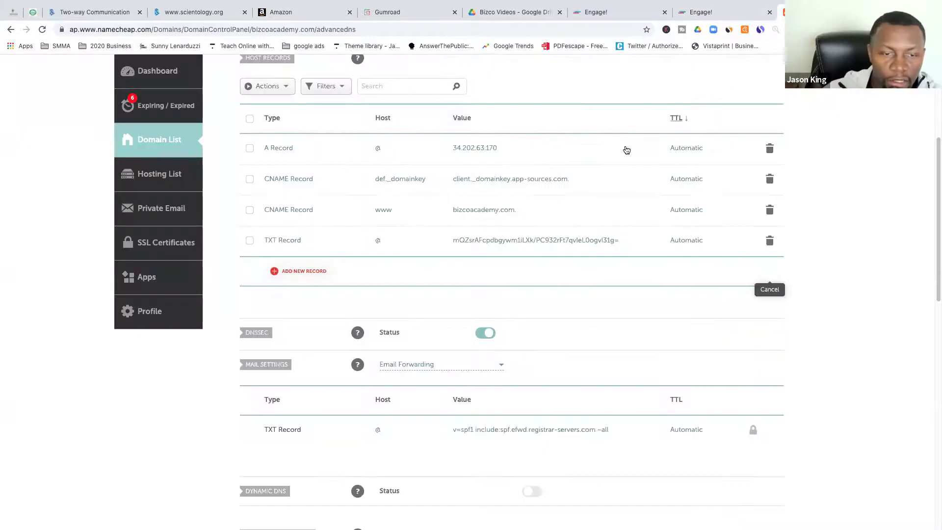
Copy bizcobundle.com from Namecheap's dashboard domain list and return to BizCo's domain field.
click(161, 88)
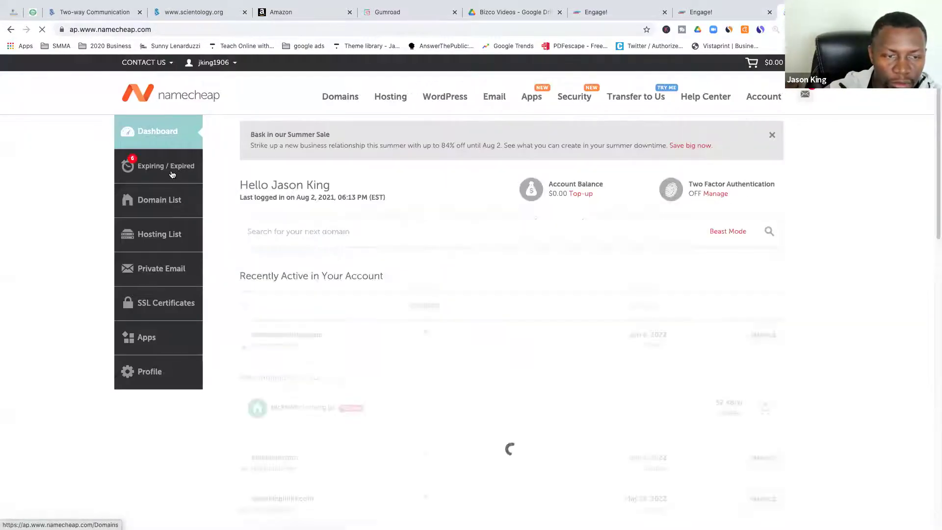
scroll(398, 368, down, 5)
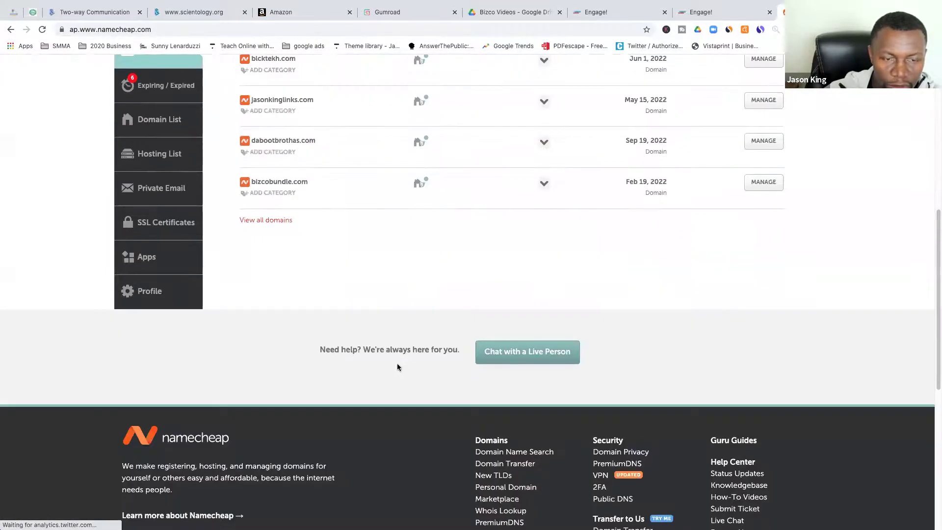
drag(308, 186, 254, 177)
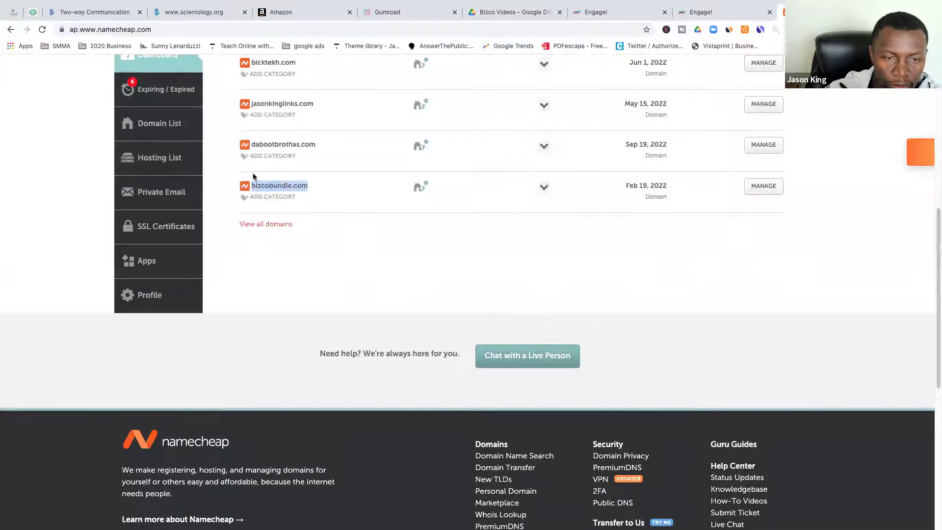
right_click(276, 182)
click(294, 202)
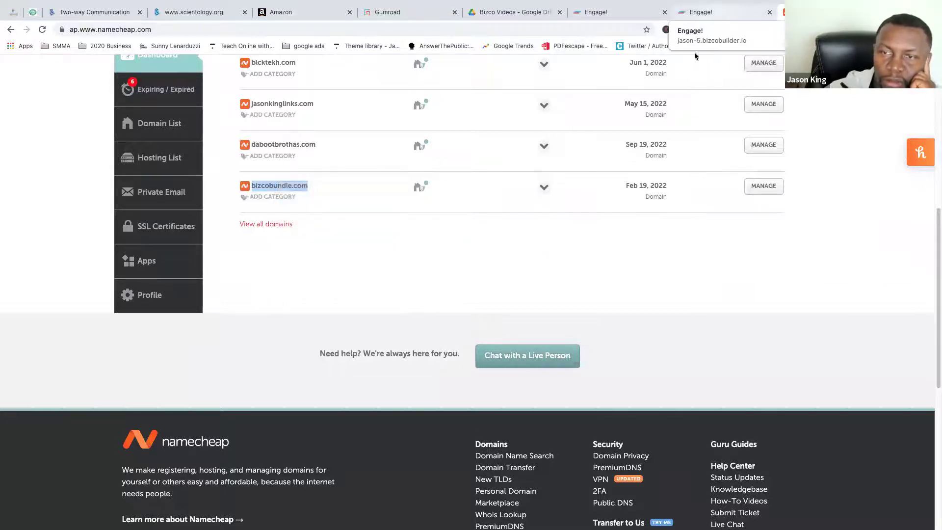
click(702, 12)
right_click(452, 195)
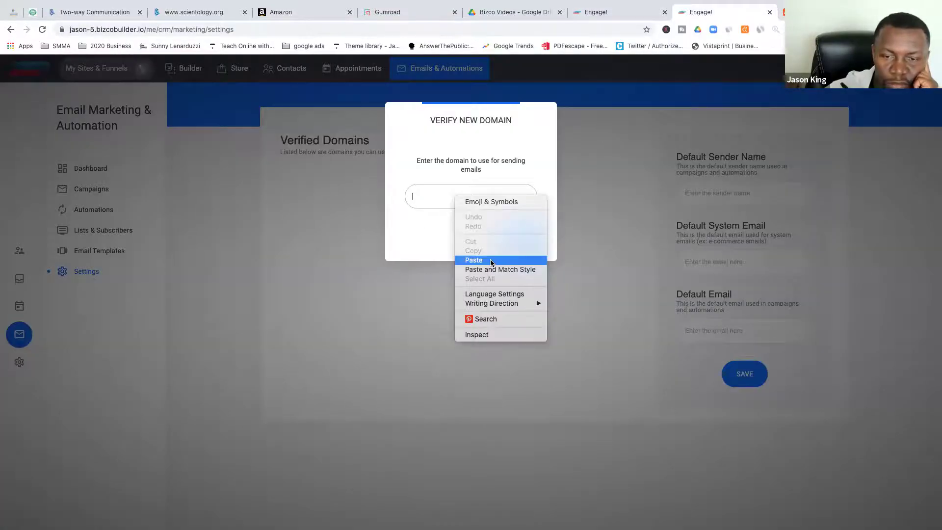
Paste and submit bizcobundle.com to generate its TXT and CNAME verification records, then return to Namecheap.
click(472, 256)
click(518, 236)
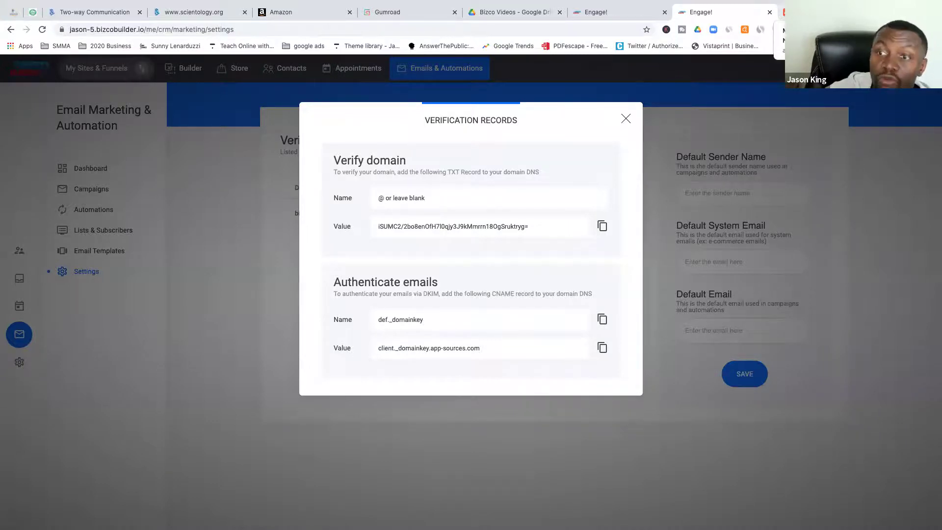
click(791, 11)
scroll(769, 197, up, 5)
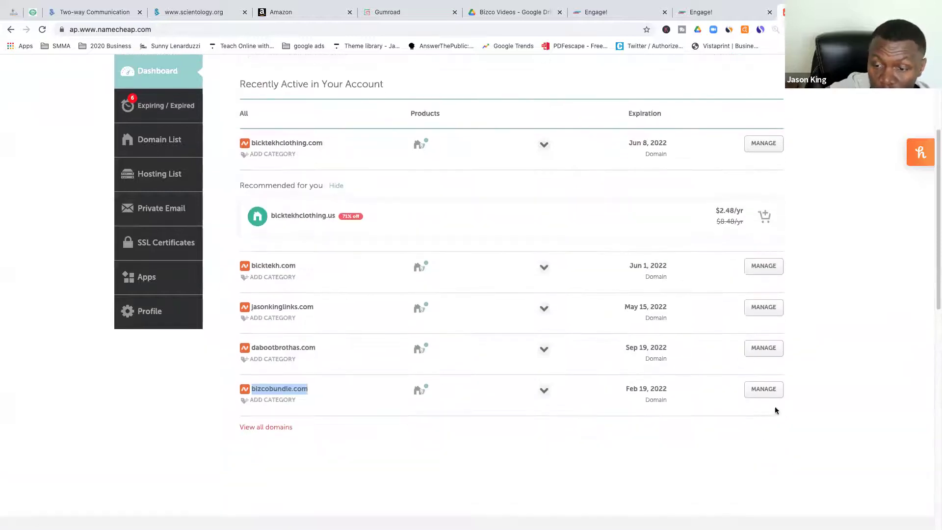
Start a new TXT record row in bizcobundle.com's Namecheap Advanced DNS host records.
click(773, 395)
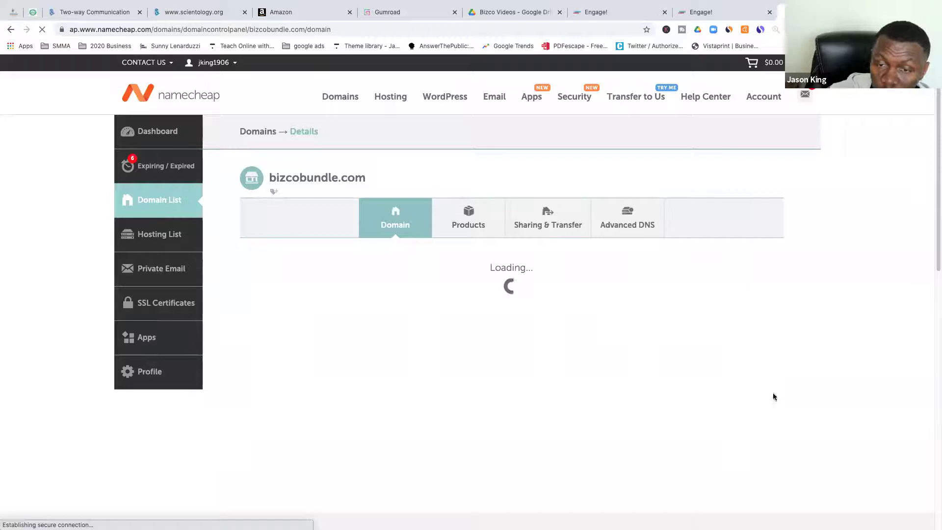
click(631, 223)
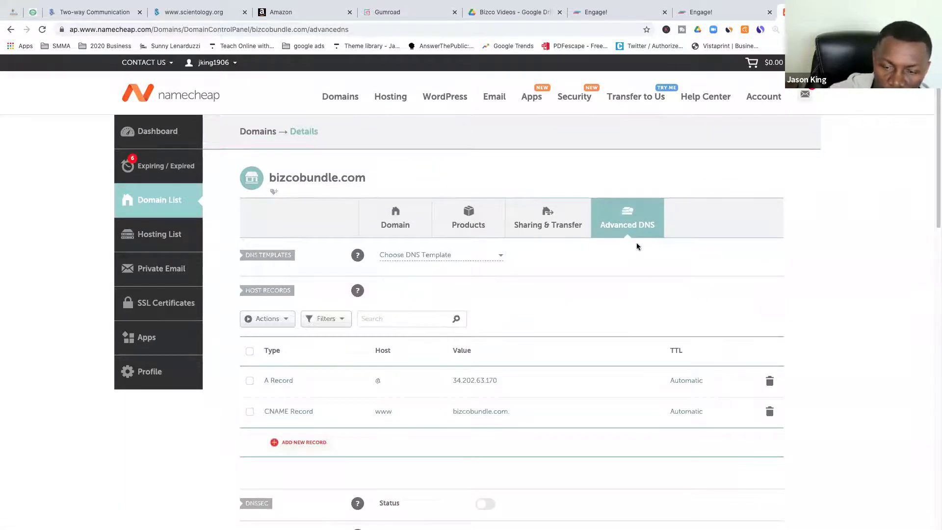
scroll(687, 407, down, 4)
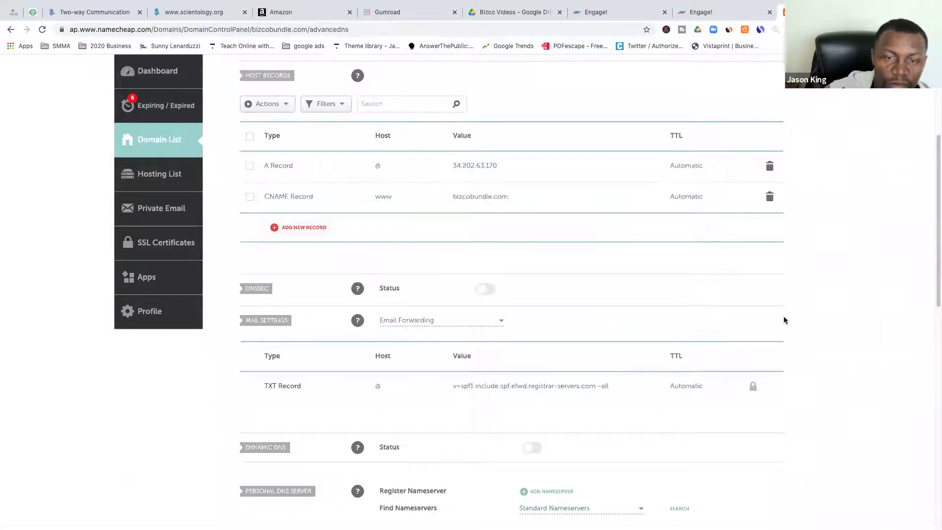
click(290, 227)
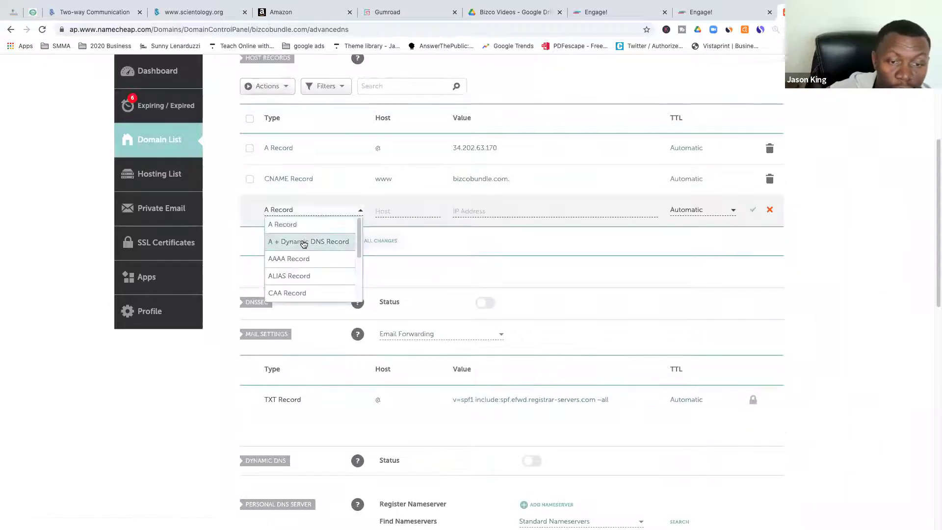
scroll(326, 259, down, 3)
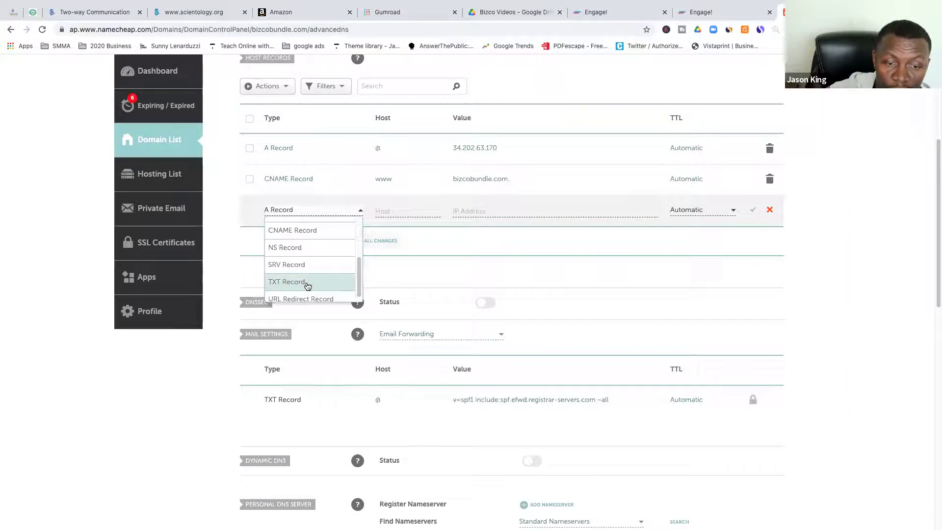
click(308, 283)
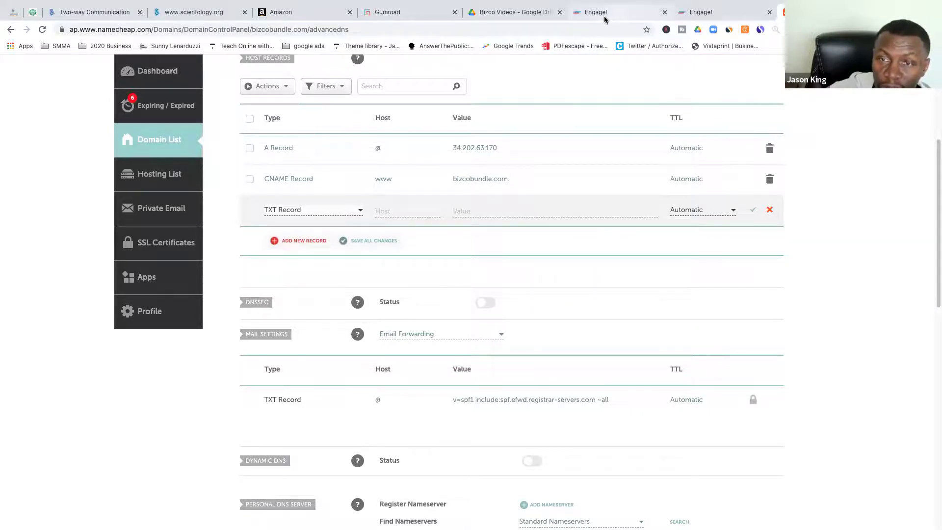
click(713, 11)
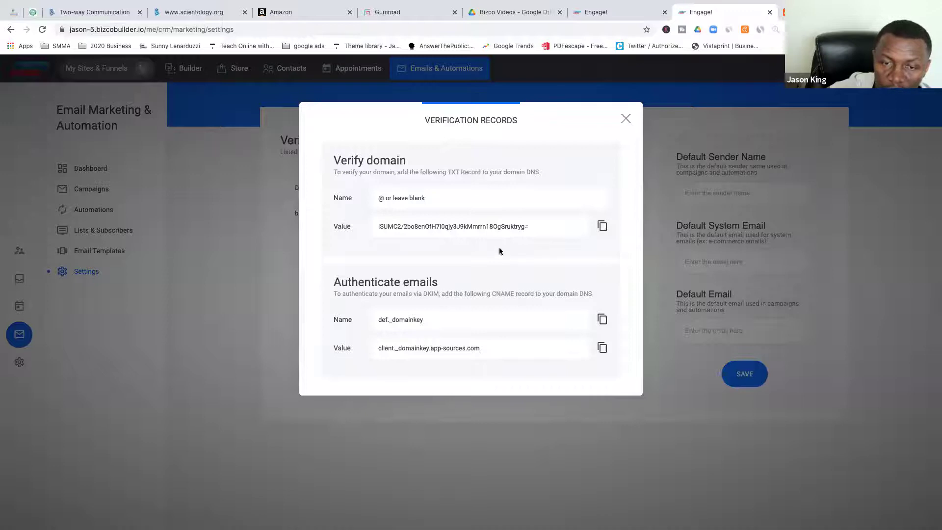
Copy BizCo's TXT verification value and set the new Namecheap record's host to @.
click(603, 227)
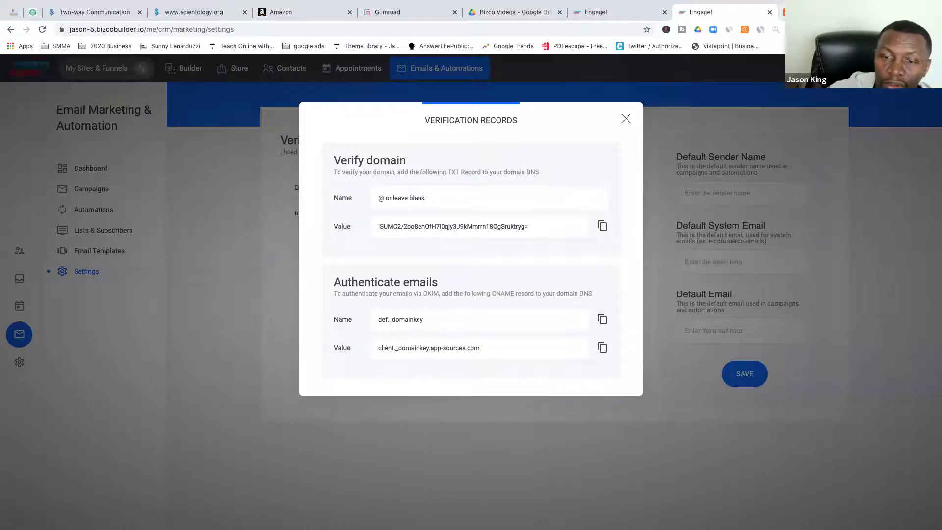
key(ctrl+Tab)
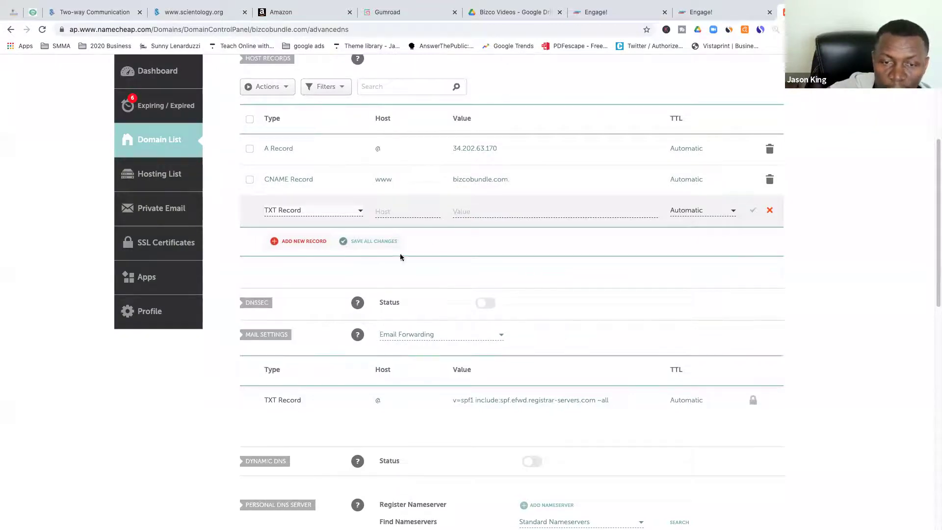
scroll(400, 253, up, 1)
click(399, 259)
click(396, 300)
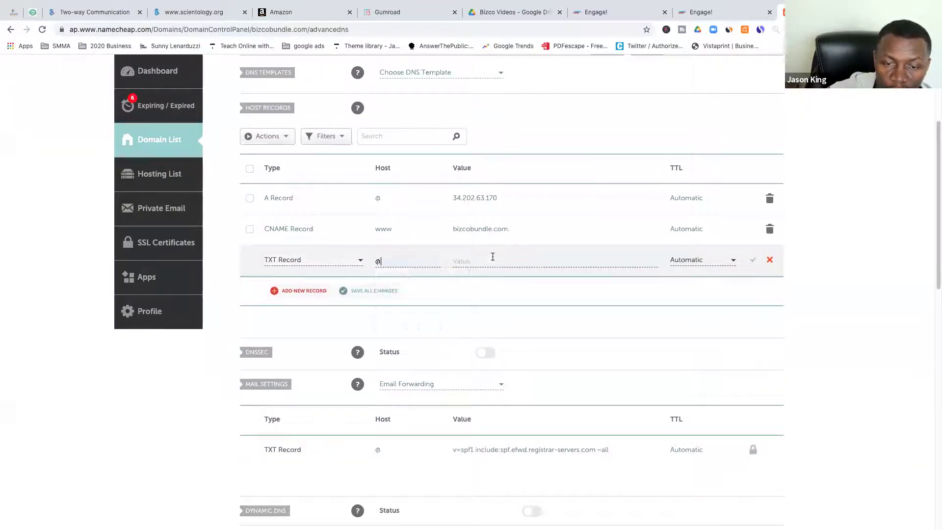
Paste the BizCo verification value into the TXT record's Value field and save it.
click(491, 260)
right_click(494, 261)
click(513, 319)
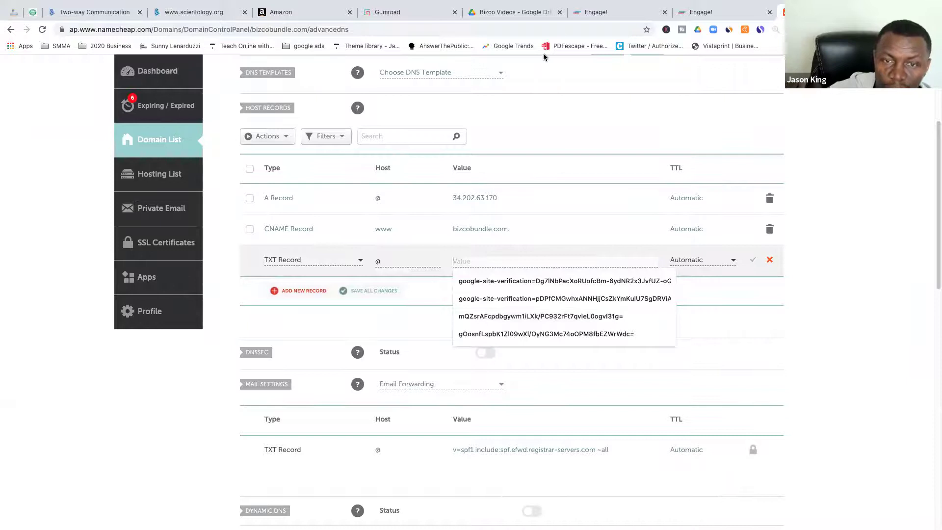
right_click(467, 262)
click(487, 323)
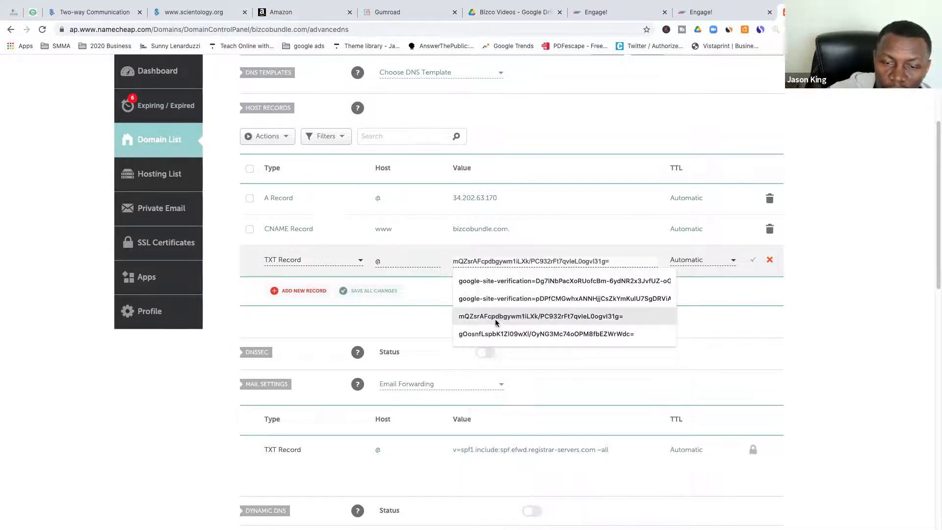
key(super+a)
key(super+v)
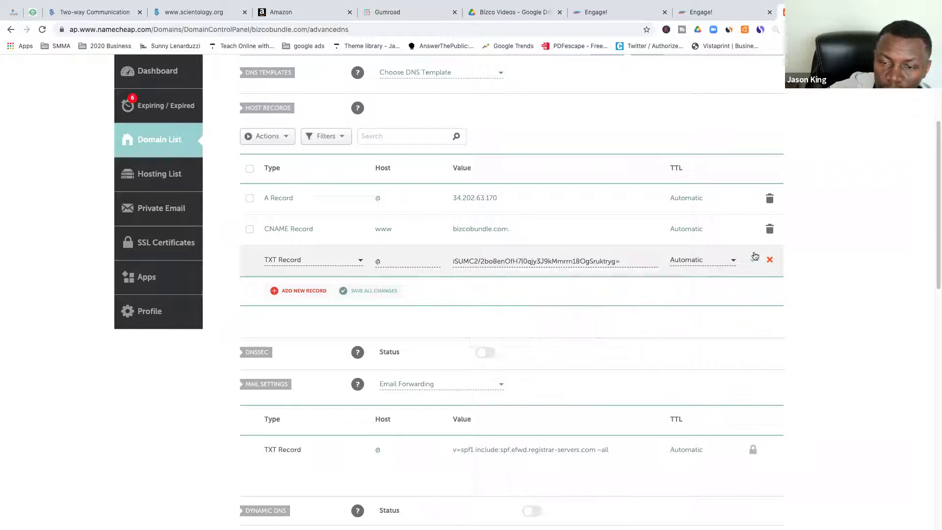
click(755, 262)
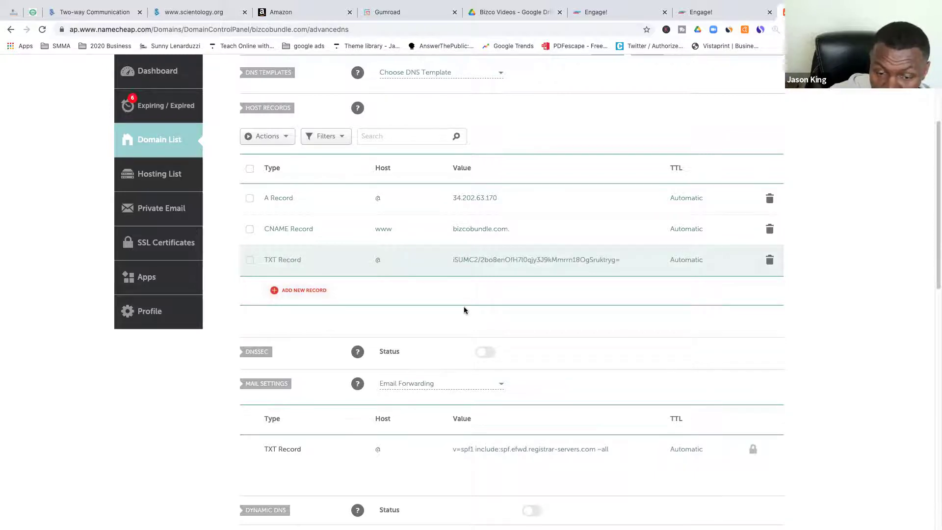
Add a new CNAME record row for bizcobundle.com in Namecheap.
click(299, 297)
scroll(324, 245, down, 2)
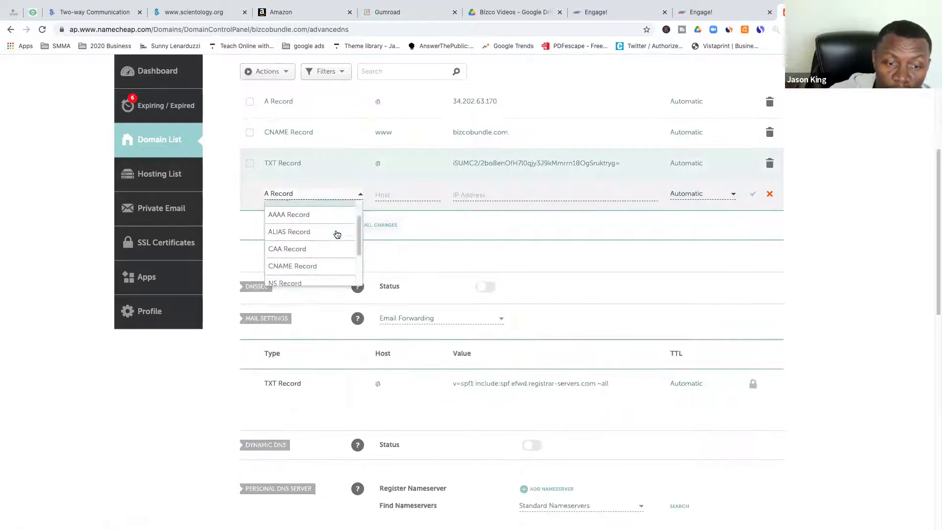
click(325, 265)
click(390, 195)
click(394, 233)
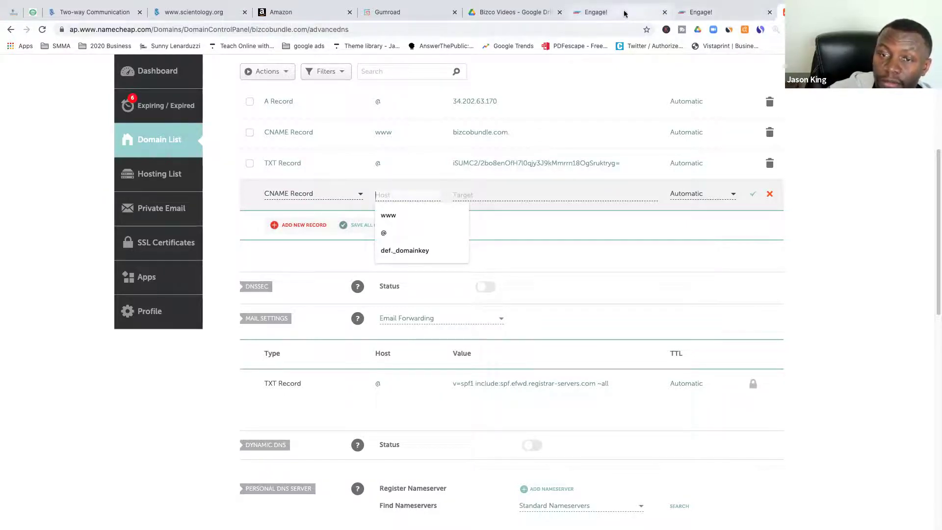
Copy the DKIM name from BizCo and paste def._domainkey as the CNAME host.
click(731, 13)
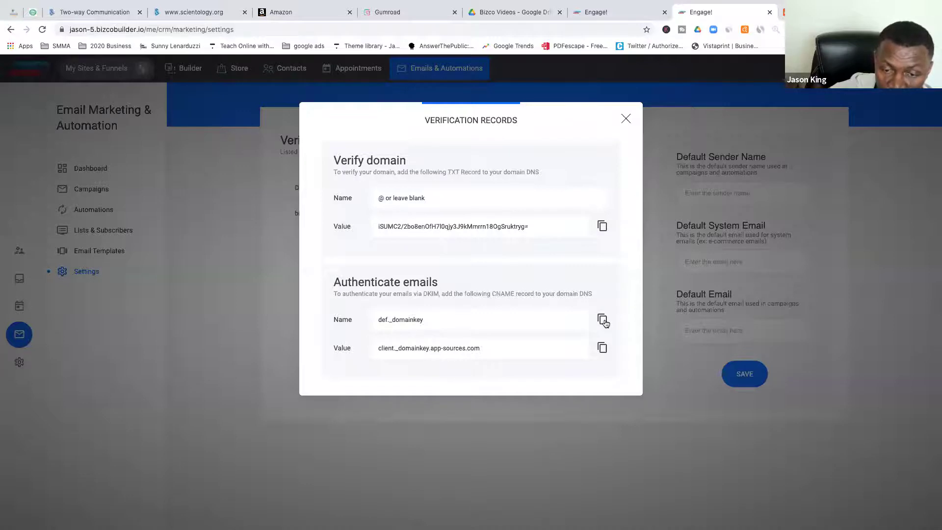
click(603, 321)
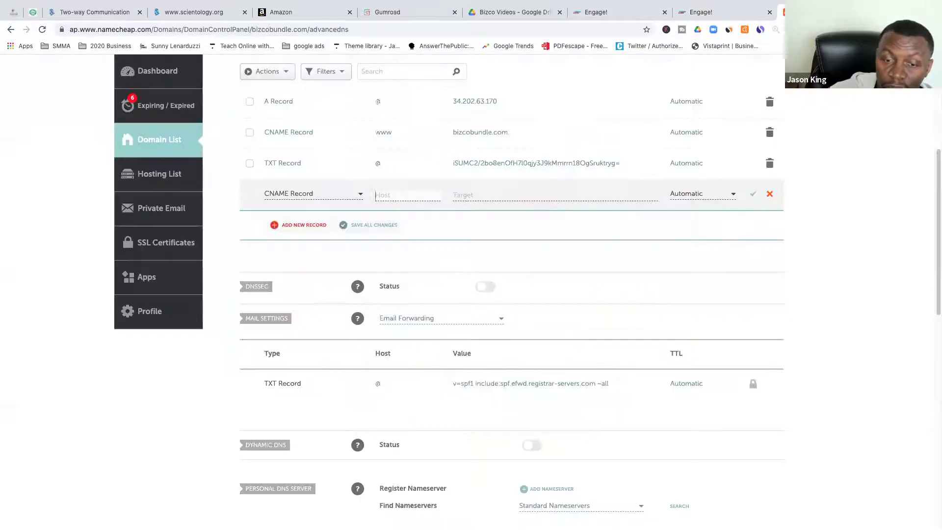
click(805, 12)
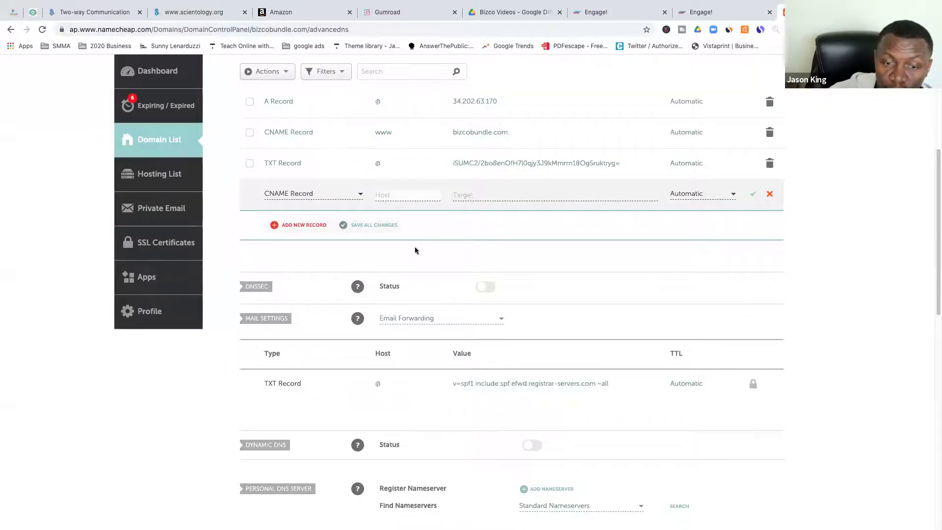
right_click(397, 194)
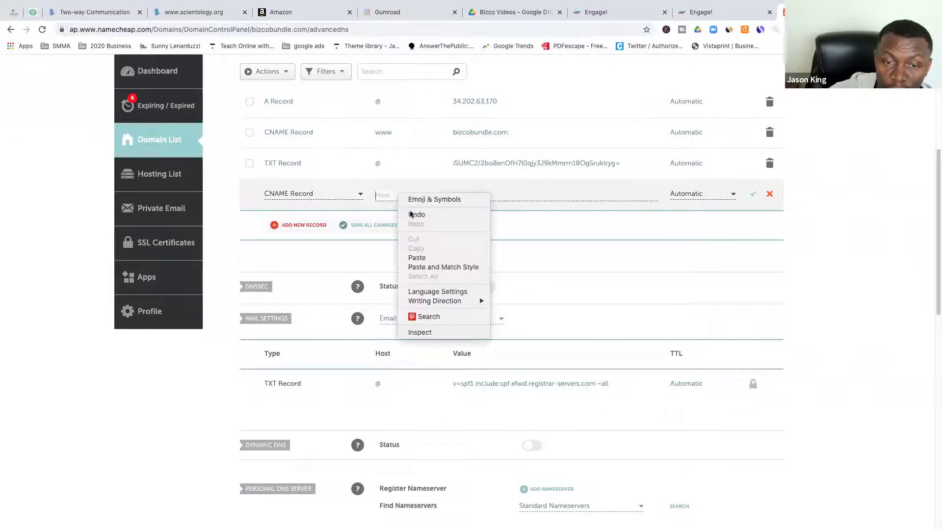
click(432, 259)
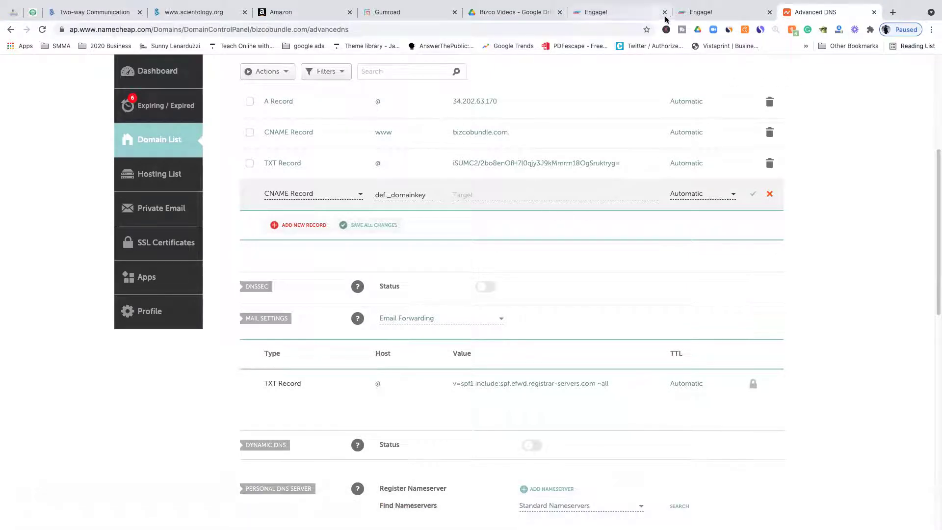
click(717, 11)
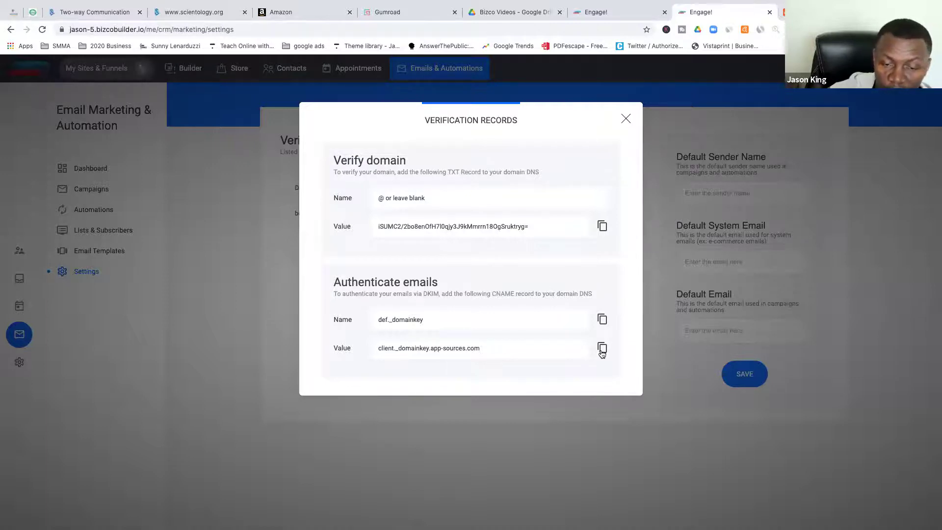
Set the CNAME target to client._domainkey.app-sources.com using the copied DKIM value.
click(602, 349)
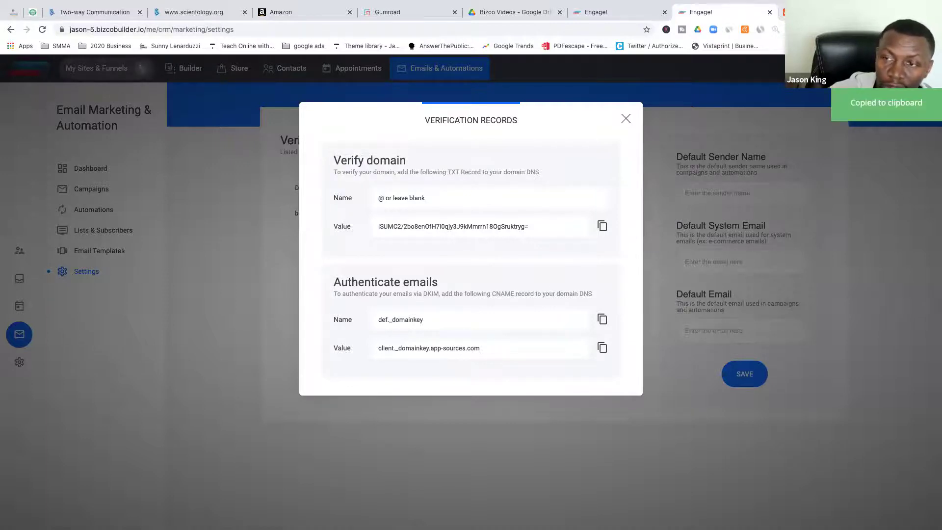
key(ctrl+Tab)
click(501, 194)
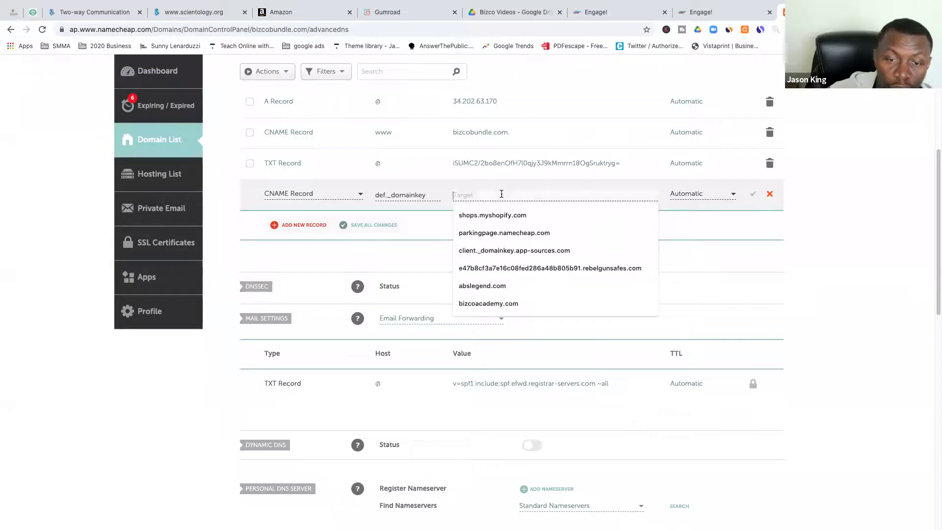
right_click(502, 195)
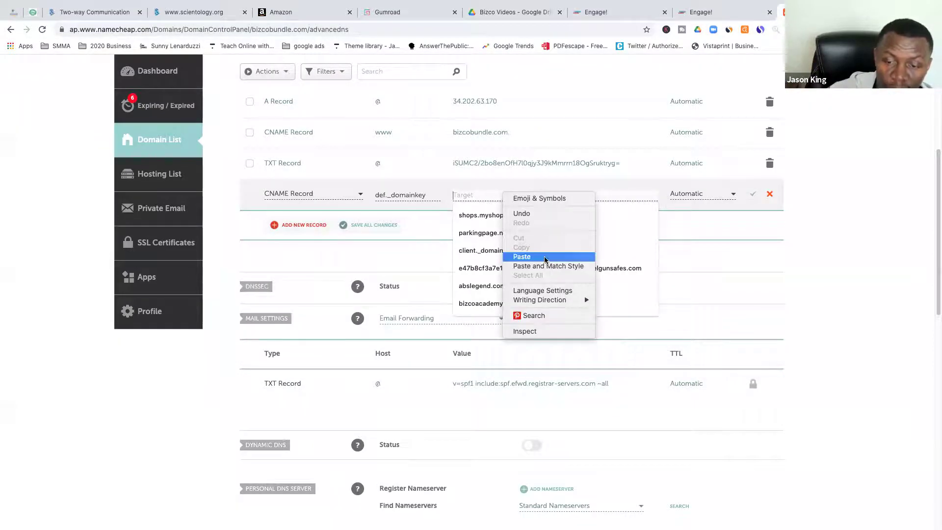
click(522, 257)
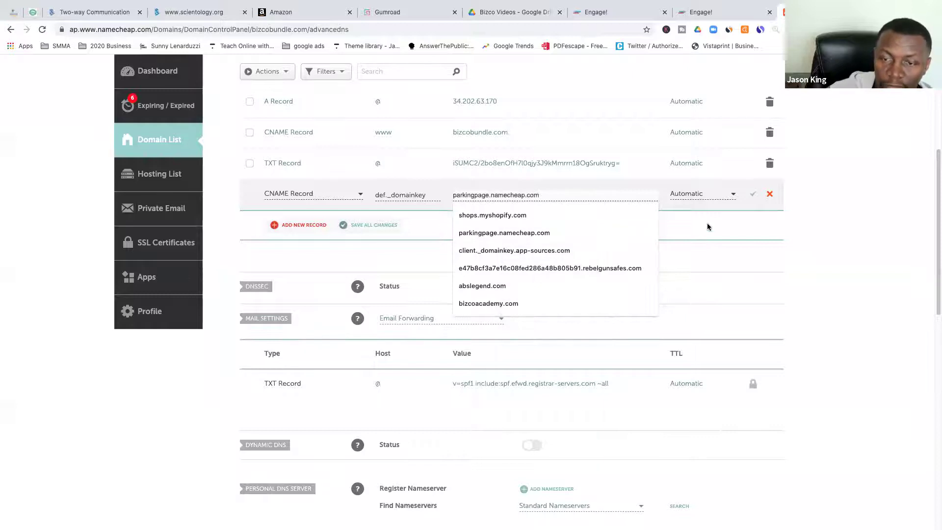
key(Down)
key(Down)
key(Down)
key(Return)
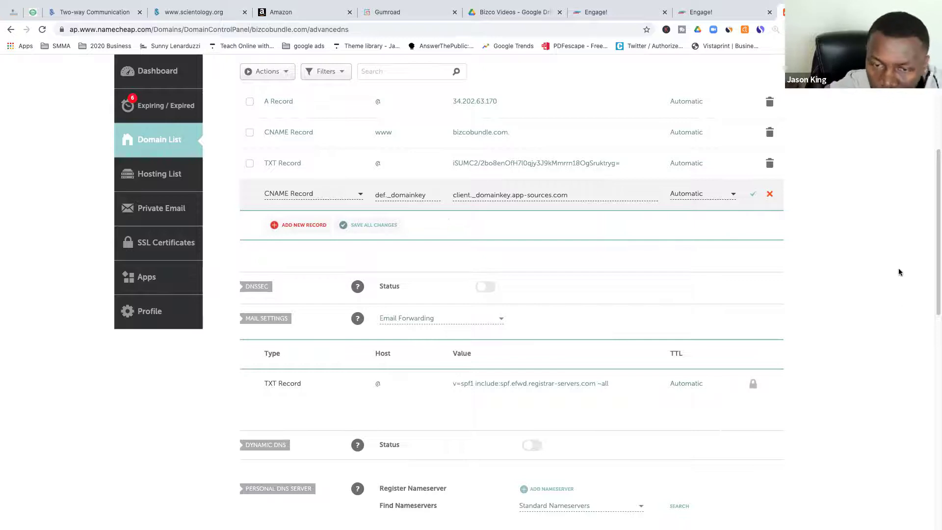
scroll(603, 273, down, 1)
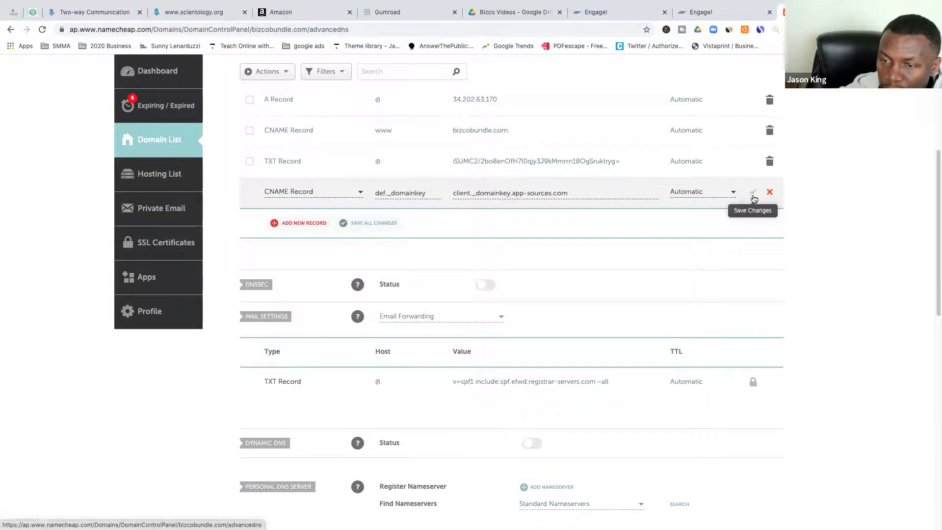
Save the CNAME record, close BizCo's verification records, reload settings and open account settings.
click(699, 14)
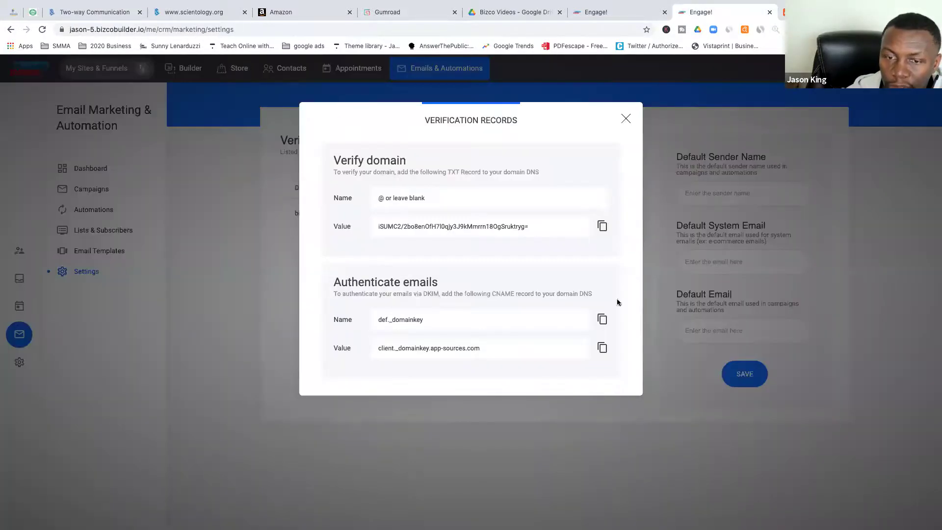
click(603, 349)
key(ctrl+Tab)
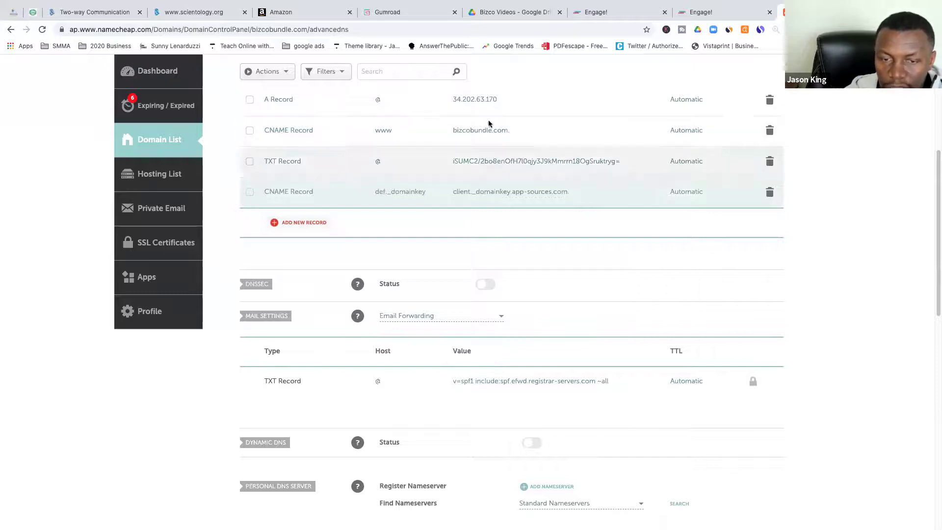
click(710, 16)
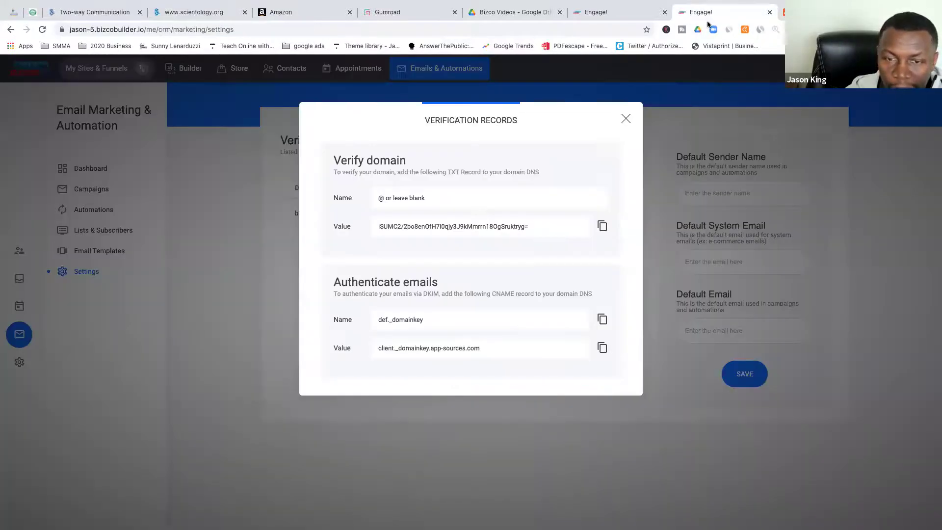
click(626, 119)
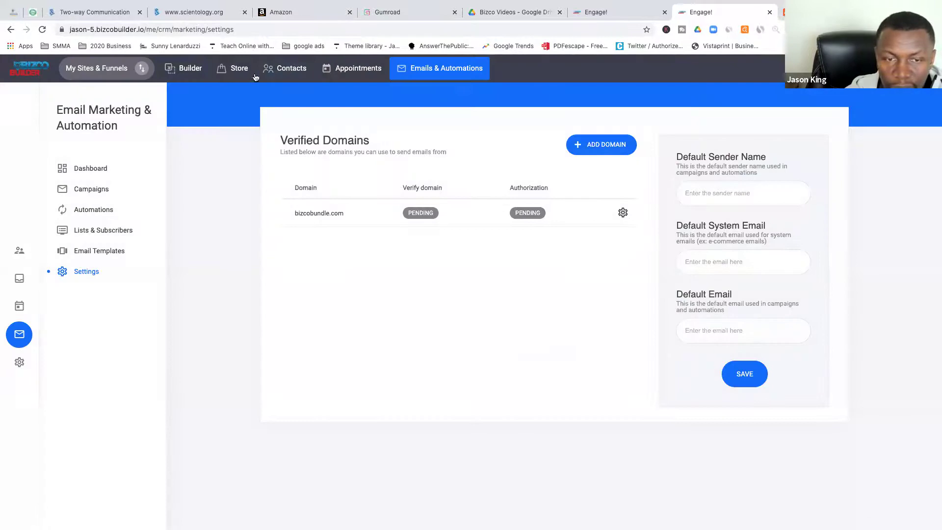
click(42, 29)
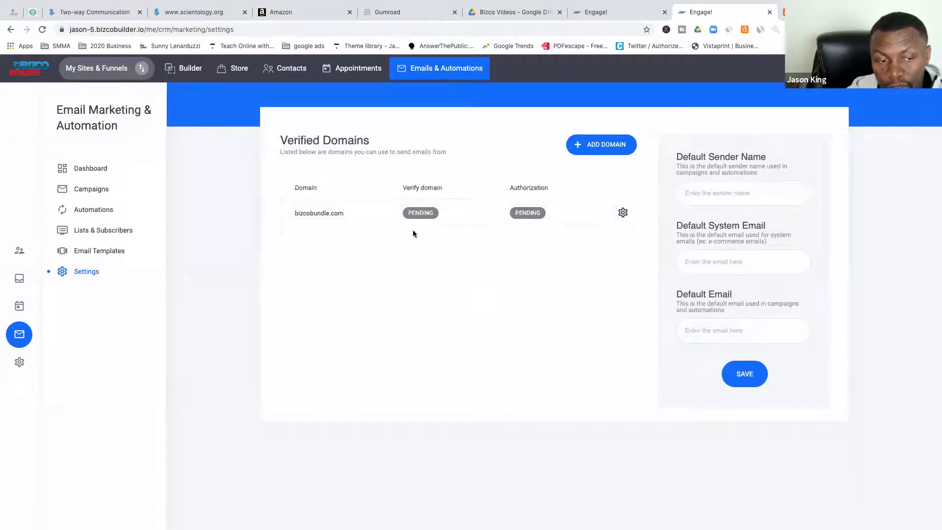
right_click(324, 212)
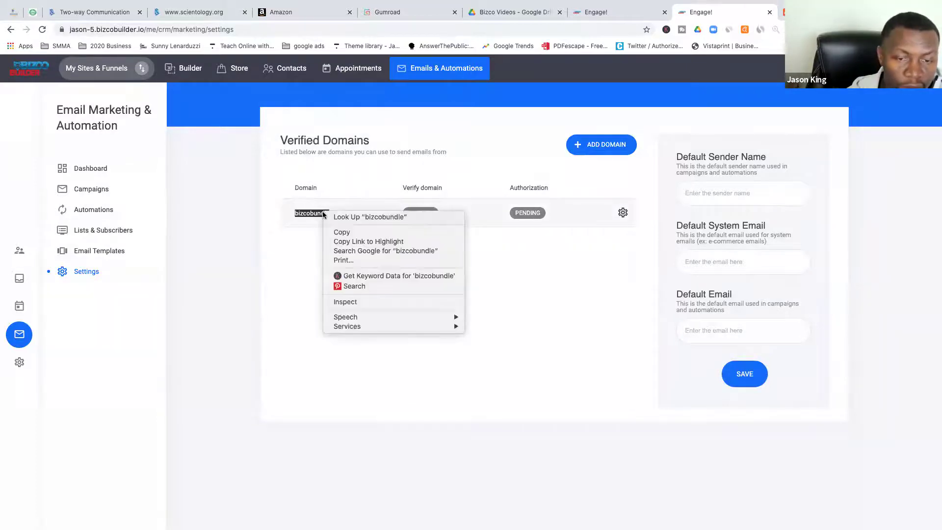
click(28, 367)
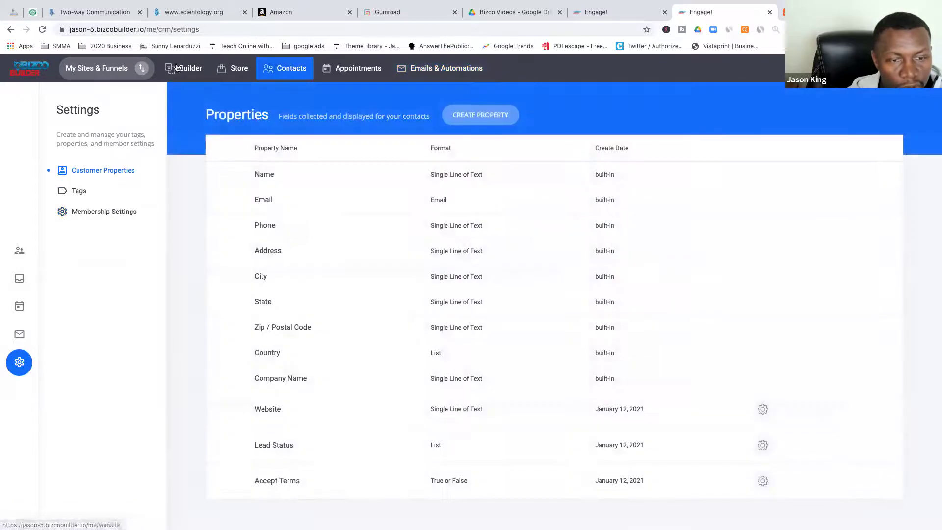
Open the Bizco Academy funnel's Domains settings in the website builder.
click(179, 71)
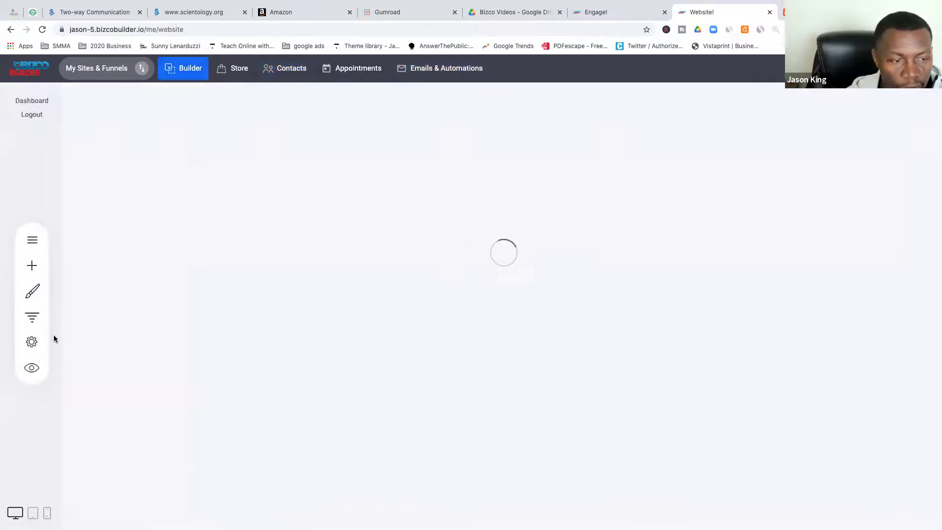
click(31, 240)
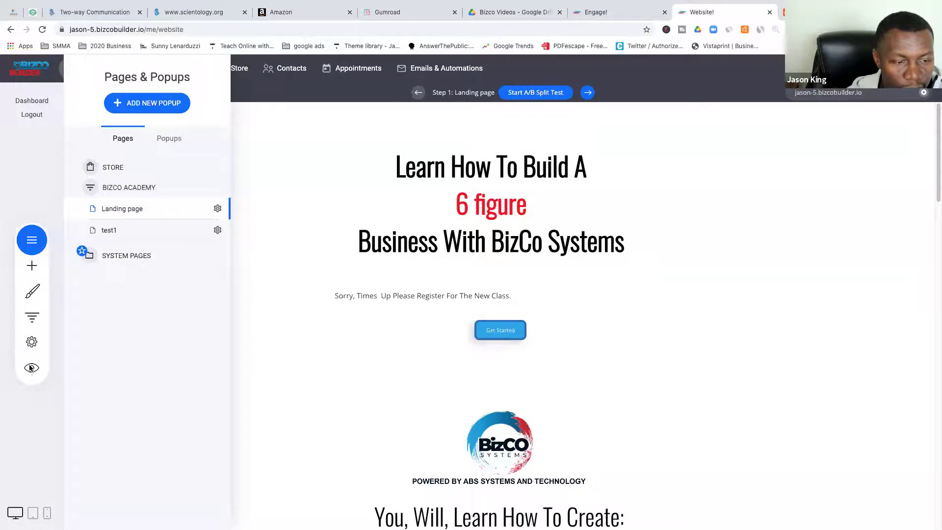
click(32, 342)
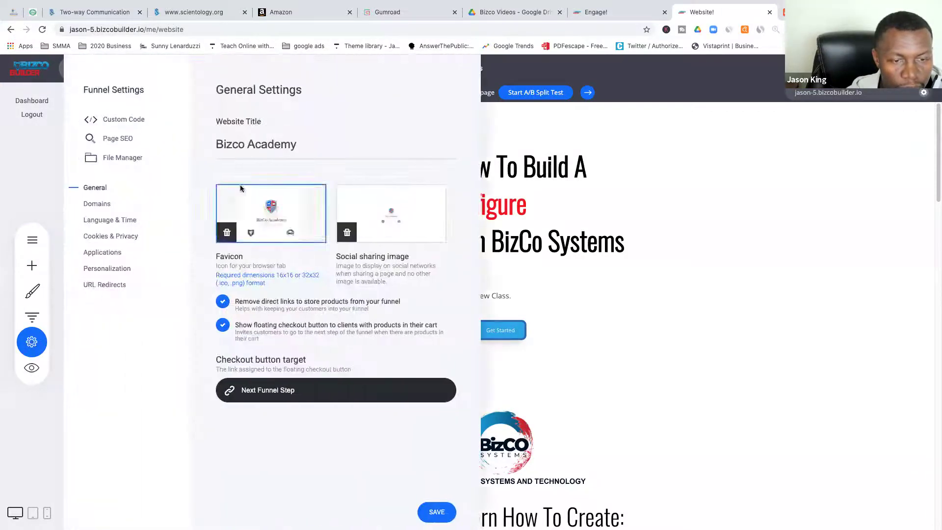
click(99, 203)
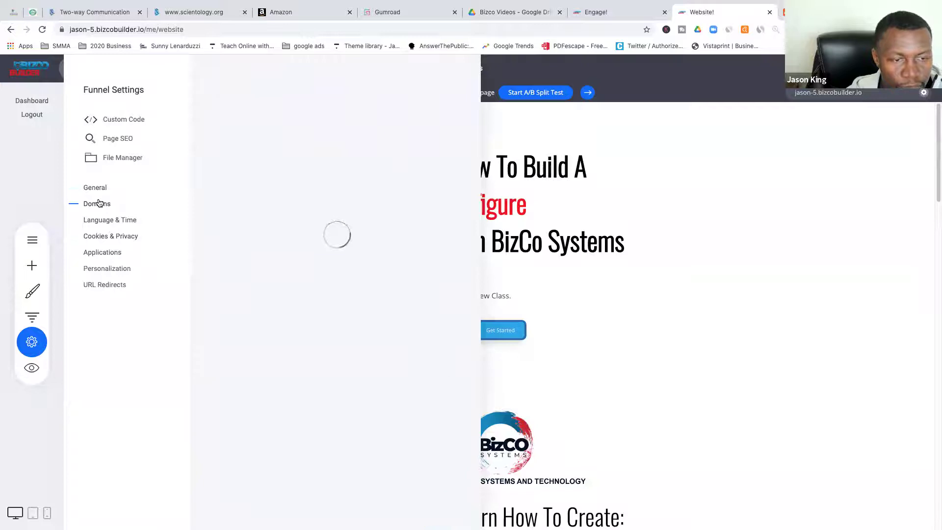
Attempt to connect bizcobundle.com, dismiss the already-connected errors, and close funnel settings.
click(370, 238)
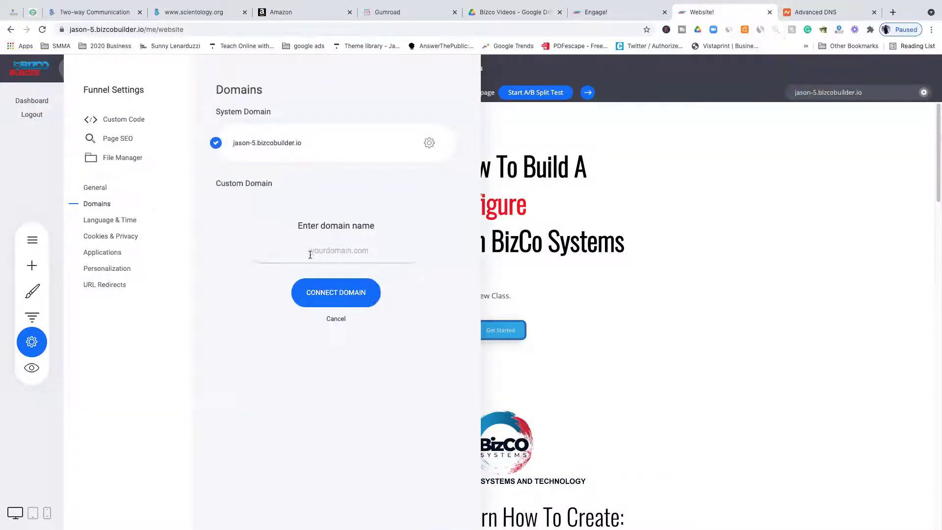
click(324, 250)
right_click(313, 250)
click(347, 314)
click(364, 252)
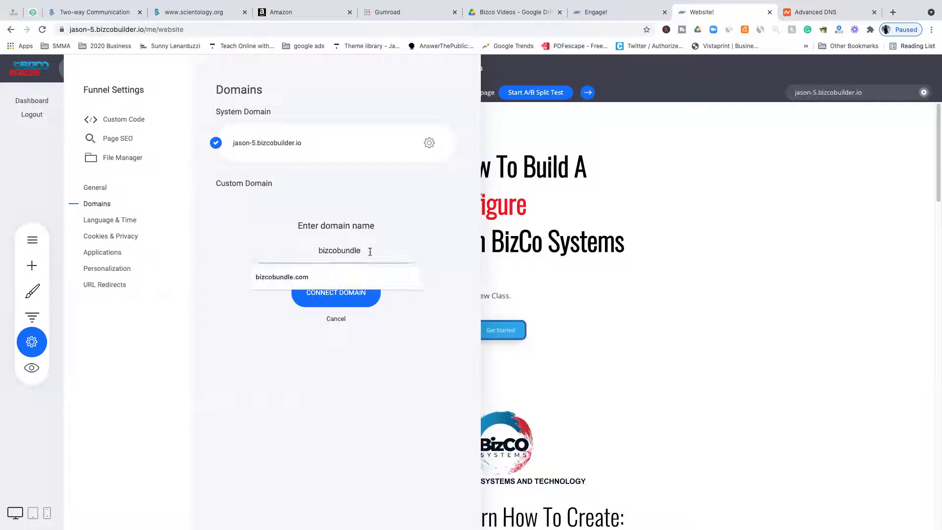
click(301, 276)
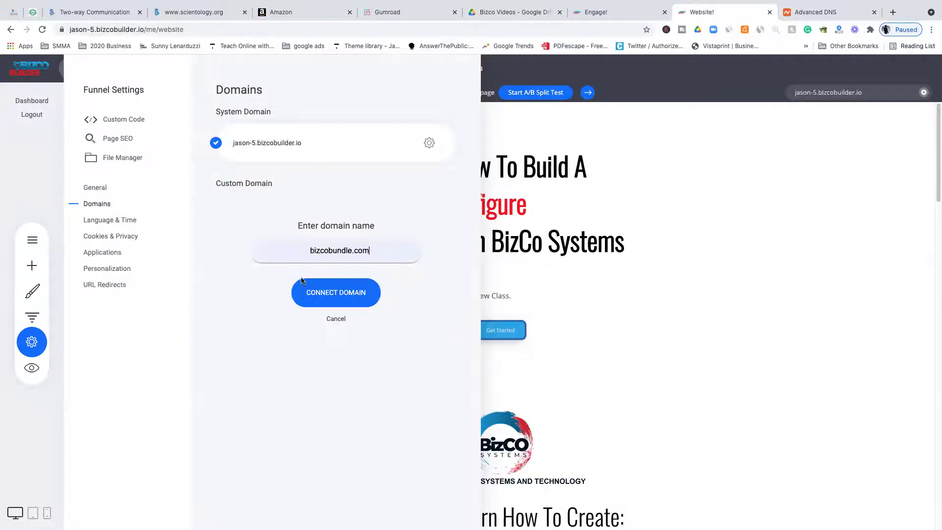
click(337, 299)
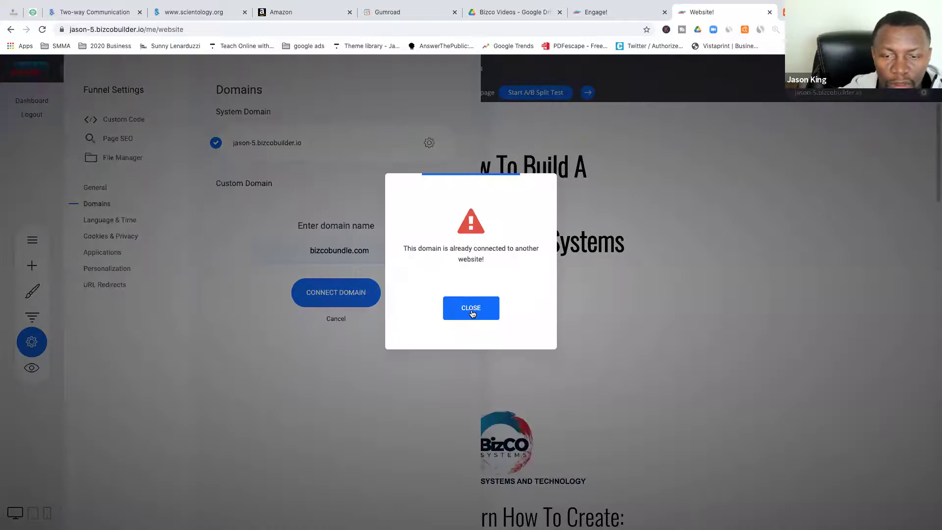
click(471, 310)
click(337, 300)
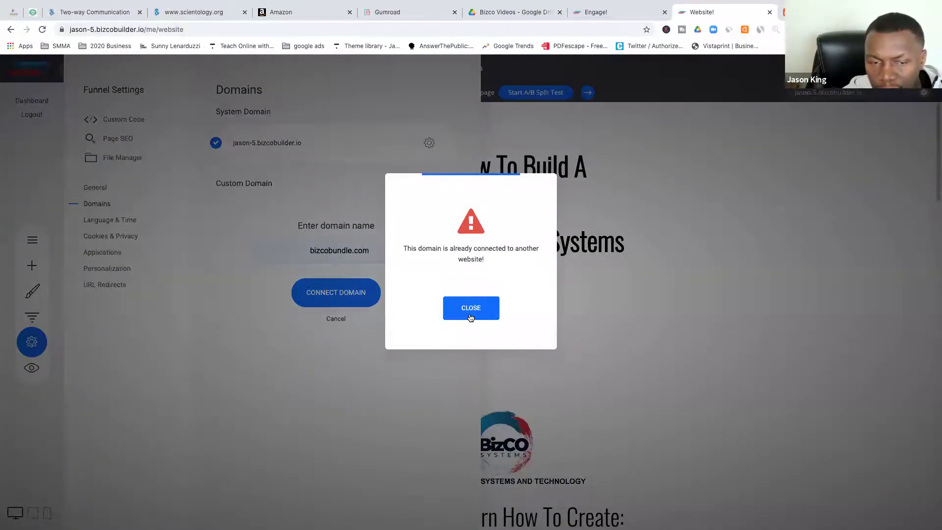
click(470, 317)
click(688, 176)
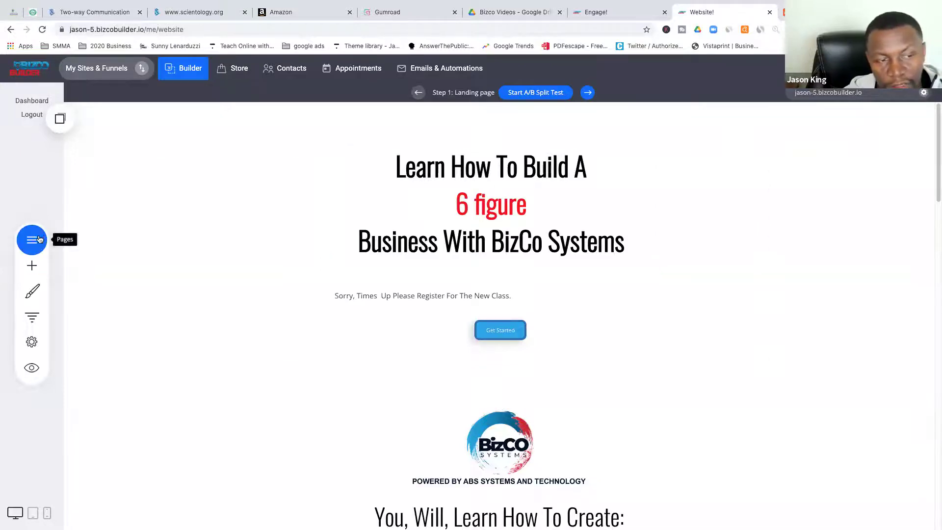
Disconnect the bizcobundle.com custom domain in BWO Funnel's Domains settings and confirm.
click(95, 73)
scroll(170, 265, down, 1)
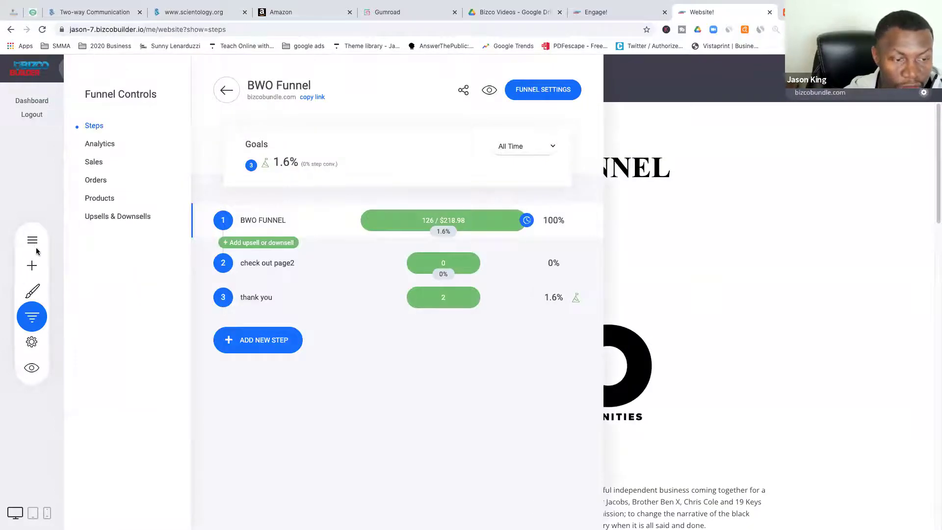
click(32, 343)
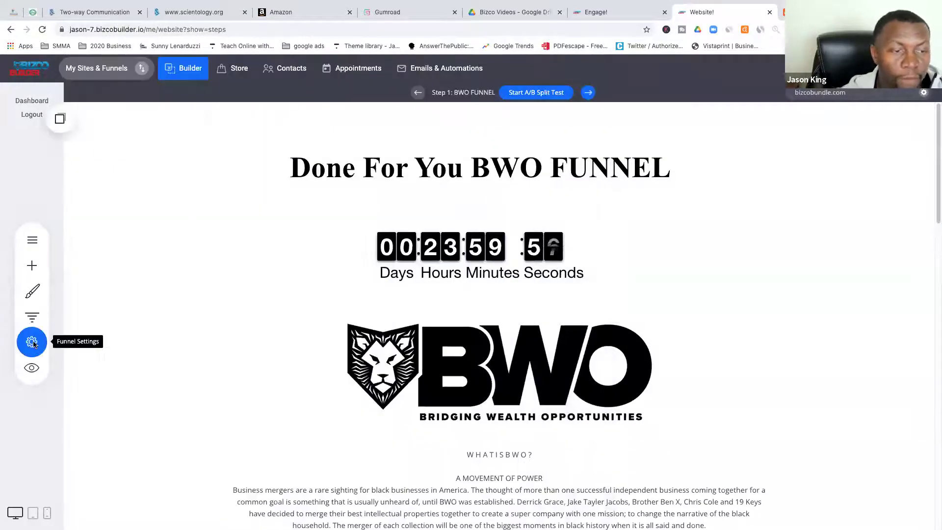
click(32, 344)
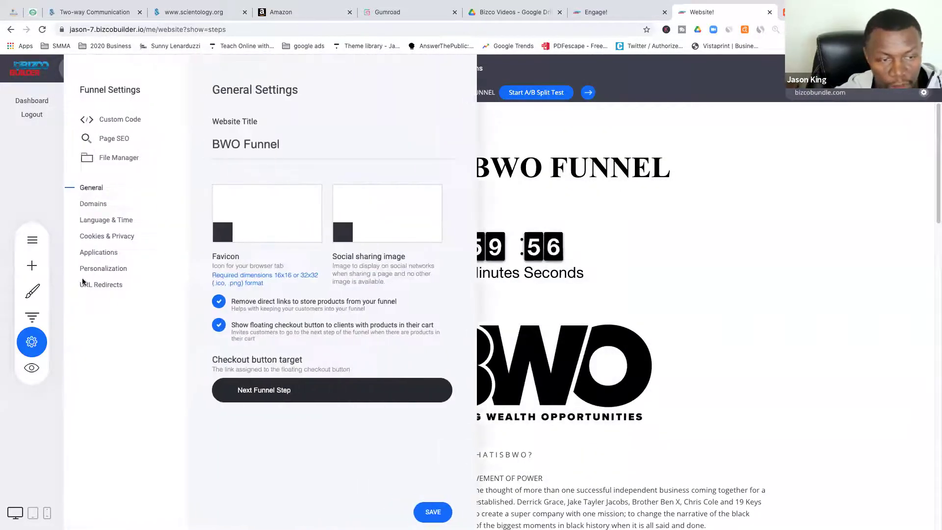
click(100, 209)
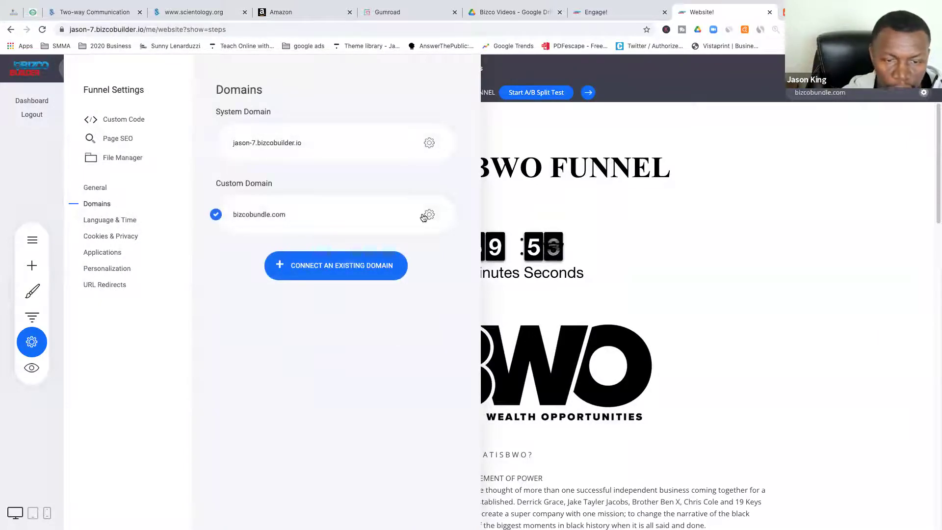
click(430, 215)
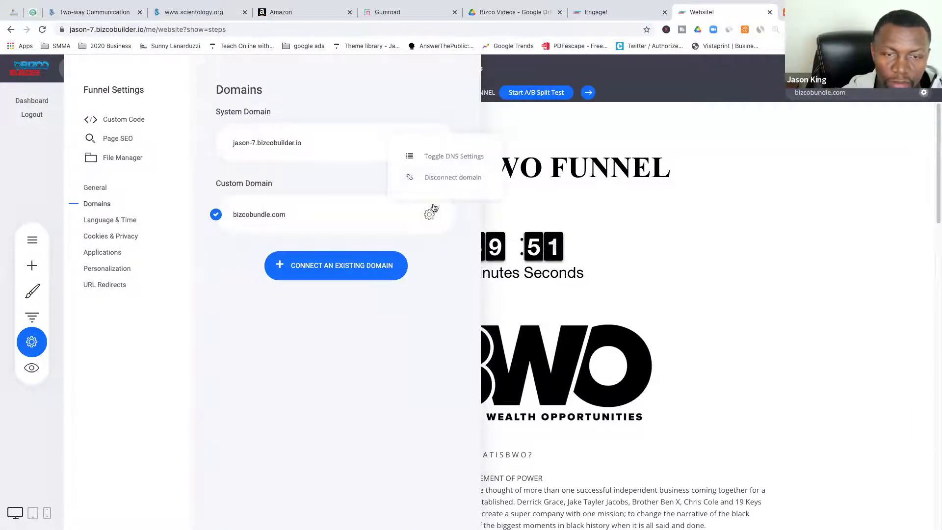
click(452, 177)
click(439, 263)
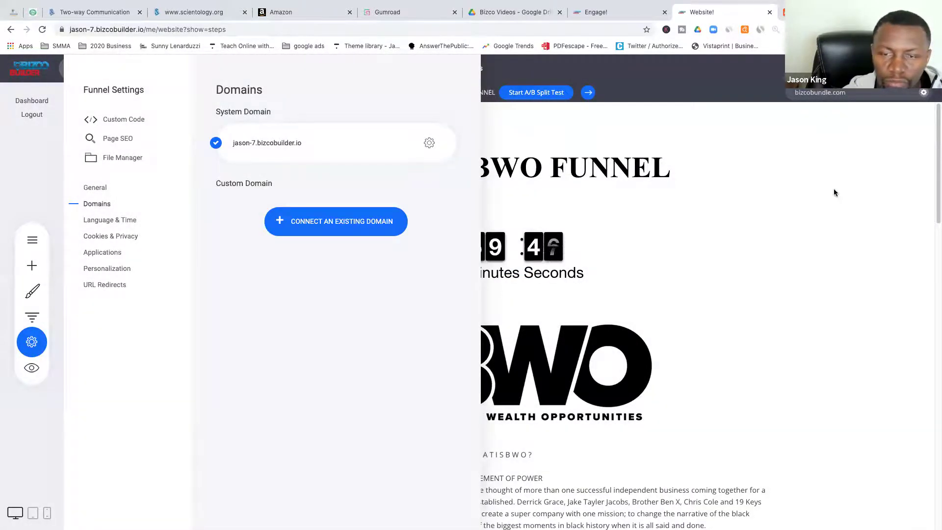
click(835, 193)
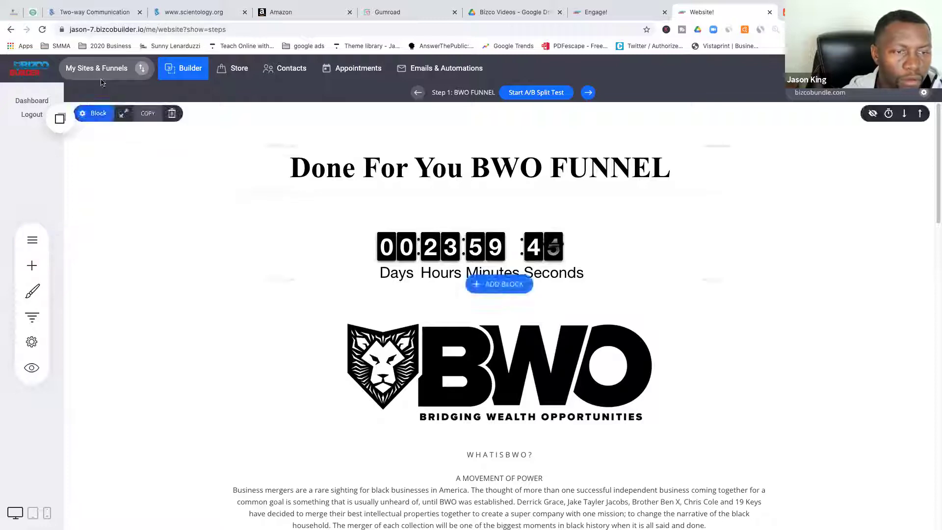
Switch to the Bizco Academy funnel and open its Domains settings.
click(101, 71)
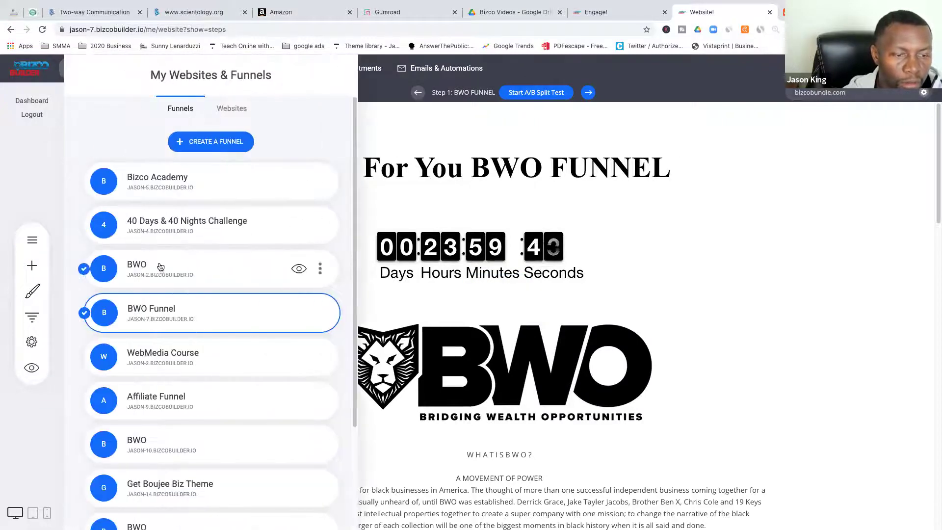
click(210, 271)
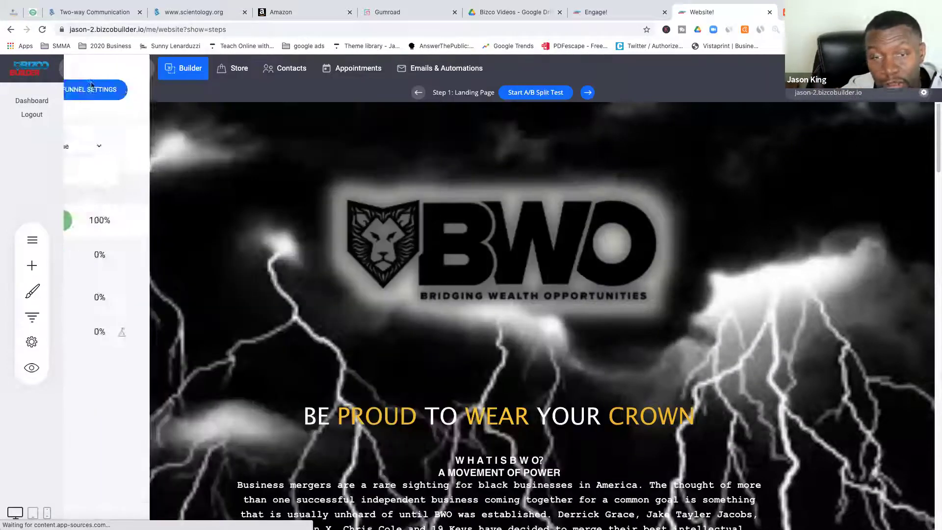
click(106, 68)
click(161, 178)
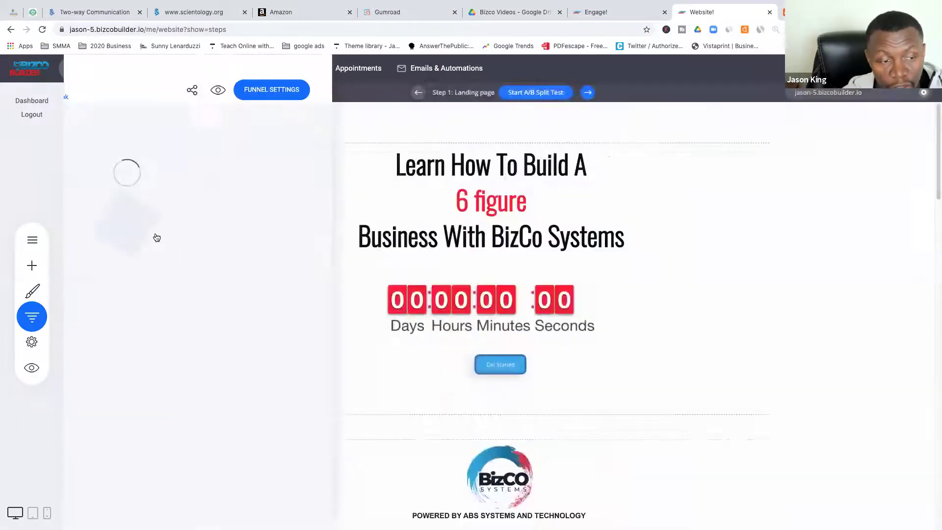
click(31, 342)
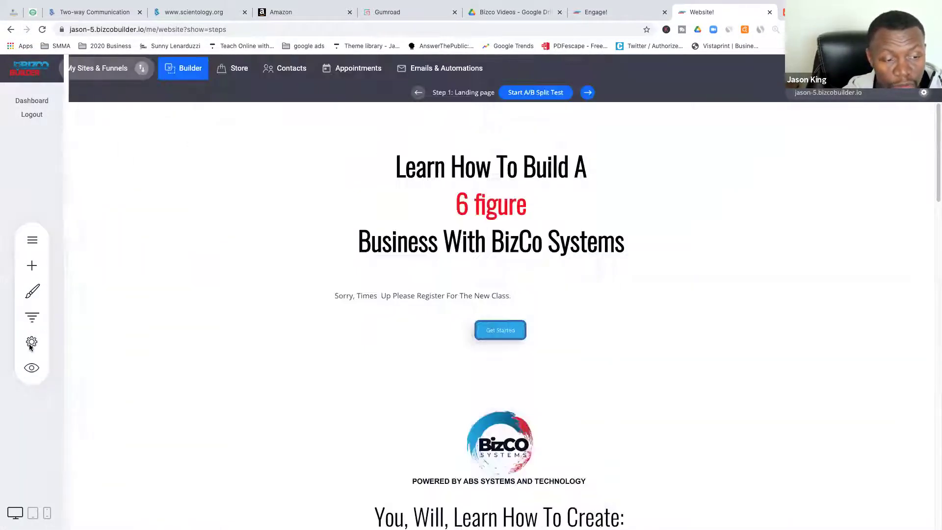
click(98, 204)
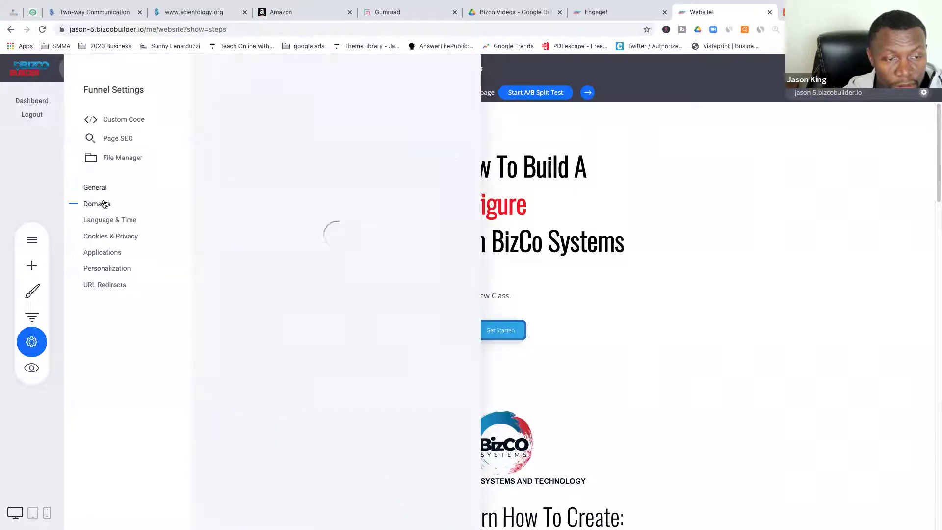
Connect bizcobundle.com as the funnel's custom domain, then go to Emails & Automations.
click(317, 221)
click(319, 248)
click(346, 290)
click(345, 291)
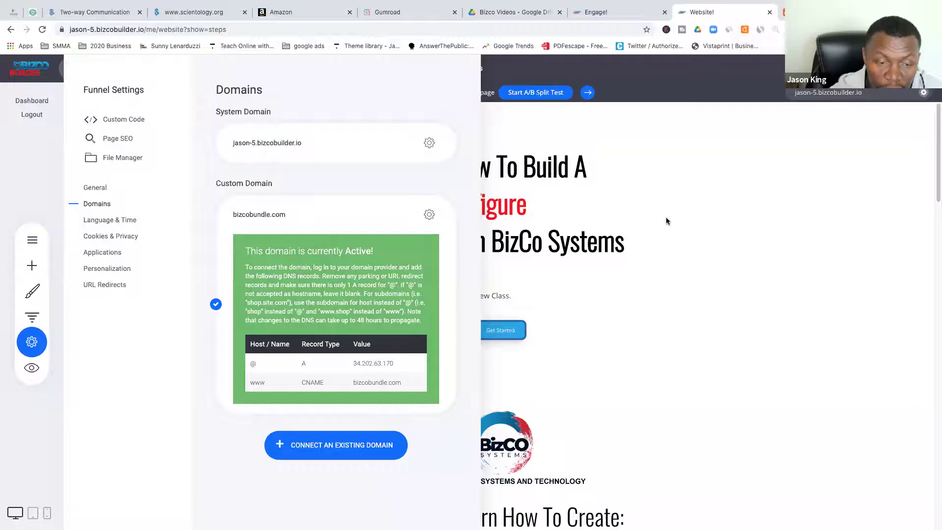
click(650, 157)
click(448, 69)
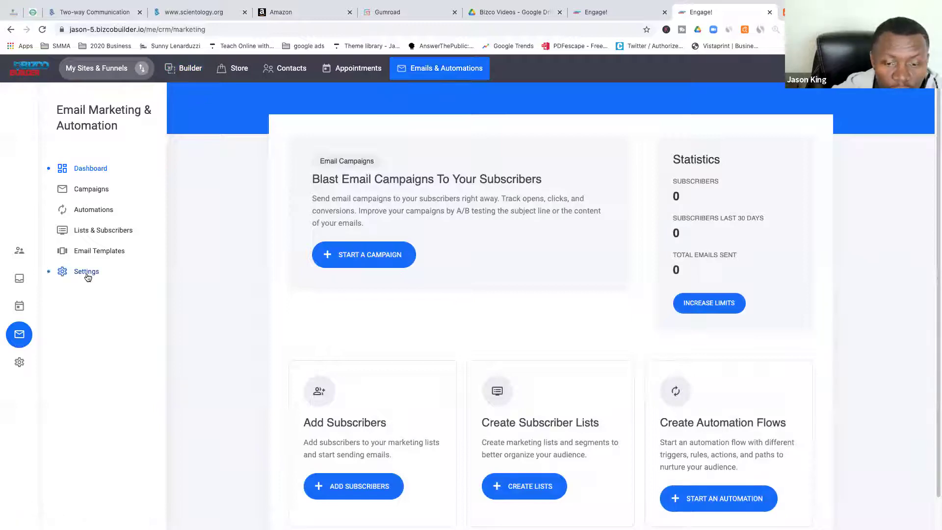
Enter the sender's first name as the default sender name in the email marketing settings.
click(87, 274)
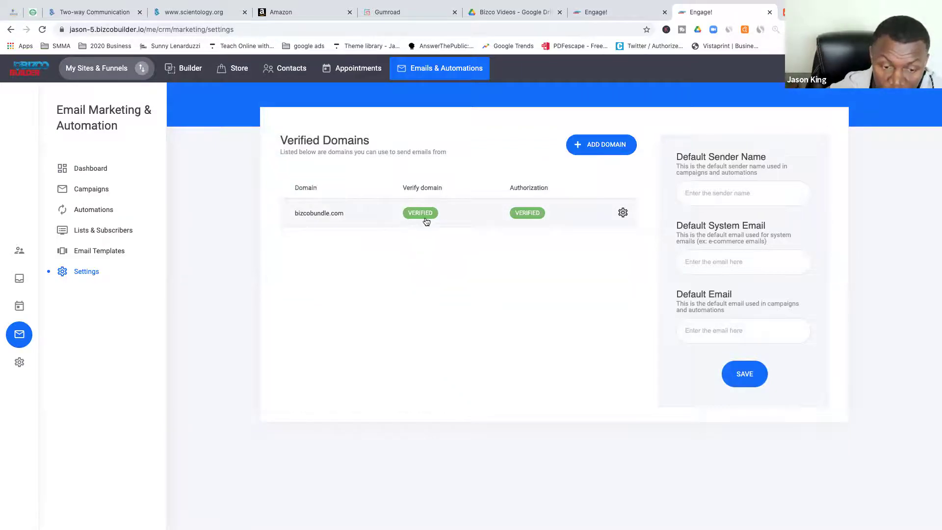
click(715, 196)
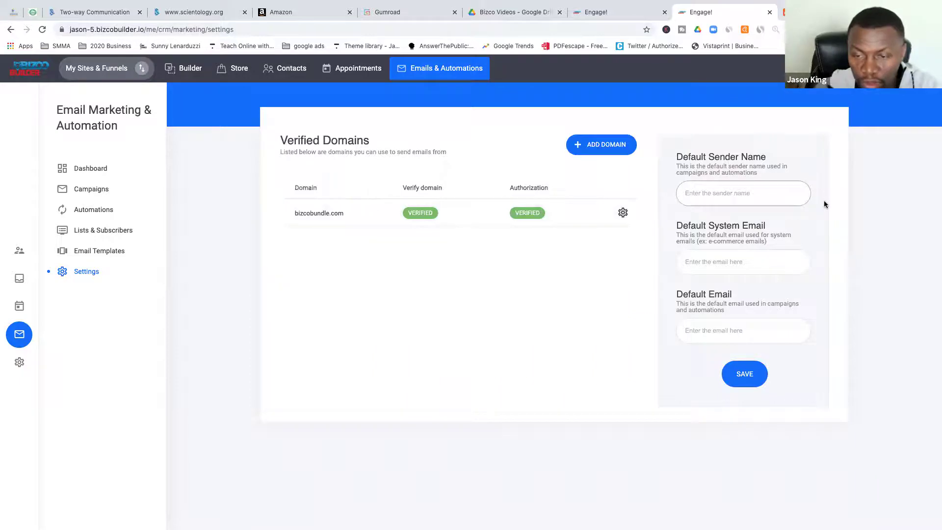
text(Jason)
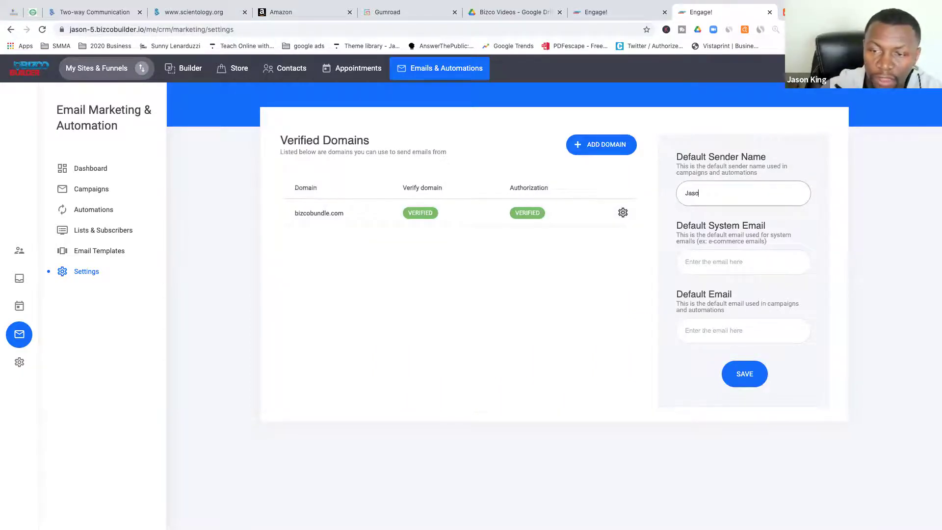
Fill the default system email with www@ followed by the copied bizcobundle.com domain.
click(709, 265)
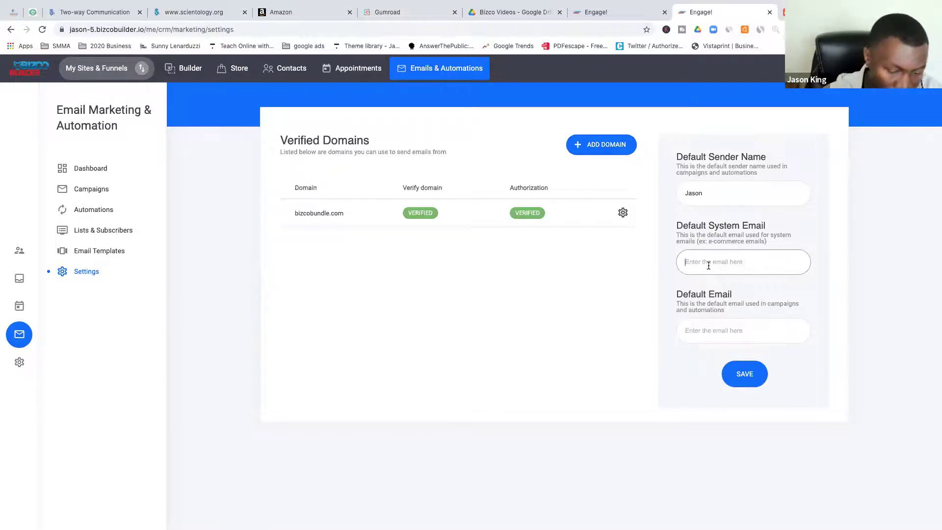
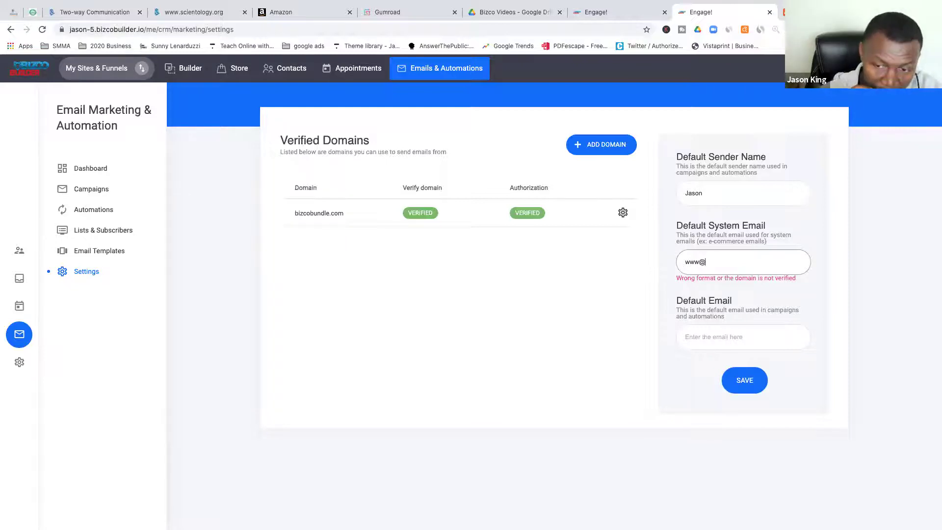
drag(344, 213, 288, 213)
right_click(324, 213)
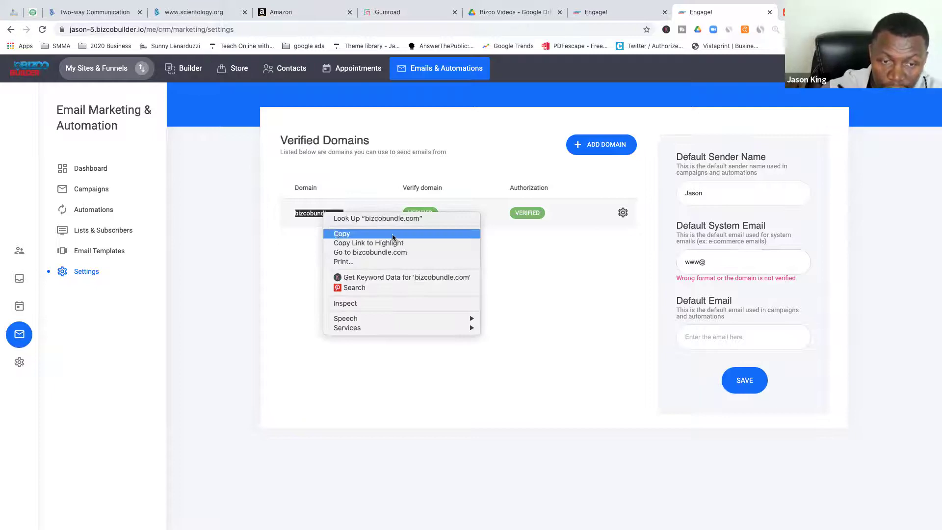
click(332, 233)
click(711, 262)
right_click(711, 262)
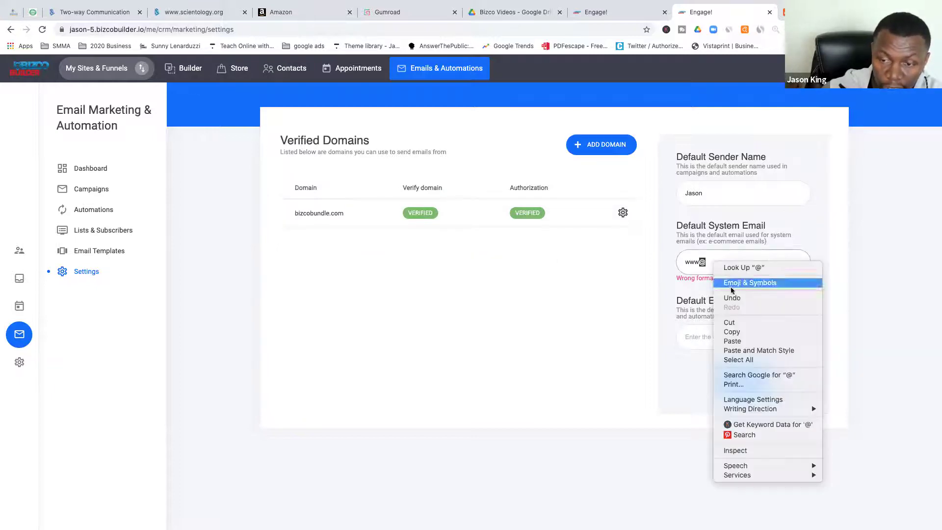
click(707, 261)
right_click(711, 260)
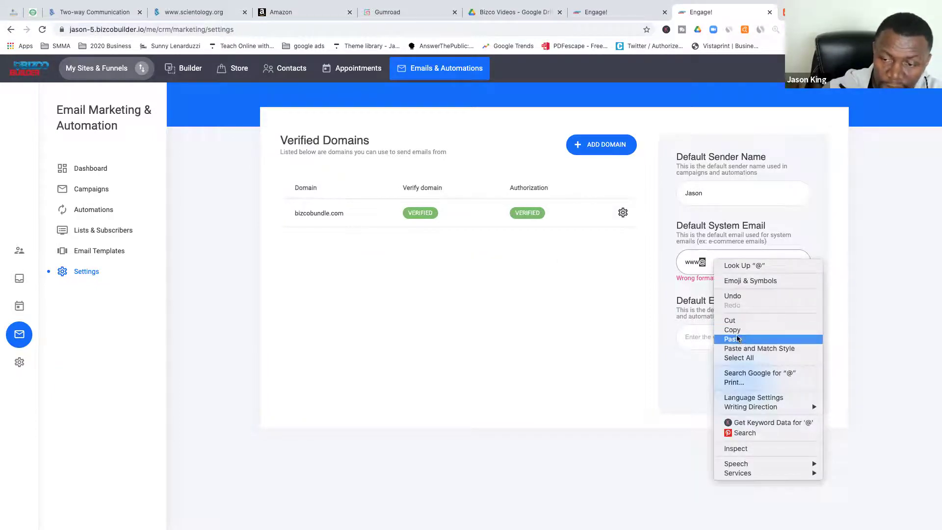
click(710, 267)
right_click(710, 262)
click(707, 261)
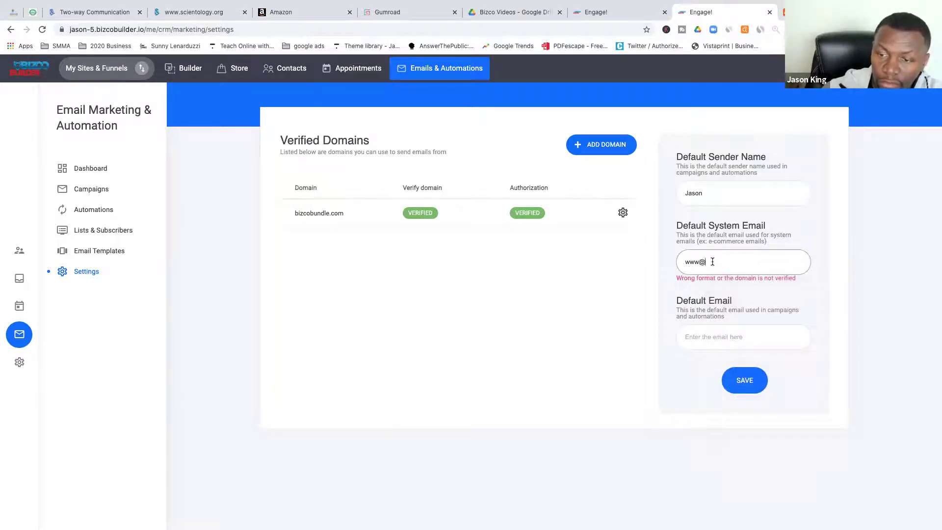
right_click(712, 262)
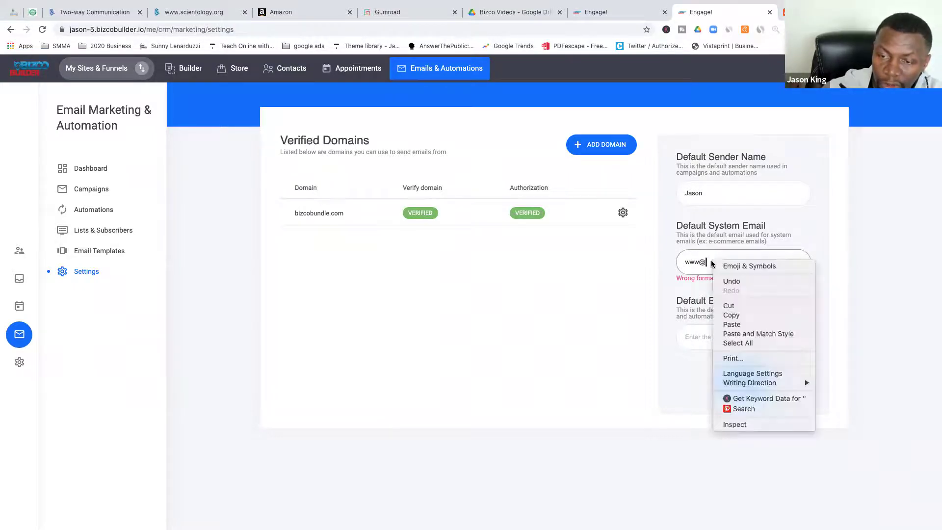
click(731, 325)
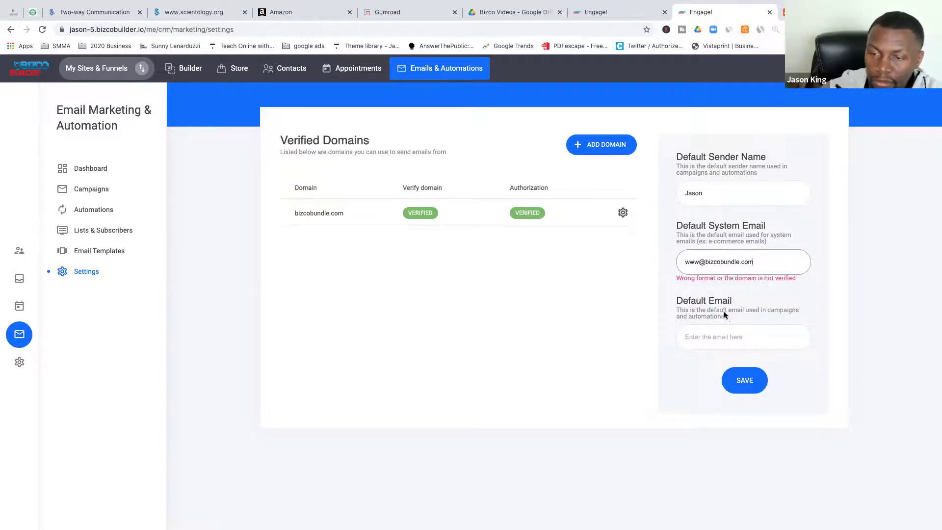
click(626, 301)
Type a www@ address at the bizcobundle domain into the Default Email field.
click(701, 339)
click(824, 246)
click(702, 262)
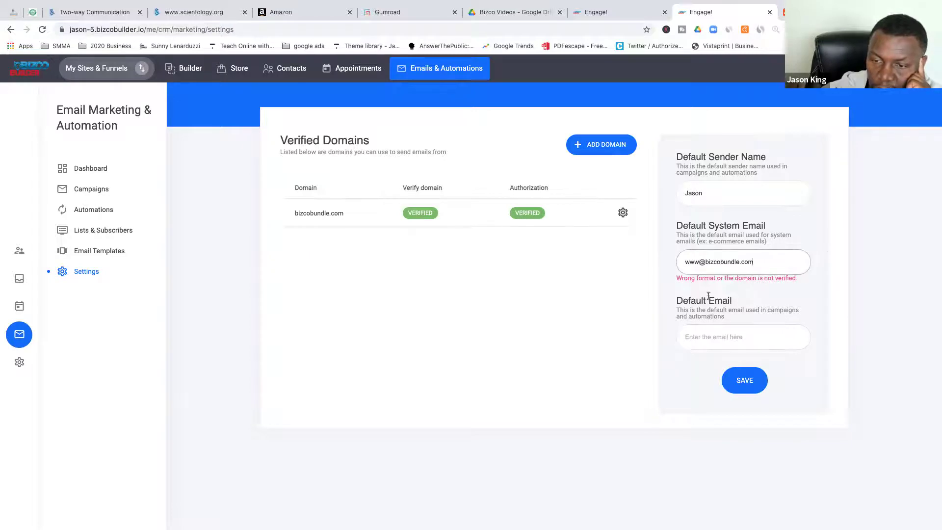
click(703, 336)
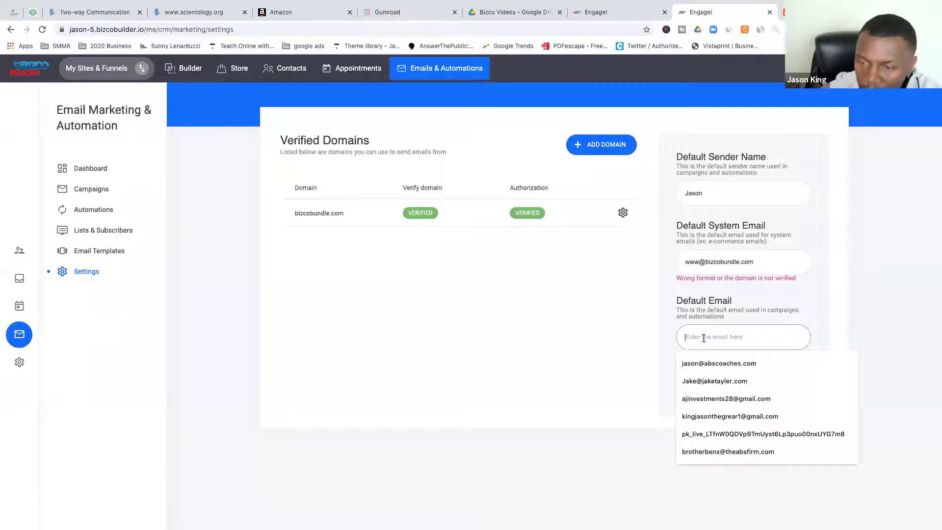
click(698, 315)
click(694, 336)
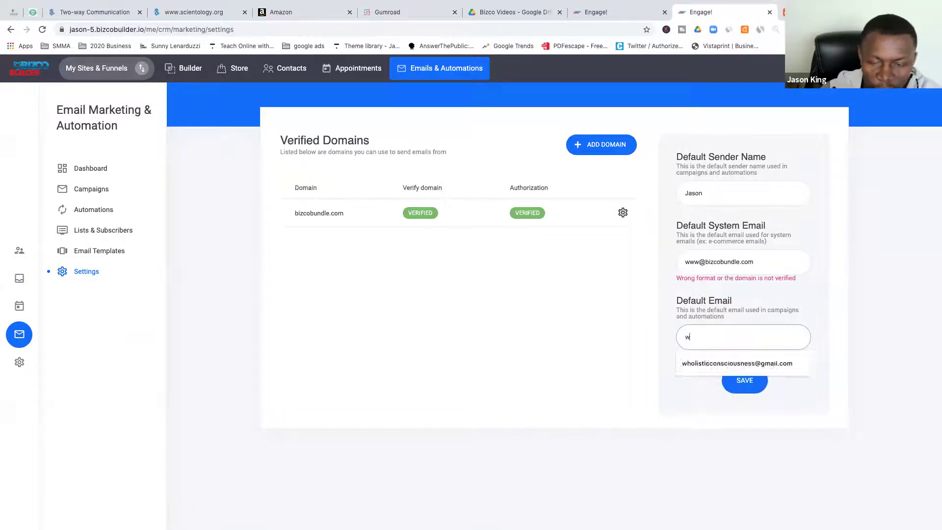
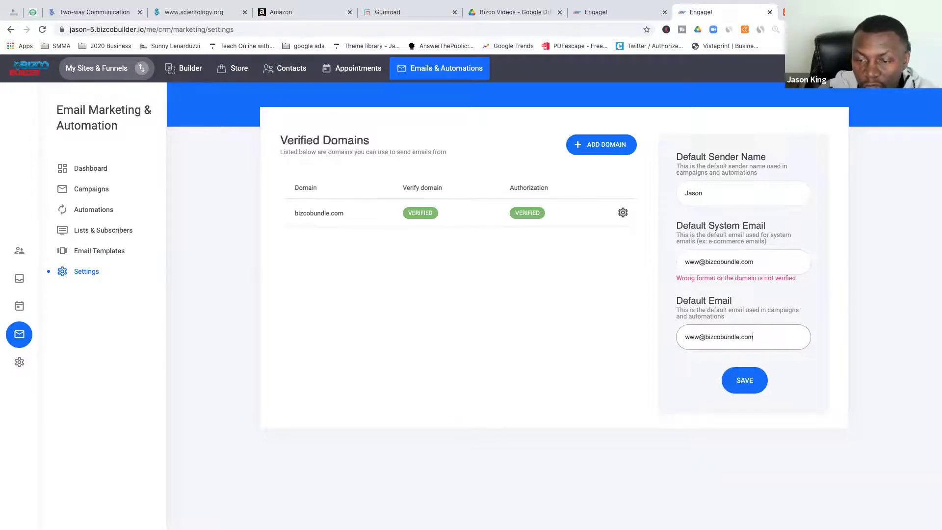
click(731, 265)
key(super+a)
key(BackSpace)
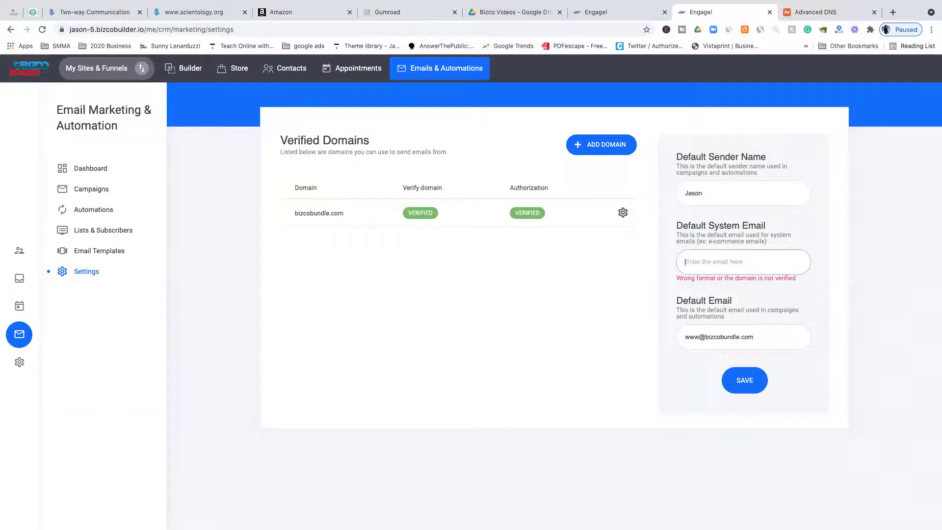
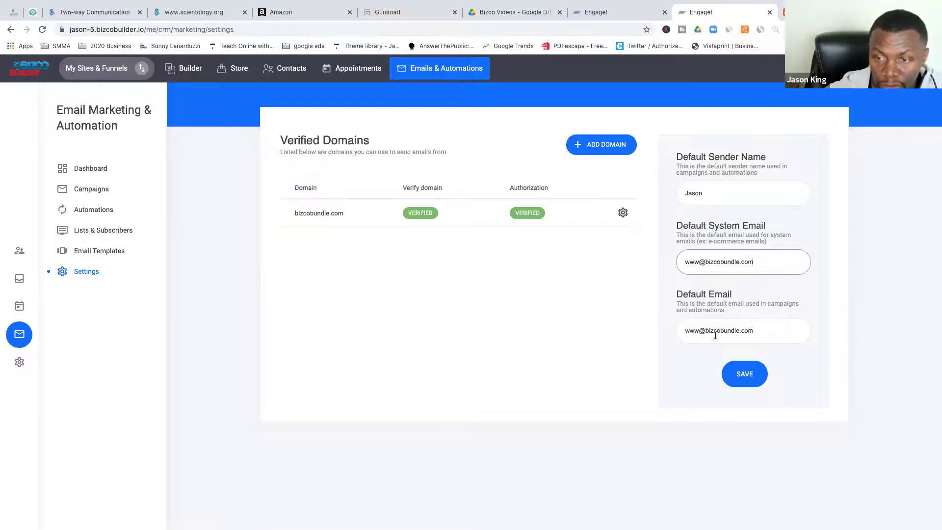
double_click(720, 200)
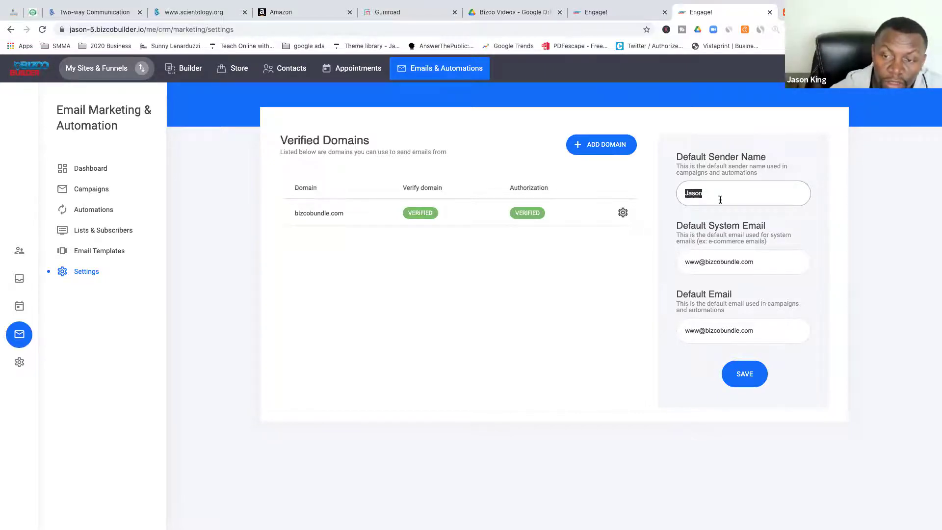
click(746, 374)
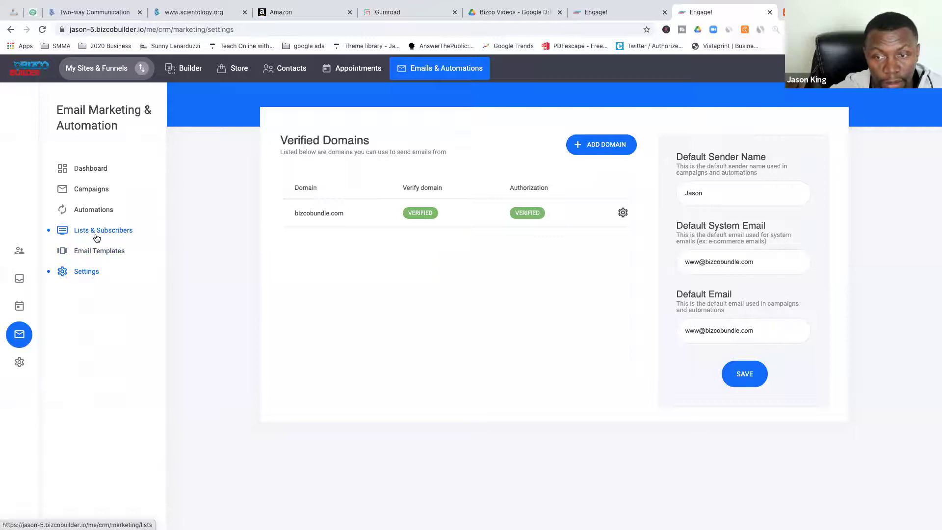
Start a campaign from the 'Catchy Headline To Inspire Action' system template in Email Templates.
click(96, 238)
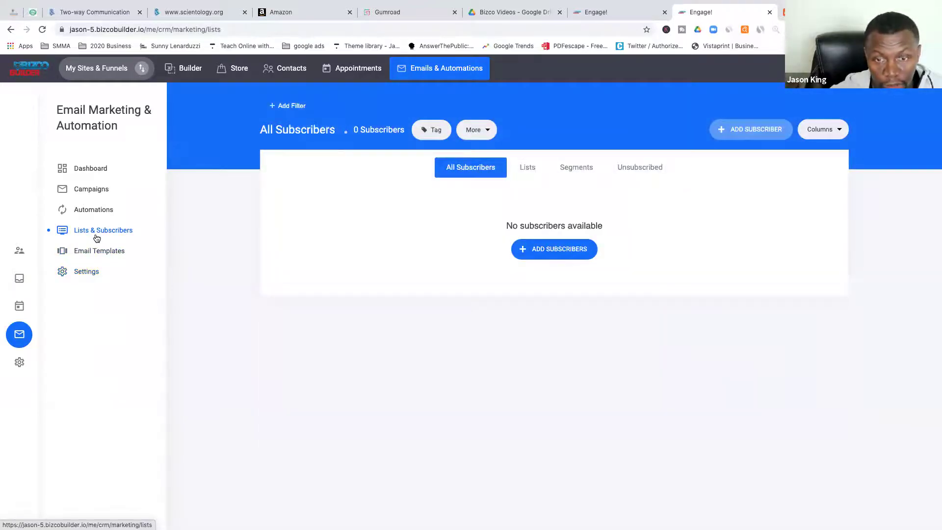
click(88, 208)
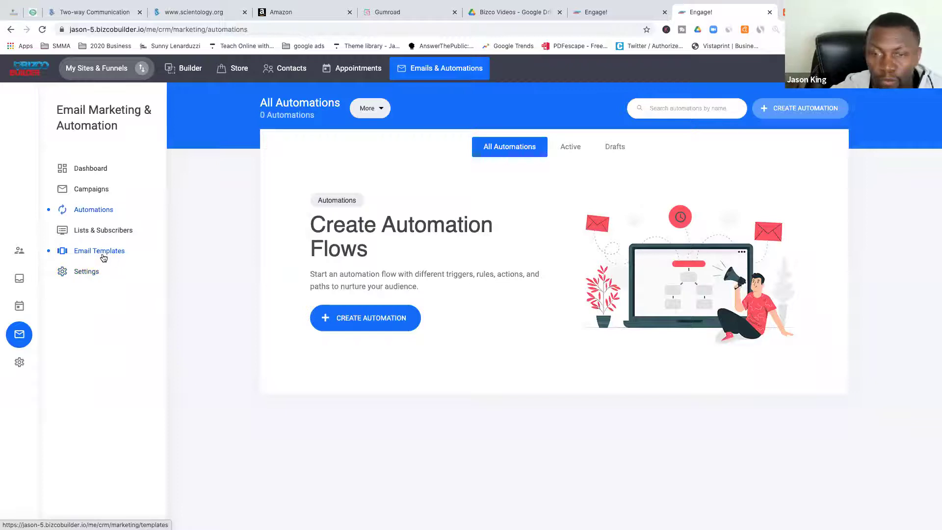
click(103, 254)
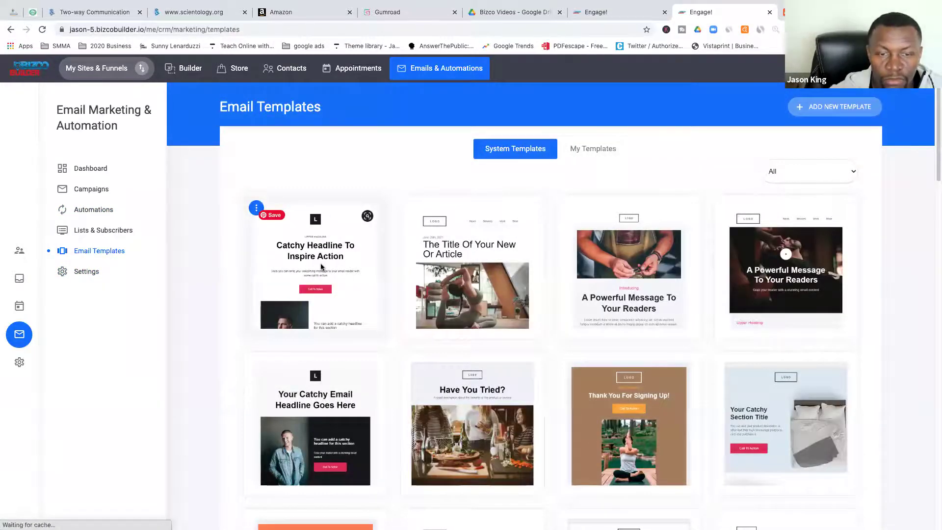
click(440, 225)
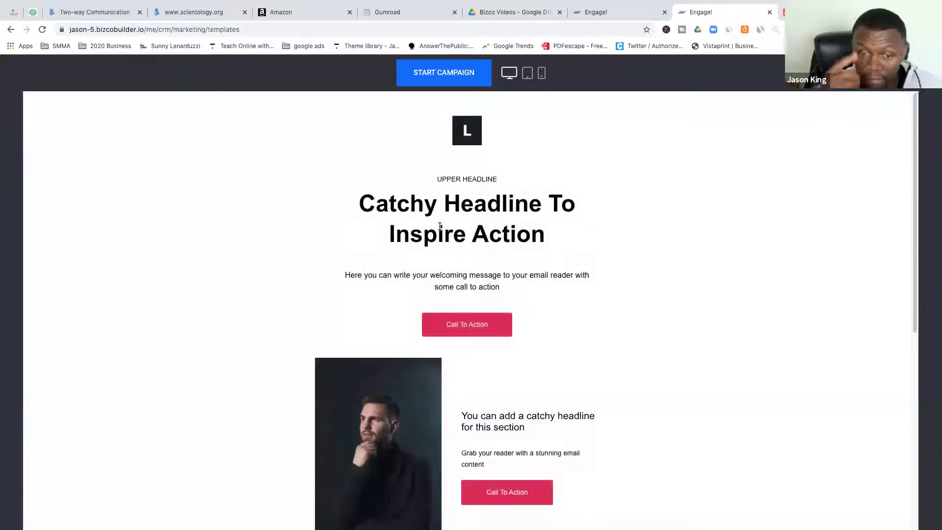
scroll(506, 214, down, 6)
scroll(505, 214, up, 6)
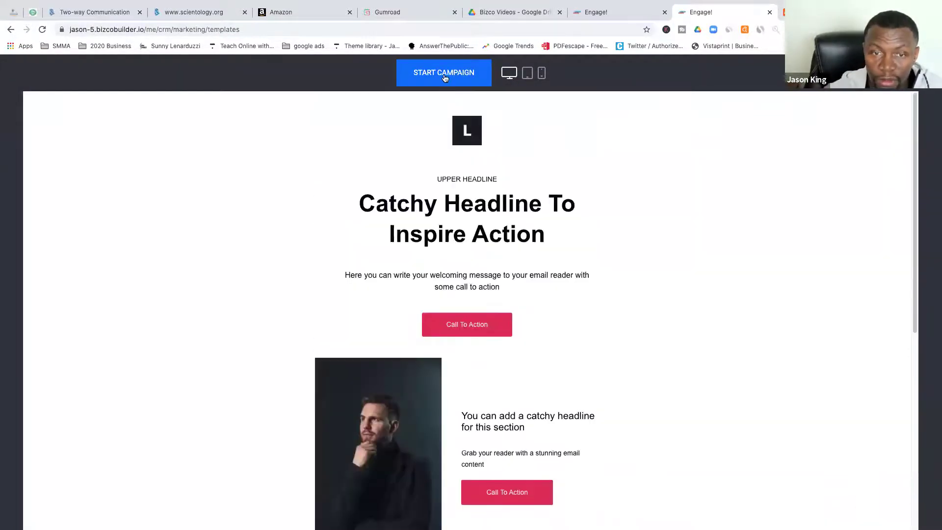
click(444, 74)
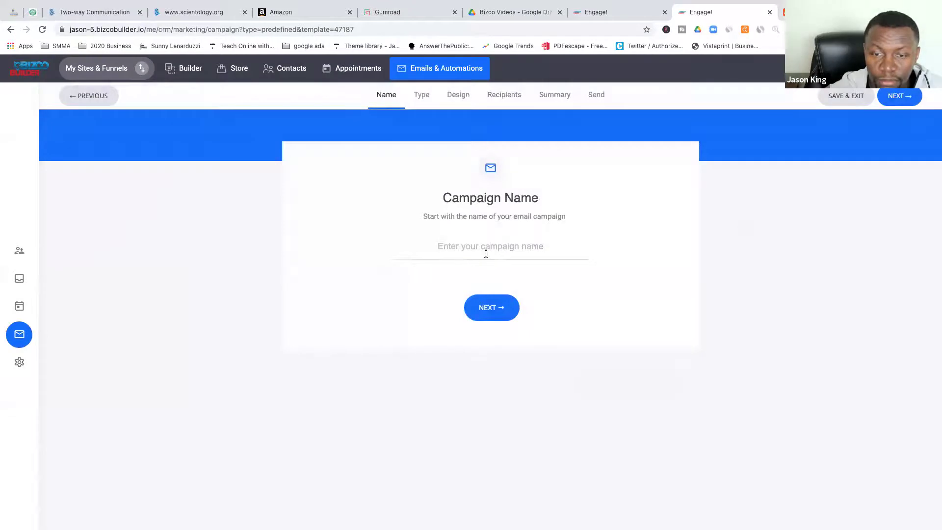
Name the campaign test1 and continue as a Regular Campaign to the email design.
click(486, 251)
text(test1)
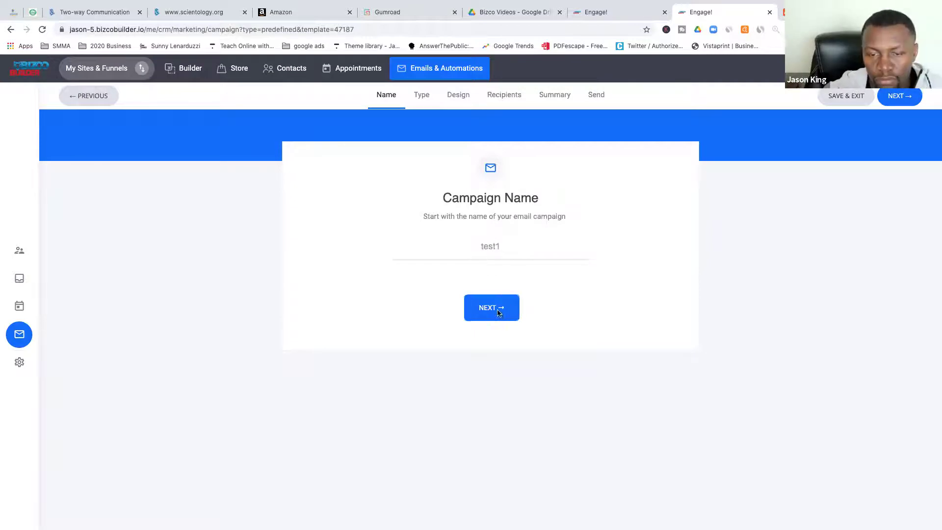
click(493, 308)
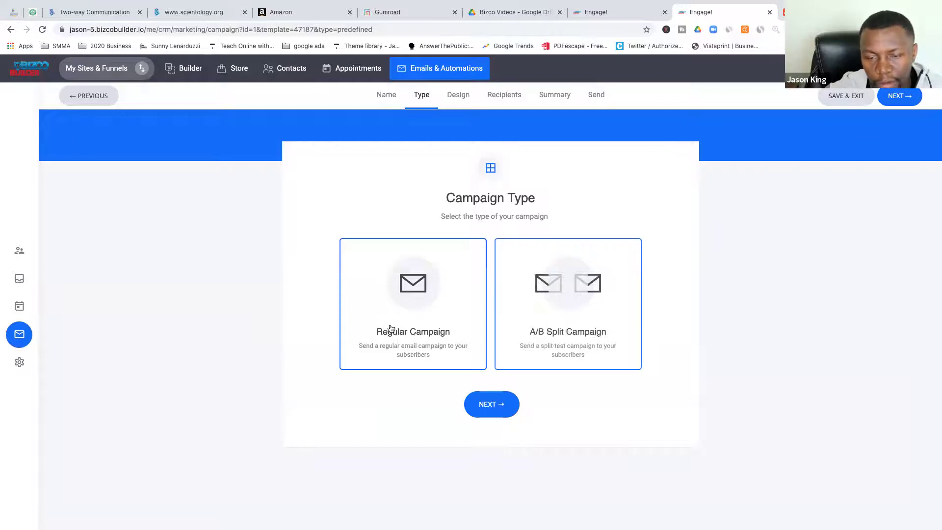
click(503, 410)
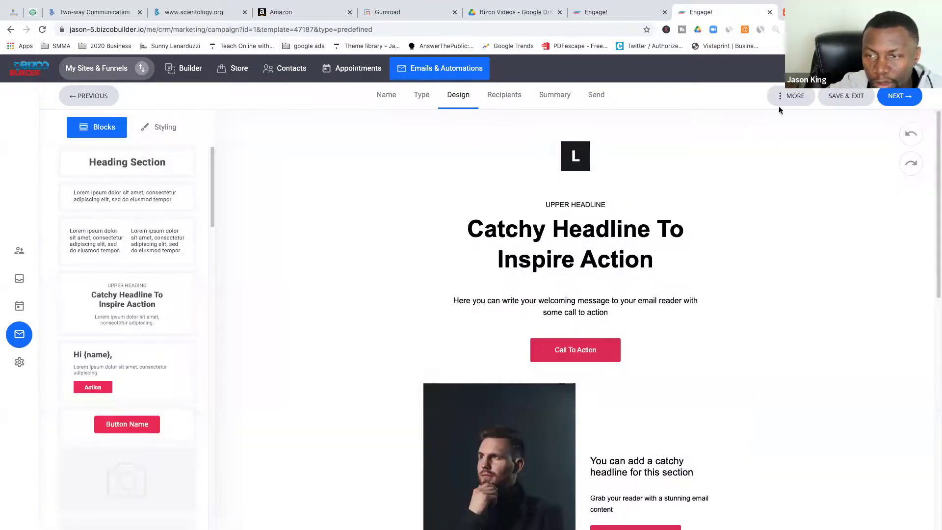
Send a test of the campaign email to your own e-mail address, then return to Campaign Type.
click(787, 103)
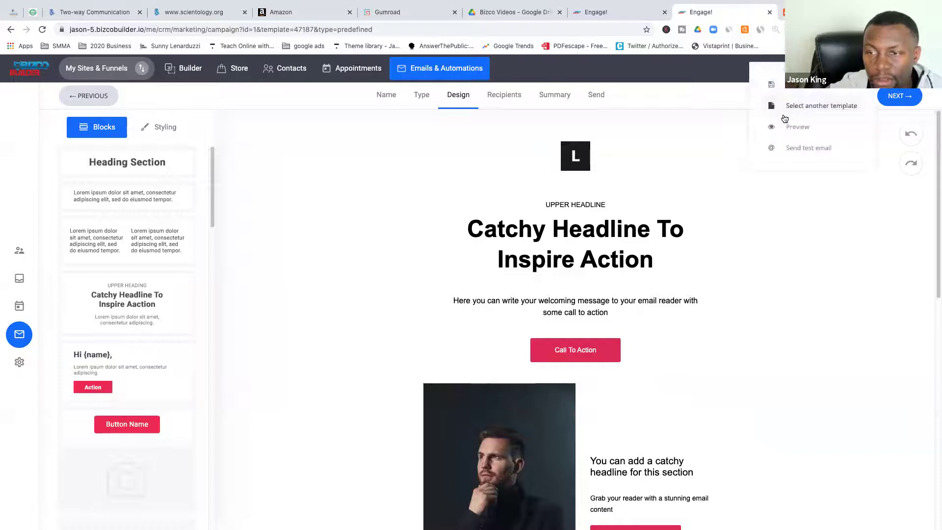
click(797, 155)
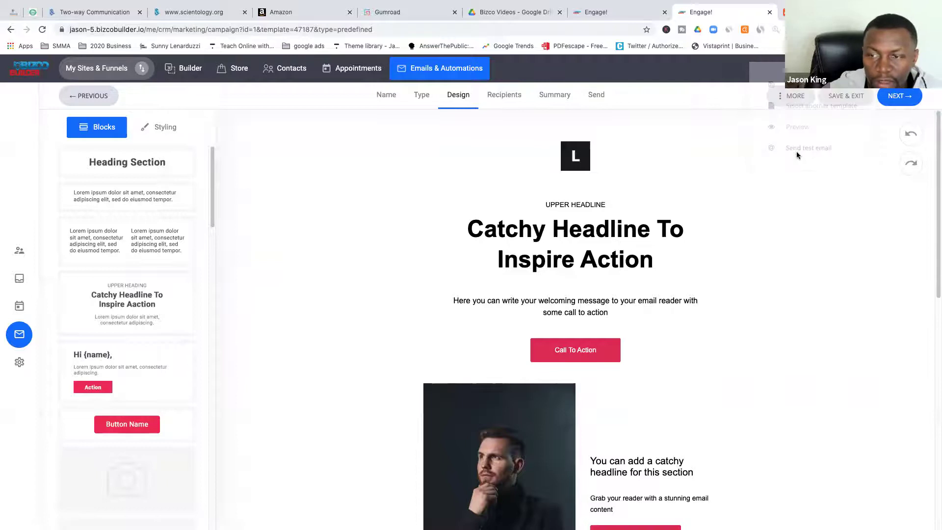
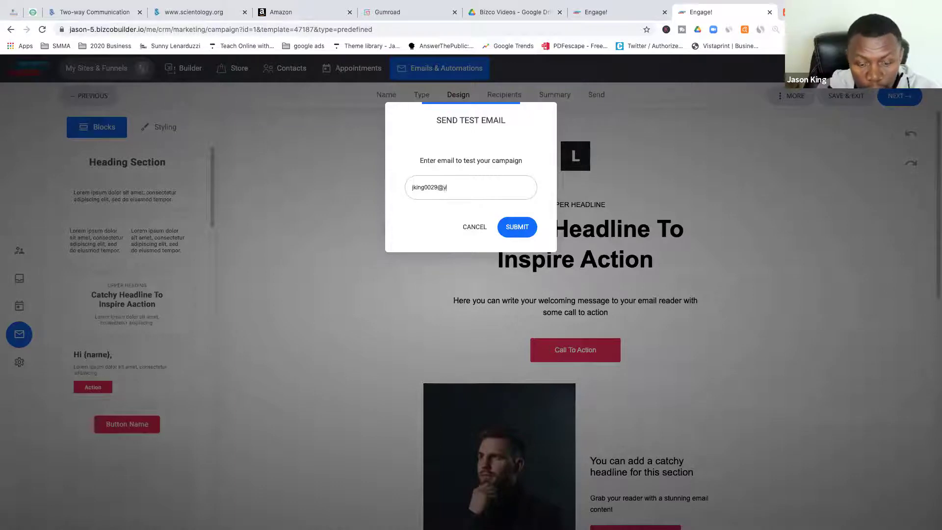
click(516, 227)
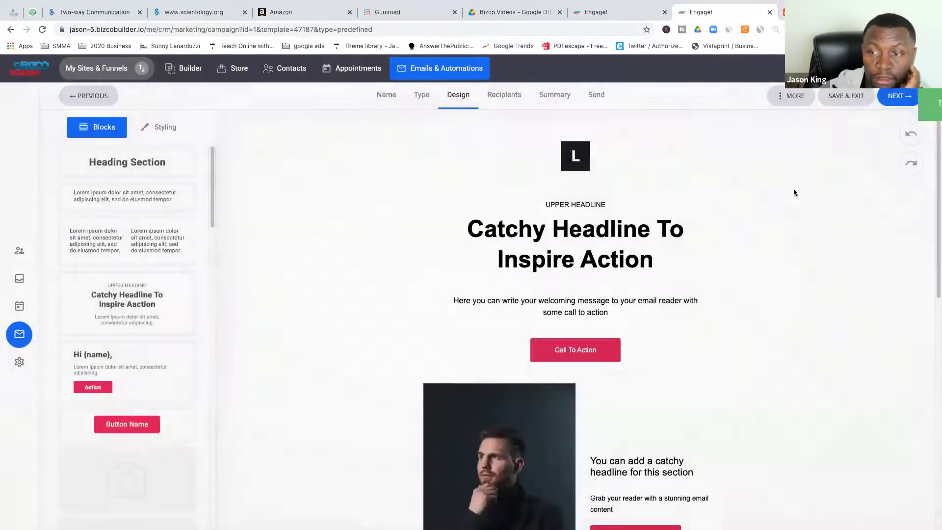
scroll(790, 191, down, 9)
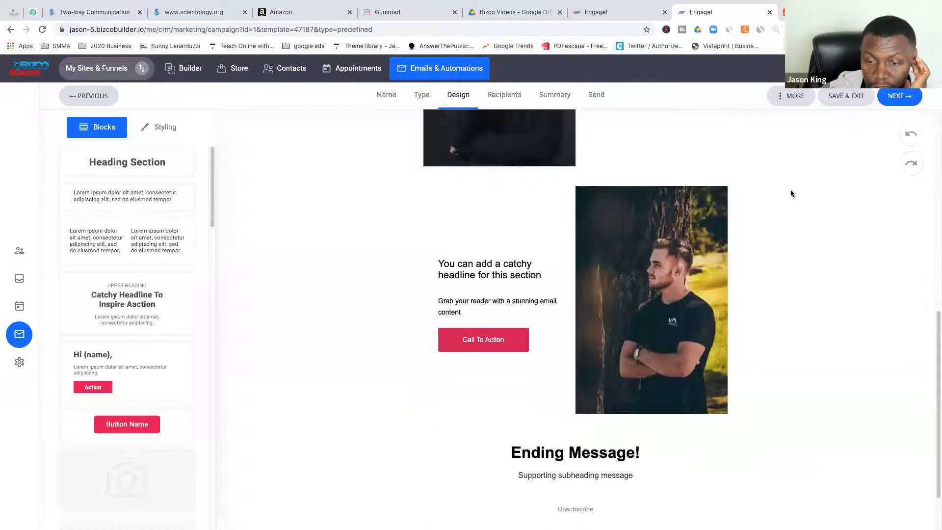
scroll(791, 191, up, 5)
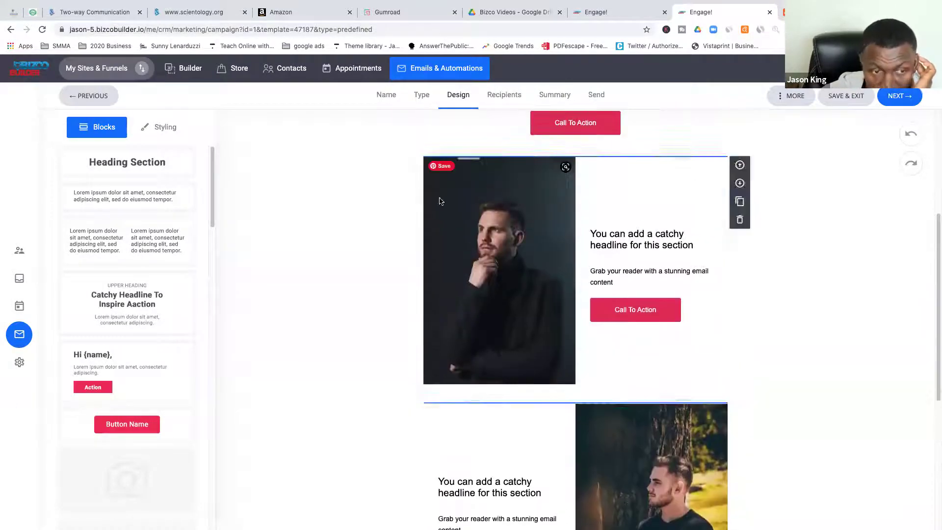
scroll(440, 201, up, 5)
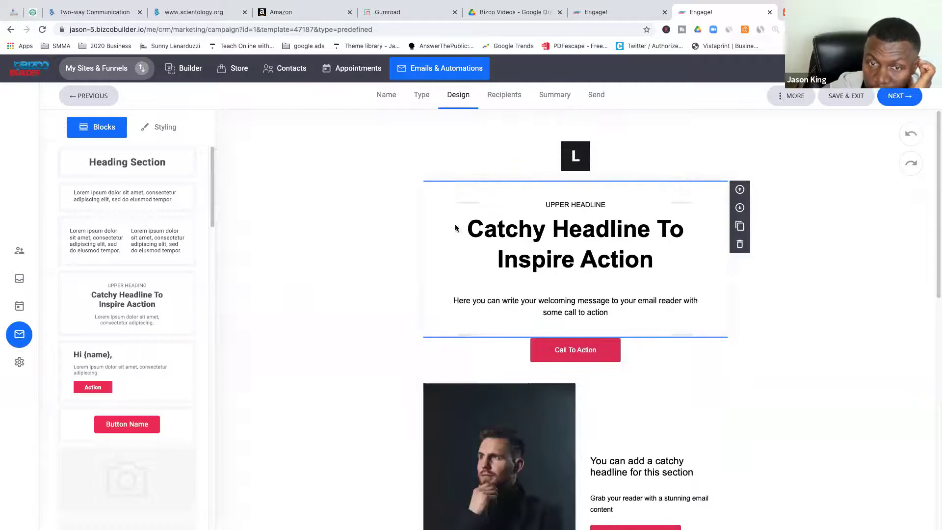
click(419, 95)
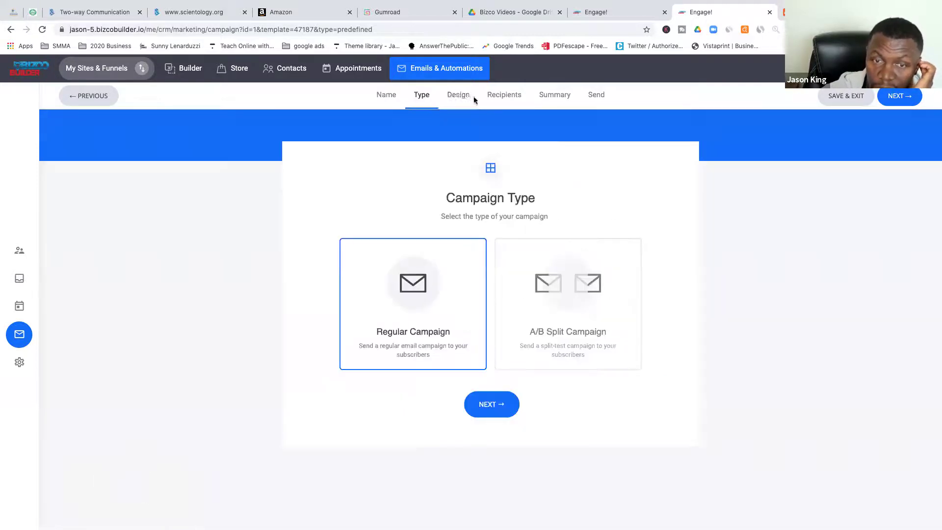
Advance to Recipients, dismiss the 'select at least one list' warnings, and save test1 as a draft.
click(457, 96)
click(517, 101)
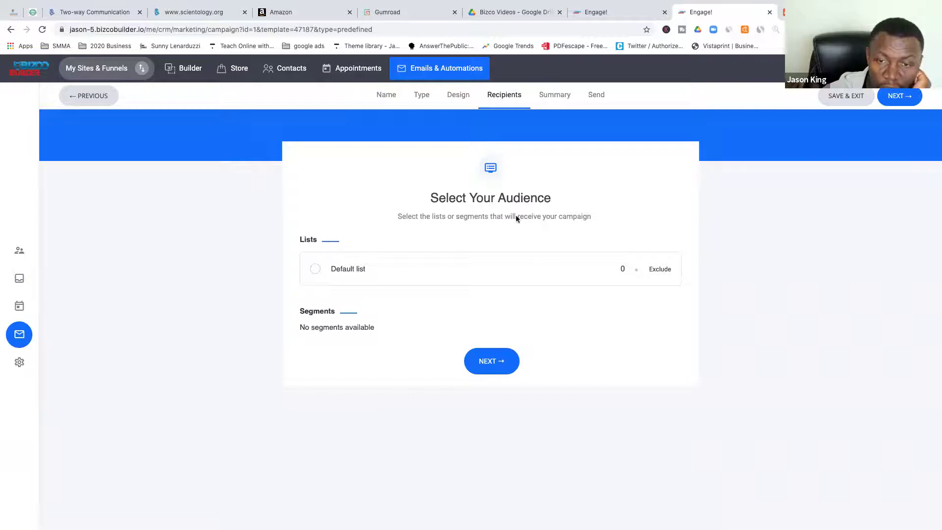
click(558, 94)
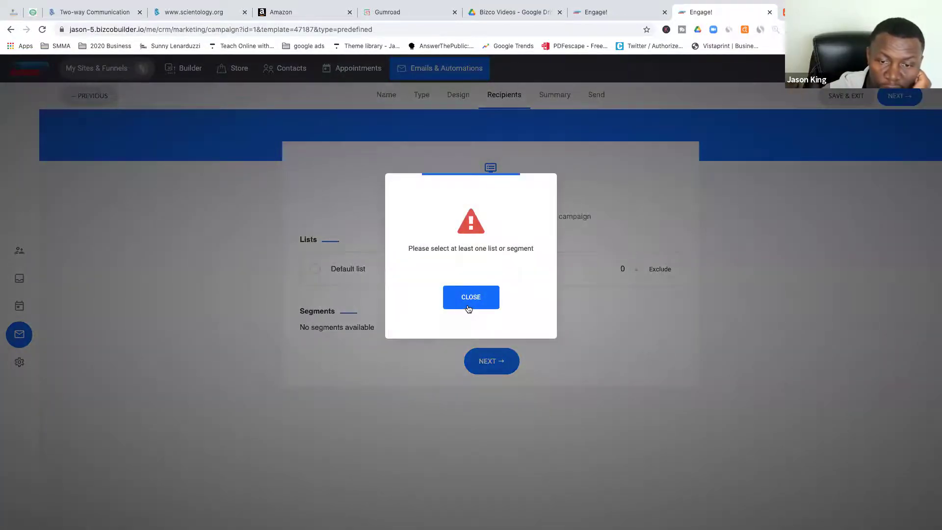
click(469, 308)
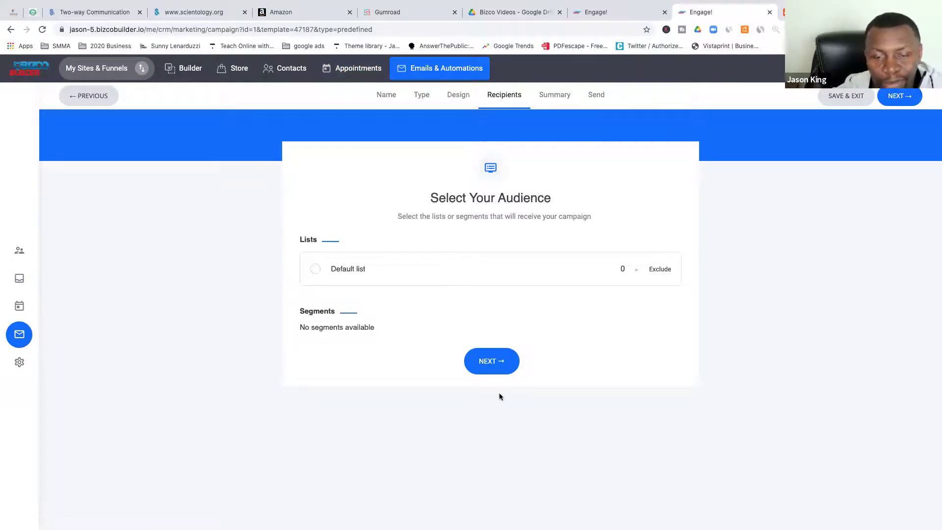
click(584, 92)
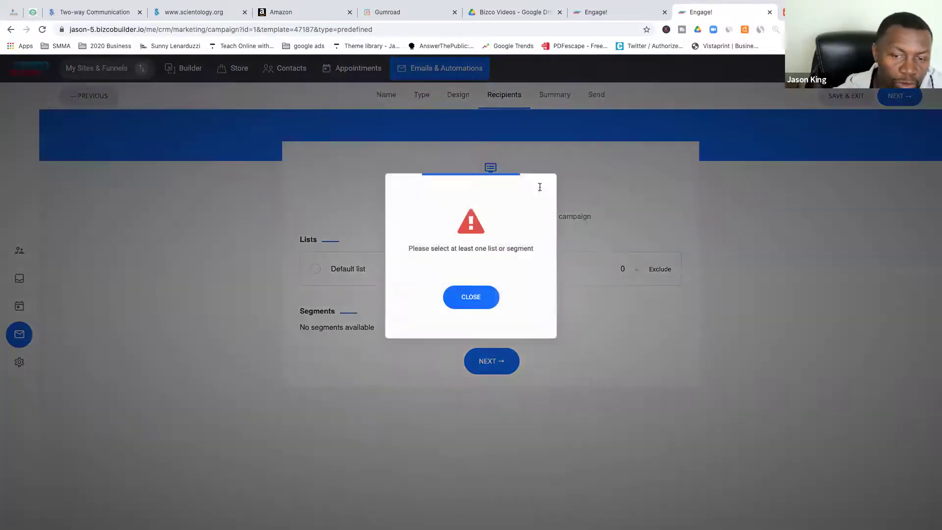
click(470, 289)
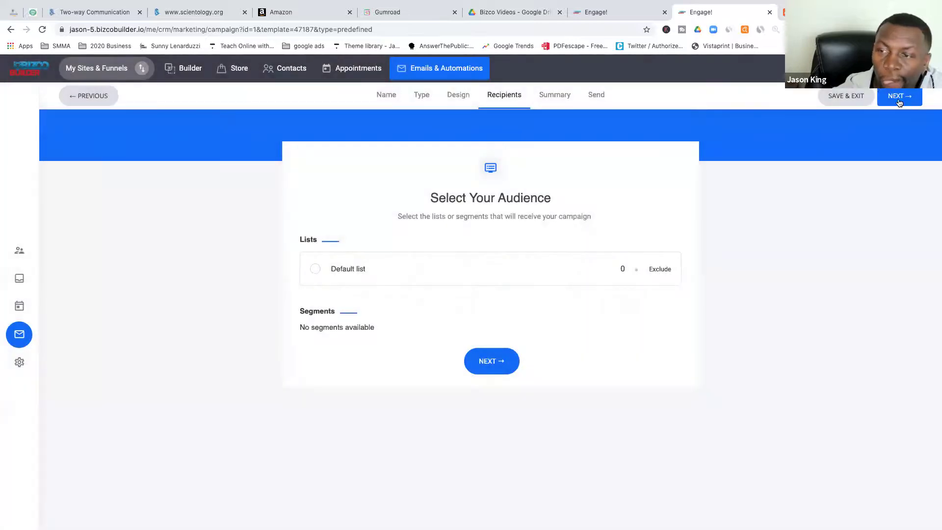
click(852, 98)
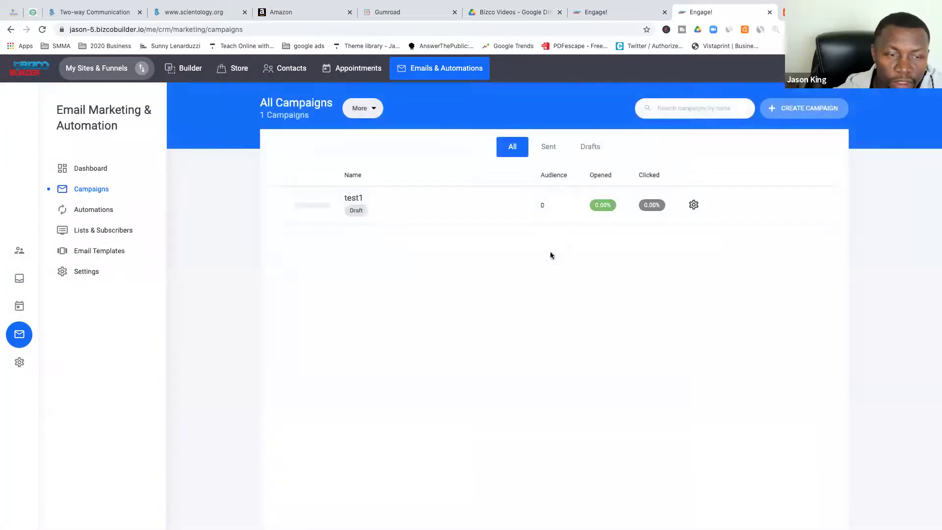
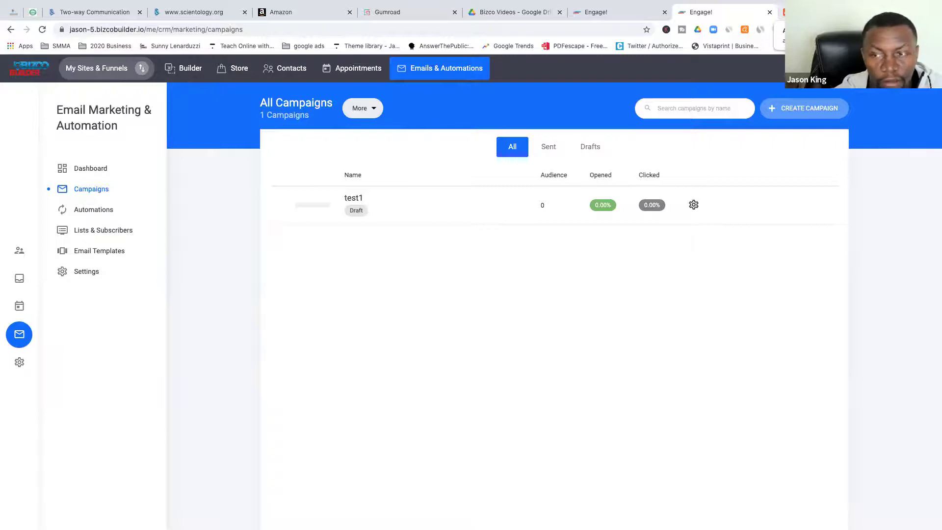
click(805, 12)
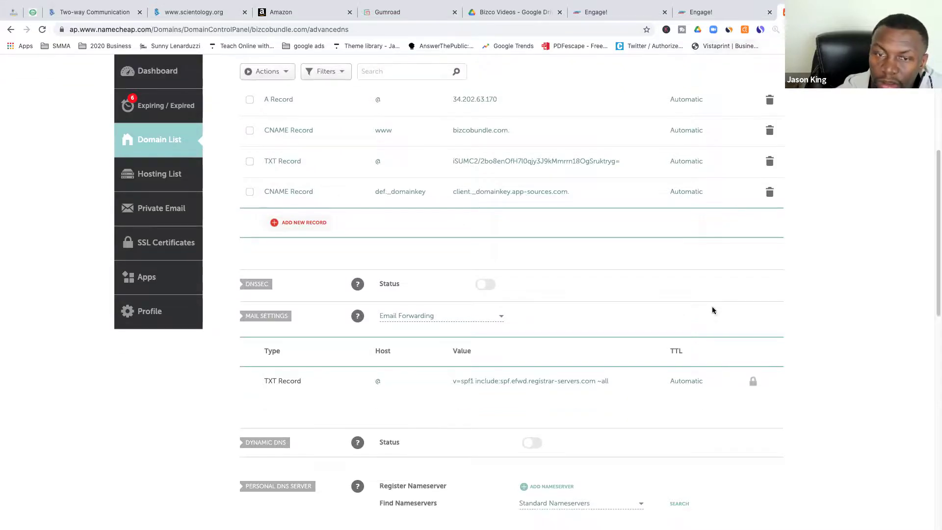
scroll(227, 97, up, 5)
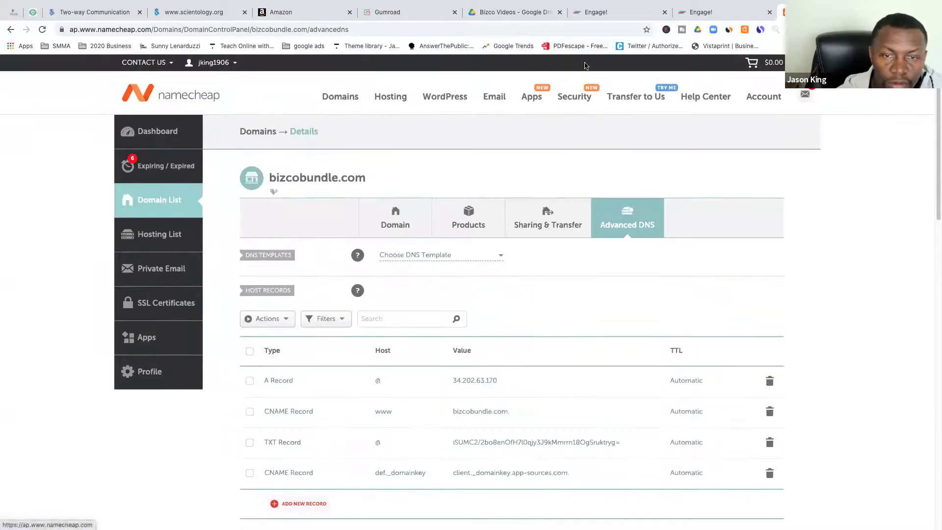
click(717, 7)
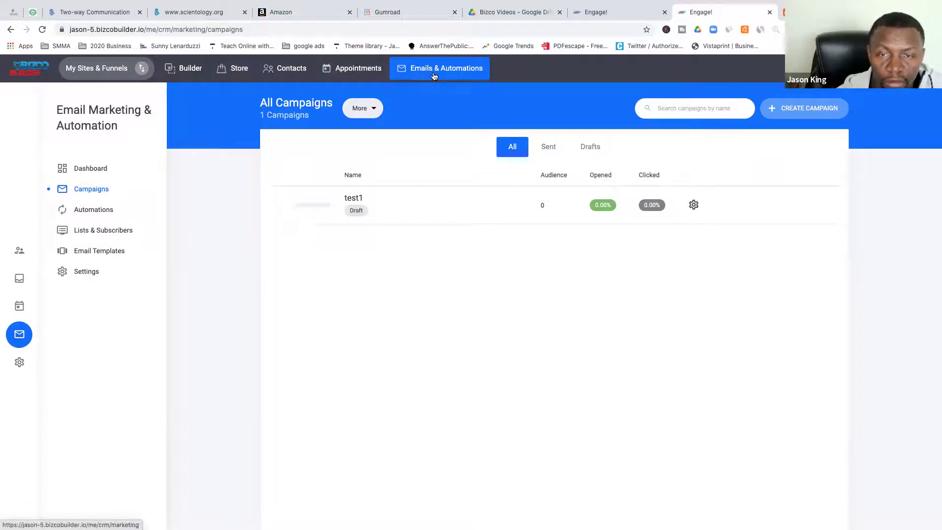
Close the extra Website! tab and open the trial account's site builder from its Engage! tab.
click(285, 71)
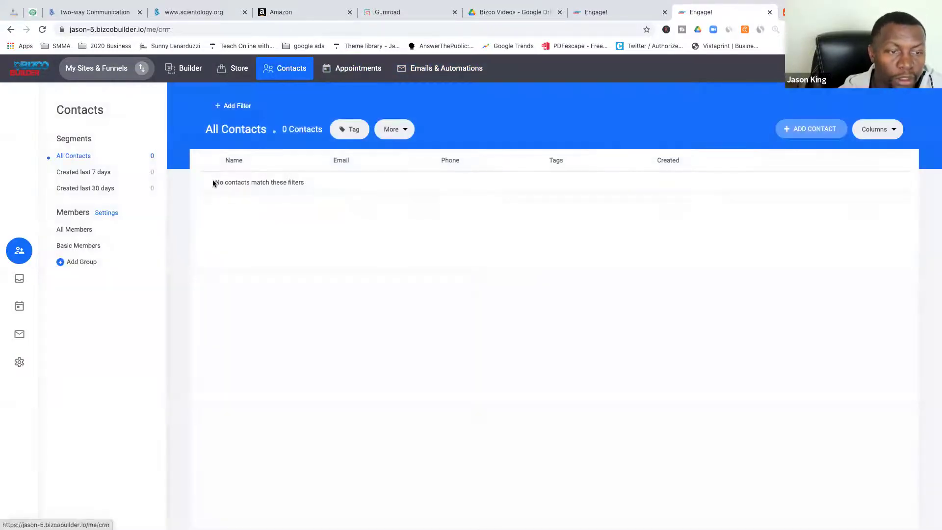
click(191, 73)
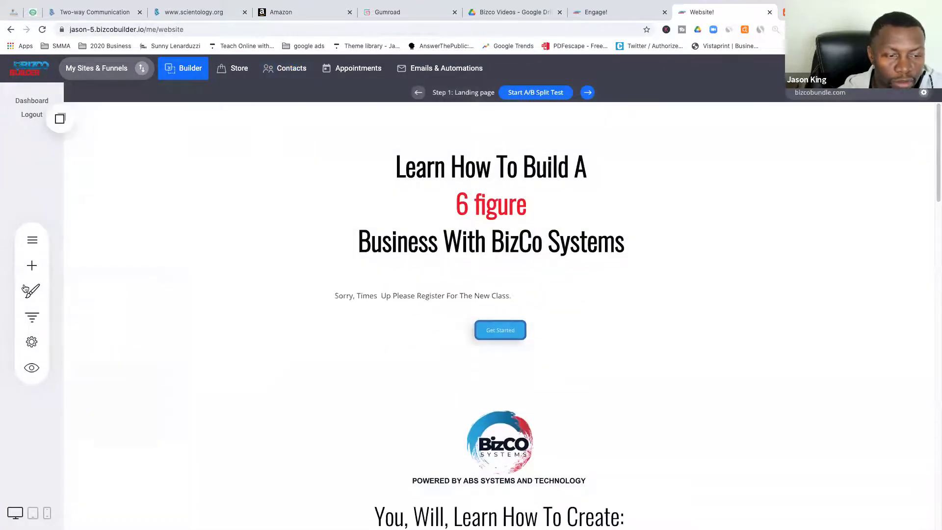
click(769, 12)
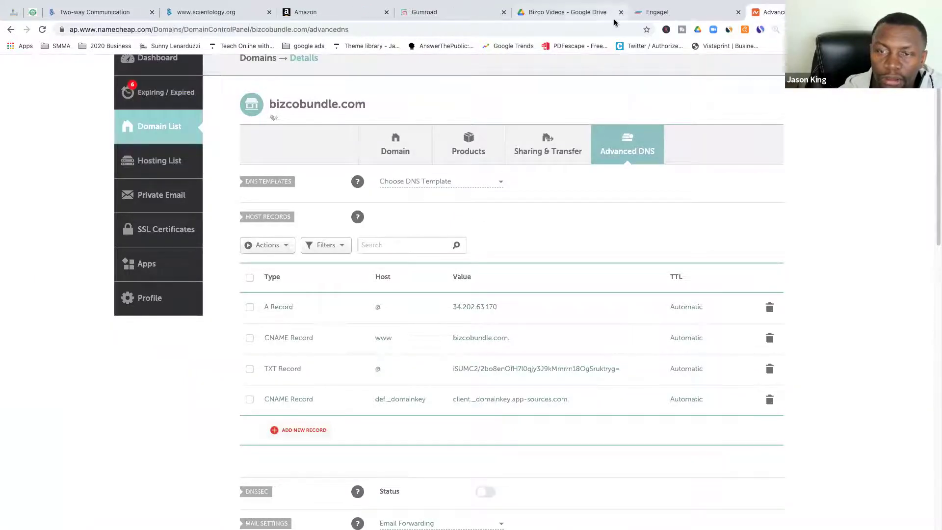
click(676, 12)
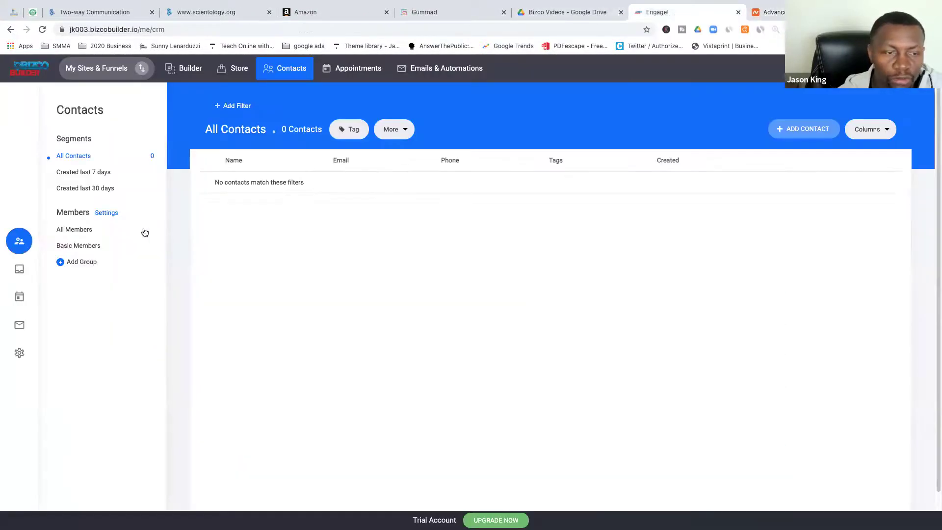
click(176, 63)
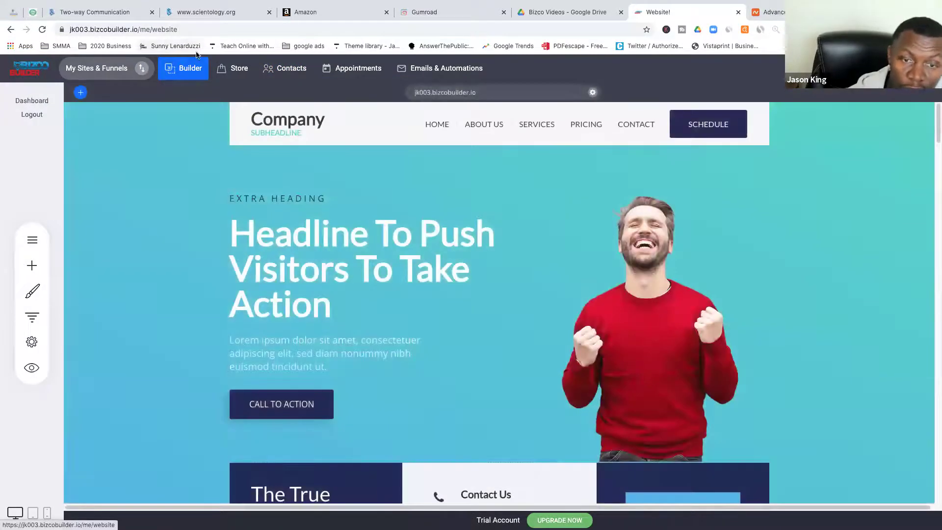
Open the websites and funnels list and start creating a new funnel.
scroll(342, 221, down, 1)
scroll(341, 221, down, 6)
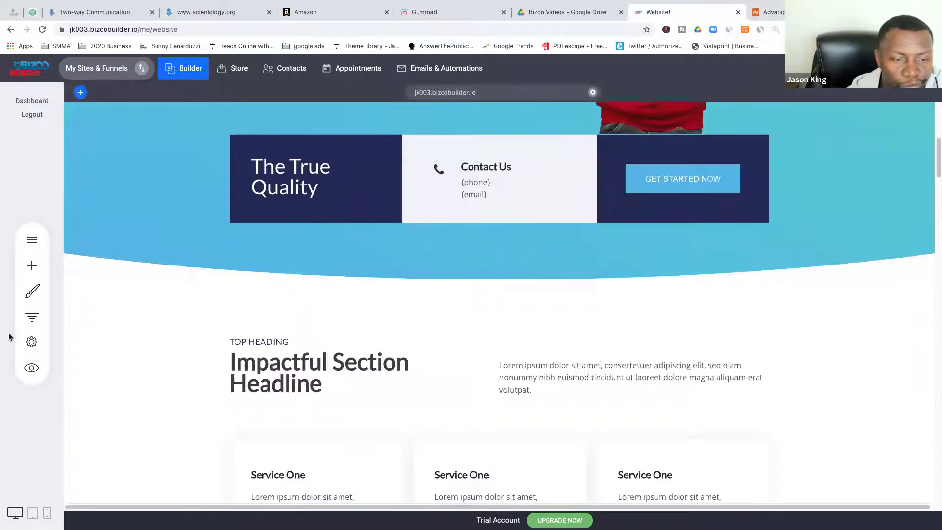
scroll(222, 208, up, 7)
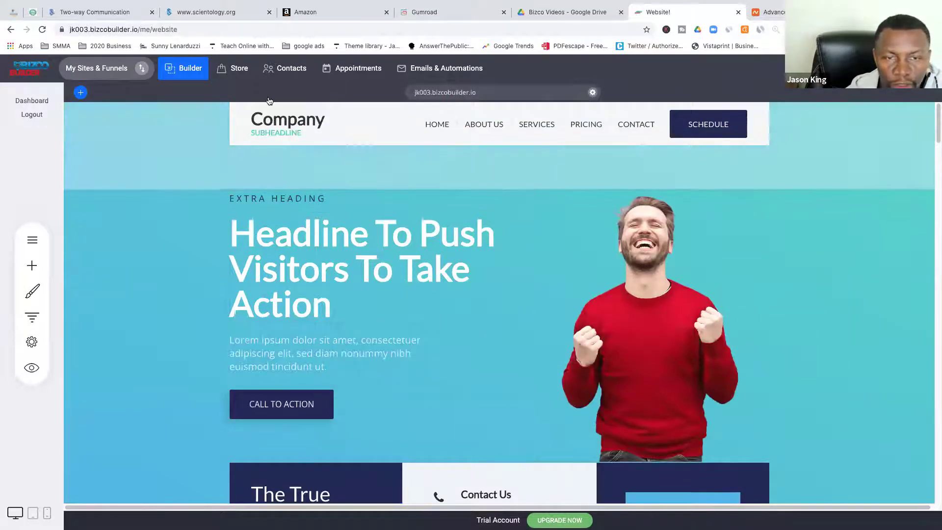
click(101, 70)
click(211, 141)
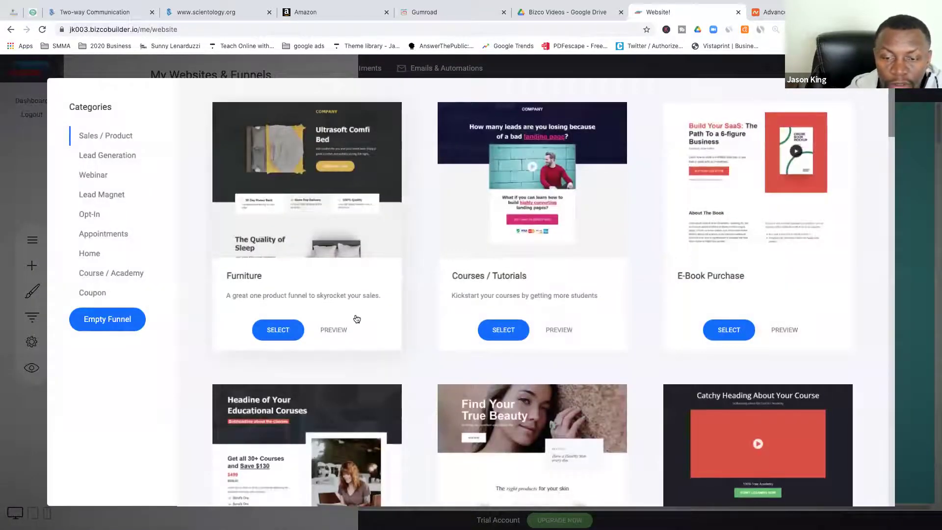
Pick the Courses / Tutorials template and save the funnel as 'test2'.
scroll(493, 311, down, 2)
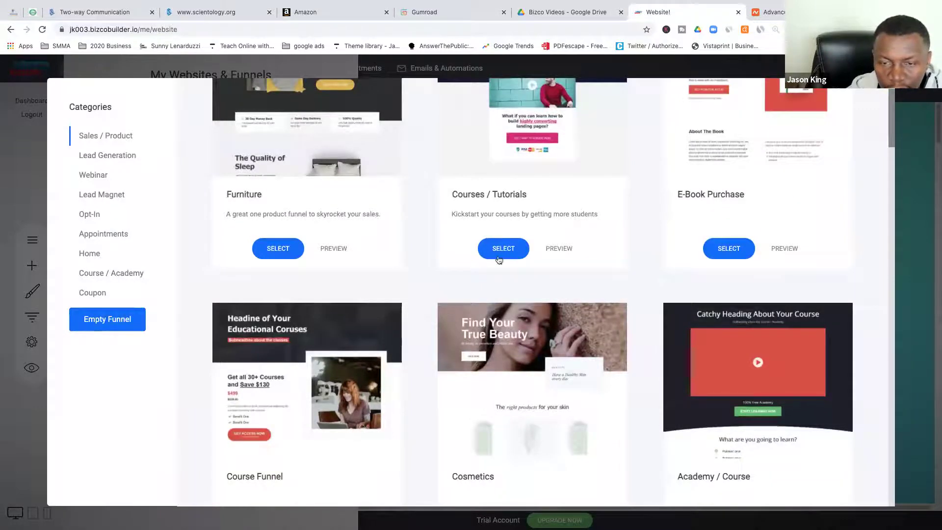
scroll(497, 162, up, 2)
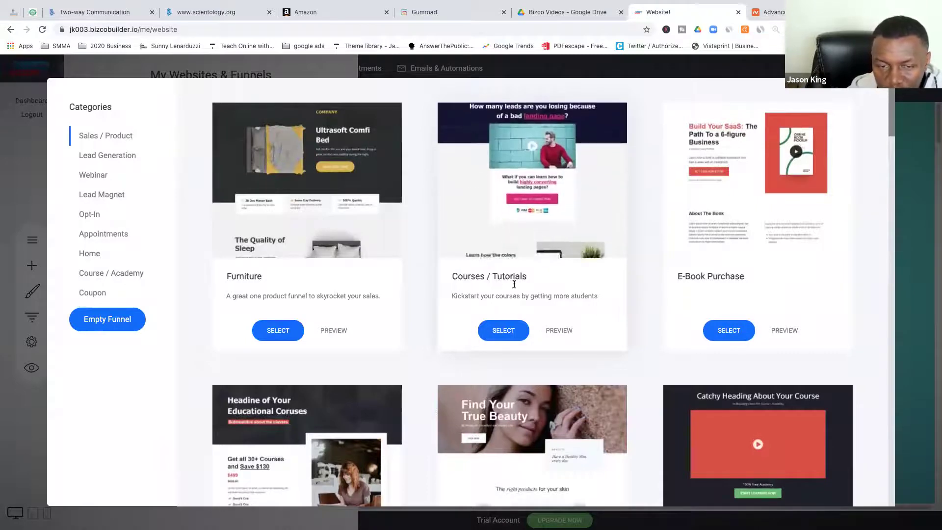
scroll(459, 268, down, 1)
scroll(457, 269, up, 1)
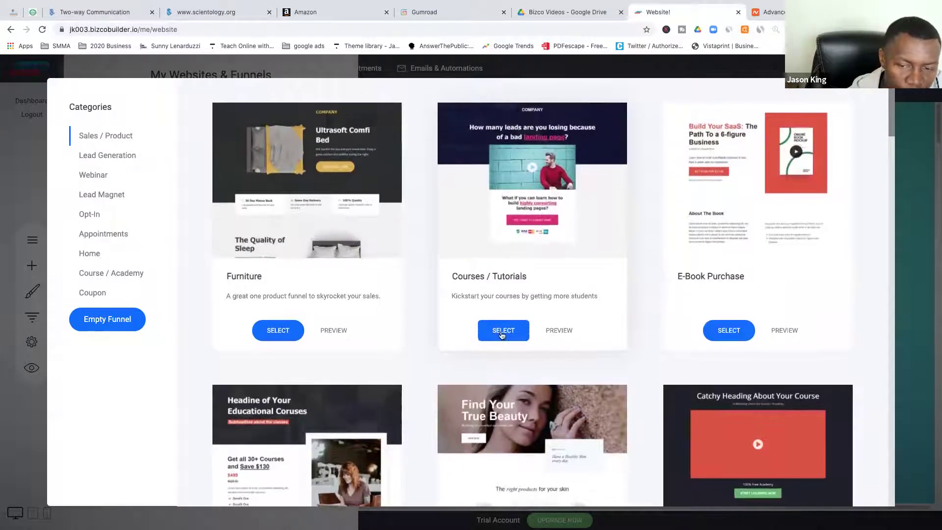
click(501, 334)
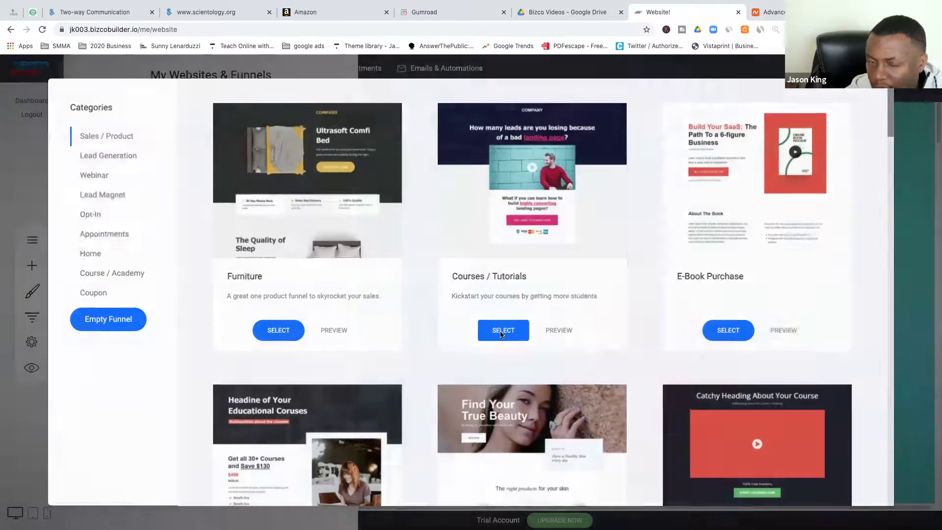
text(test)
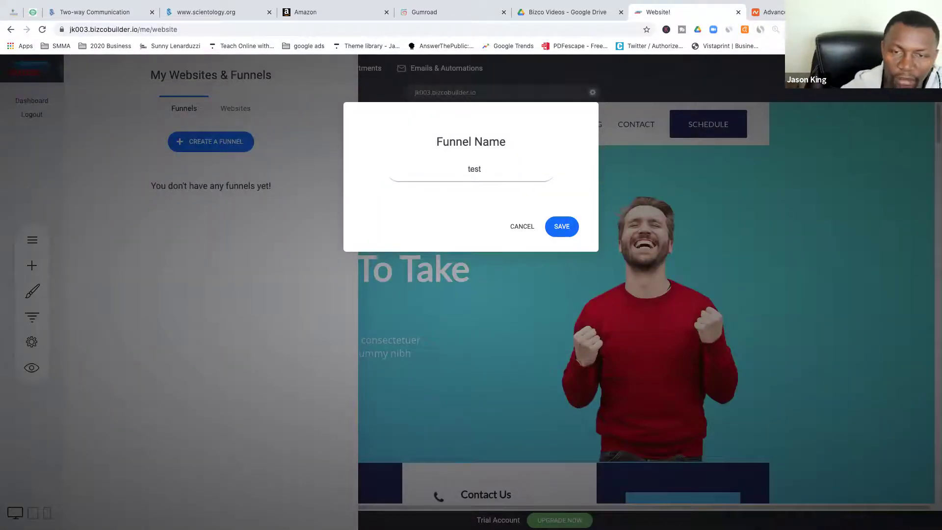
text(2)
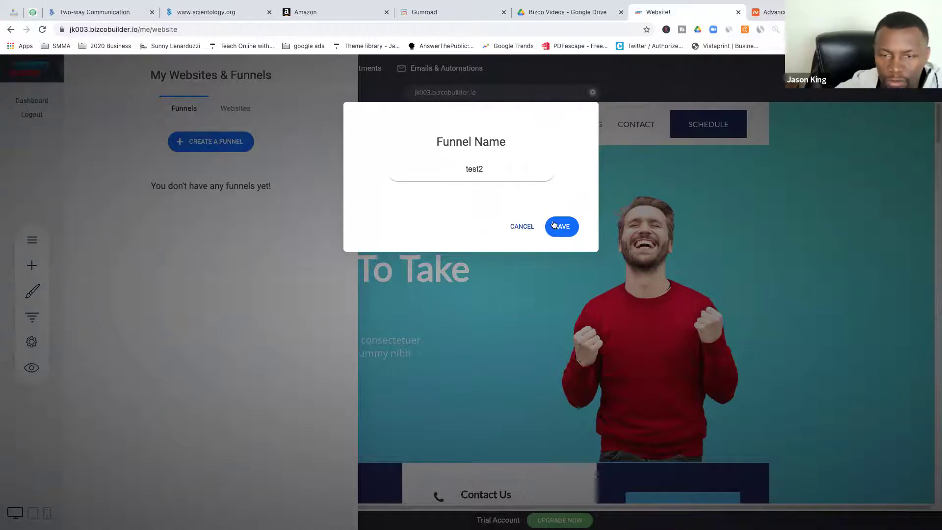
click(567, 226)
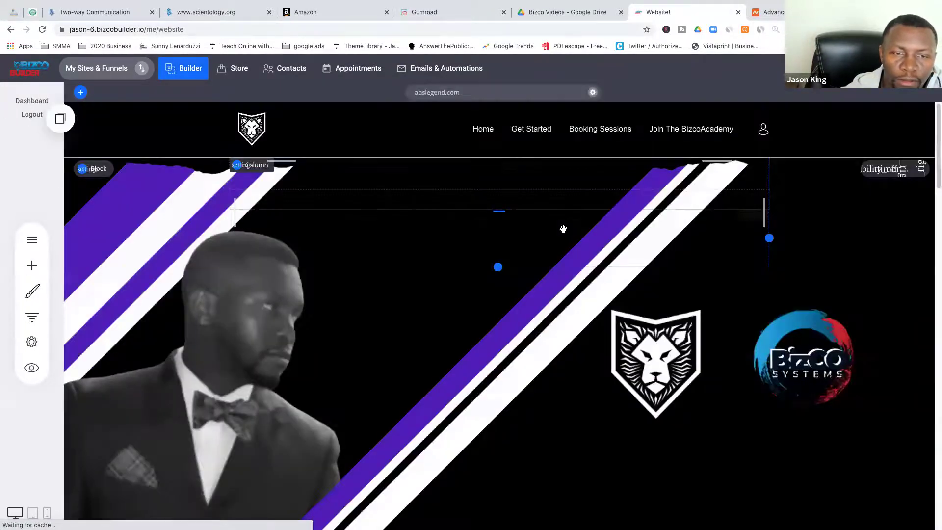
Scroll through the existing funnels in the My Sites & Funnels list.
click(109, 64)
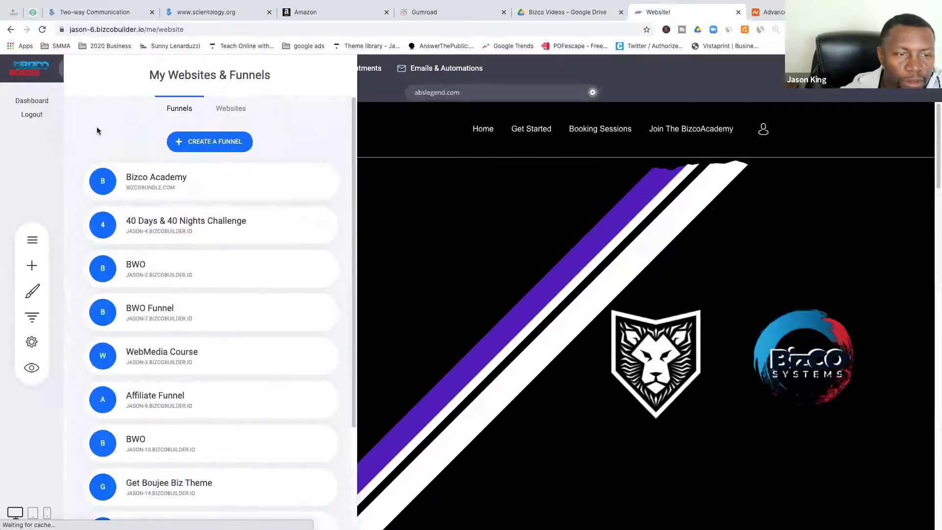
scroll(147, 273, down, 3)
scroll(188, 385, up, 3)
scroll(248, 435, down, 3)
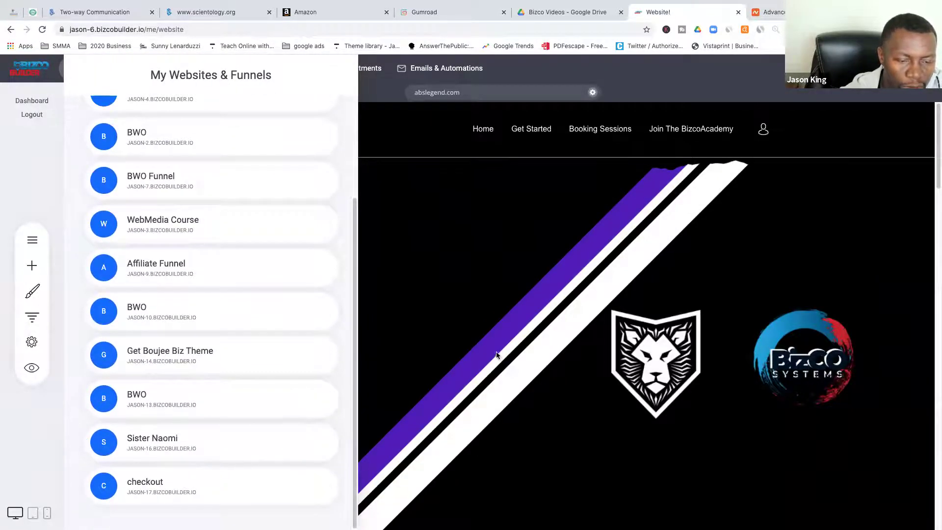
scroll(251, 335, up, 3)
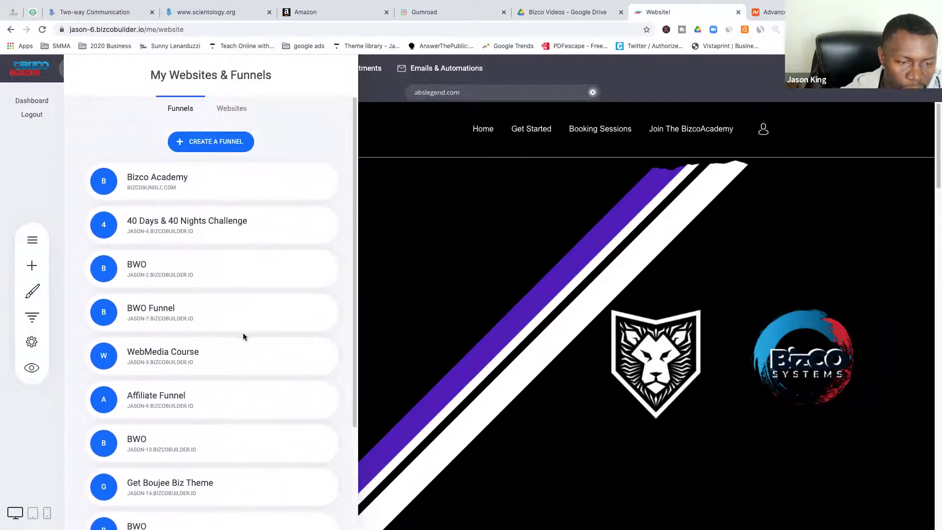
scroll(201, 413, down, 3)
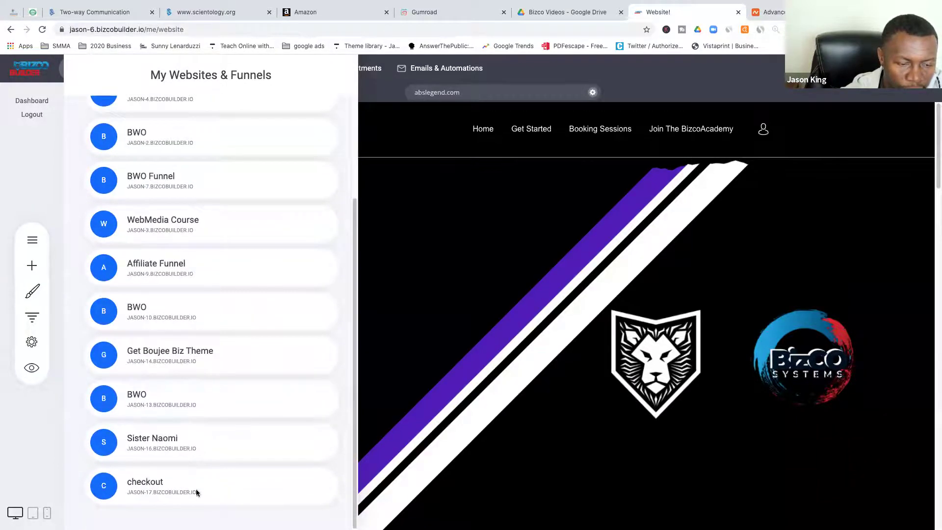
scroll(167, 359, up, 3)
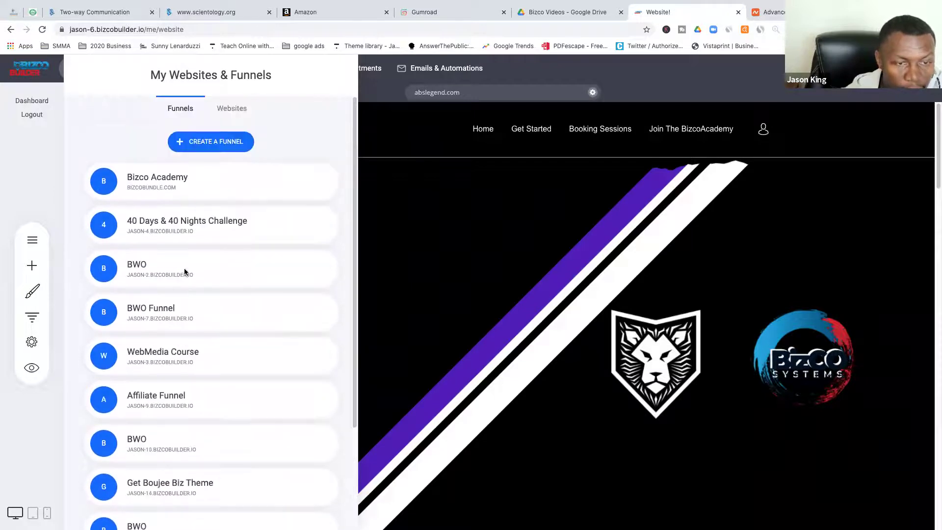
scroll(180, 414, down, 1)
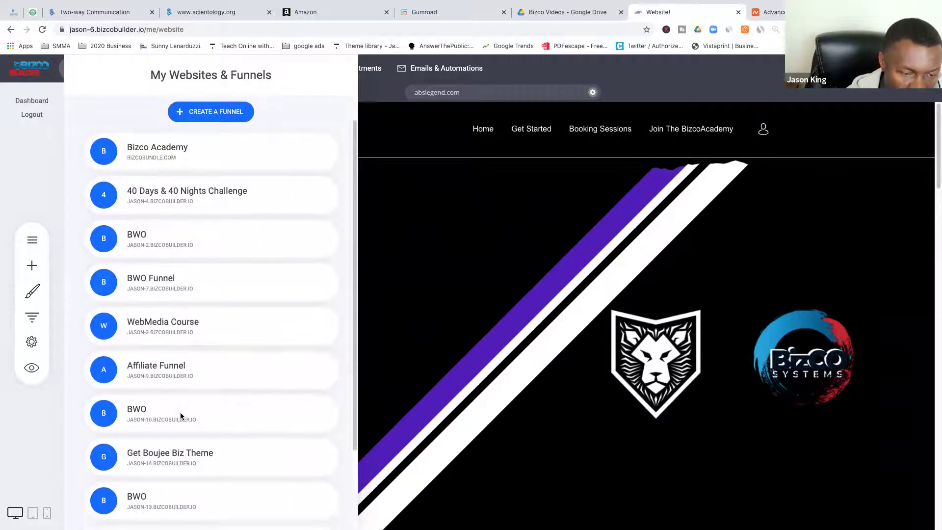
scroll(175, 414, down, 2)
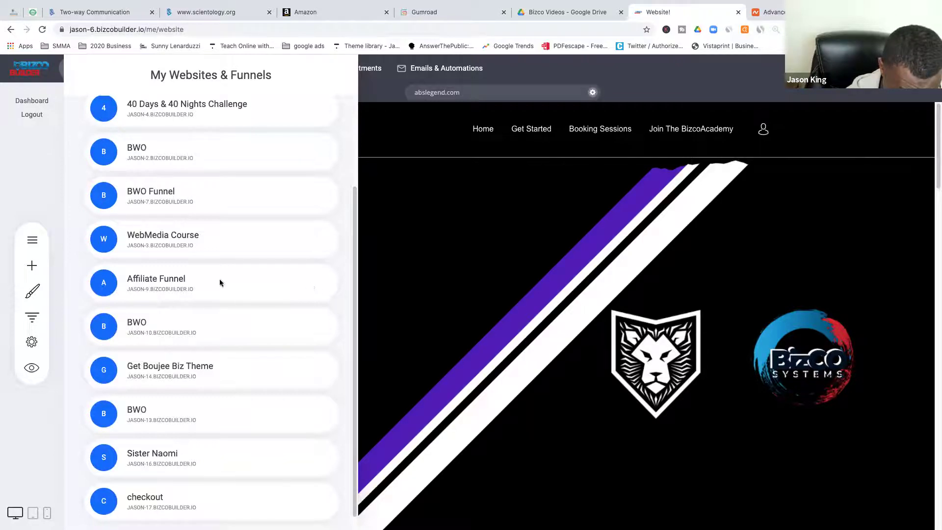
Close the funnels panel and go to the project dashboard's Website Analytics overview.
drag(170, 280, 630, 55)
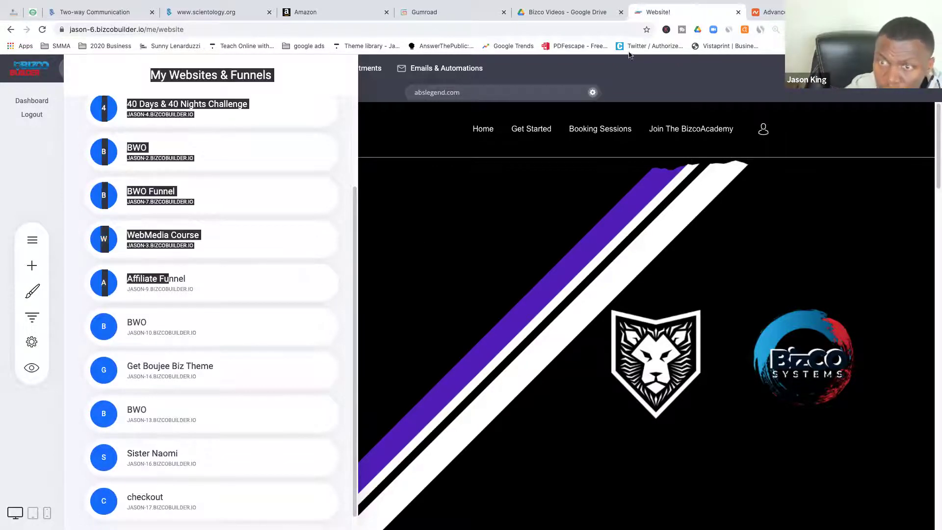
scroll(295, 228, up, 3)
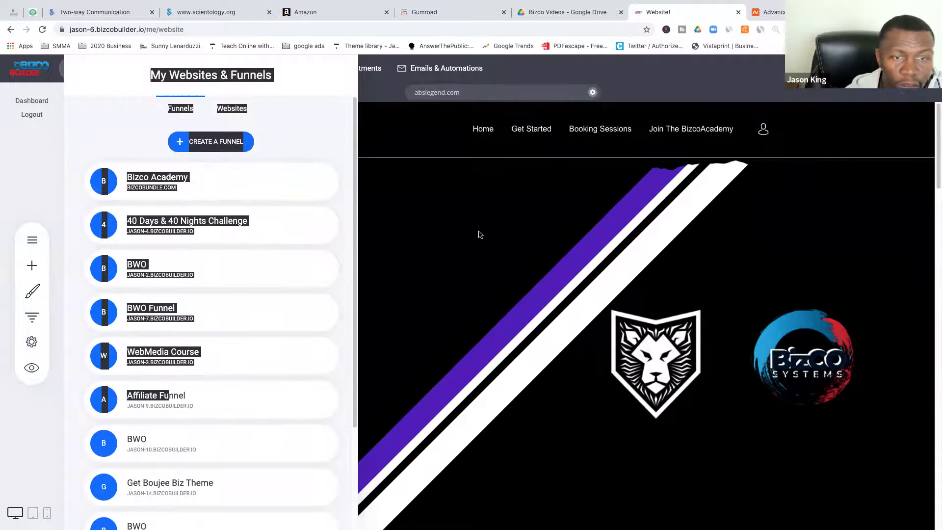
click(480, 235)
click(31, 100)
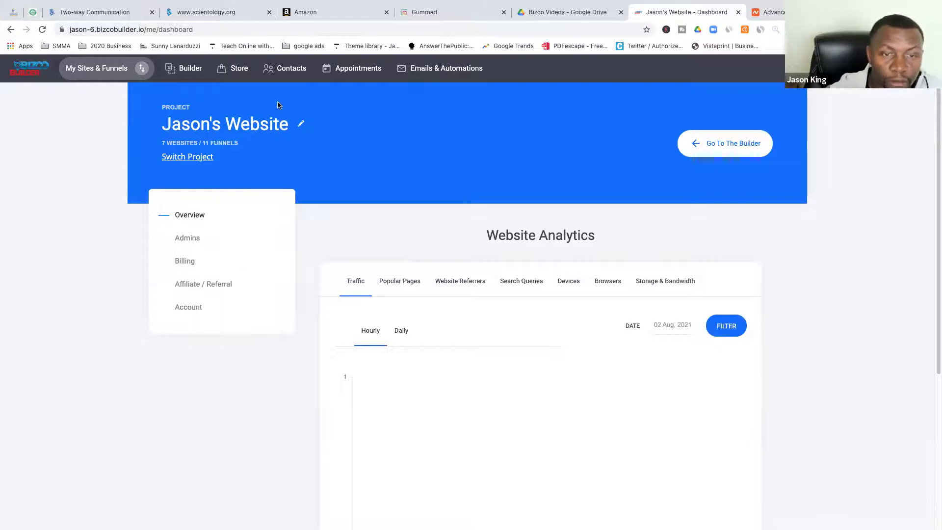
Open the Booking & Appointments page from Contacts > Appointments.
click(287, 68)
click(345, 67)
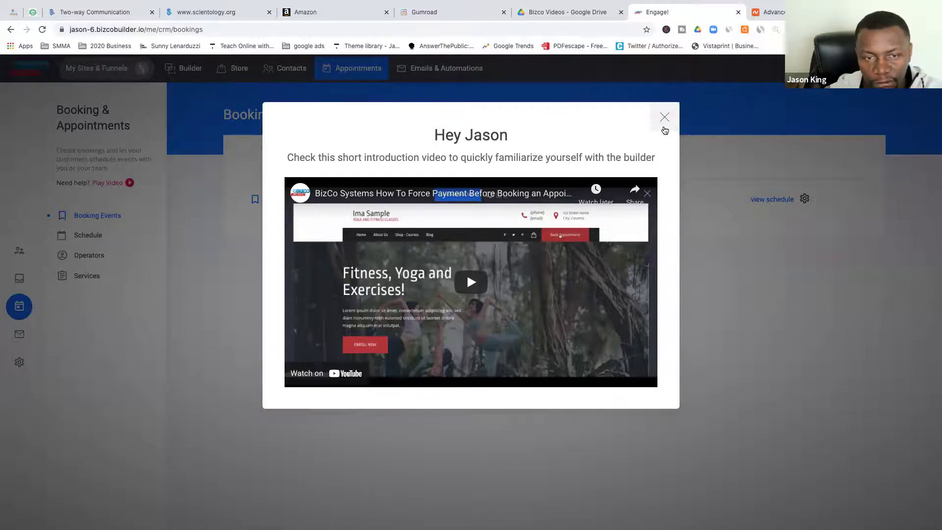
Dismiss the intro video and view the Schedule, Operators and Services booking pages.
click(665, 125)
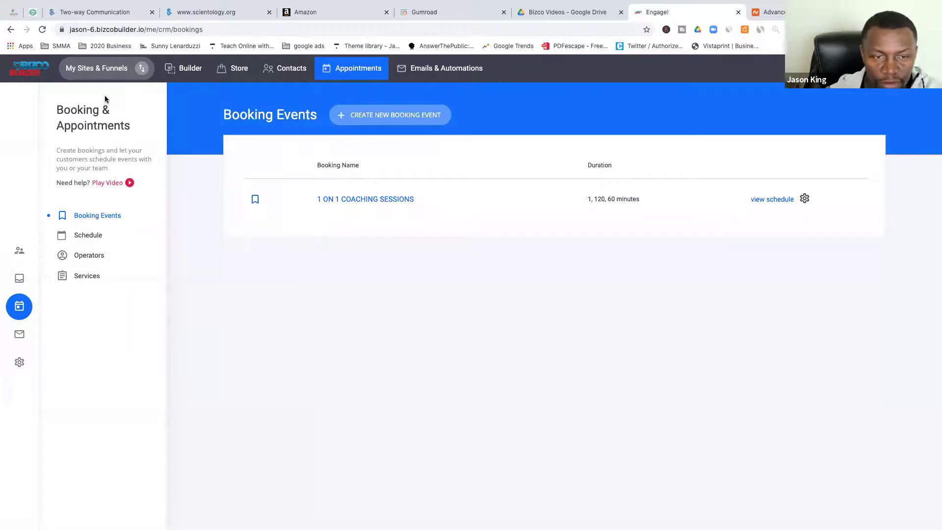
click(99, 245)
click(102, 259)
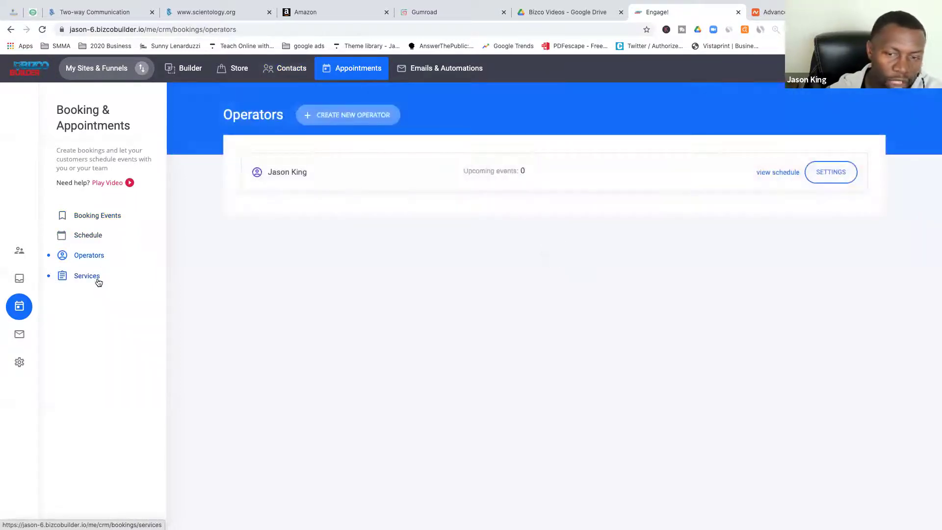
click(93, 275)
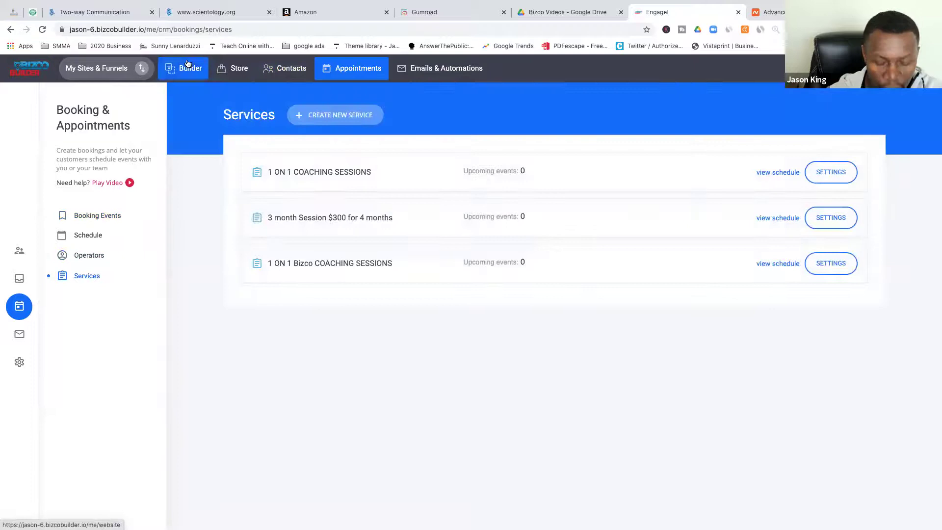
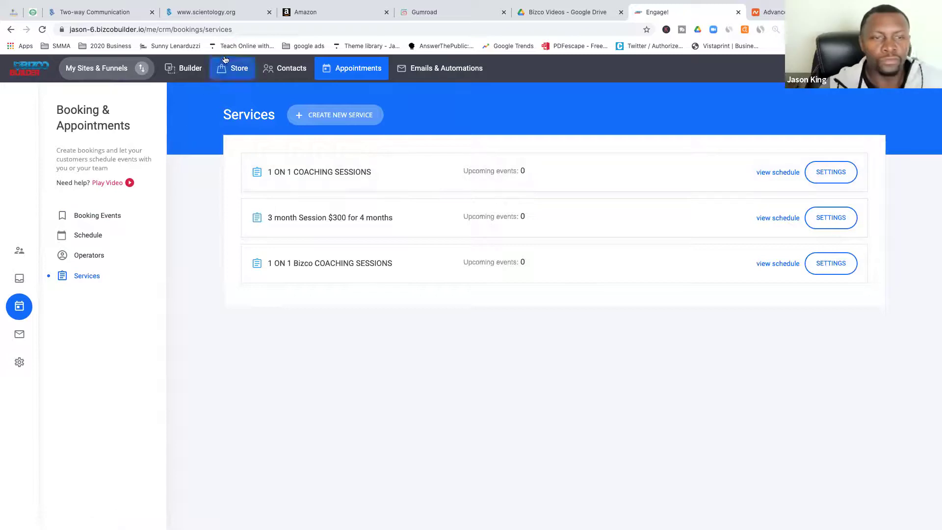
Switch to the Affiliate Funnel site via My Sites & Funnels and open its Store dashboard.
click(242, 68)
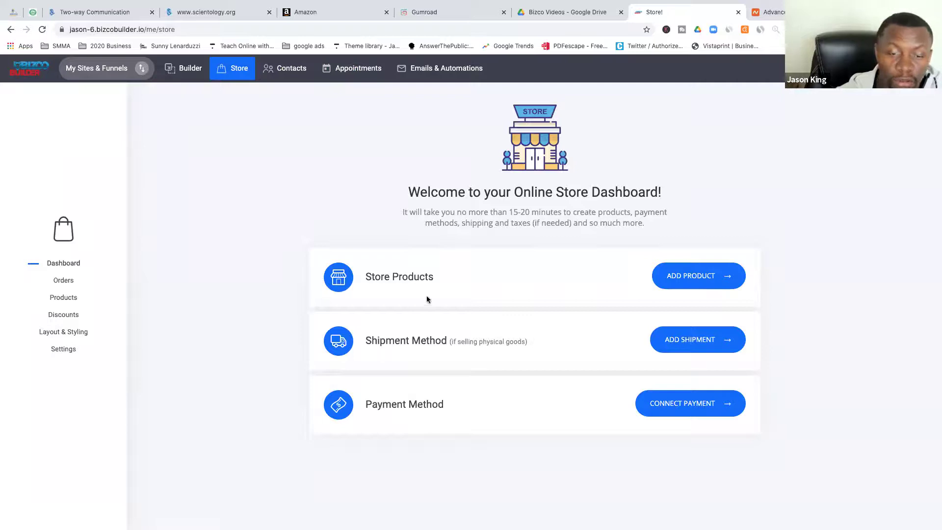
click(712, 279)
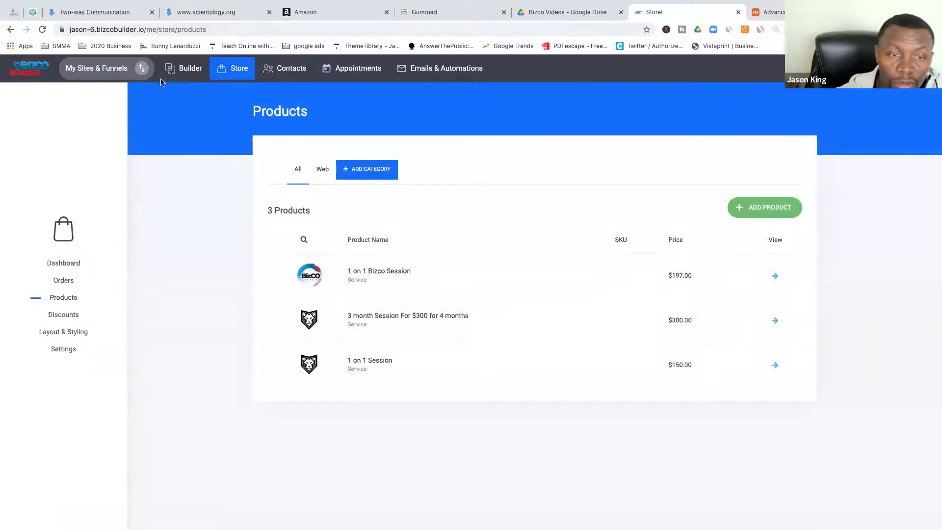
click(143, 69)
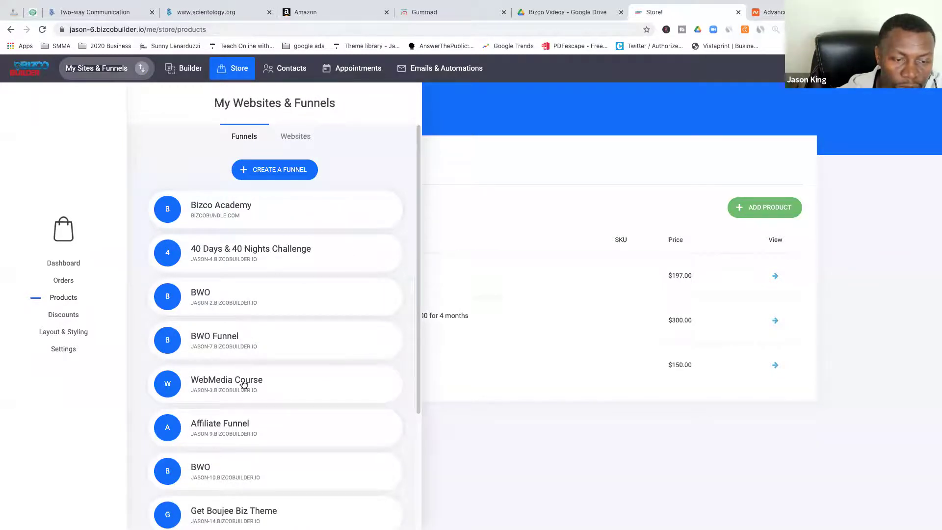
scroll(248, 427, down, 1)
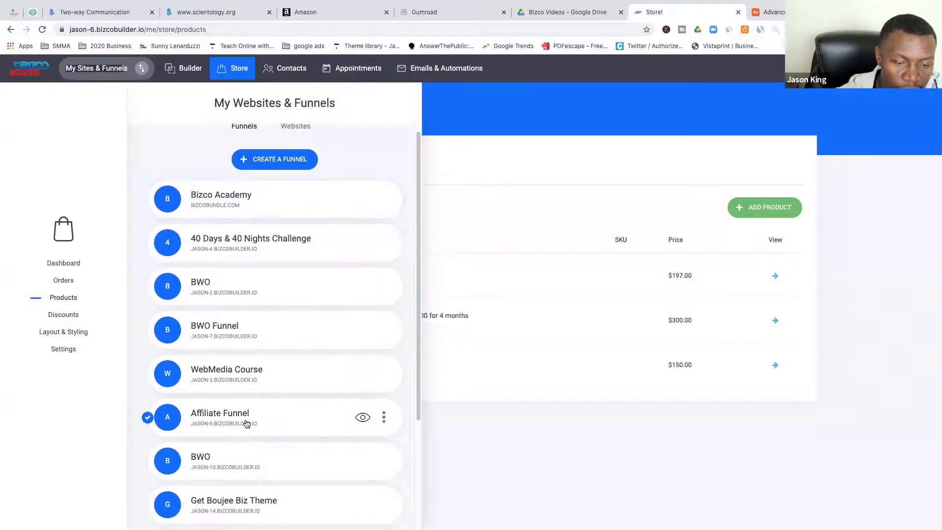
click(247, 424)
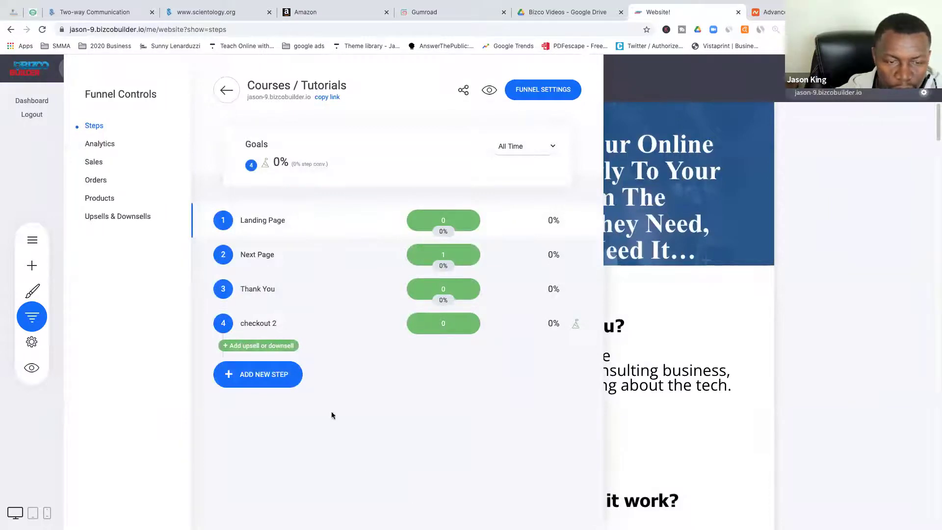
click(654, 280)
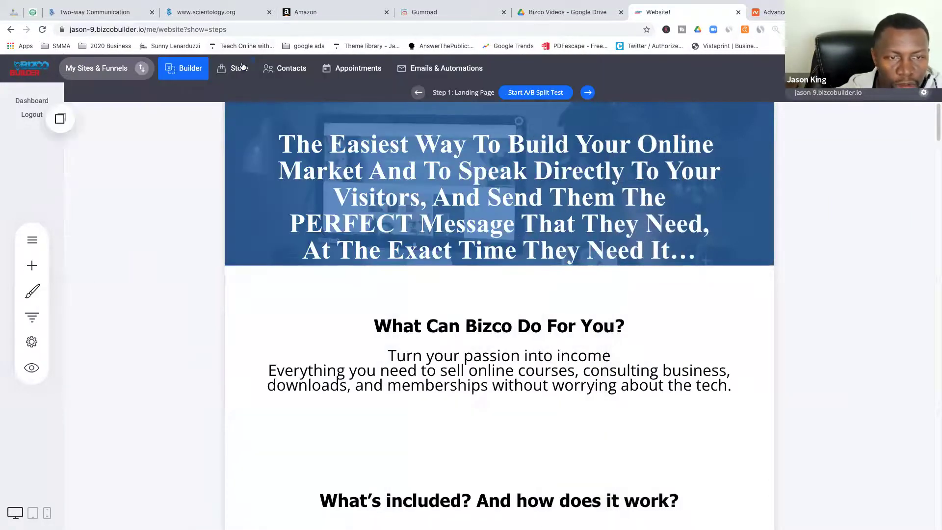
click(234, 73)
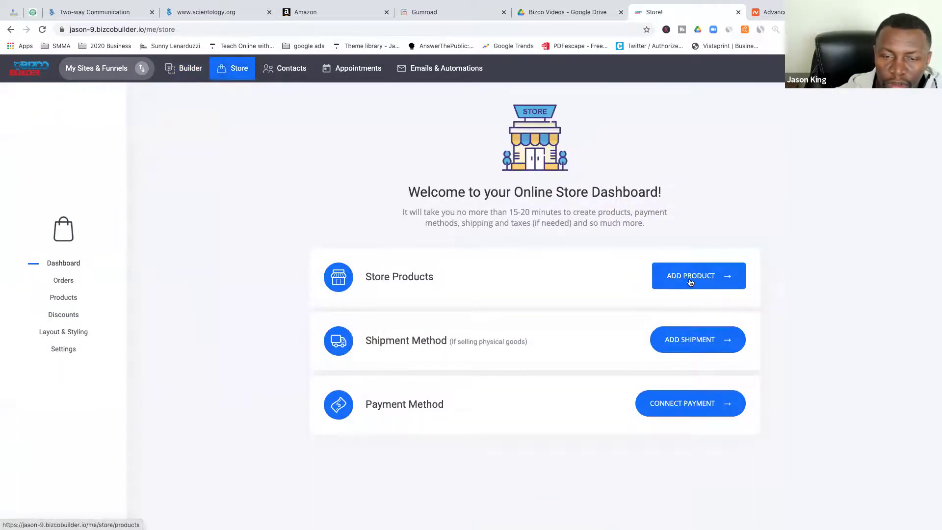
Add a new Digital Product from the Affiliate Funnel store's Products page.
click(690, 278)
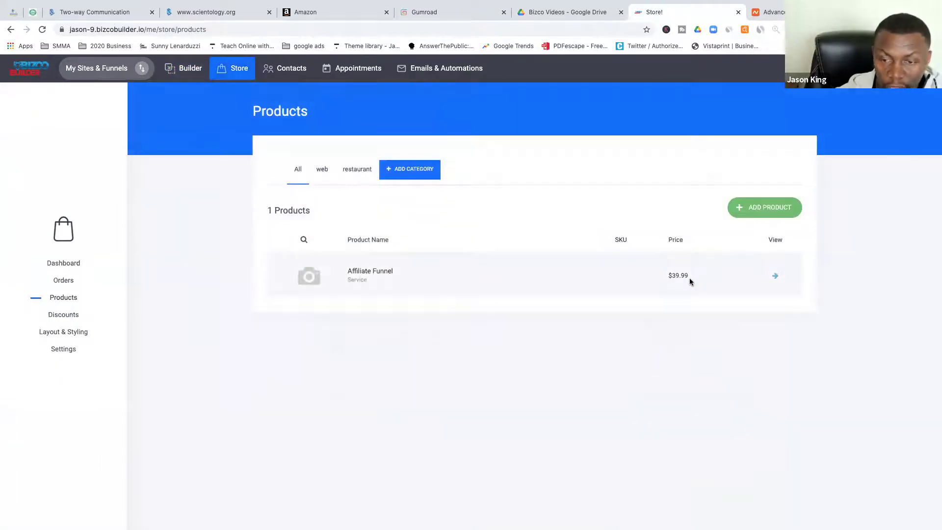
click(743, 207)
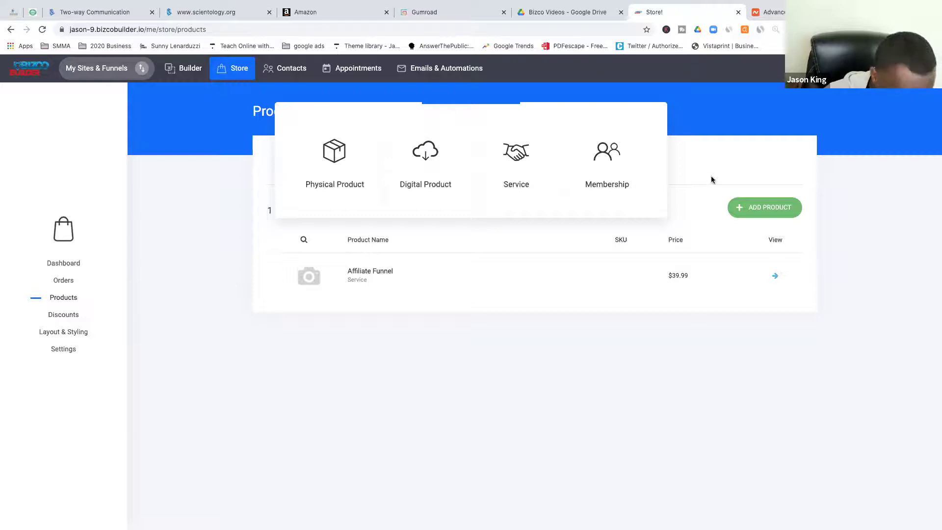
click(432, 169)
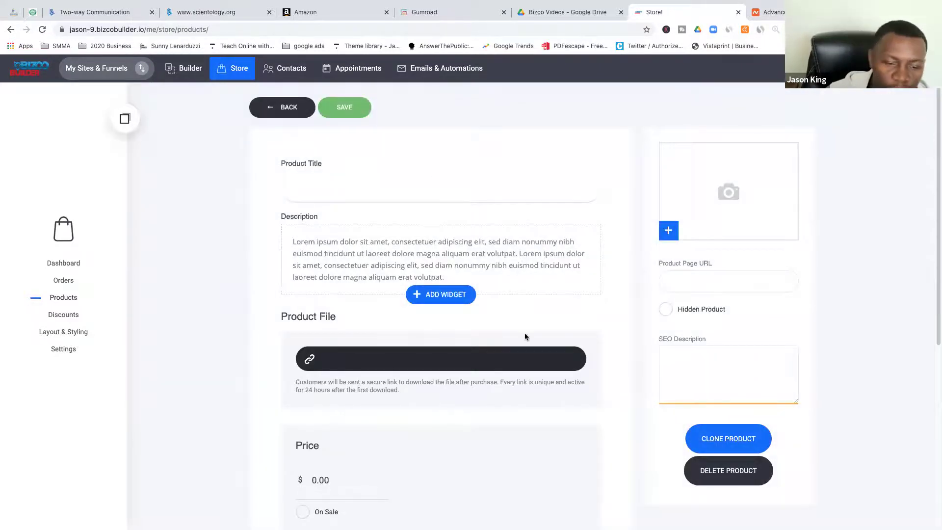
Open the File Manager from the Product File bar and browse the stored image thumbnails.
scroll(516, 373, down, 5)
scroll(505, 412, up, 5)
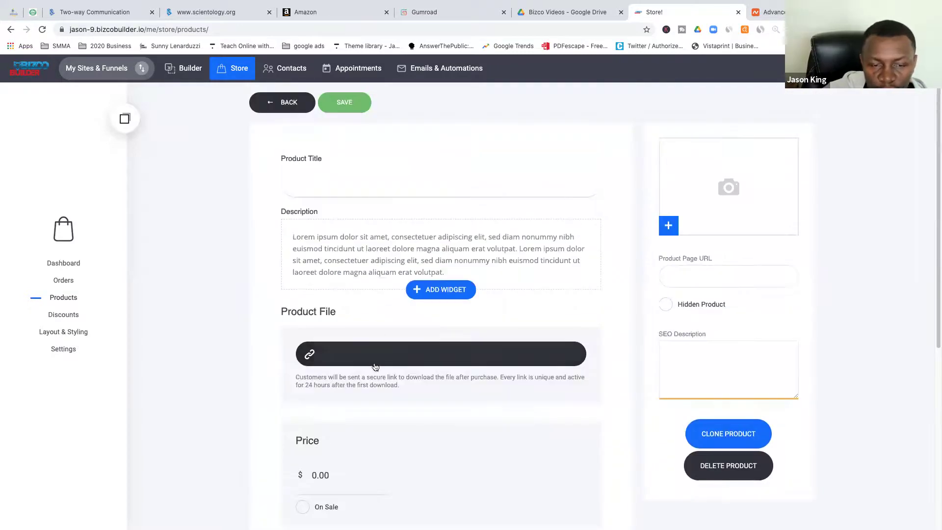
click(328, 362)
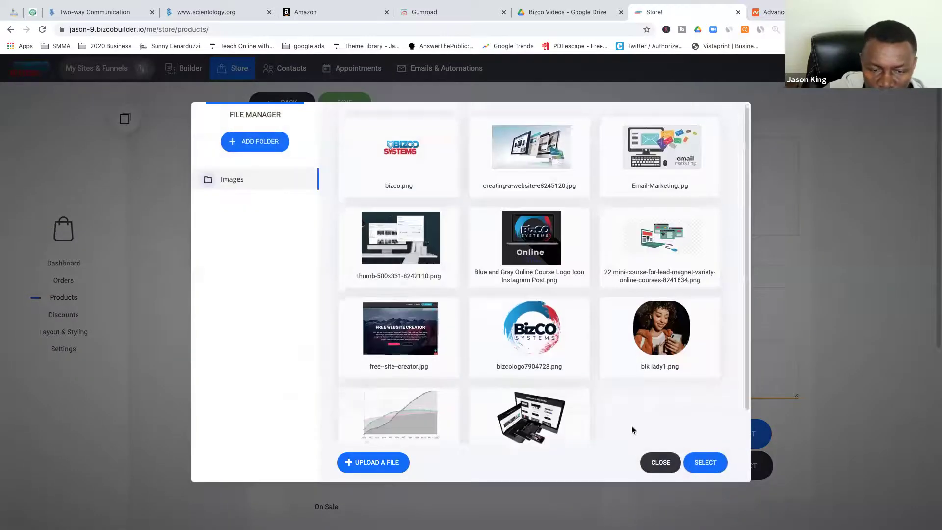
scroll(632, 426, down, 1)
click(558, 328)
click(692, 333)
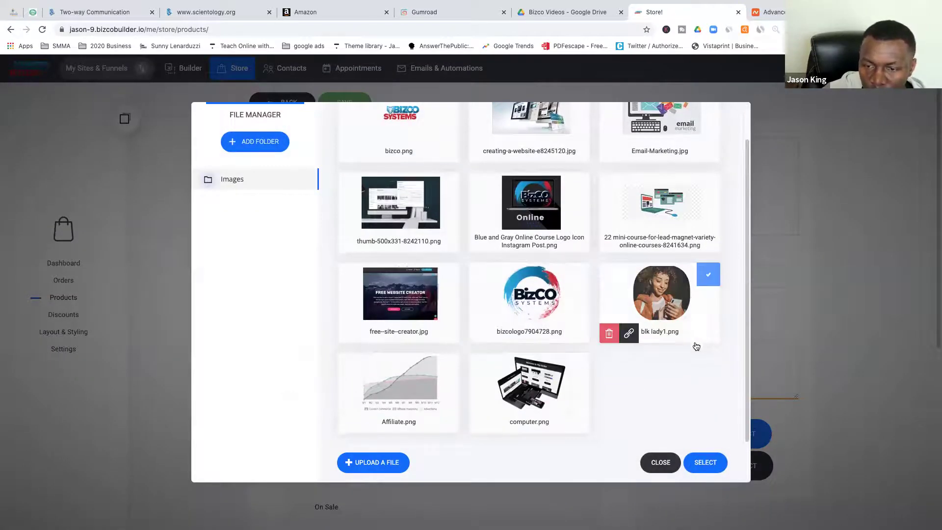
scroll(682, 350, up, 1)
click(513, 224)
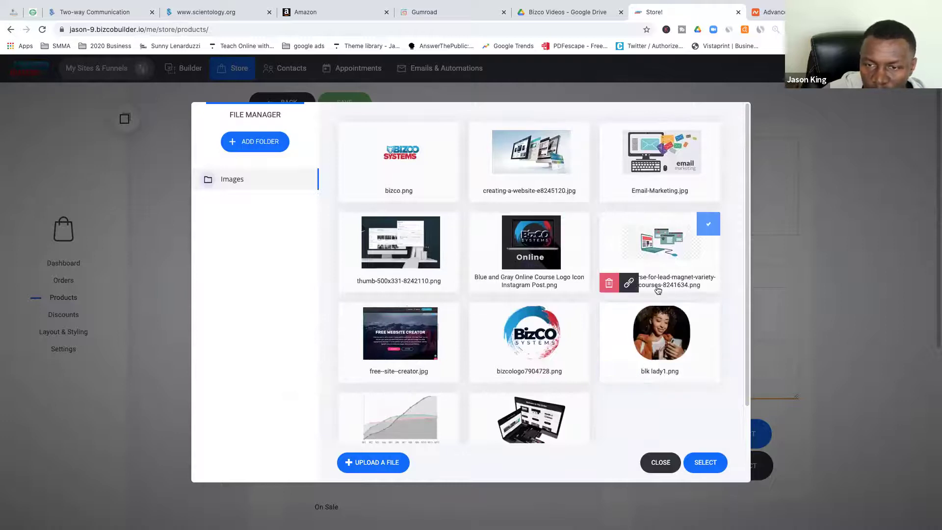
scroll(646, 363, down, 1)
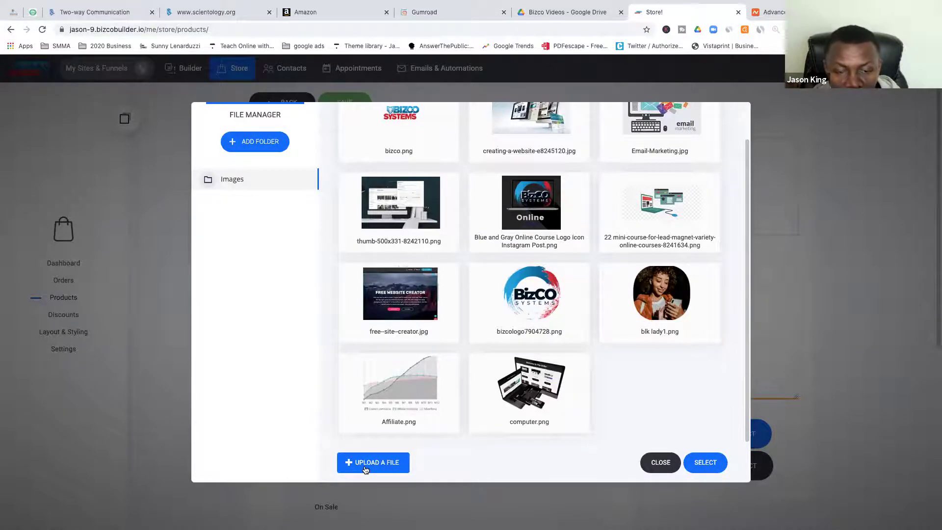
Upload 21 Email Marketing Hacks.pdf from Downloads and attach it as the product file.
click(365, 469)
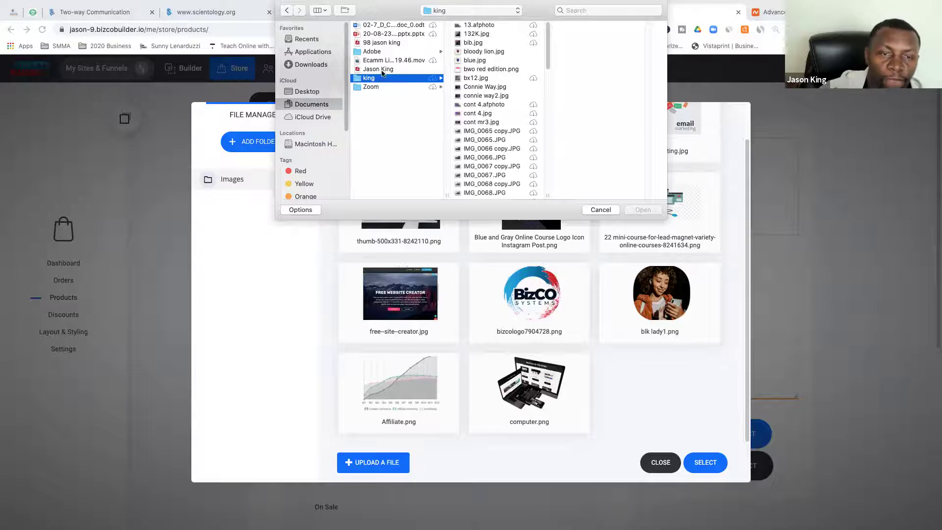
click(315, 64)
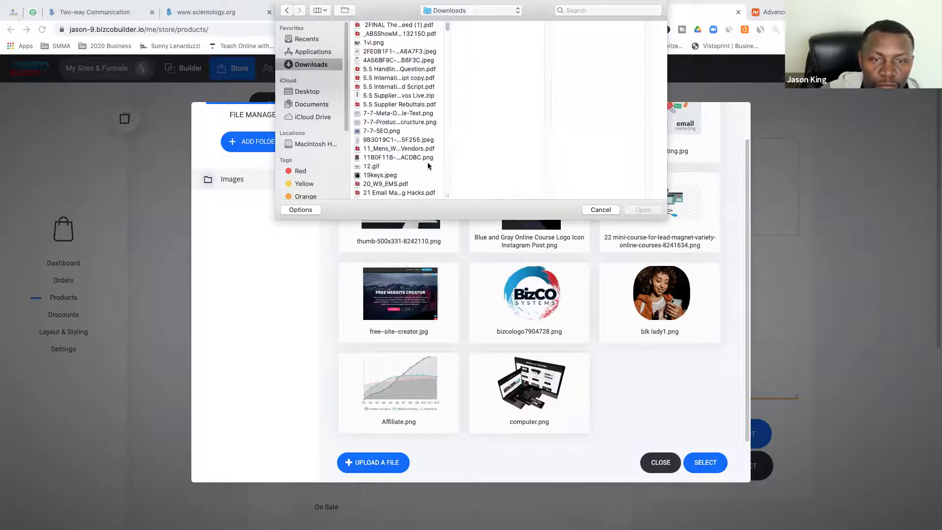
scroll(390, 115, down, 5)
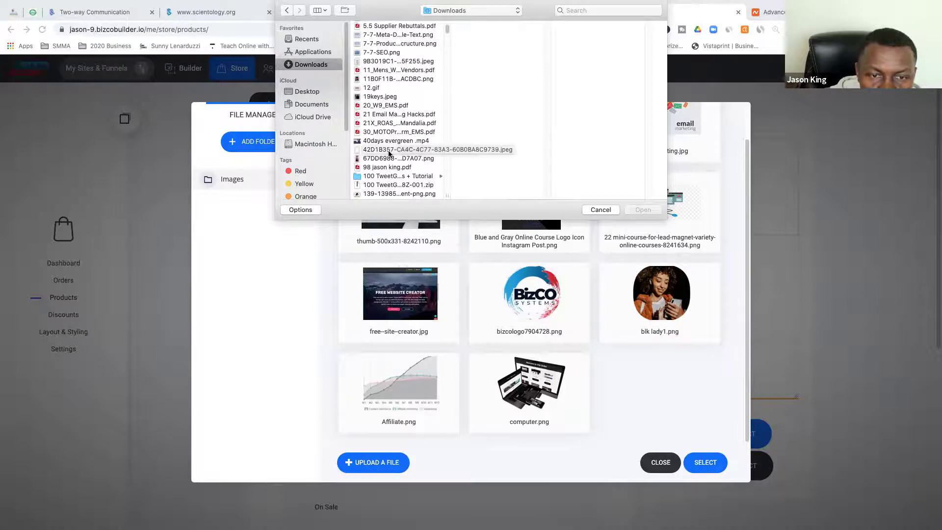
click(389, 115)
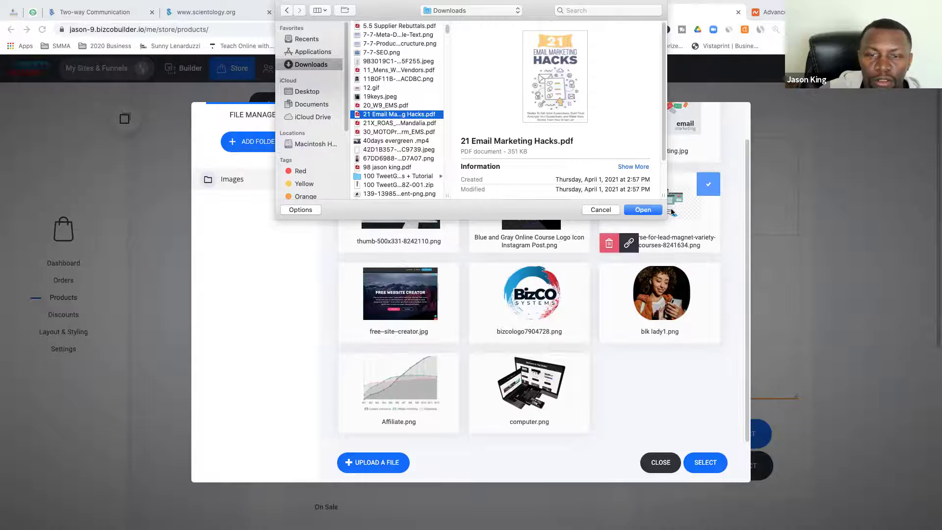
click(643, 210)
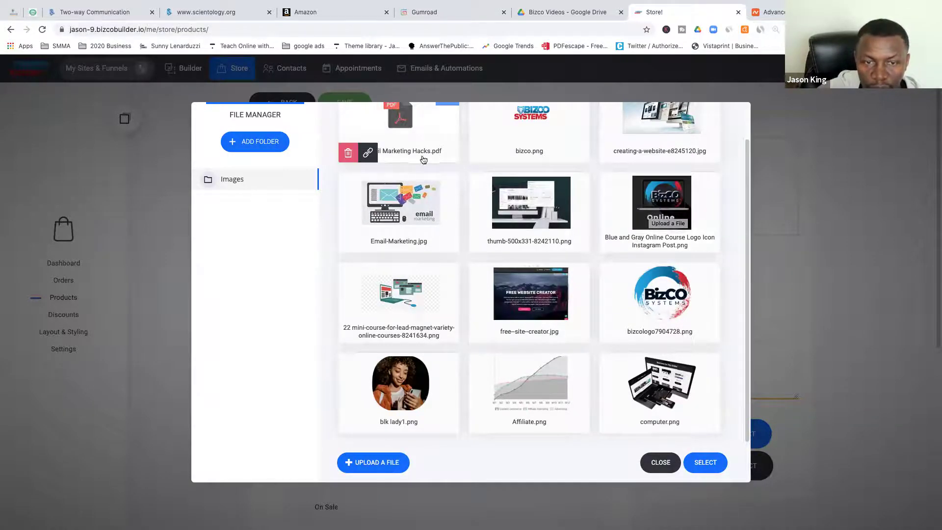
click(447, 103)
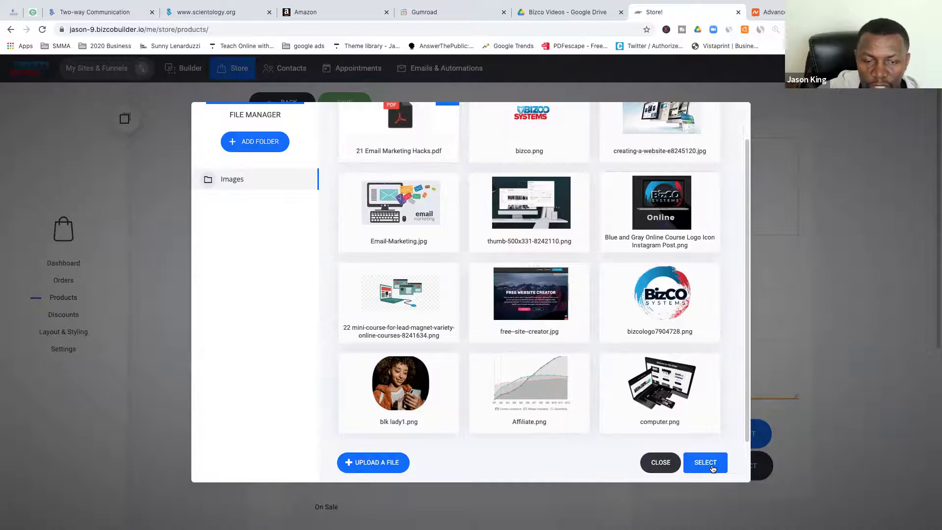
click(712, 464)
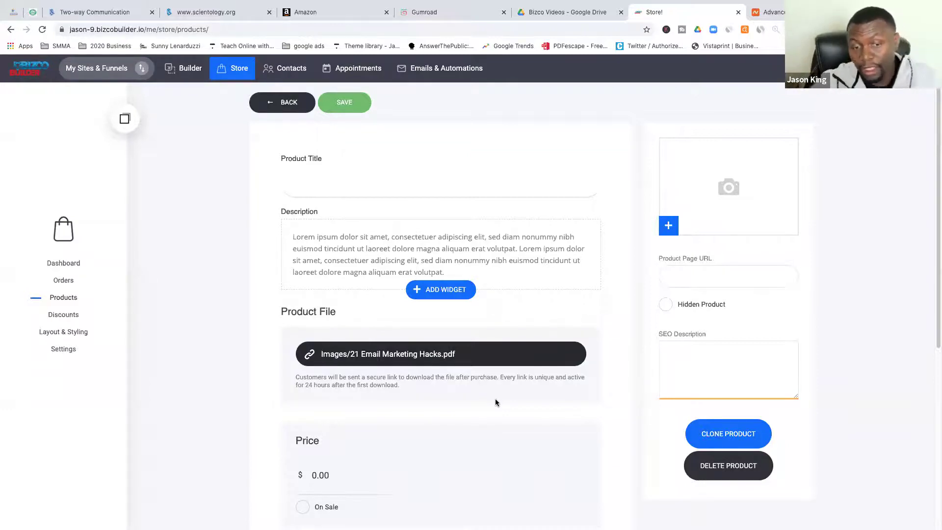
Enter 25.00 as the product price and put the product on sale.
scroll(406, 380, down, 1)
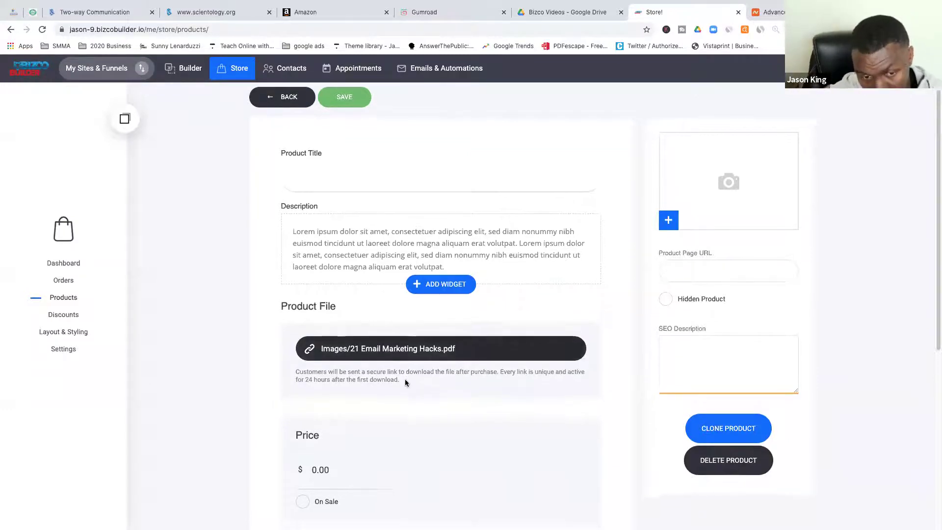
scroll(405, 382, down, 1)
scroll(410, 404, down, 1)
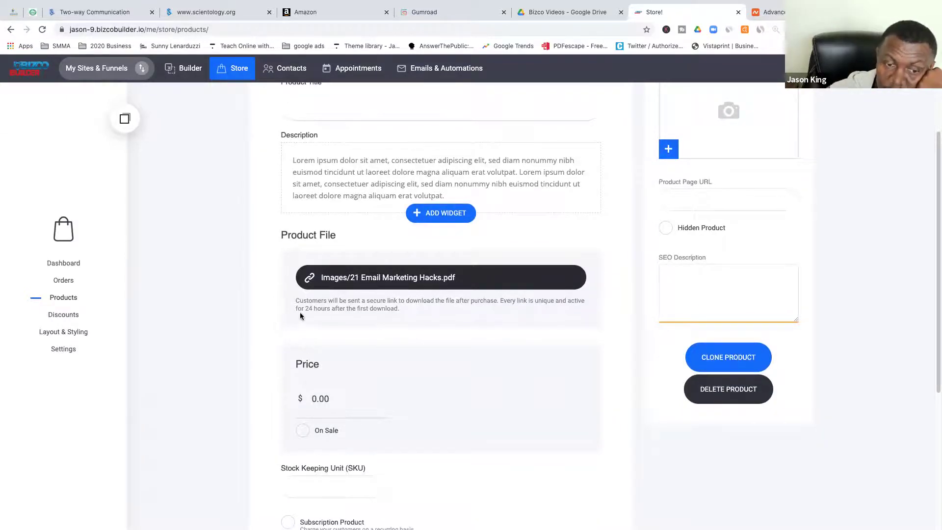
double_click(340, 402)
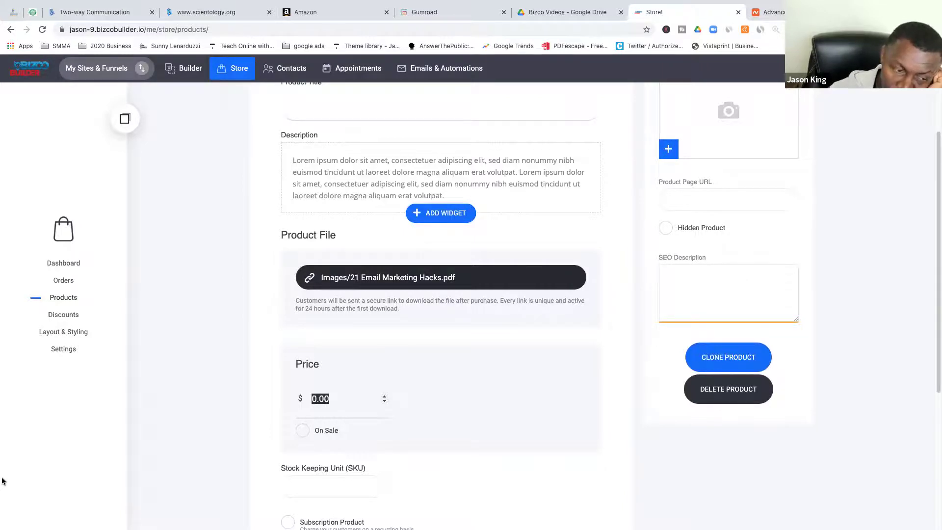
text(2)
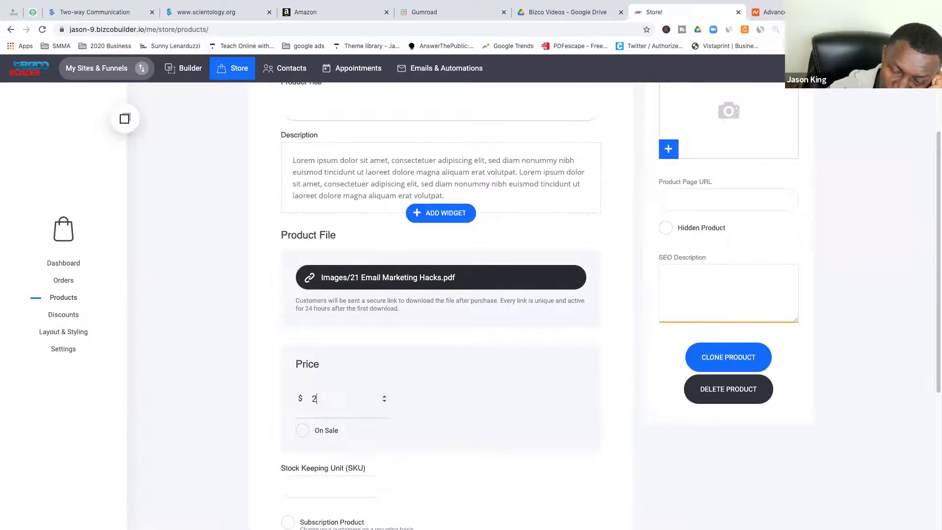
text(5.00)
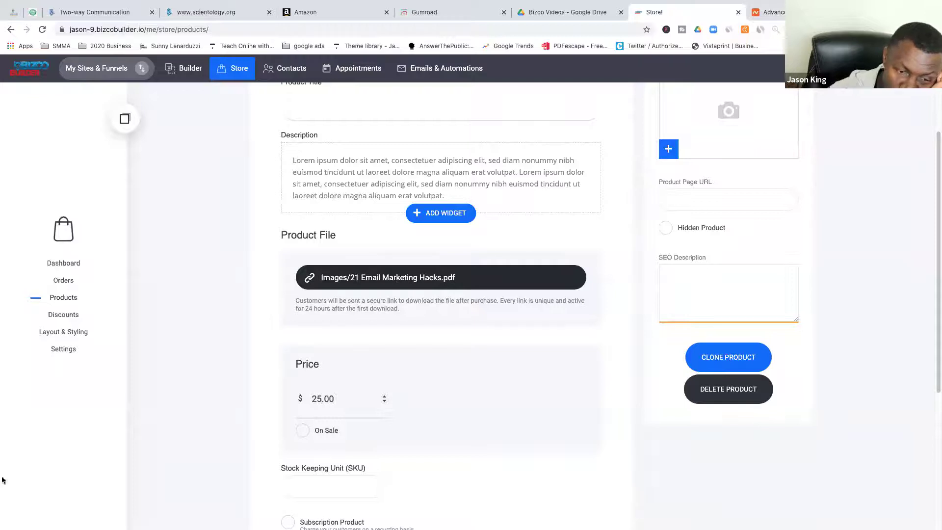
scroll(432, 410, down, 4)
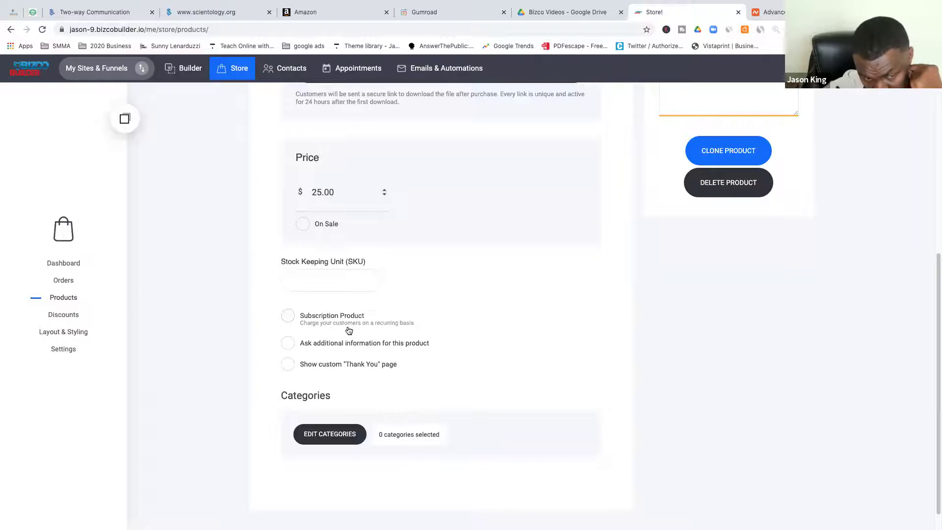
scroll(348, 328, up, 1)
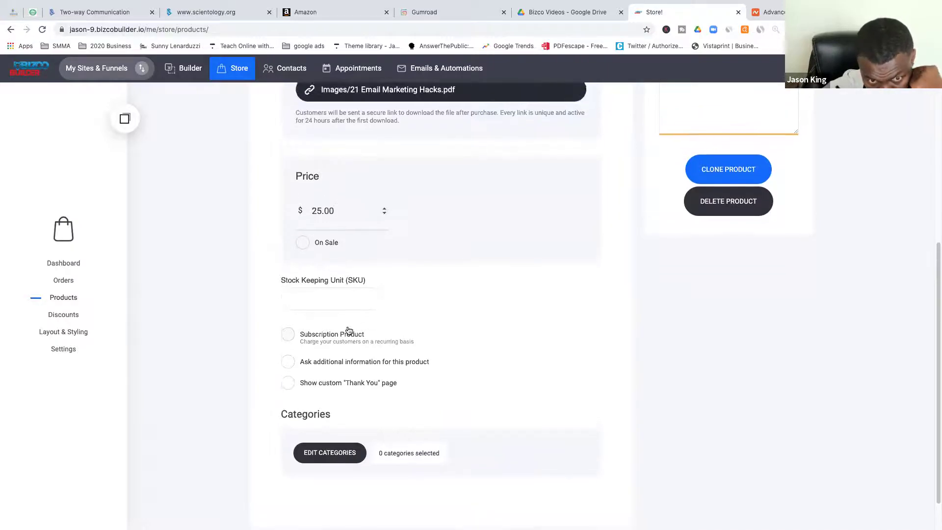
click(303, 246)
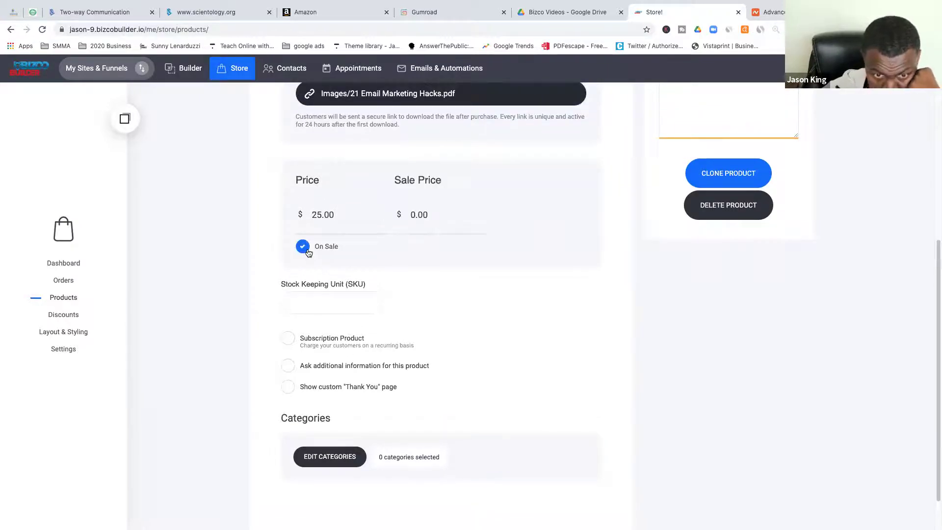
Change the regular price to 59.00 and set the sale price to 25.99.
double_click(314, 215)
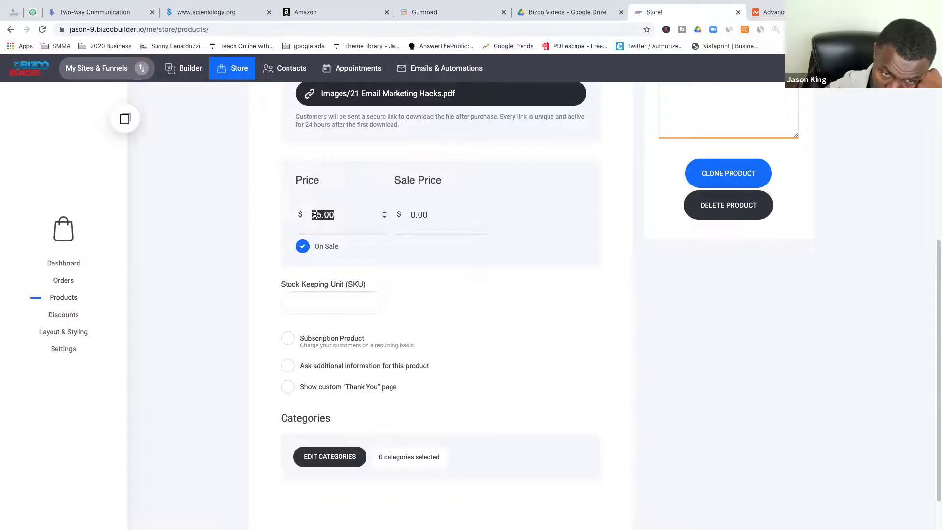
text(59)
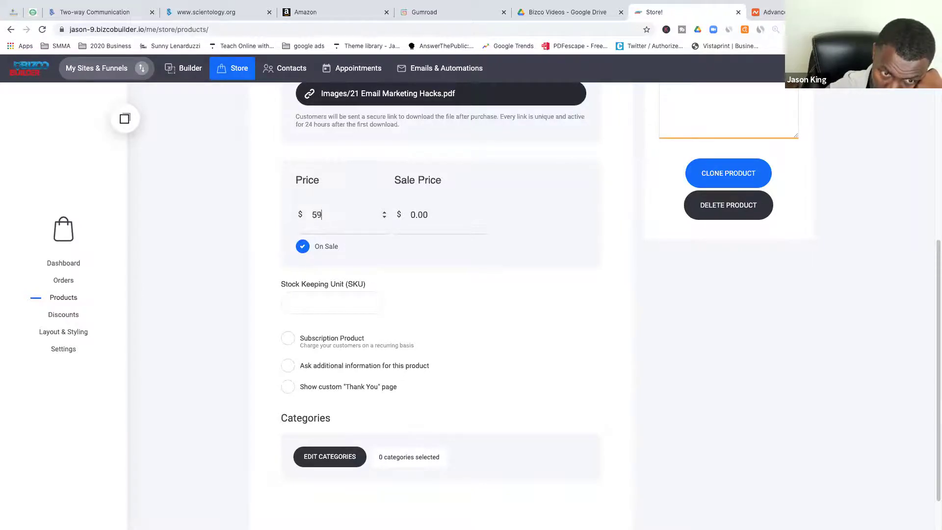
text(00)
click(407, 214)
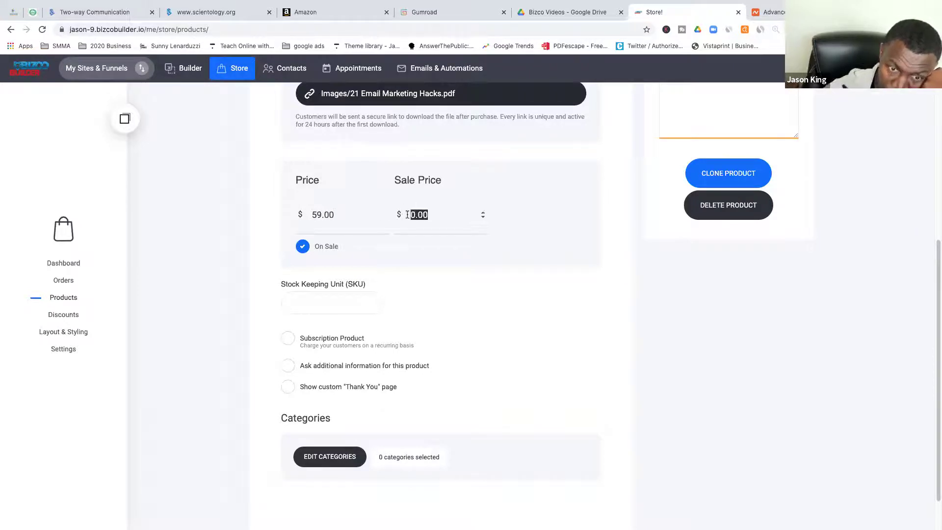
text(25)
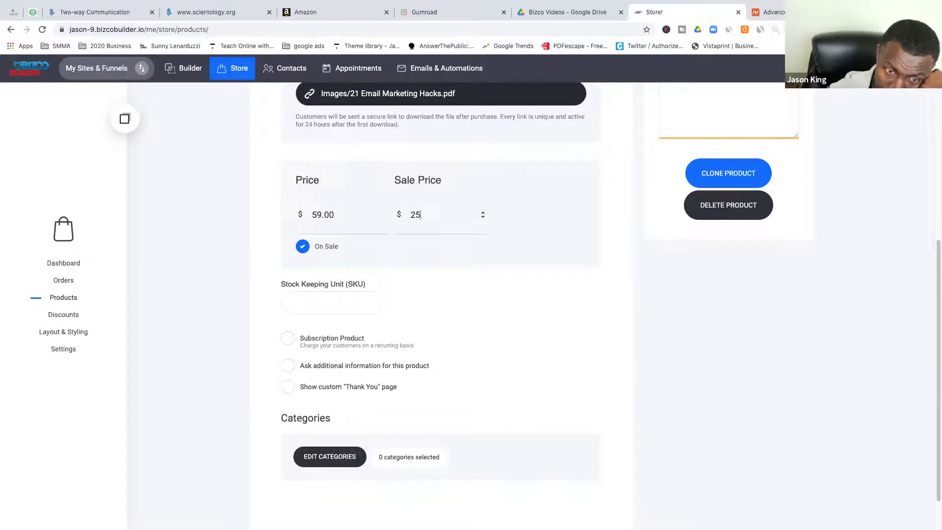
text(.00)
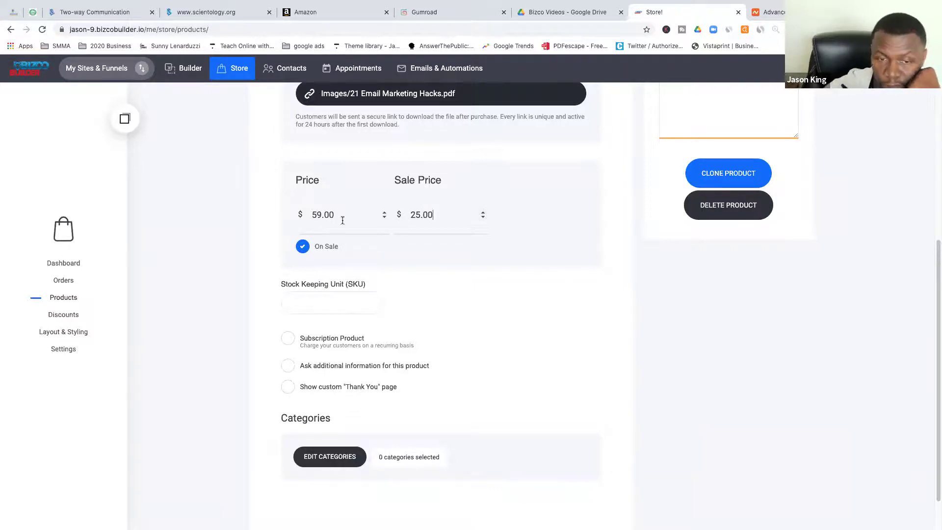
double_click(427, 214)
click(430, 215)
key(BackSpace)
key(BackSpace)
text(99)
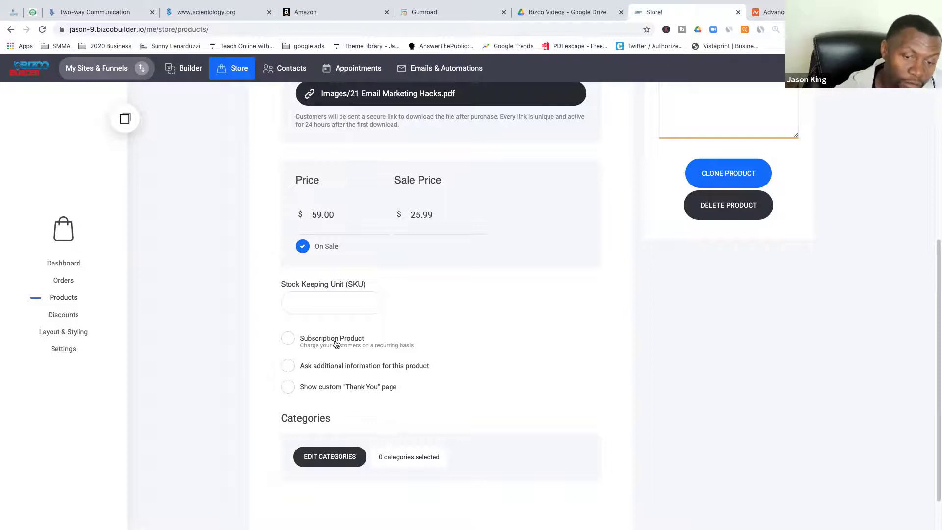
click(295, 341)
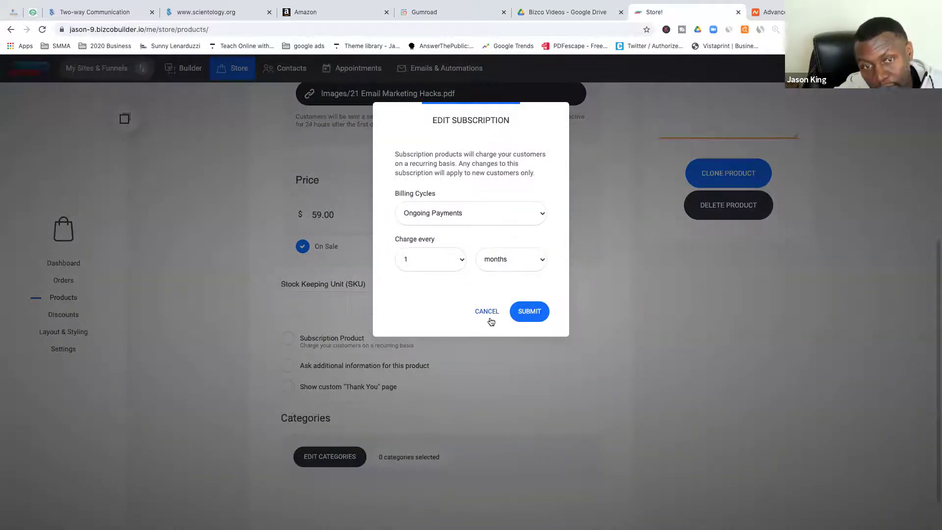
click(477, 218)
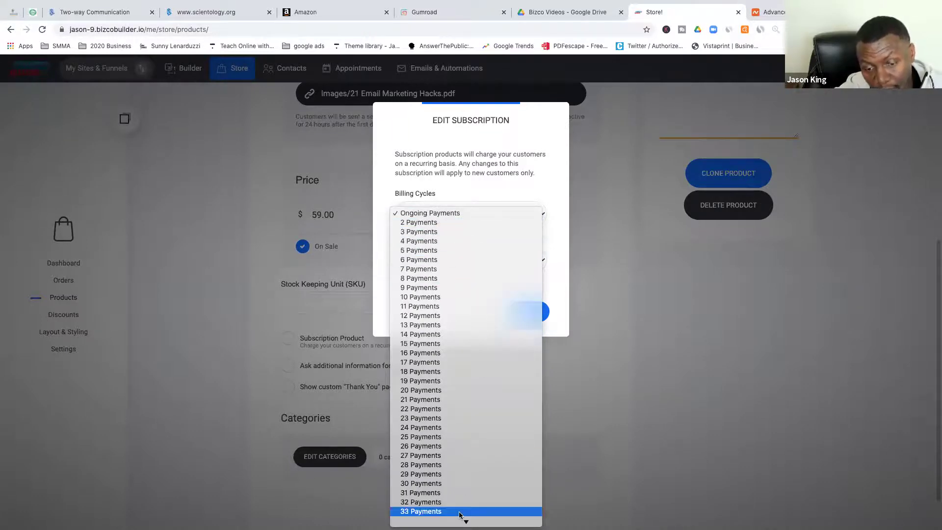
scroll(462, 514, down, 5)
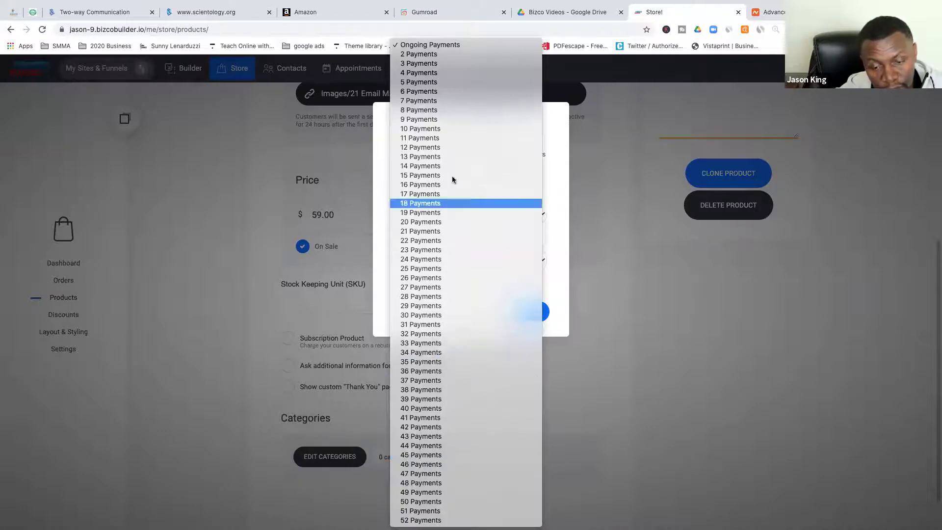
click(652, 238)
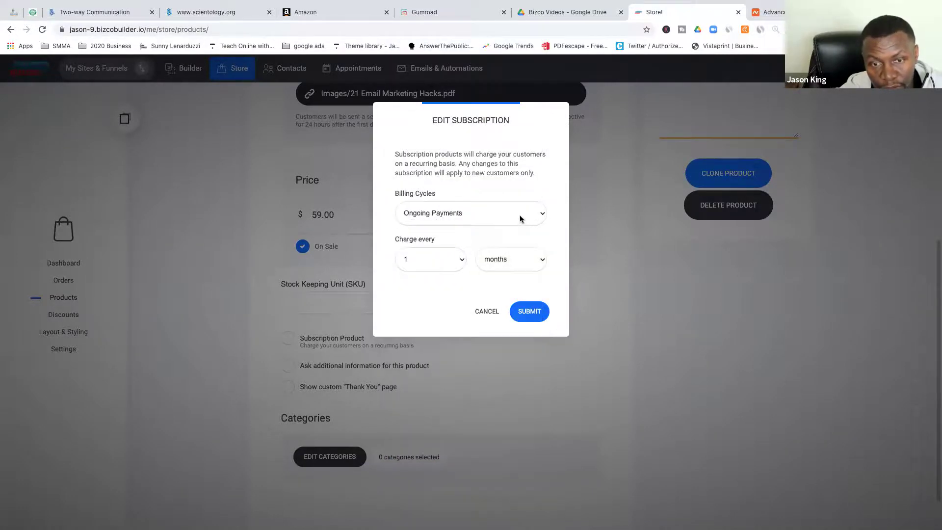
click(462, 263)
click(524, 264)
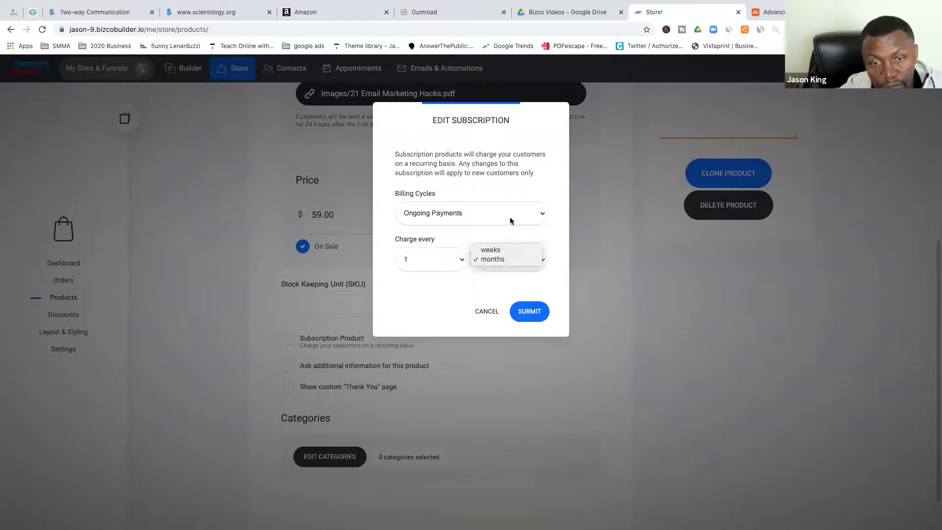
click(487, 313)
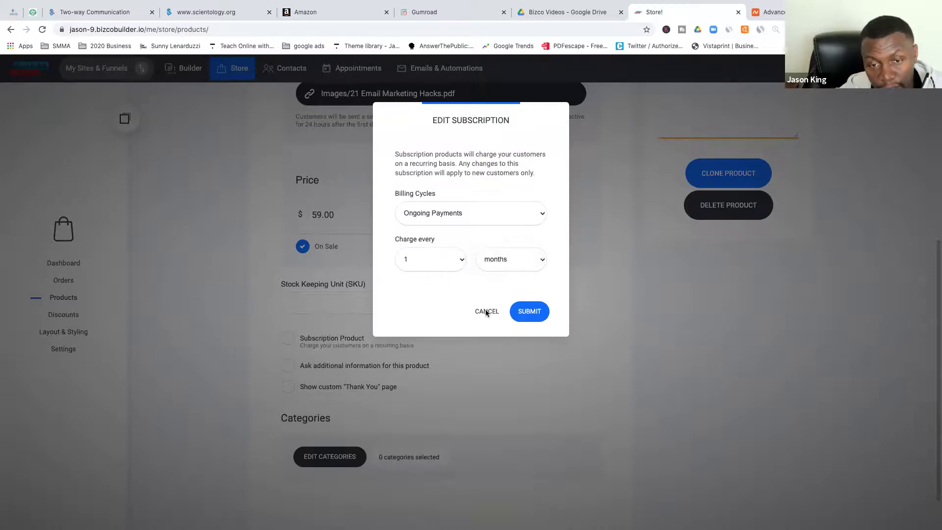
click(449, 222)
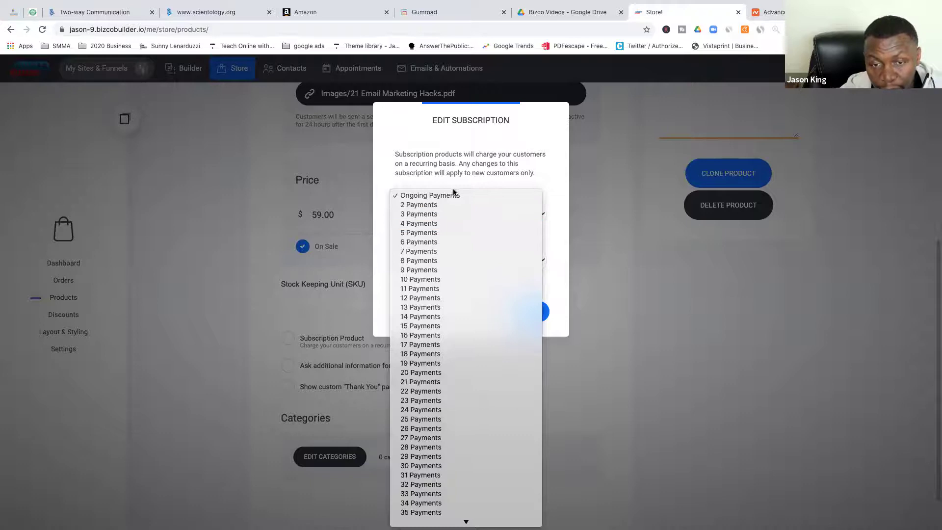
click(455, 195)
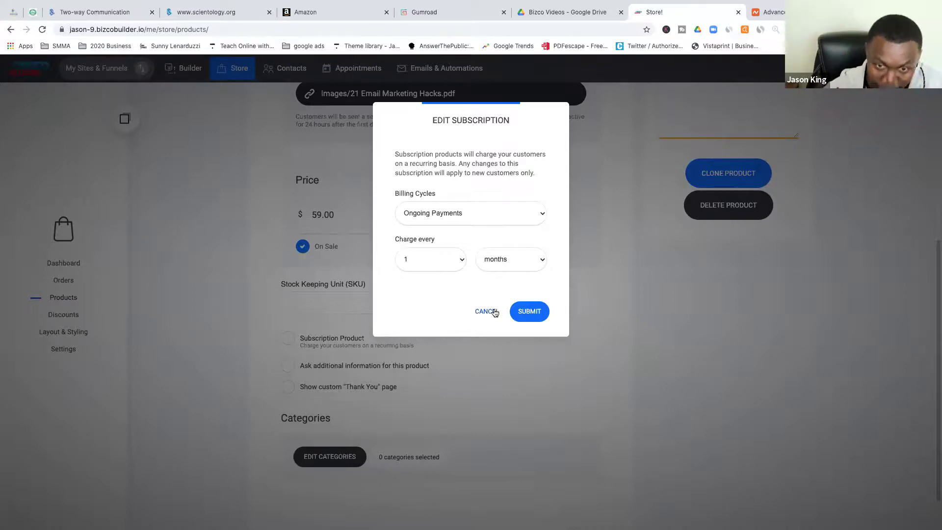
click(495, 312)
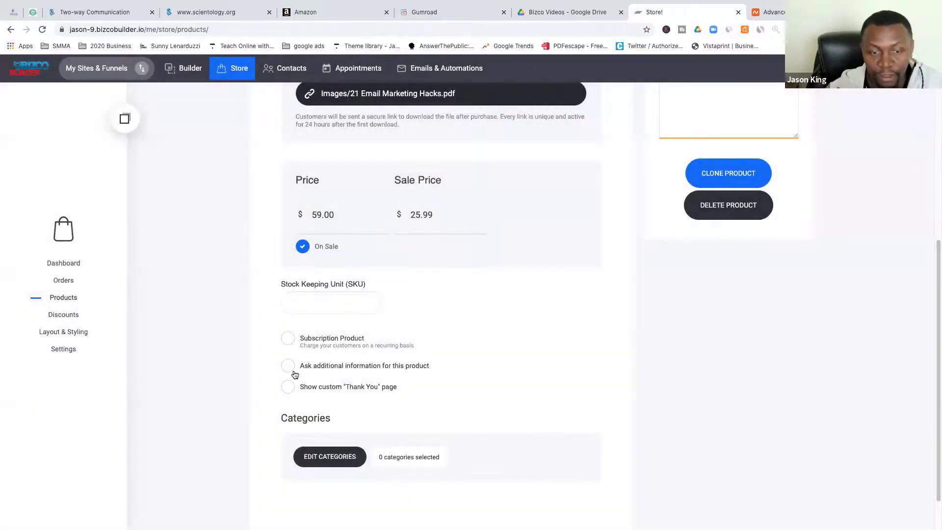
Toggle Ask additional information on and off, then set the email marketing picture as product image.
click(289, 366)
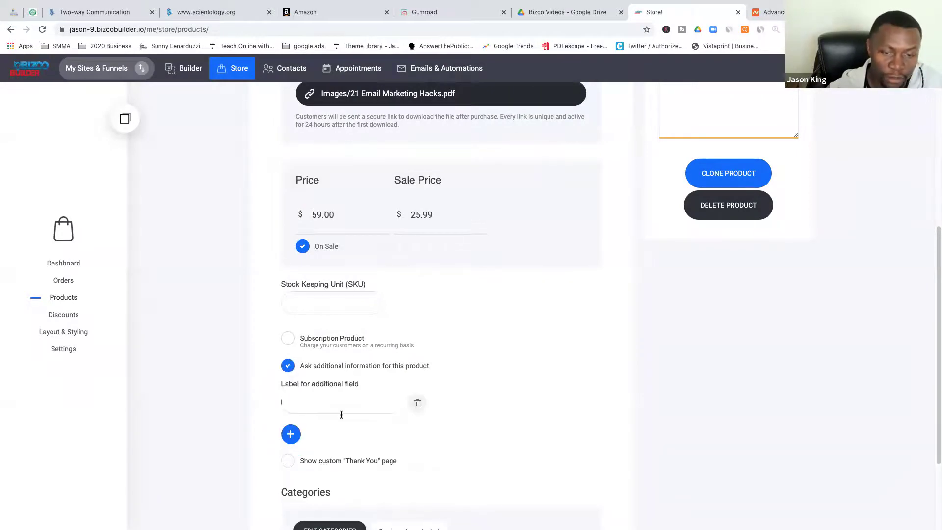
click(291, 369)
scroll(722, 257, up, 5)
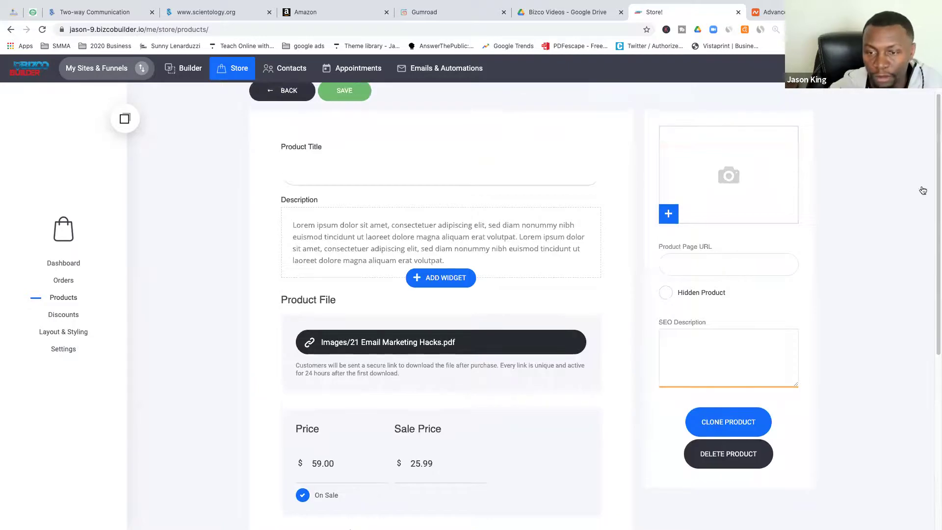
click(671, 214)
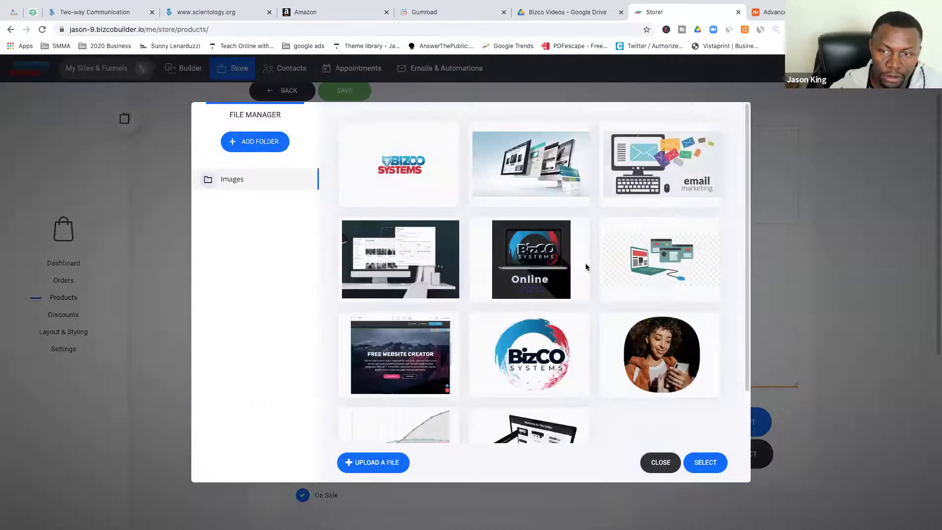
scroll(670, 437, down, 1)
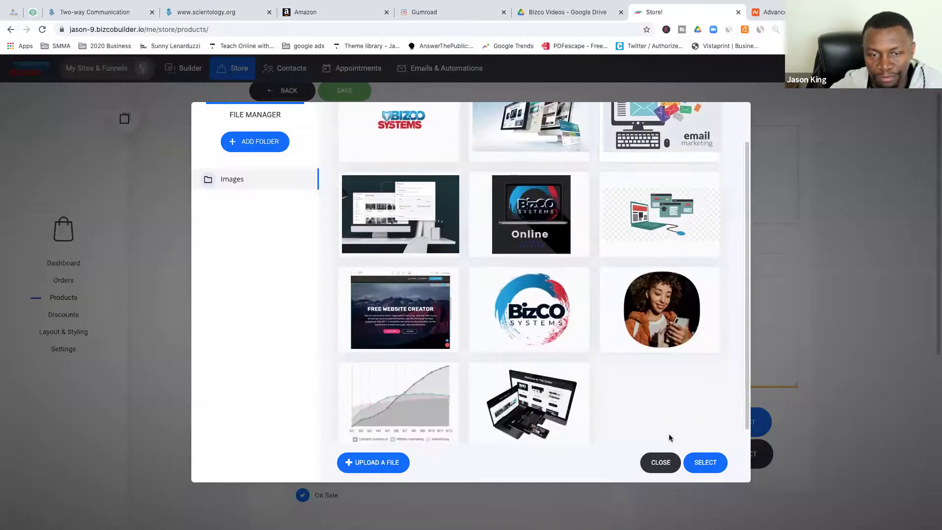
scroll(670, 438, down, 1)
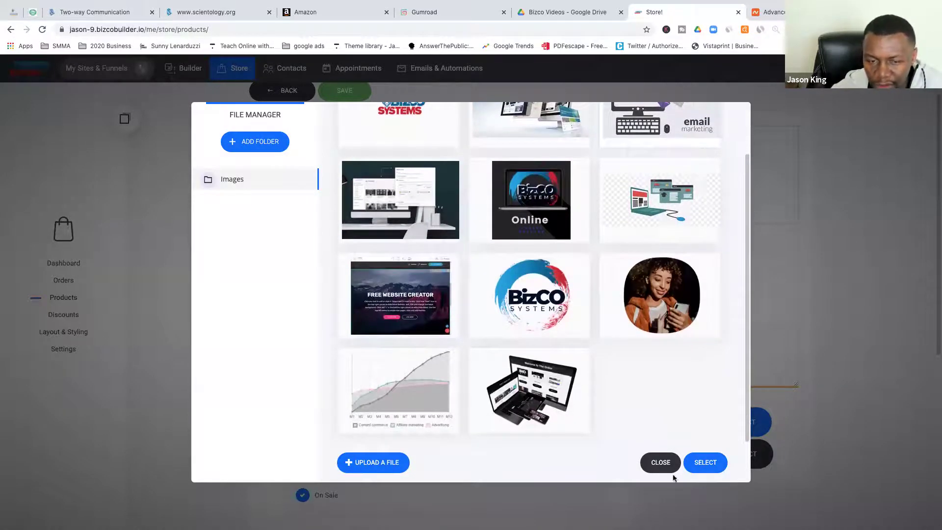
click(705, 462)
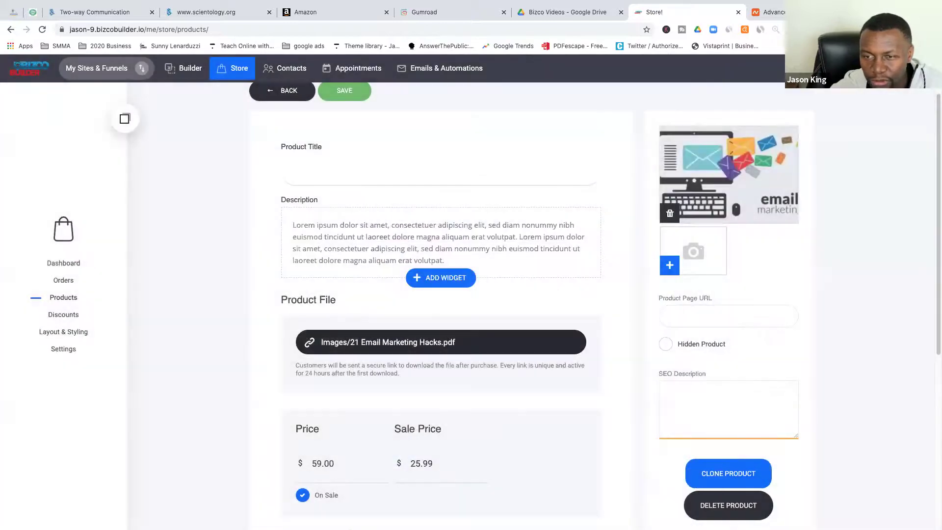
scroll(649, 430, down, 6)
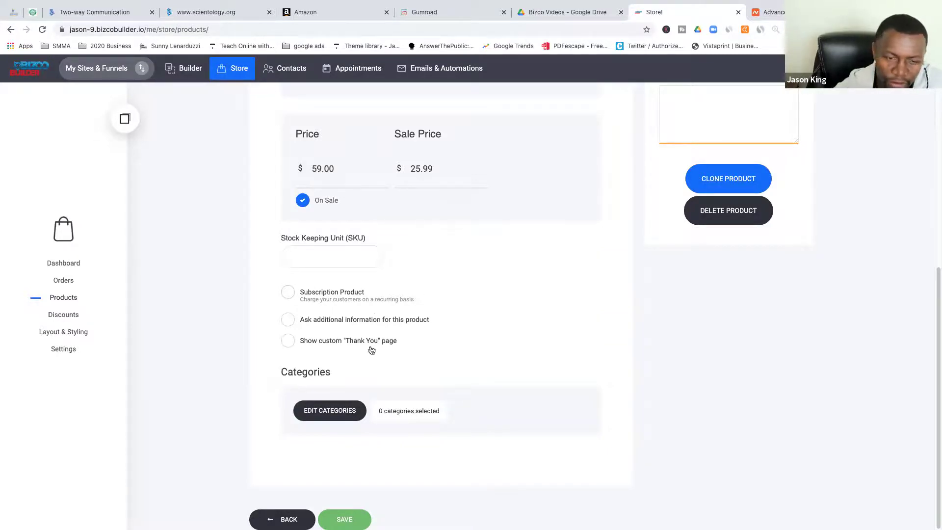
click(293, 347)
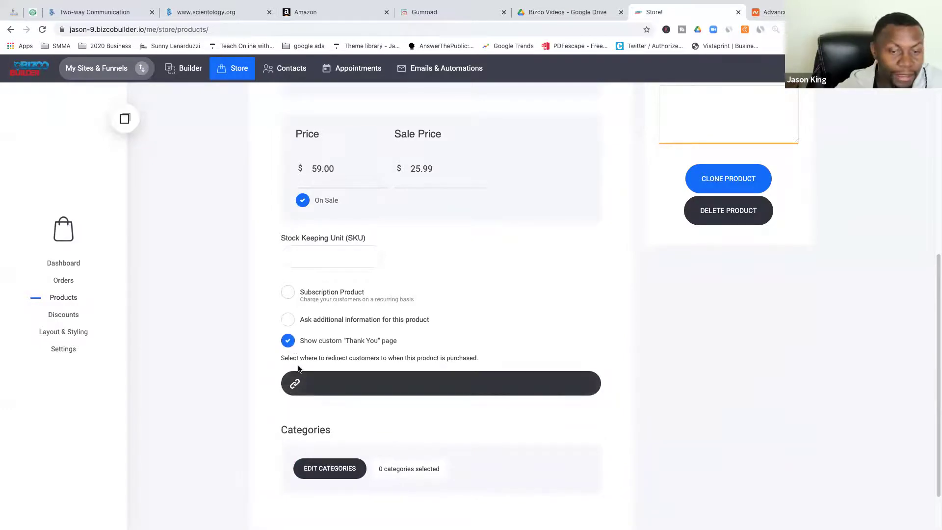
click(313, 388)
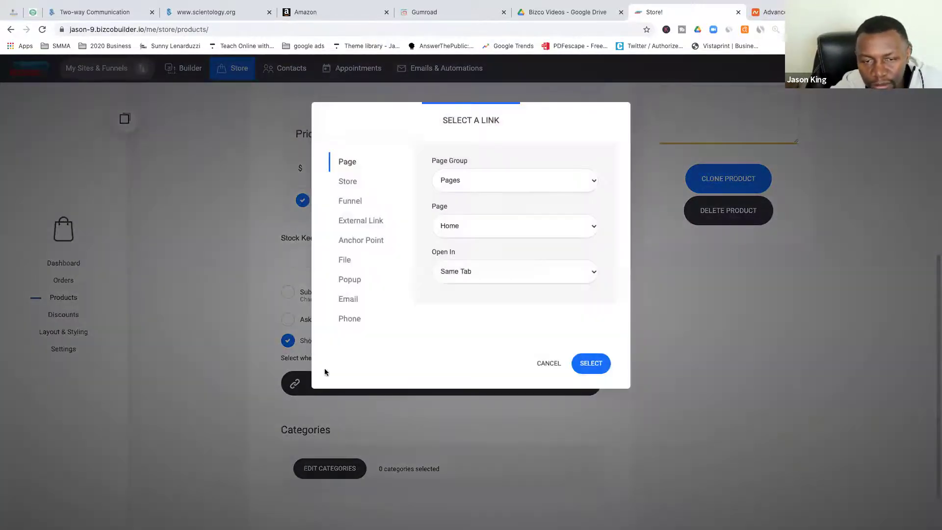
click(359, 225)
click(503, 228)
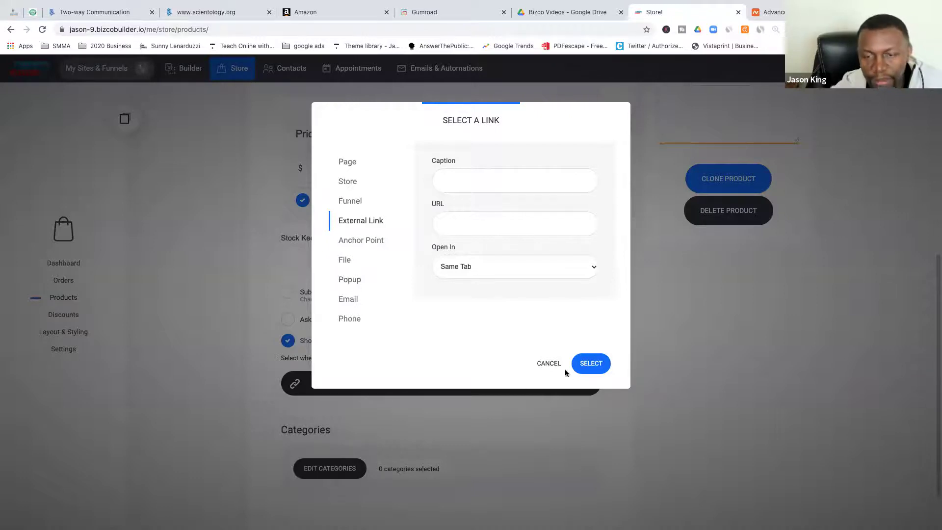
click(547, 363)
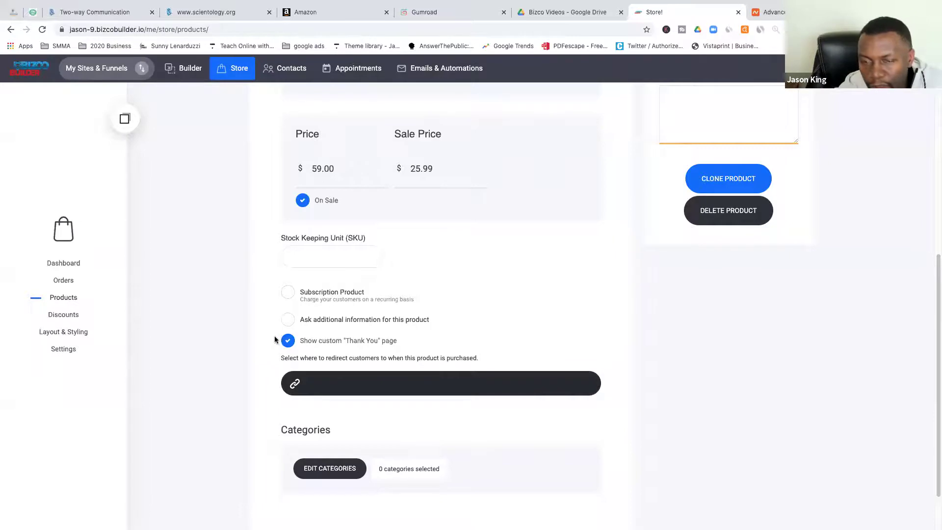
click(288, 343)
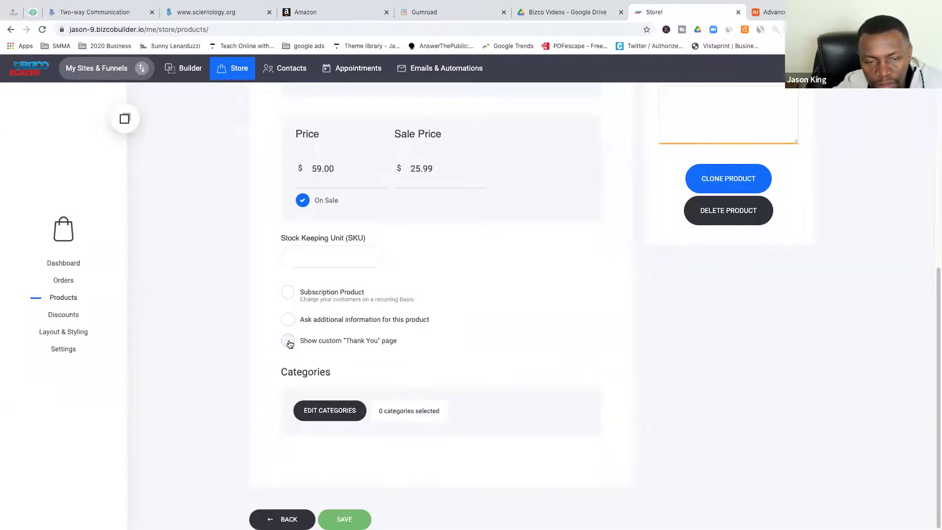
click(289, 342)
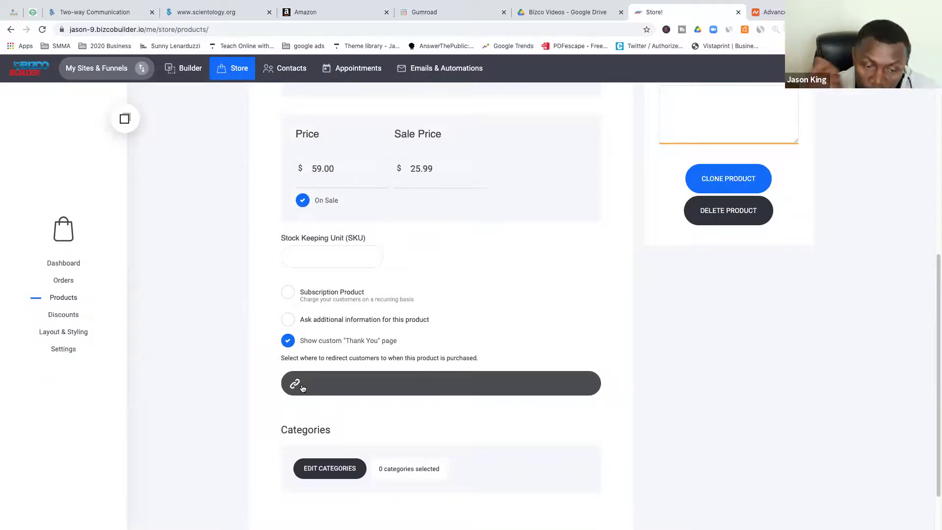
click(289, 340)
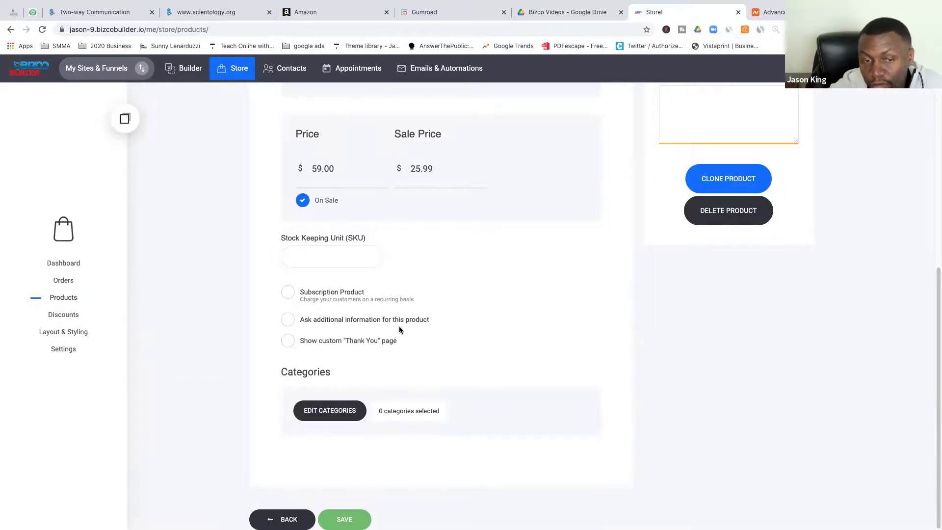
Title the new product 'Monthly'.
scroll(405, 343, up, 6)
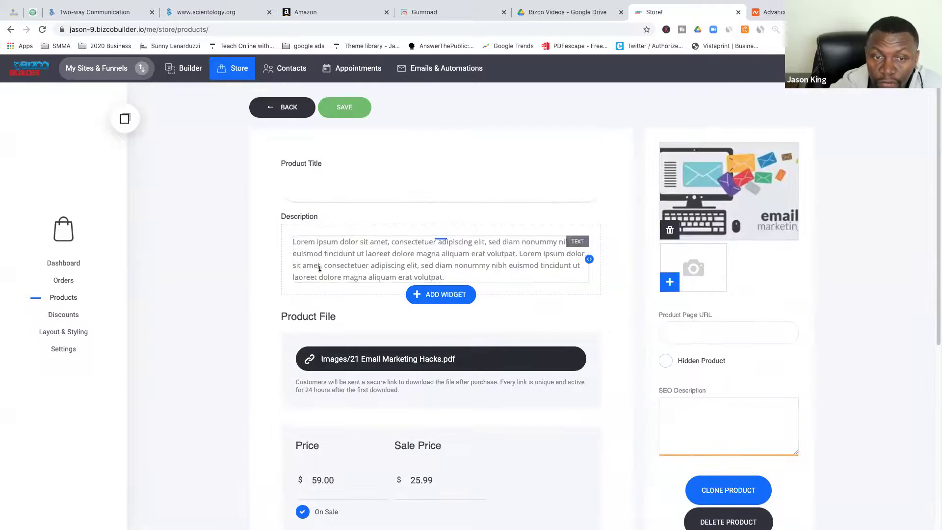
click(304, 192)
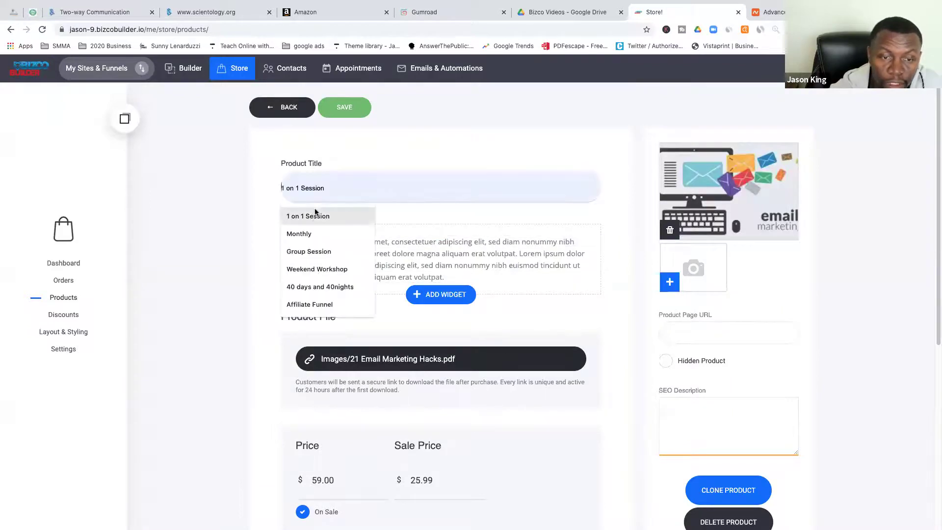
click(311, 234)
Assign the product to the WEB category and save it.
scroll(702, 383, down, 2)
scroll(702, 385, down, 5)
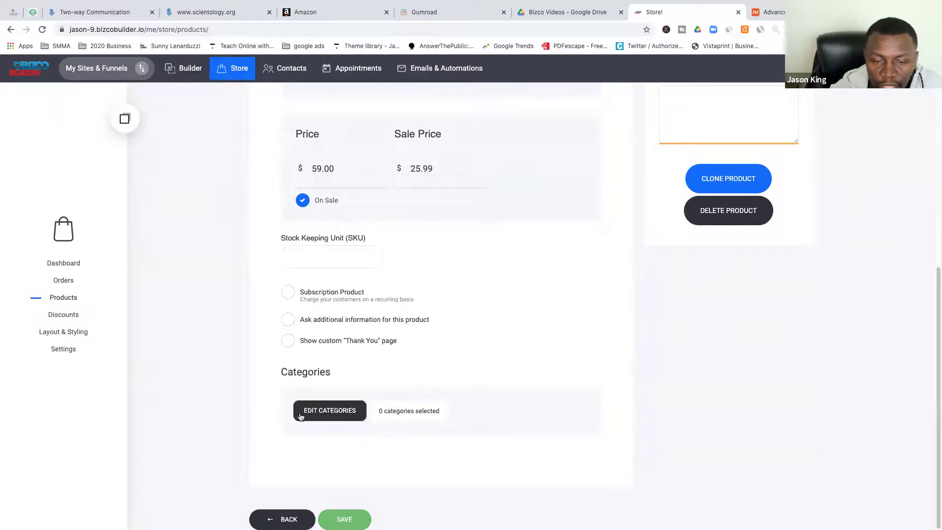
click(325, 412)
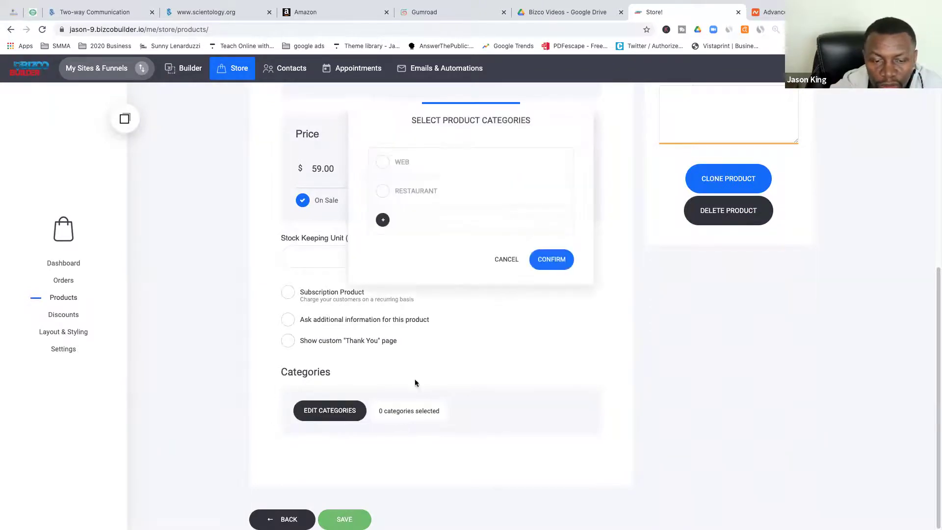
click(384, 157)
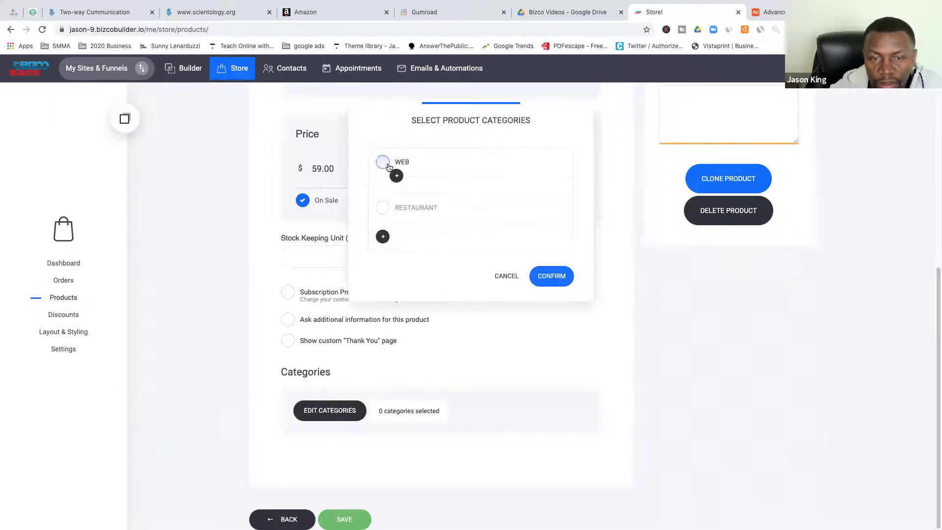
click(561, 276)
click(344, 519)
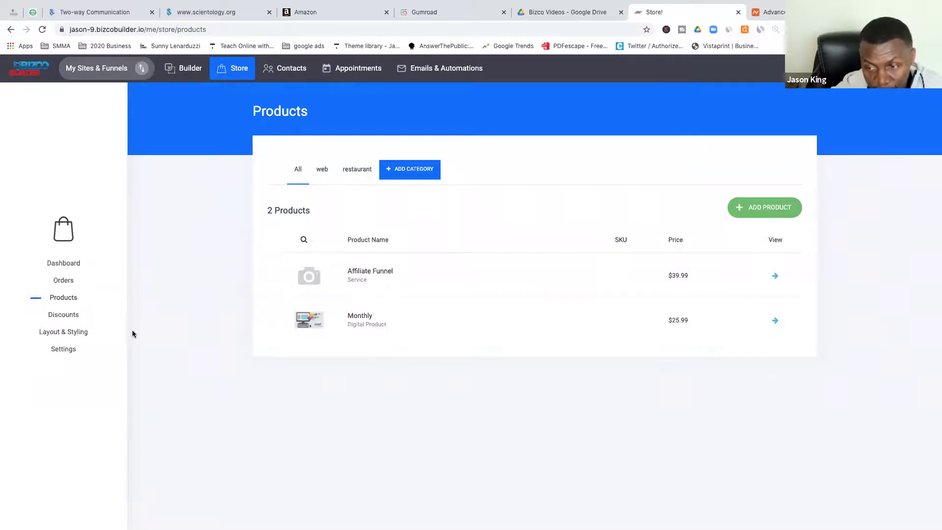
Open the test1 discount under Discounts and make it a flat $100.00 discount.
click(66, 317)
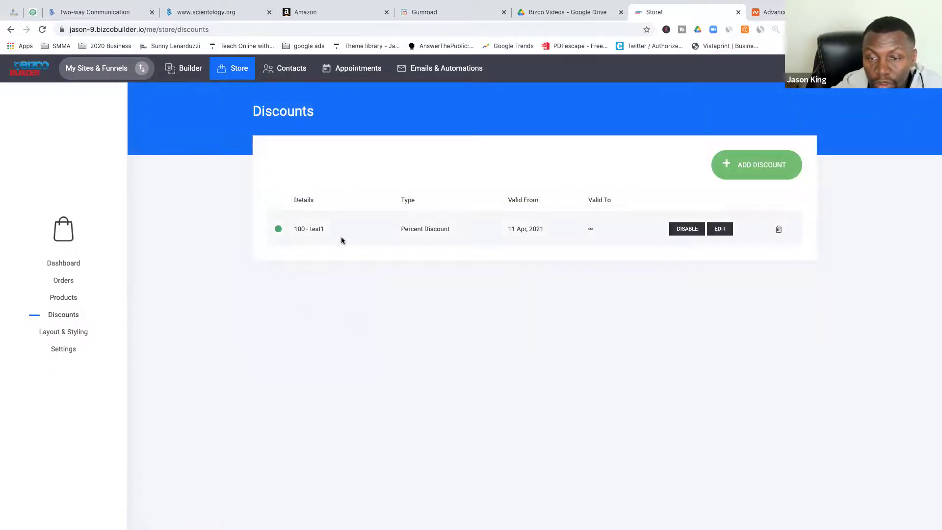
click(724, 230)
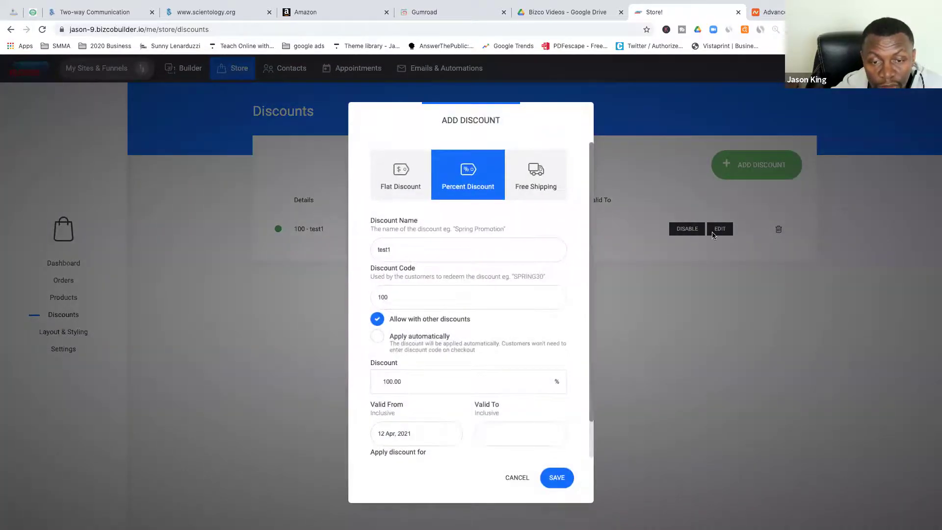
scroll(484, 203, down, 1)
scroll(442, 196, up, 1)
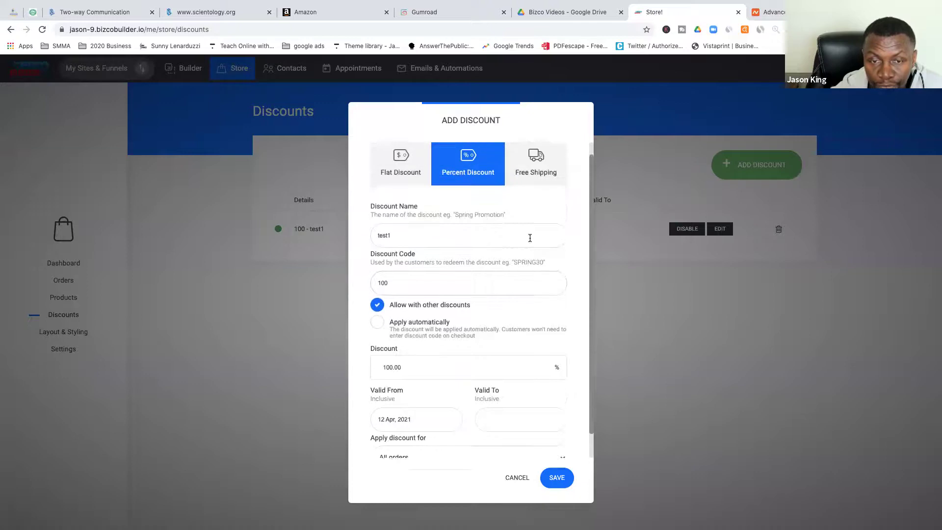
click(412, 193)
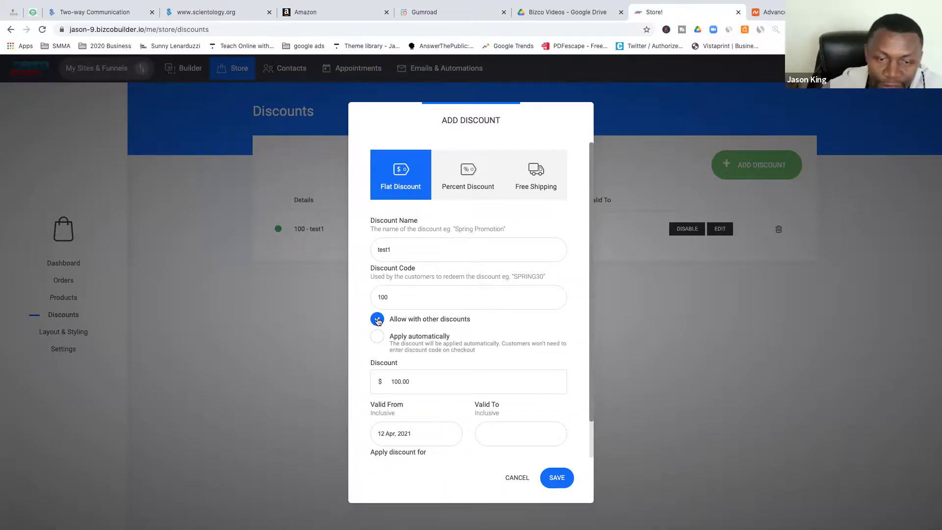
Uncheck 'Allow with other discounts' on the test1 discount.
click(376, 320)
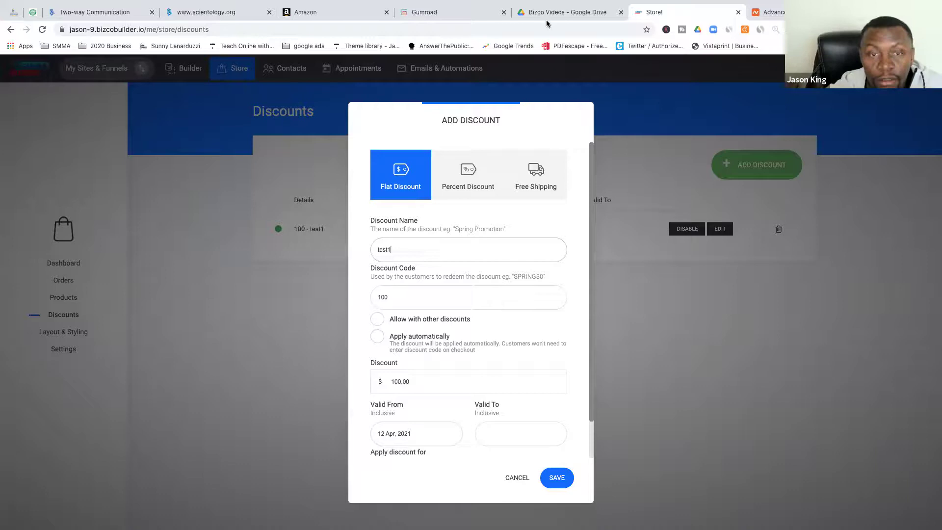
Set the test1 discount's validity from 02 Aug, 2021 to 07 Aug, 2021.
click(424, 430)
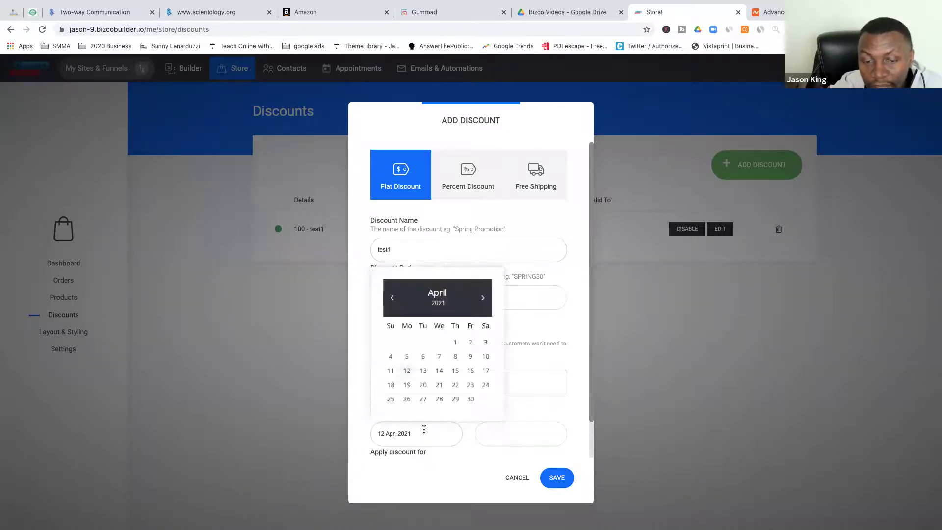
click(484, 298)
click(483, 297)
click(483, 298)
click(484, 298)
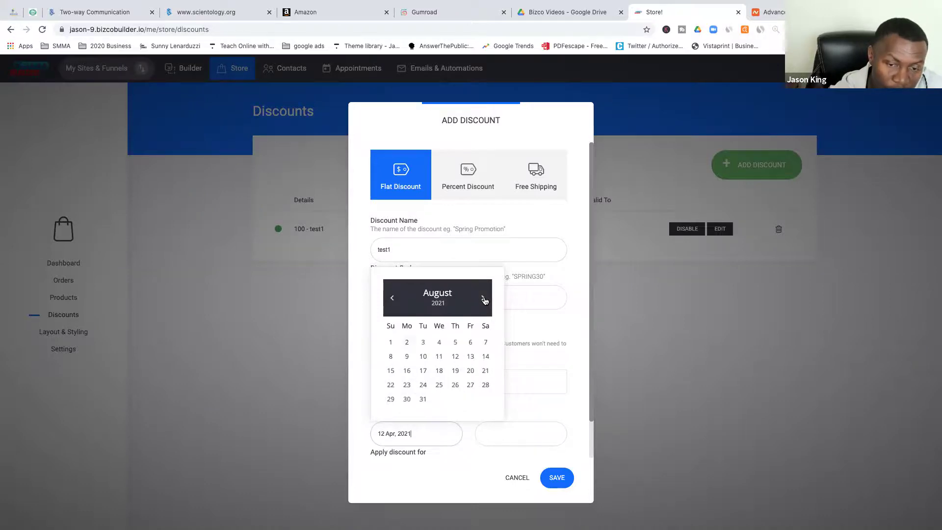
click(407, 343)
click(544, 434)
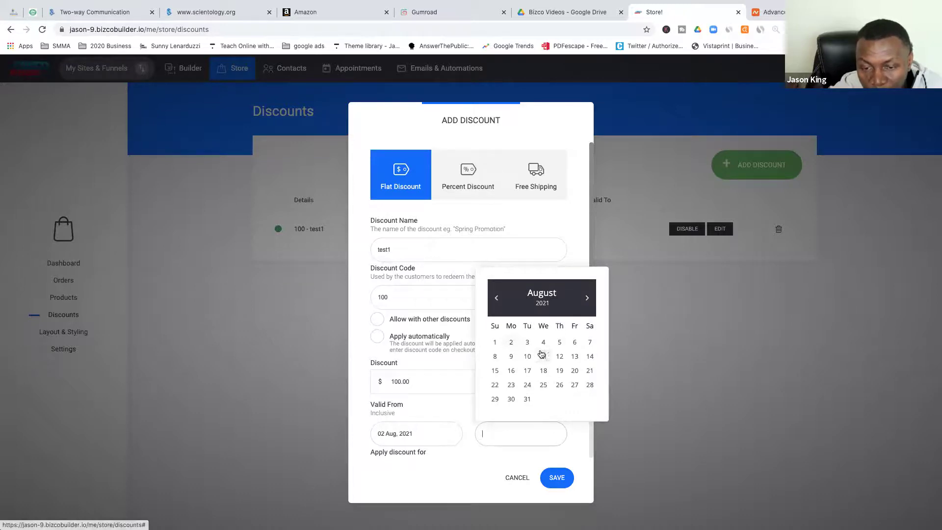
click(589, 342)
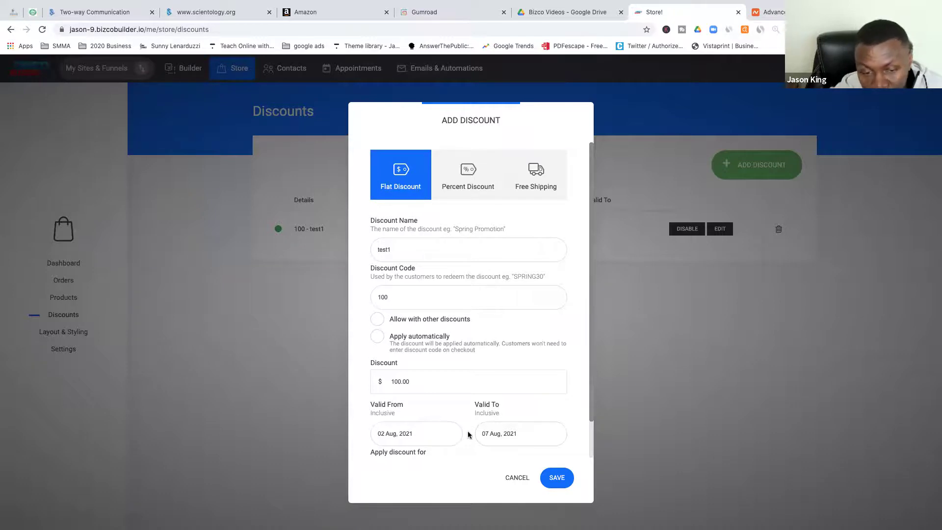
scroll(468, 433, down, 2)
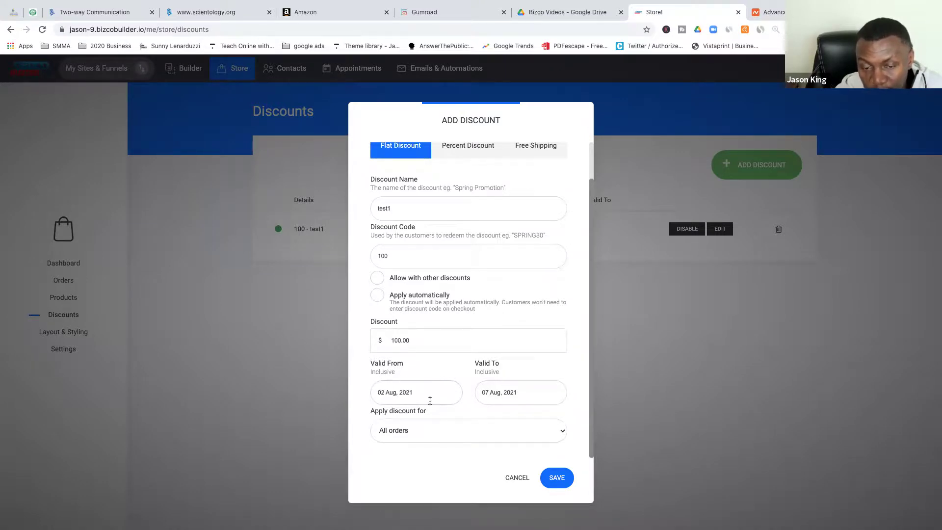
Limit the discount to specific products instead of all orders.
click(428, 431)
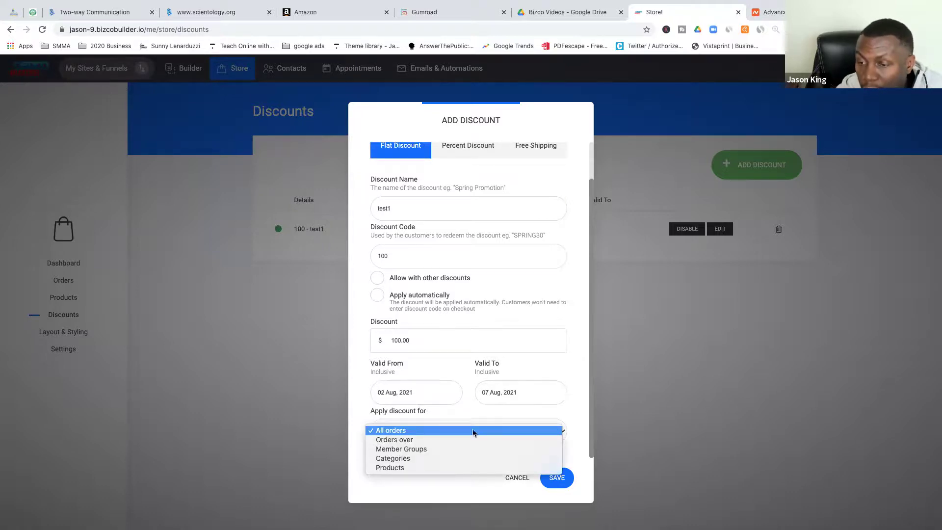
click(912, 452)
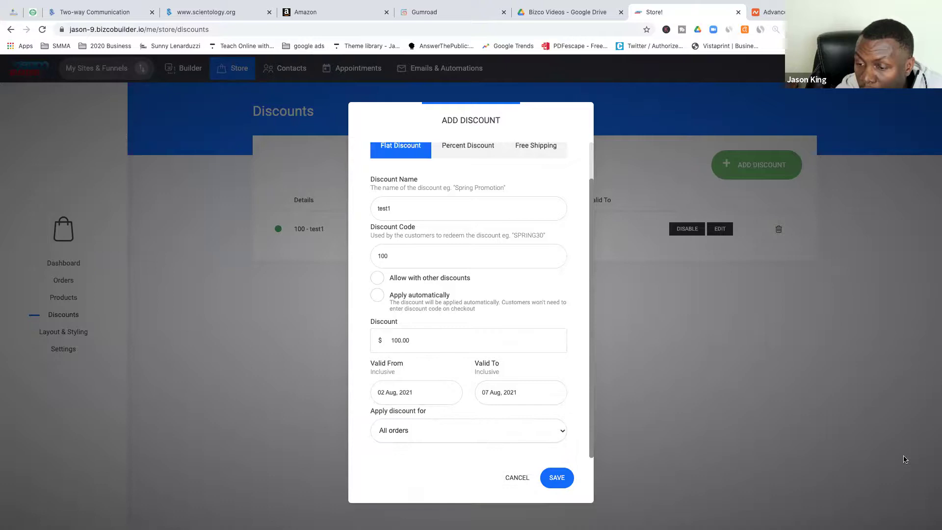
click(411, 432)
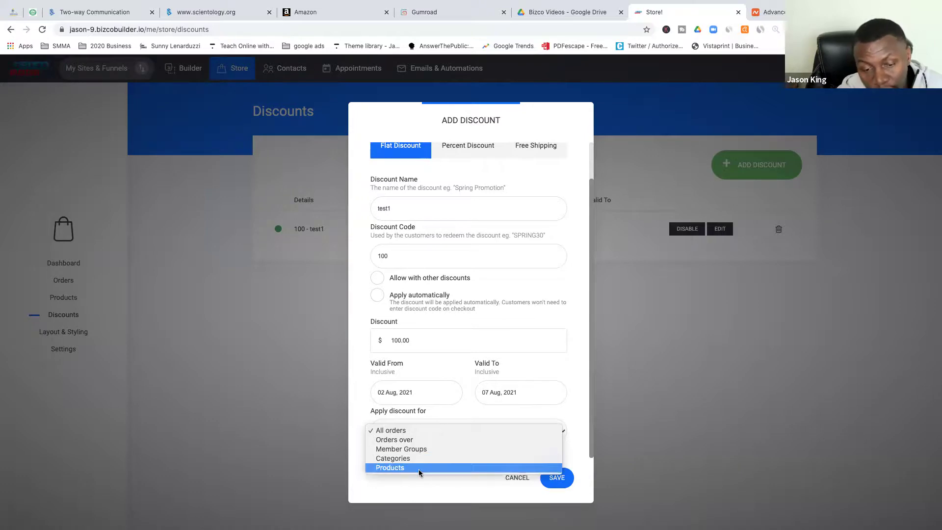
click(419, 469)
click(482, 436)
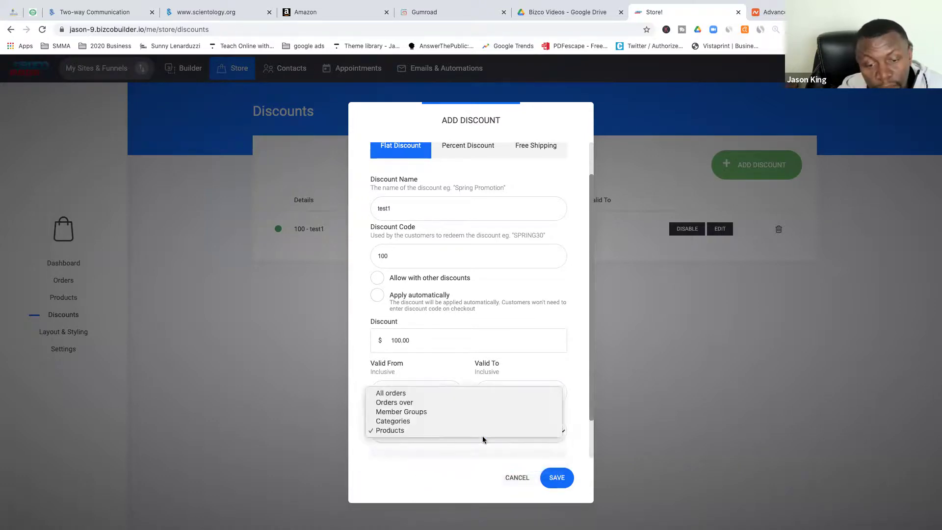
click(461, 468)
Try ticking Affiliate Funnel and Monthly in the product list, then back out unchanged.
scroll(441, 455, down, 2)
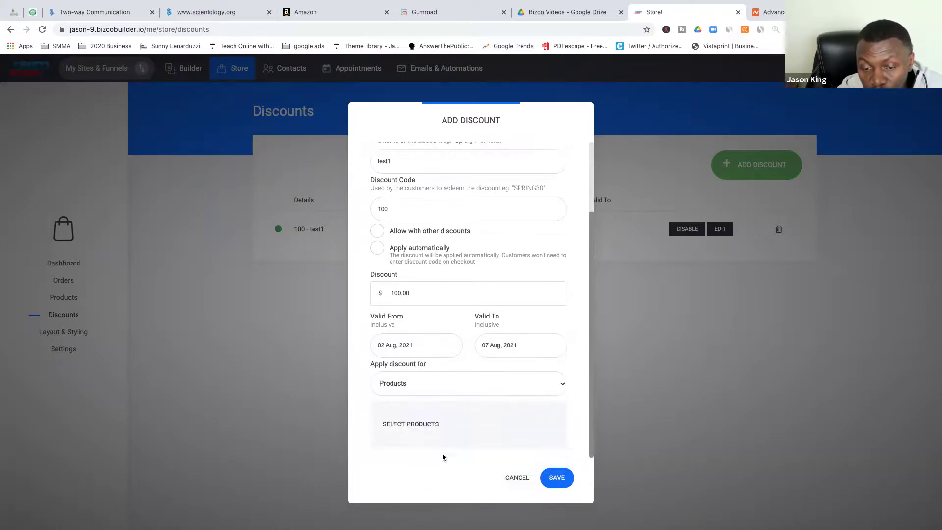
click(414, 425)
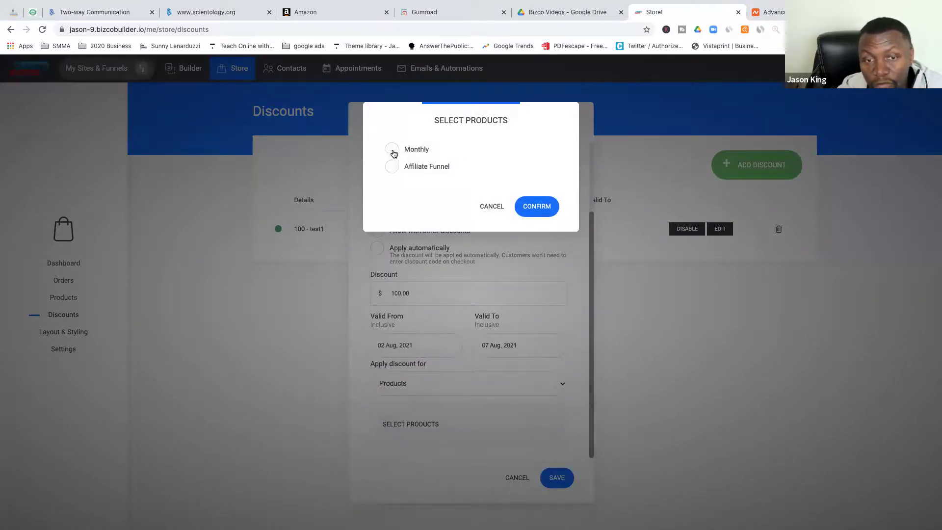
click(392, 167)
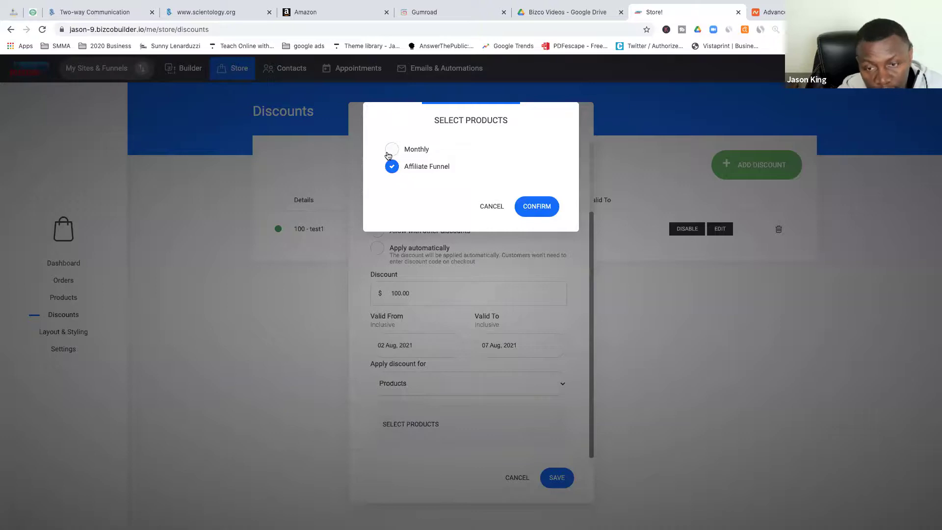
click(392, 150)
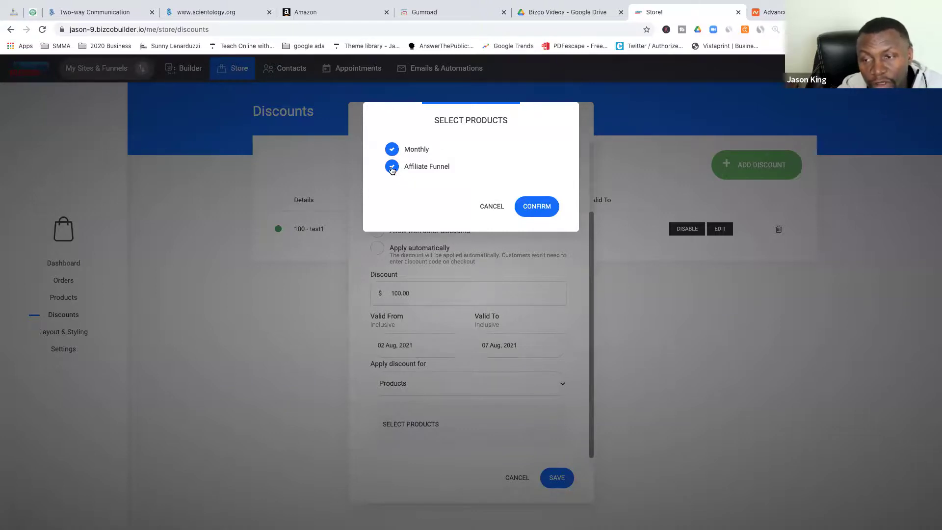
click(392, 167)
click(391, 149)
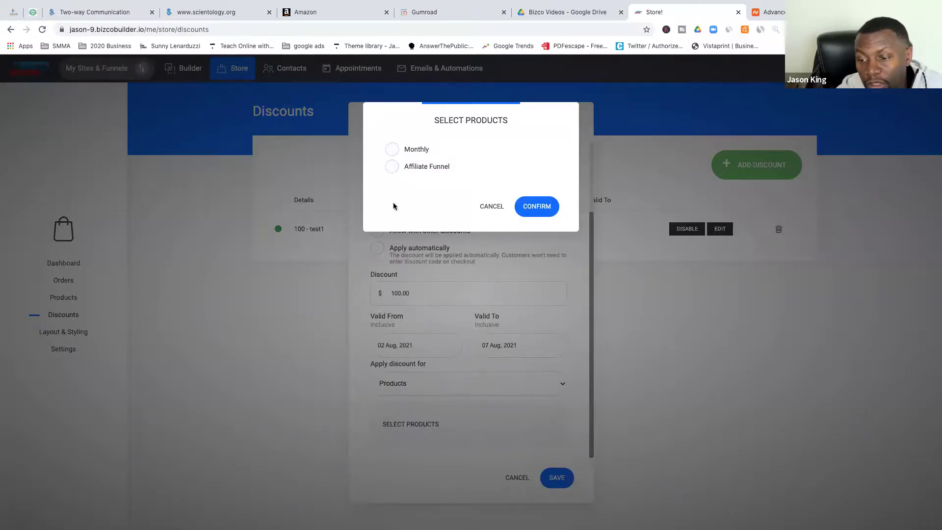
click(486, 207)
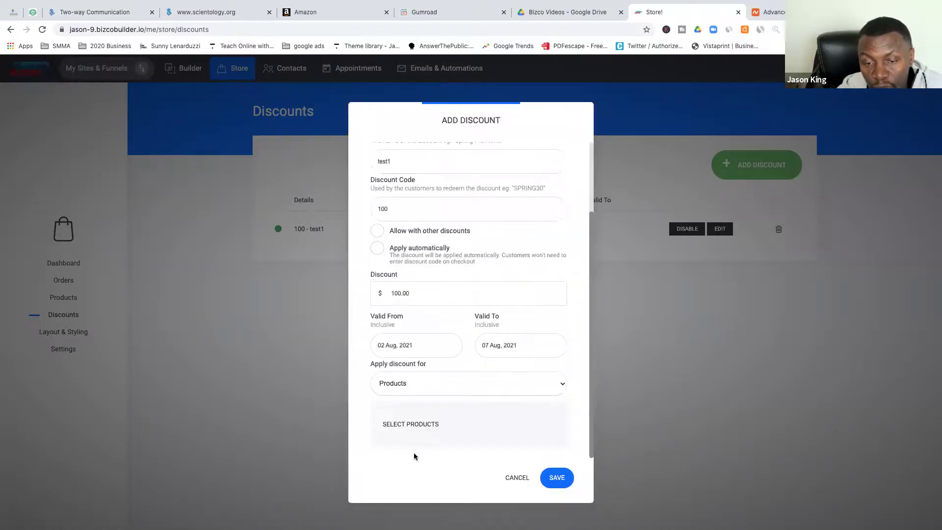
Try limiting the discount to the WEB product category, then back out unchanged.
click(428, 385)
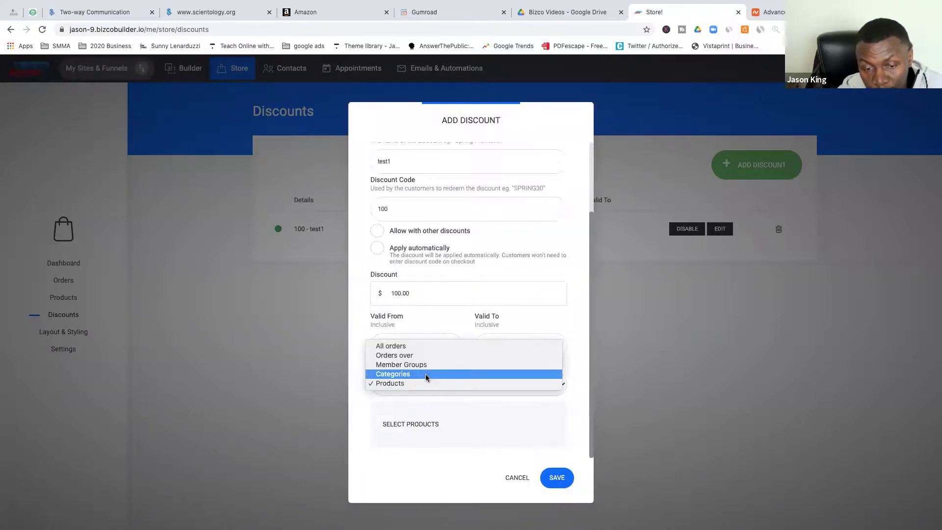
click(425, 374)
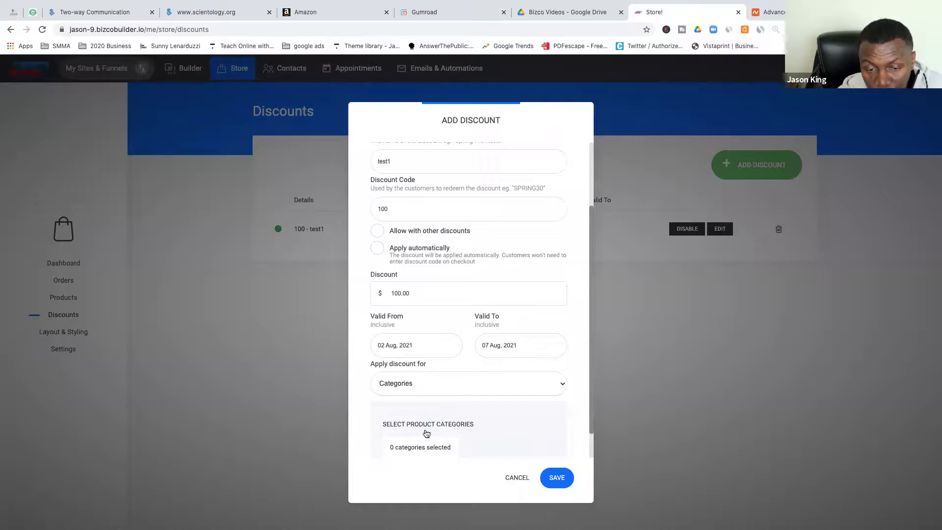
click(427, 434)
click(406, 163)
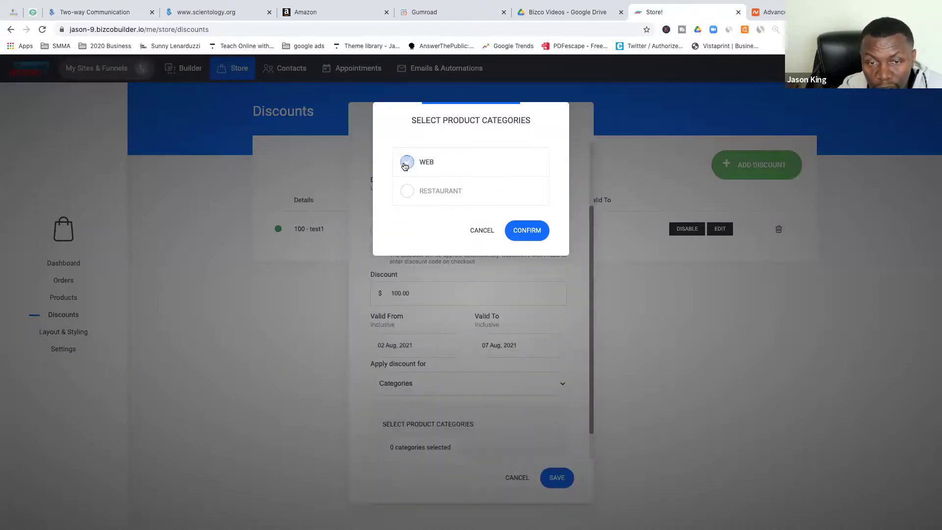
click(406, 163)
click(487, 232)
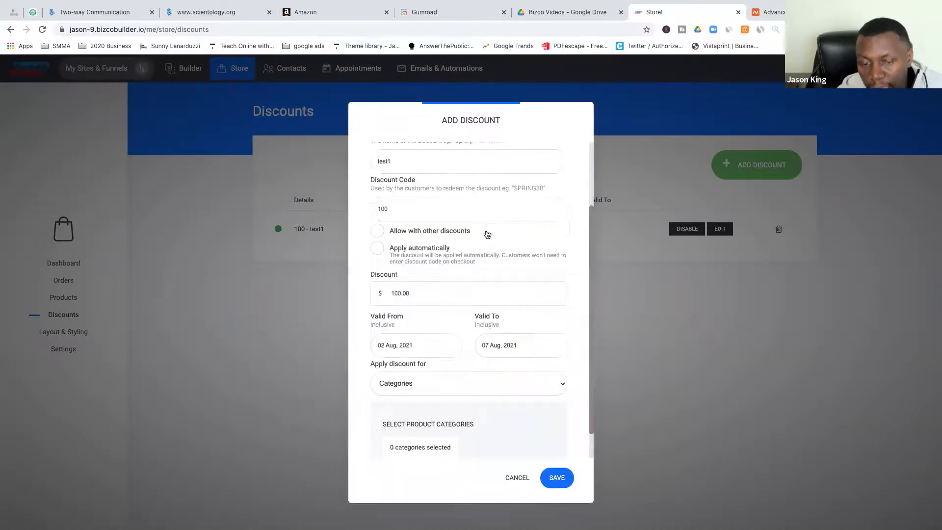
Apply the discount to the Affiliate Funnel product only and confirm it.
click(474, 383)
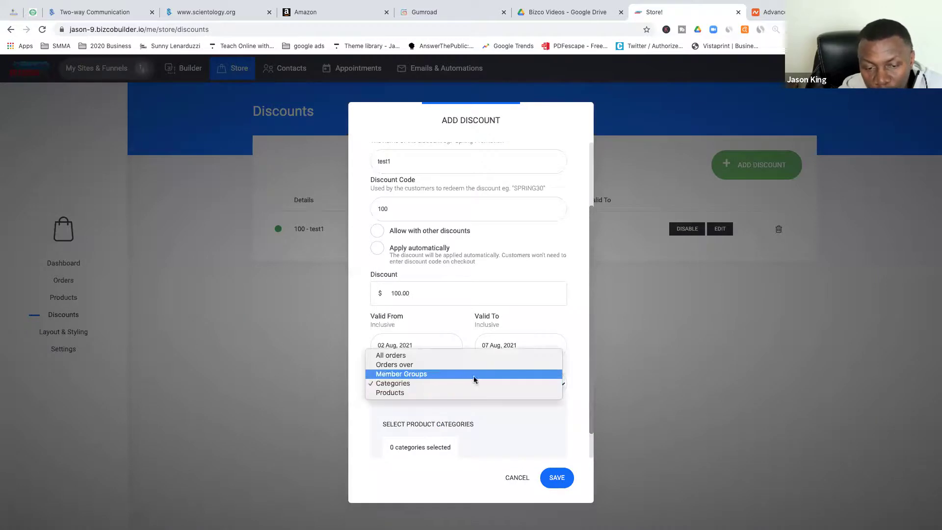
click(402, 393)
click(412, 423)
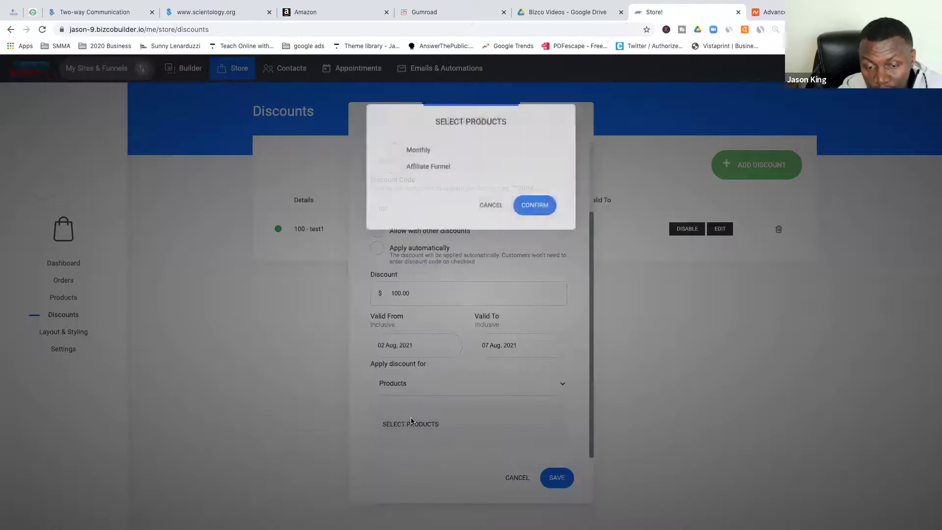
click(397, 167)
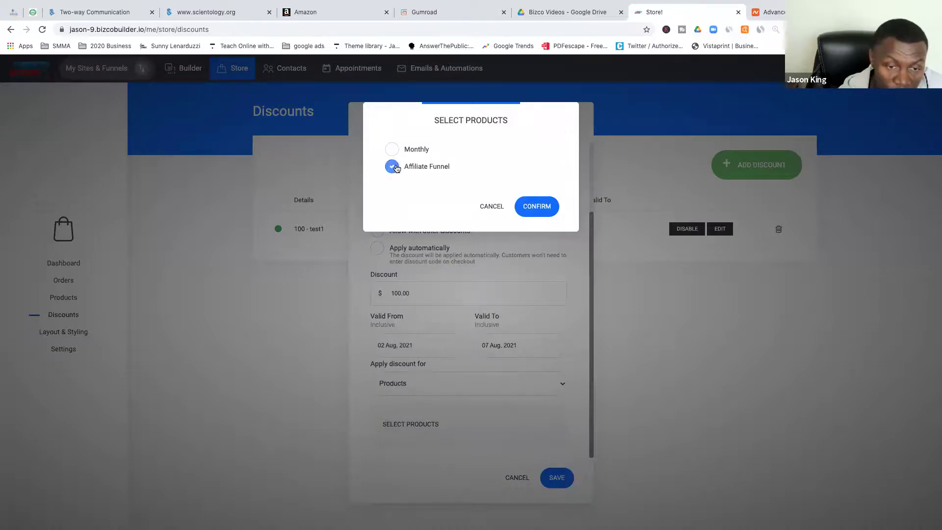
click(545, 206)
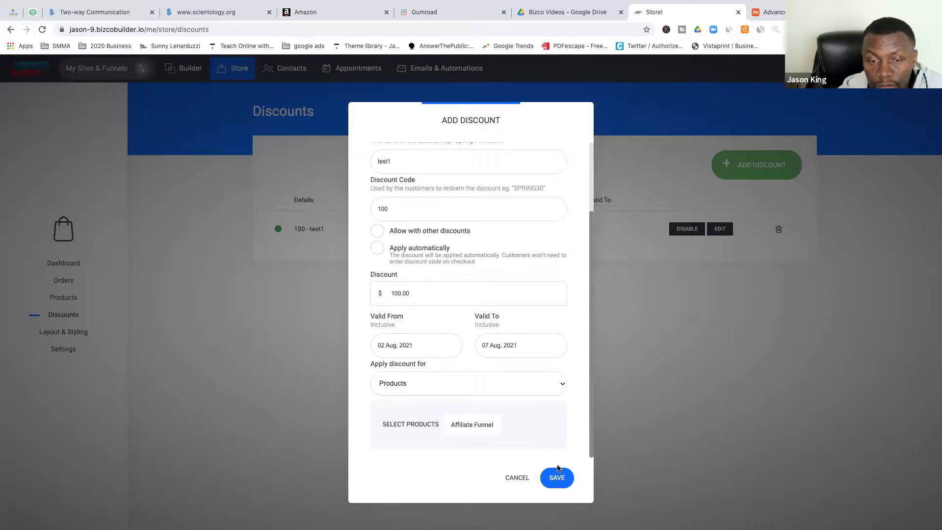
scroll(518, 395, up, 3)
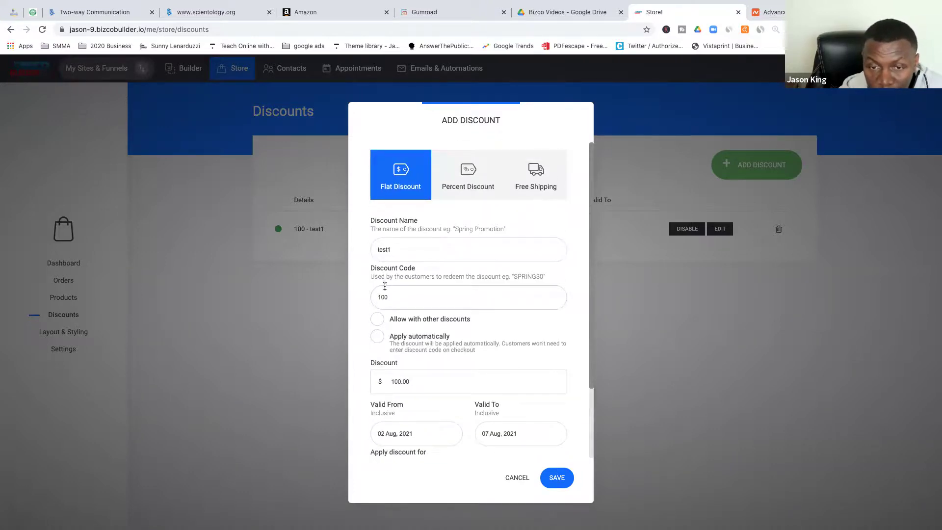
Make test1 a Percent Discount, after briefly trying Free Shipping, and save it.
click(475, 177)
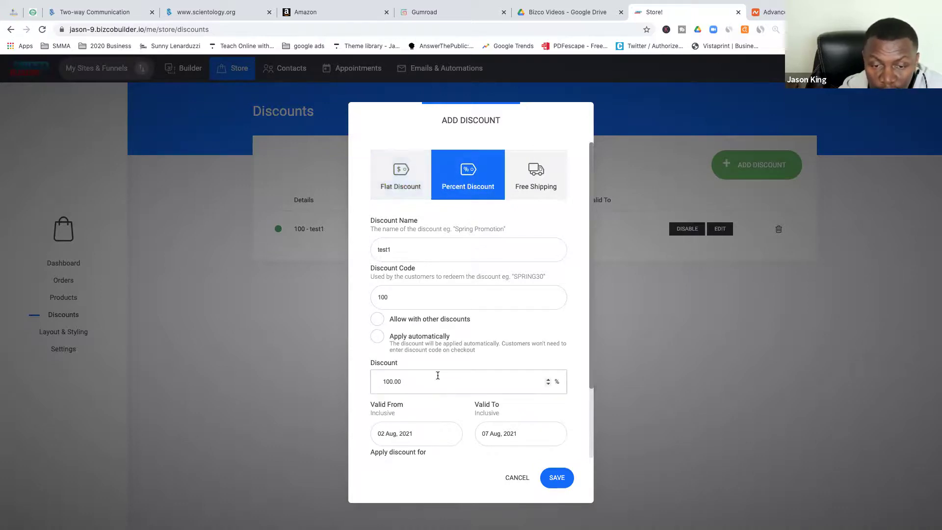
scroll(414, 357, down, 1)
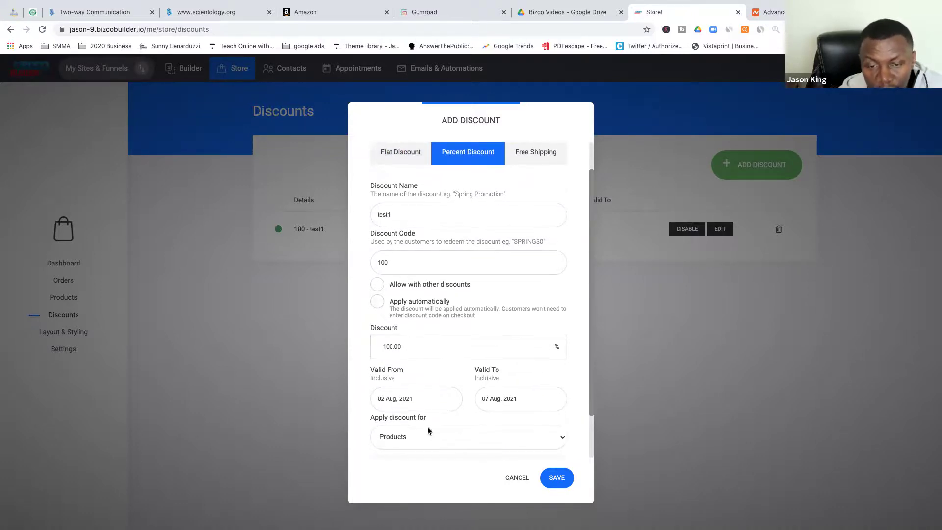
scroll(403, 246, up, 1)
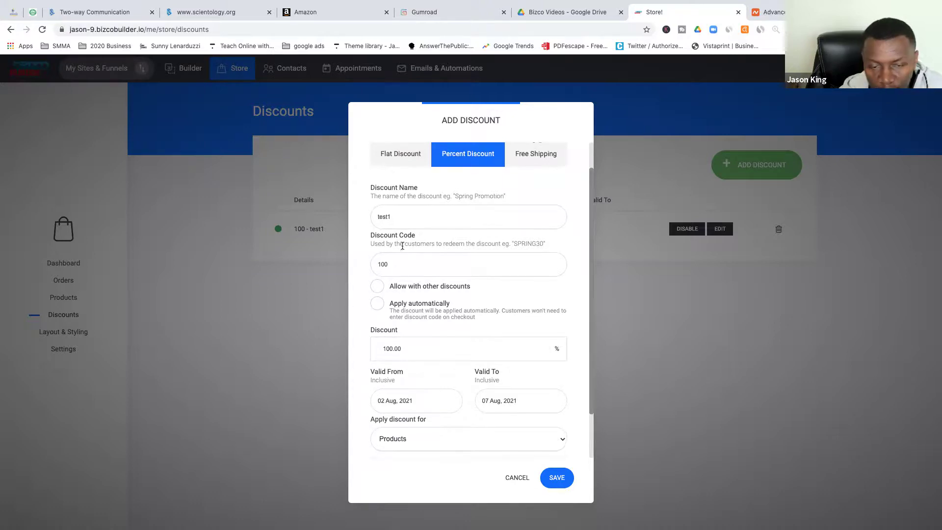
scroll(393, 316, up, 2)
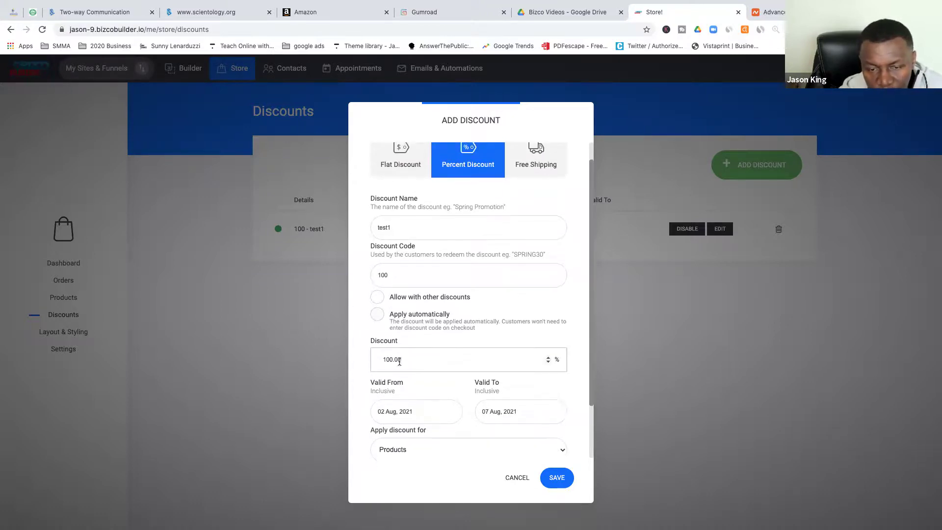
scroll(415, 363, up, 2)
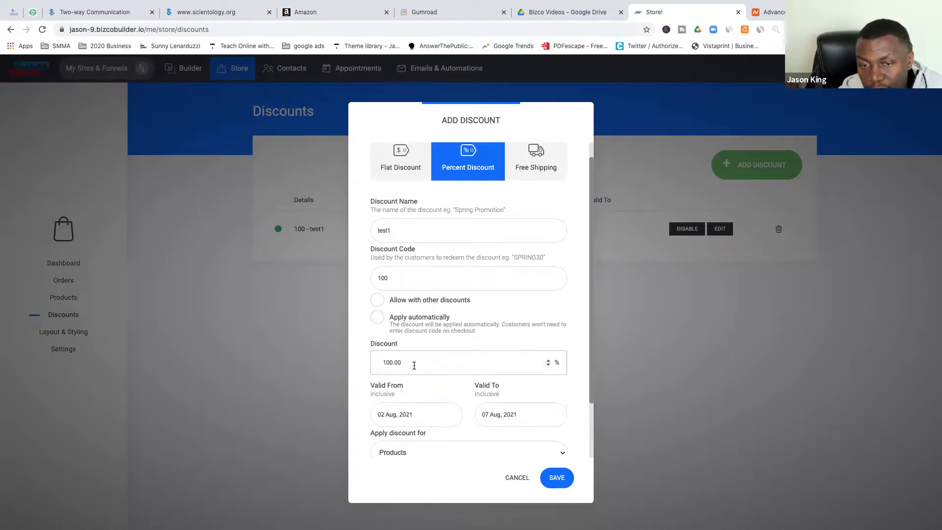
click(544, 173)
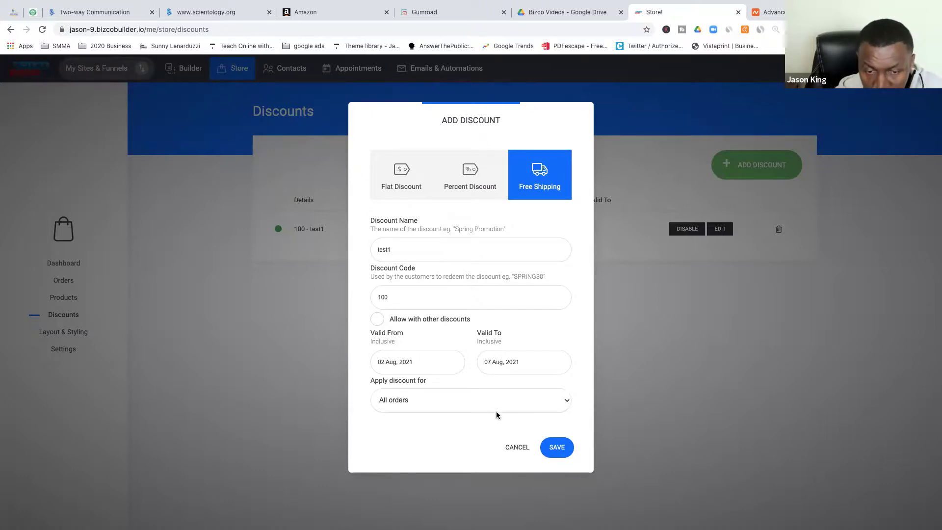
click(495, 187)
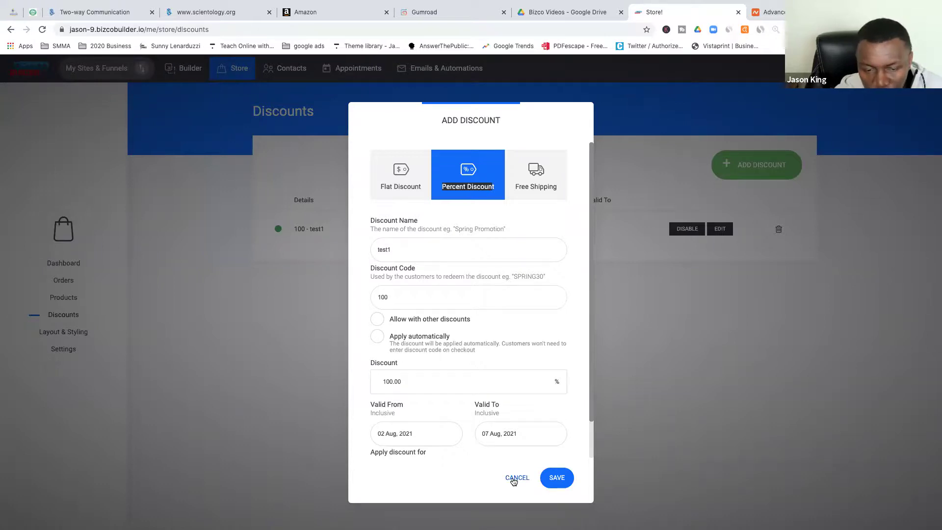
click(556, 479)
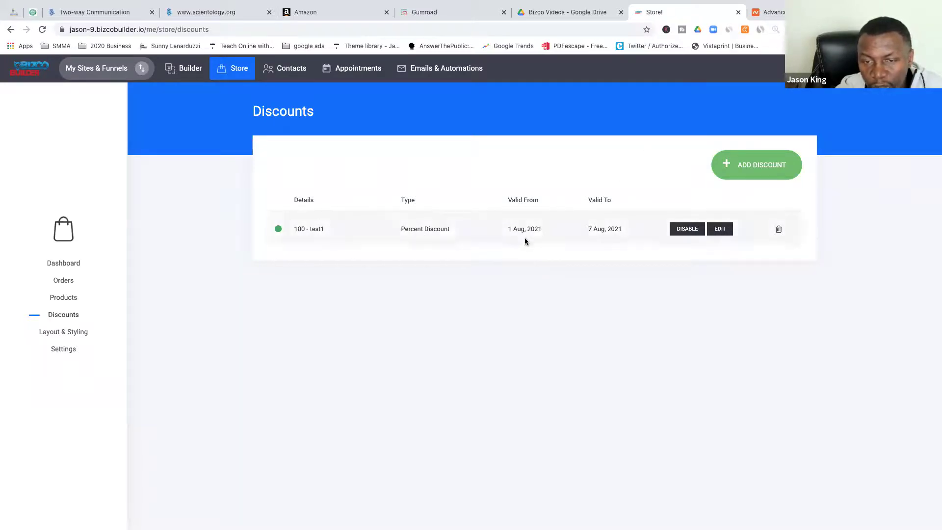
Toggle the test1 discount off and on several times, leaving it disabled.
click(690, 231)
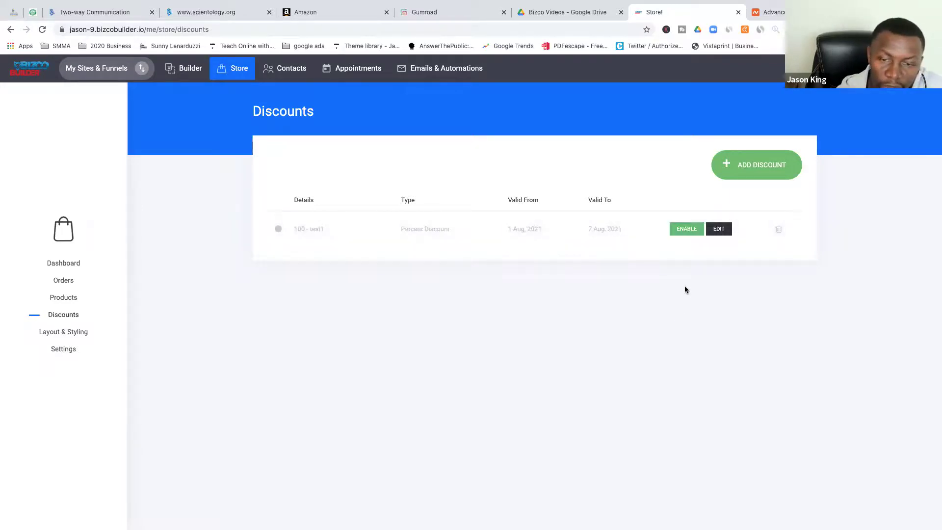
click(692, 231)
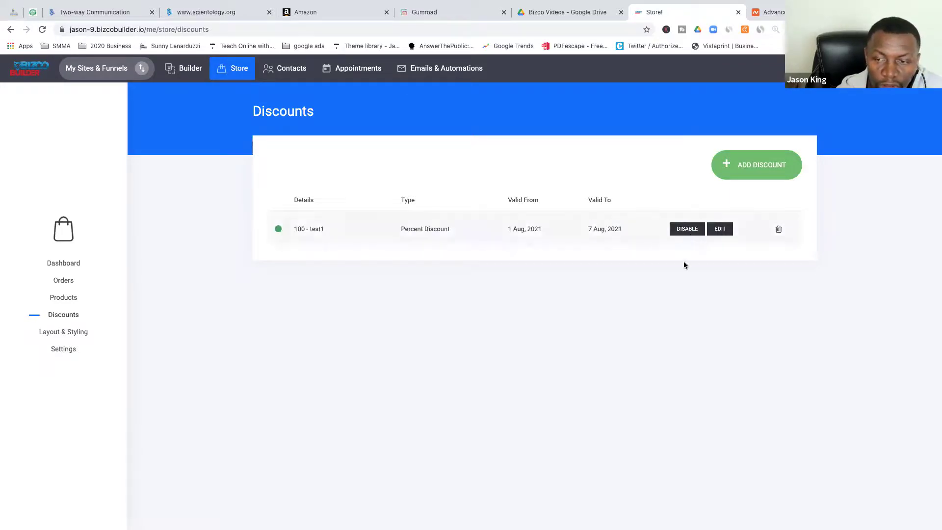
click(683, 233)
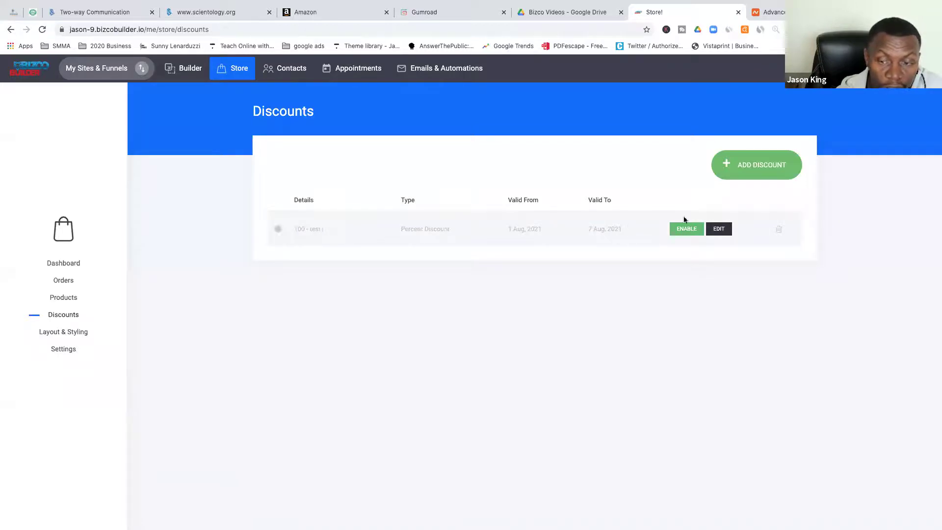
click(689, 233)
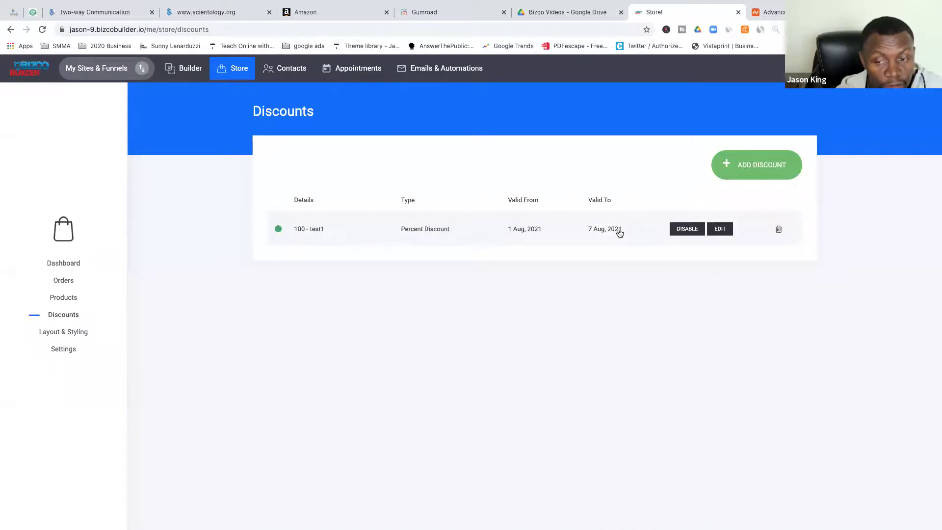
click(679, 228)
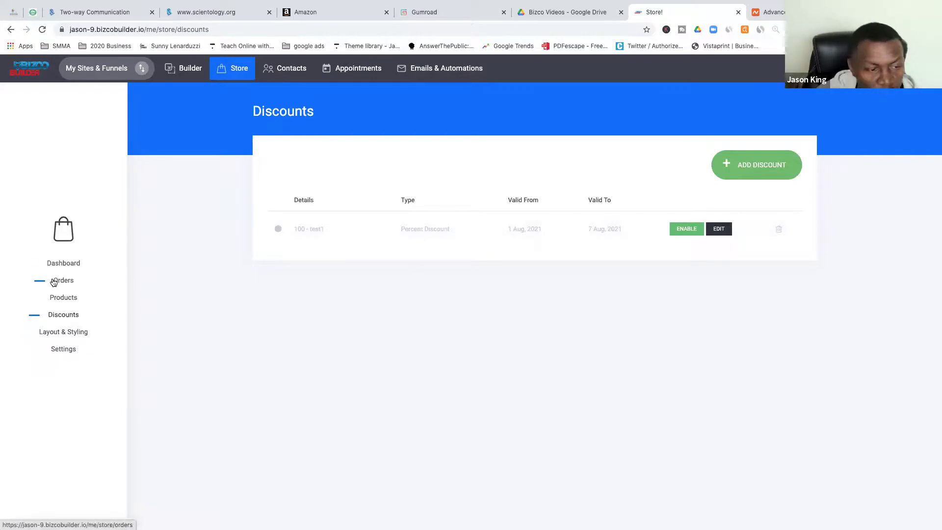
Open the store's Layout & Styling page and scroll through the Cart and Checkout Page cards.
click(57, 299)
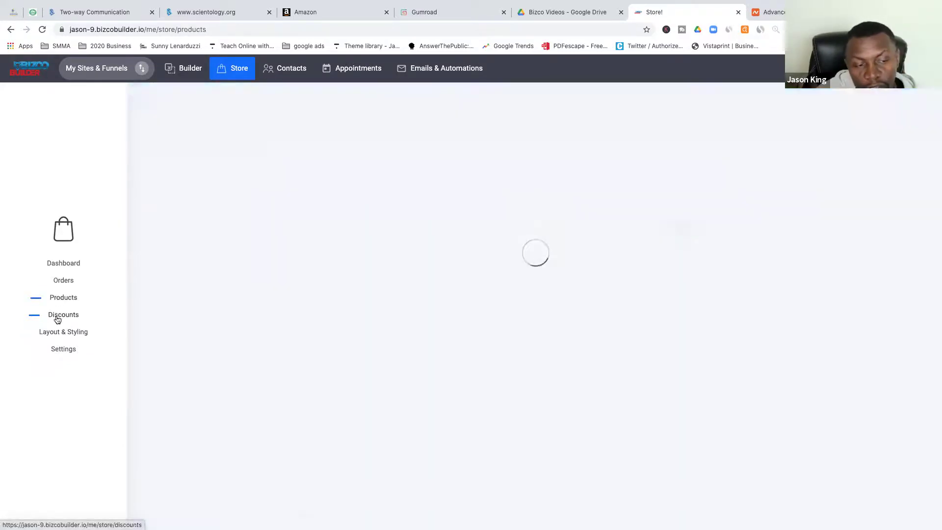
click(55, 314)
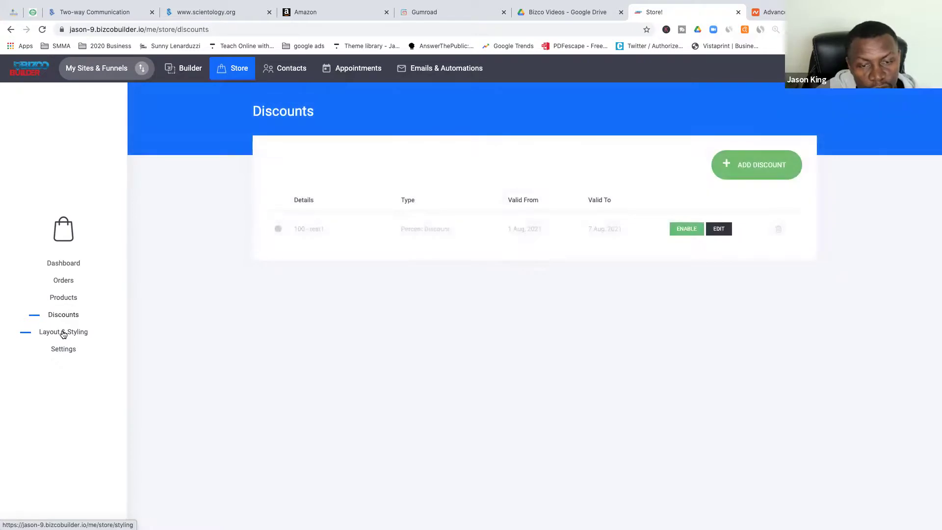
click(64, 334)
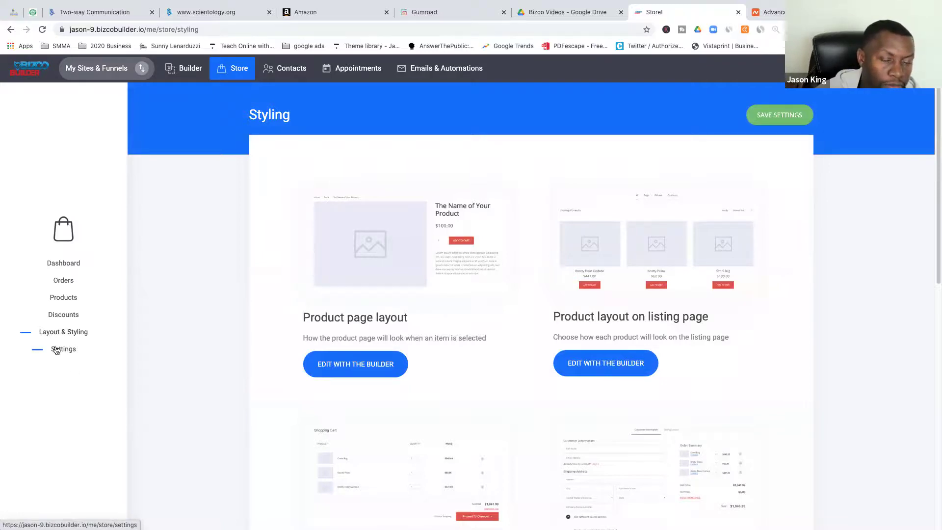
scroll(592, 347, down, 6)
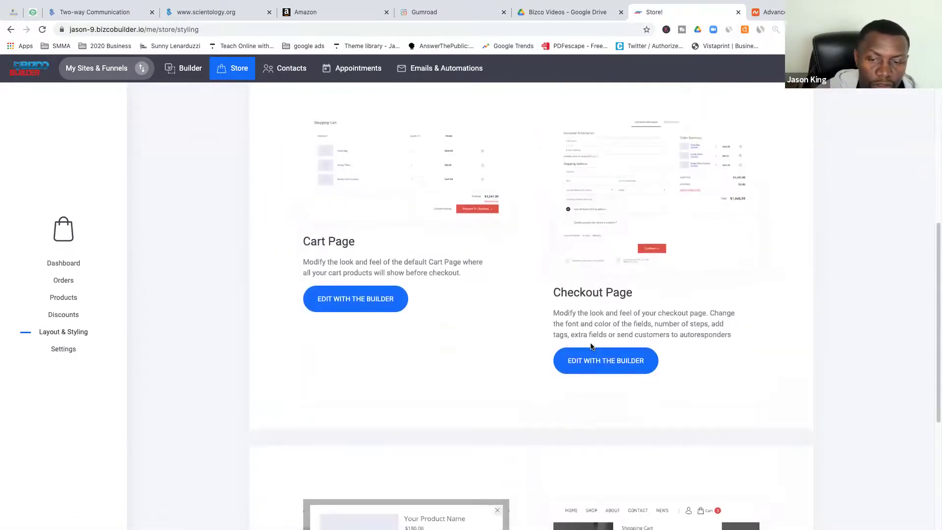
scroll(592, 347, up, 1)
scroll(590, 347, down, 6)
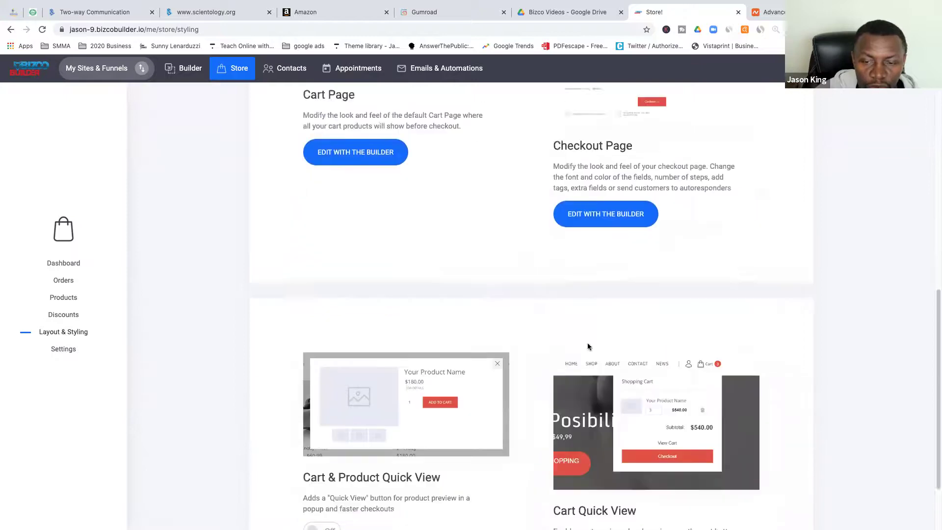
scroll(589, 347, up, 10)
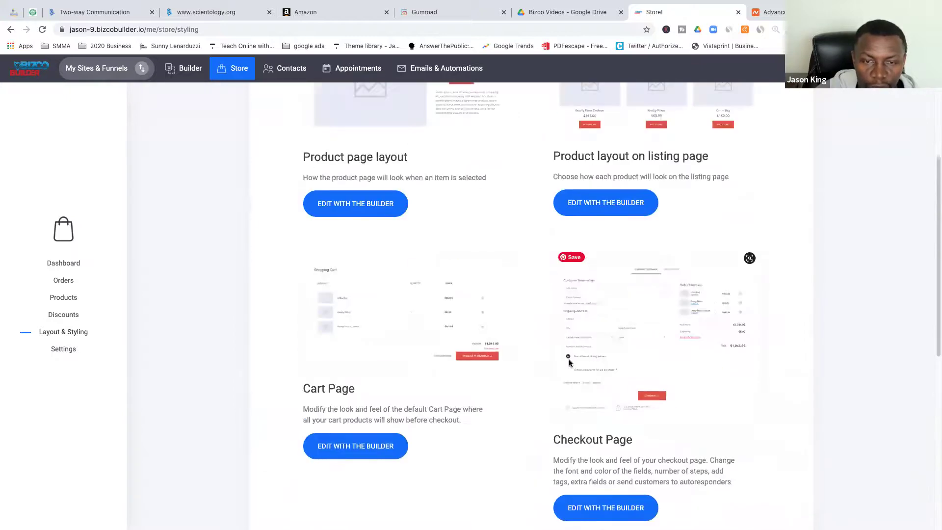
scroll(569, 364, down, 10)
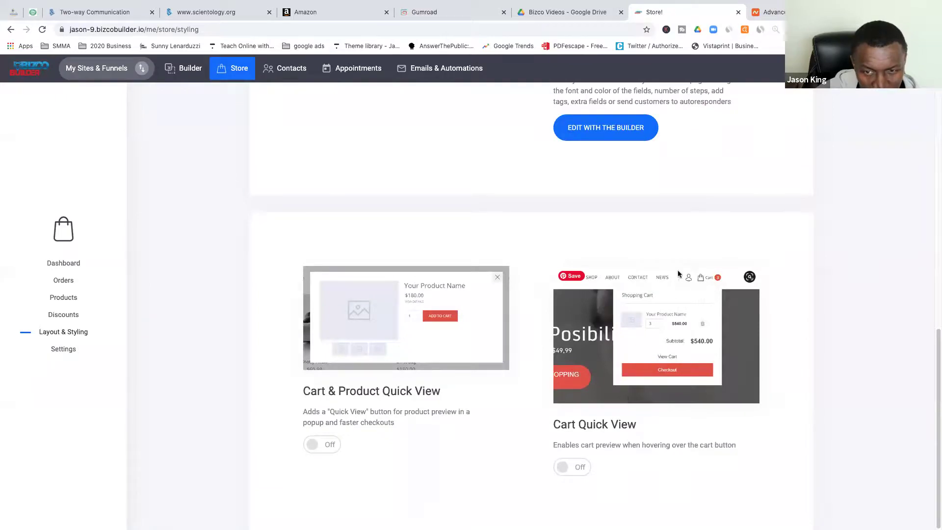
scroll(508, 388, up, 6)
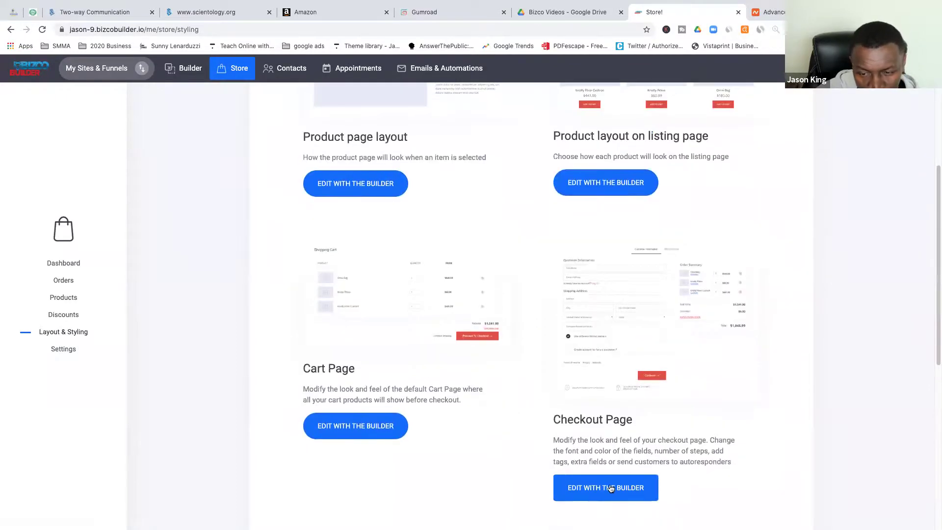
Edit the Checkout Page in the builder and change its checkout type to 1-Step Checkout.
click(608, 486)
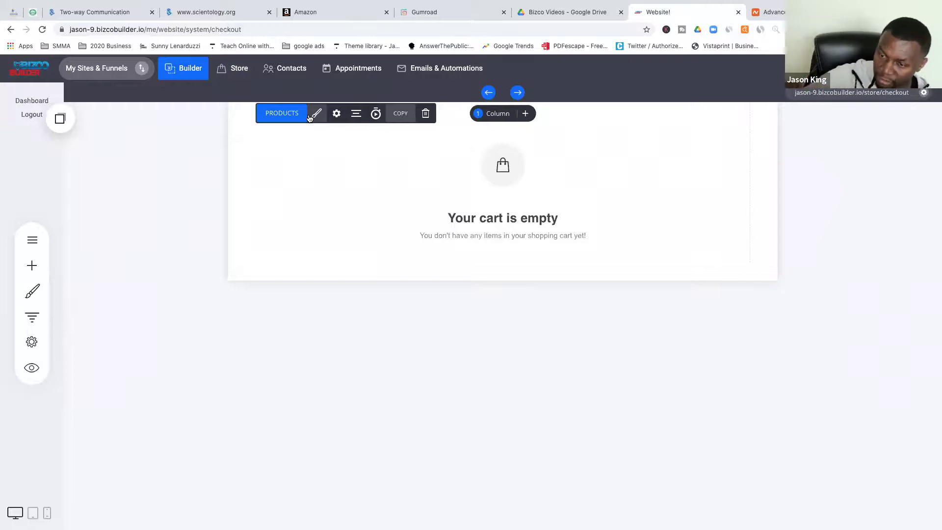
click(314, 115)
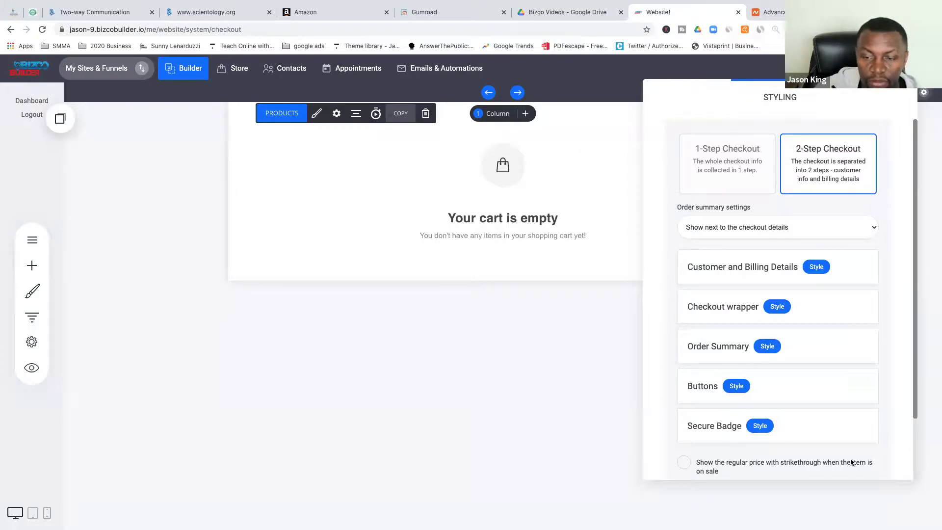
scroll(850, 295, down, 3)
scroll(750, 381, up, 3)
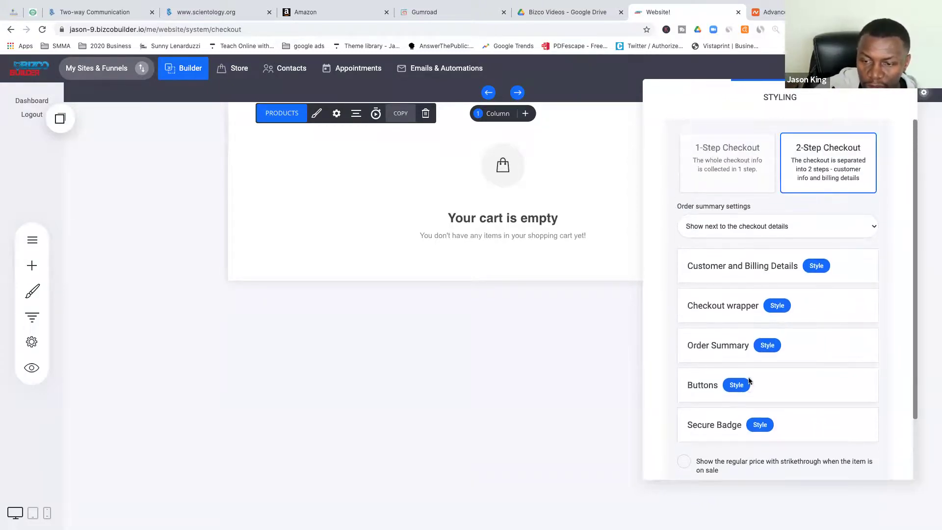
click(725, 189)
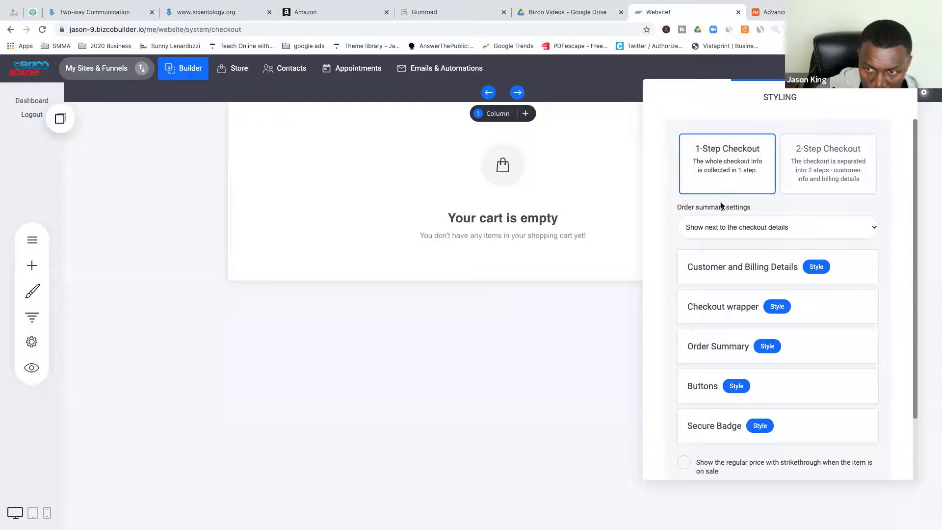
scroll(682, 398, down, 2)
scroll(677, 353, up, 2)
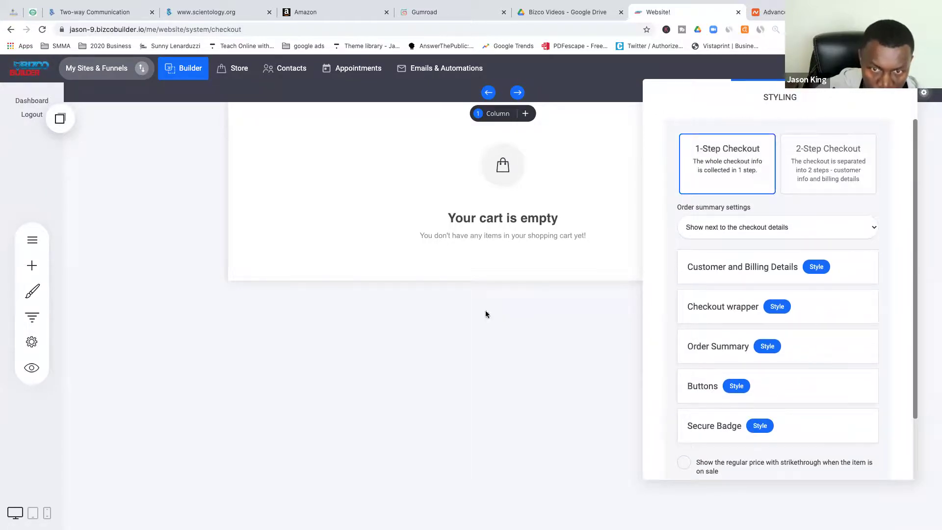
Close the Styling panel and set the Products element to Product Select instead of Cart Checkout.
click(490, 275)
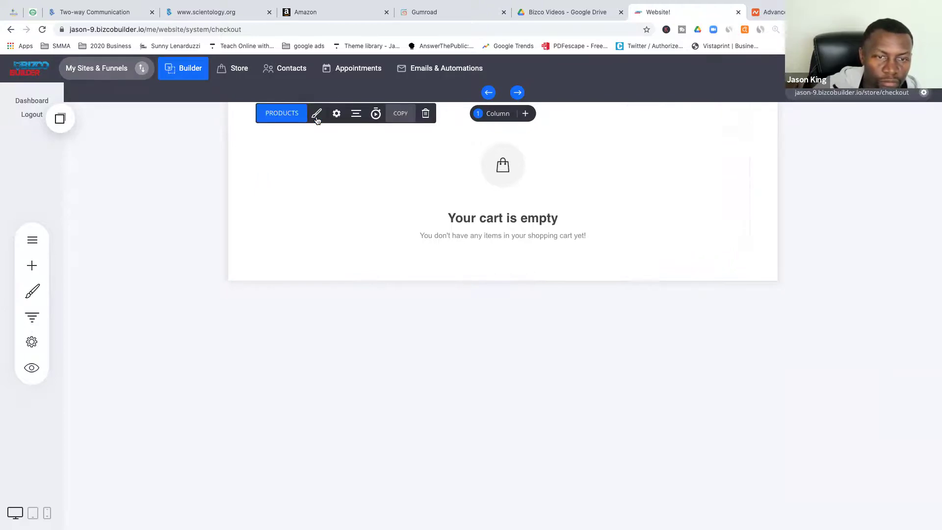
click(285, 117)
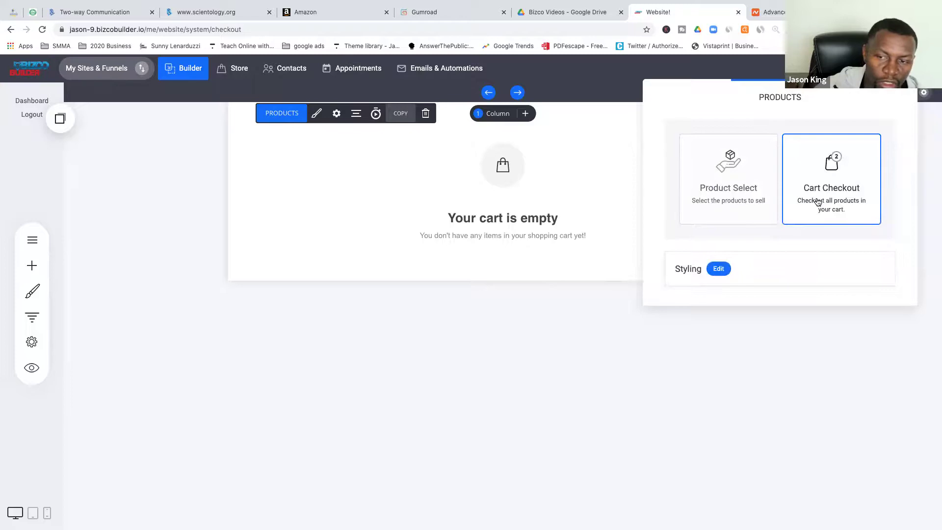
click(715, 203)
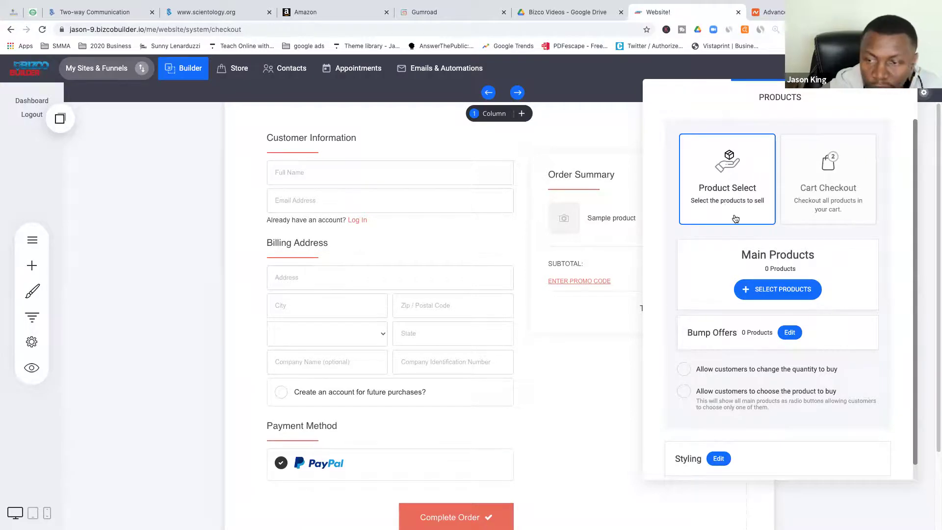
Pick Affiliate Funnel in the product picker, then stay on the checkout page and save changes.
click(785, 289)
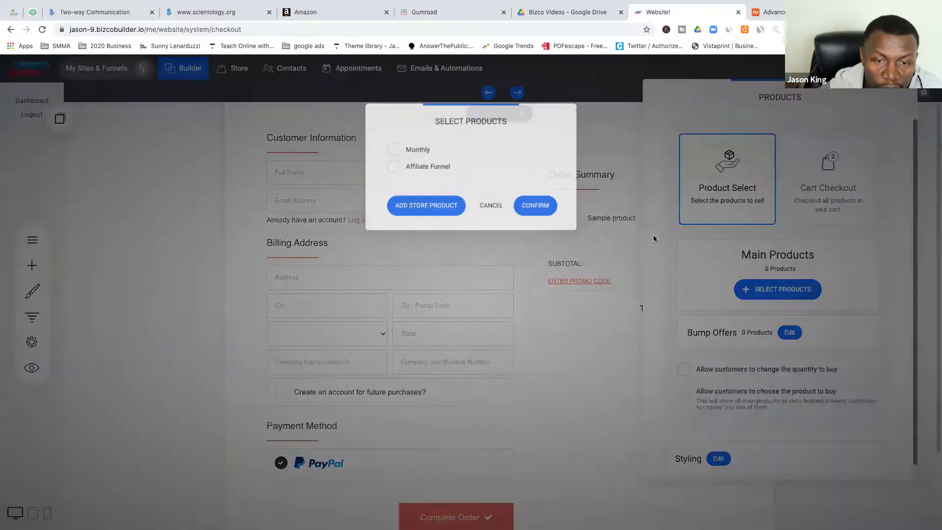
click(392, 167)
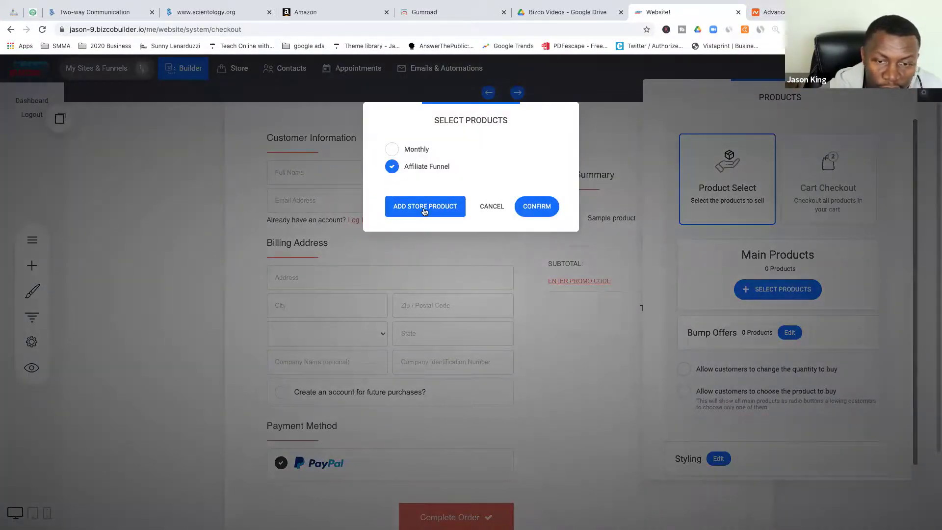
click(424, 206)
click(494, 273)
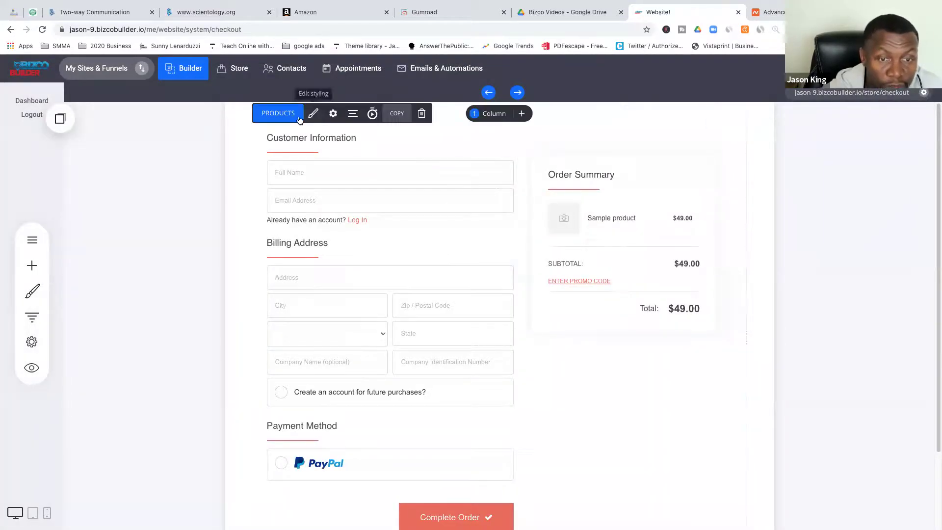
Set Monthly as the checkout product and close the product settings.
click(299, 118)
click(770, 293)
click(395, 151)
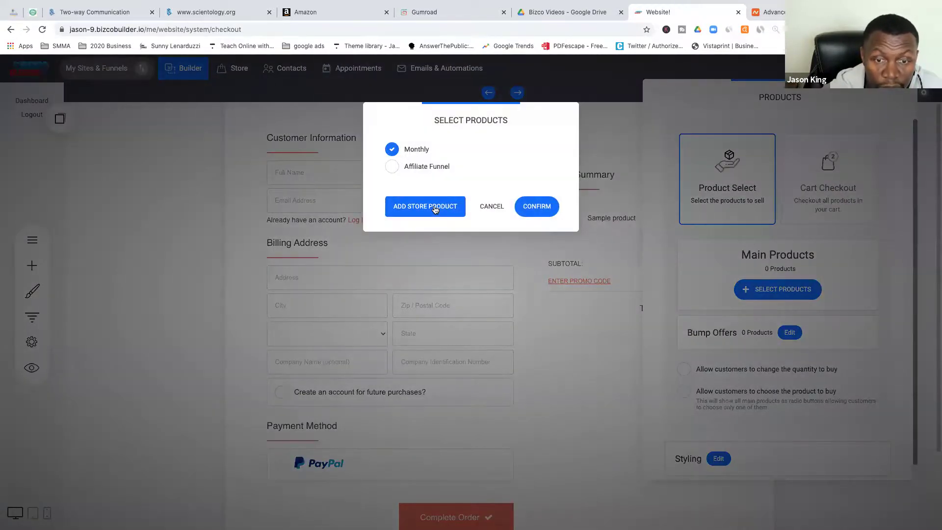
click(544, 206)
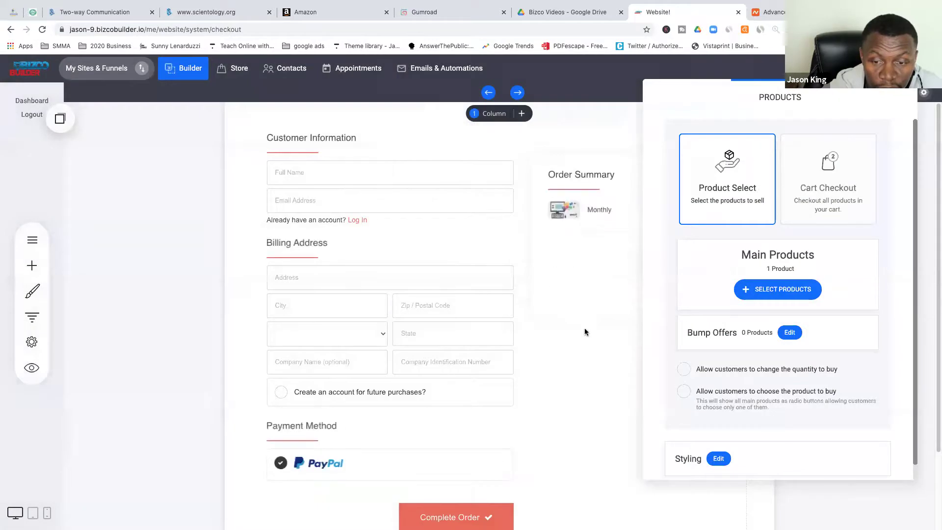
click(594, 383)
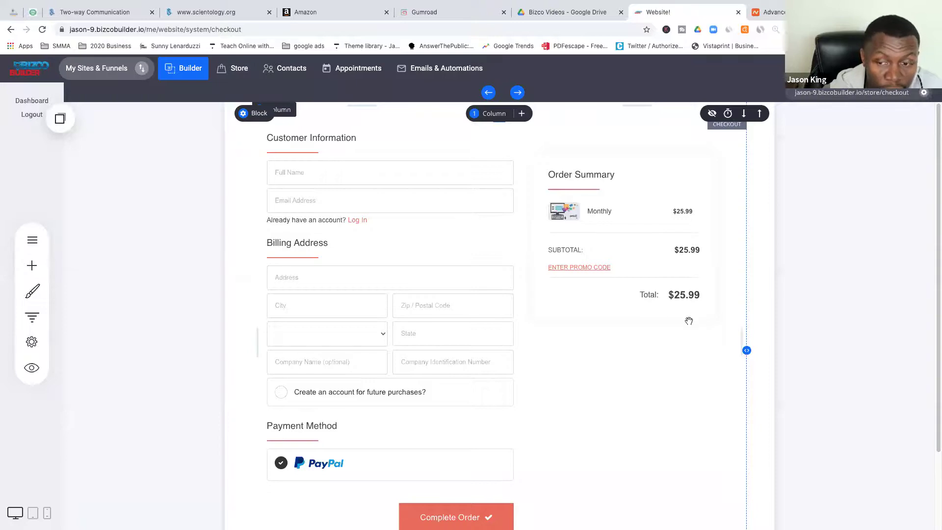
Switch the checkout product from Monthly to Affiliate Funnel.
mouse_move(448, 160)
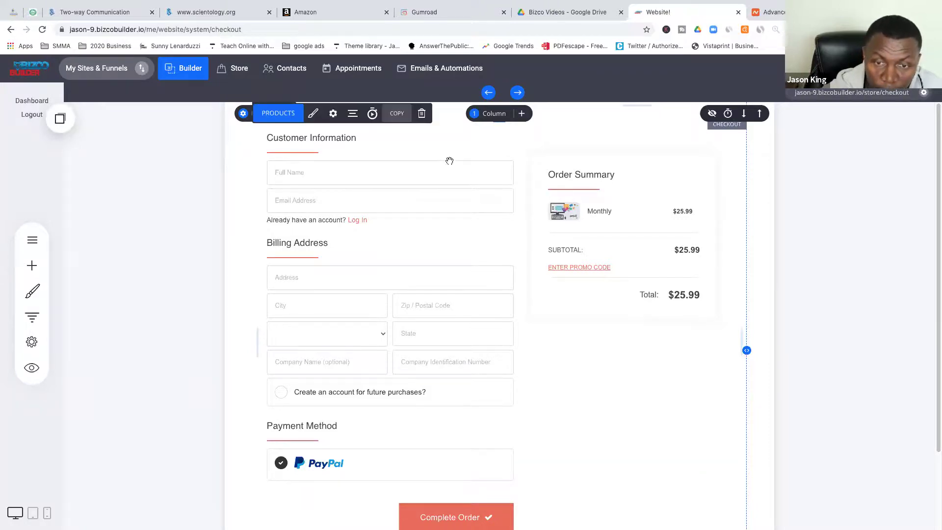
click(309, 115)
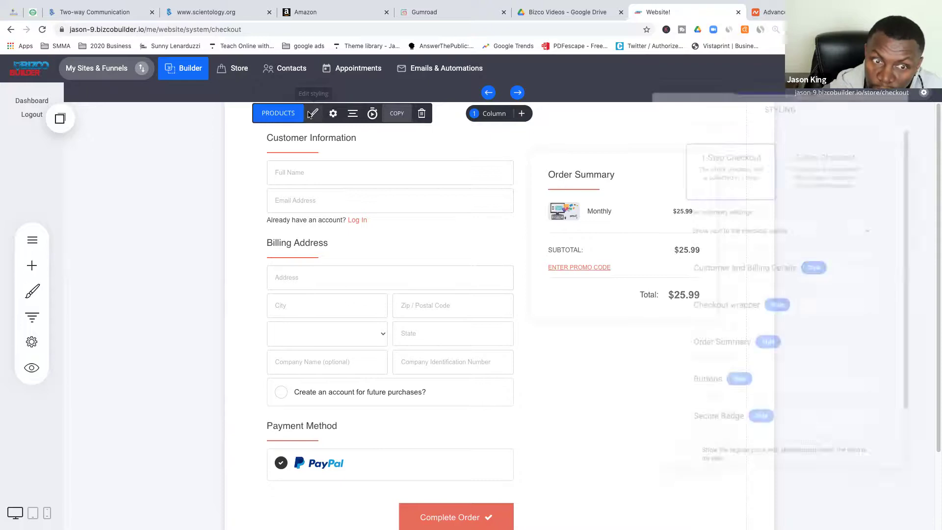
click(281, 118)
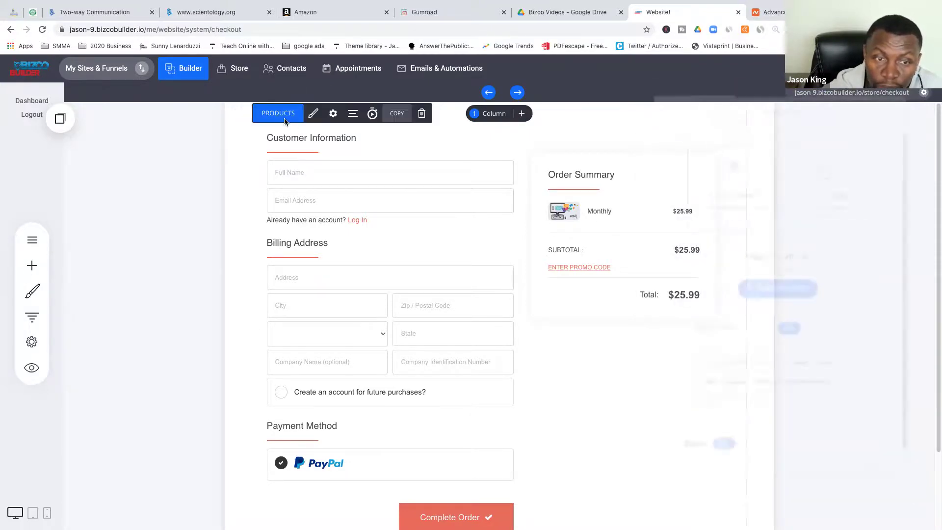
click(285, 120)
click(772, 289)
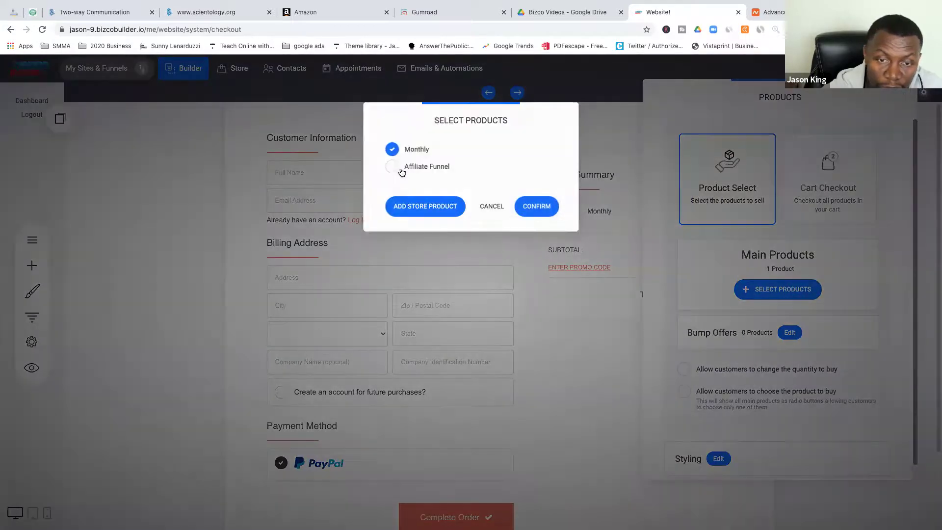
click(398, 170)
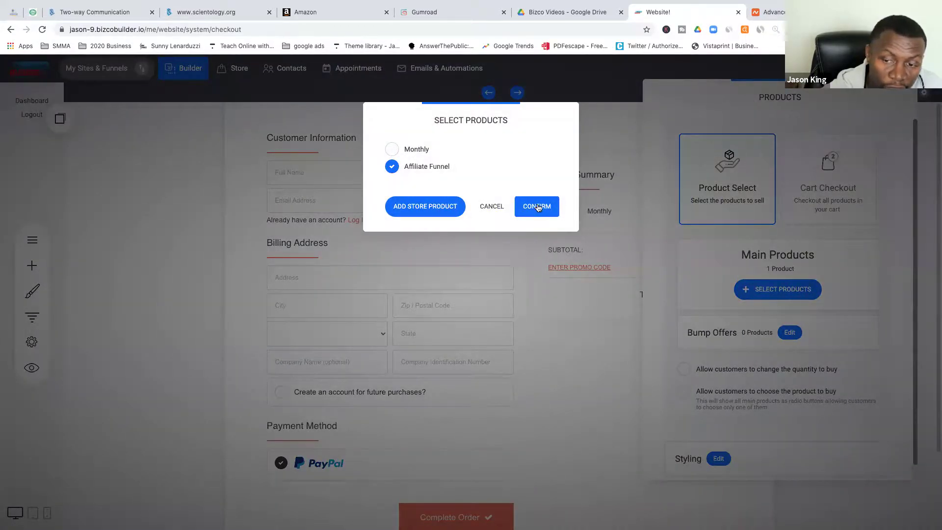
click(538, 207)
Select both Monthly and Affiliate Funnel as the checkout's main products and confirm.
drag(787, 147, 753, 179)
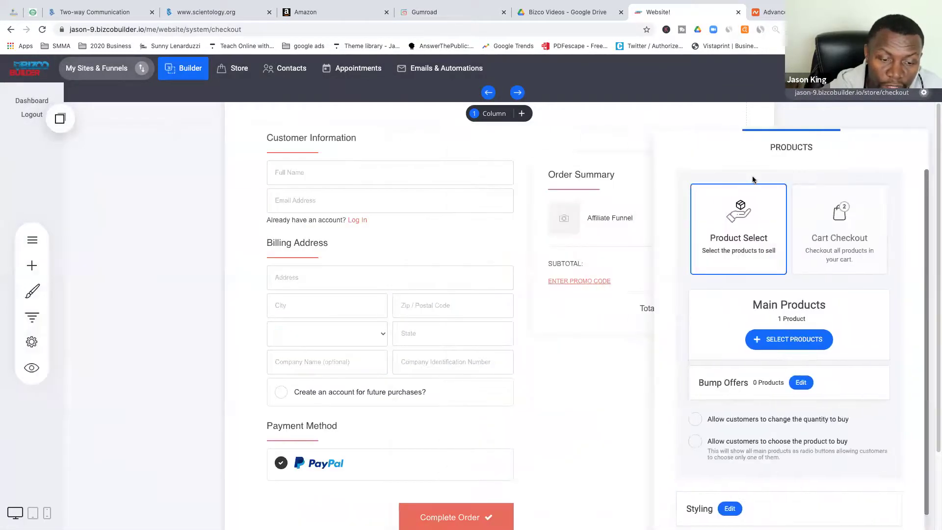
click(761, 343)
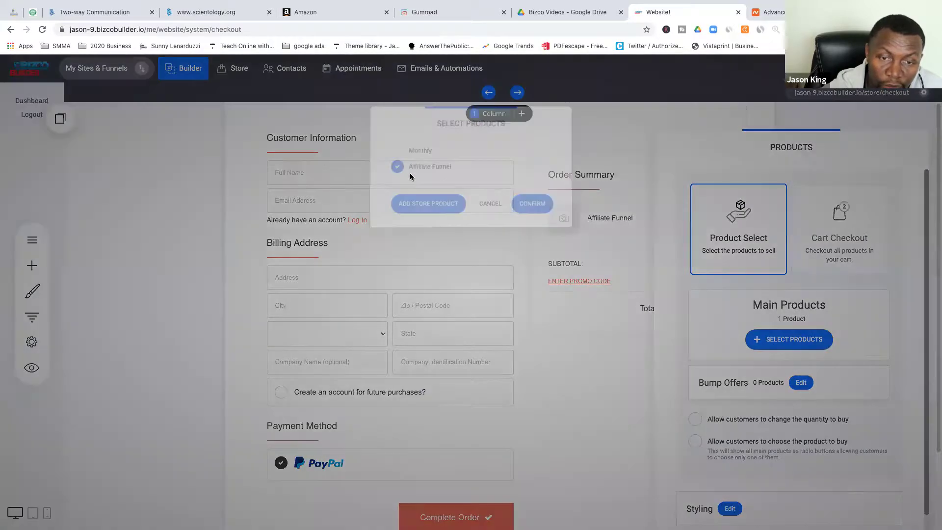
click(400, 167)
click(392, 149)
click(540, 212)
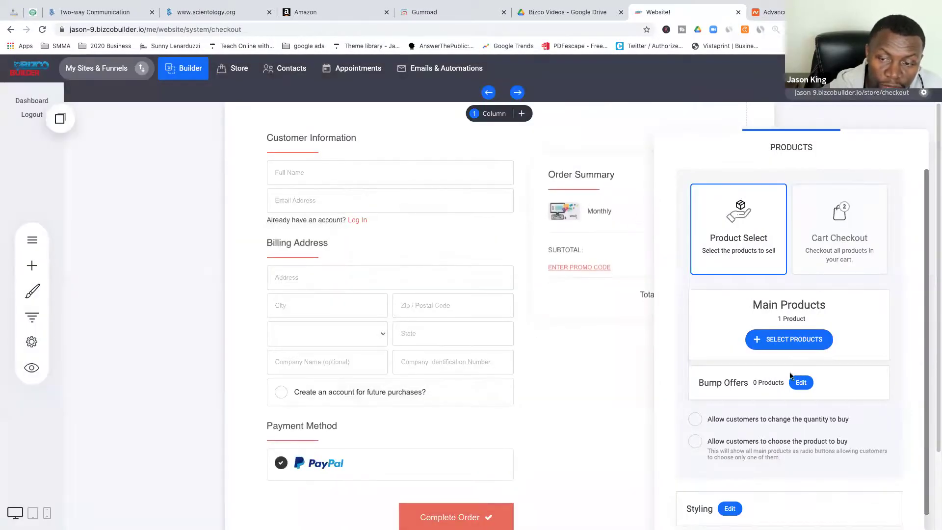
click(803, 341)
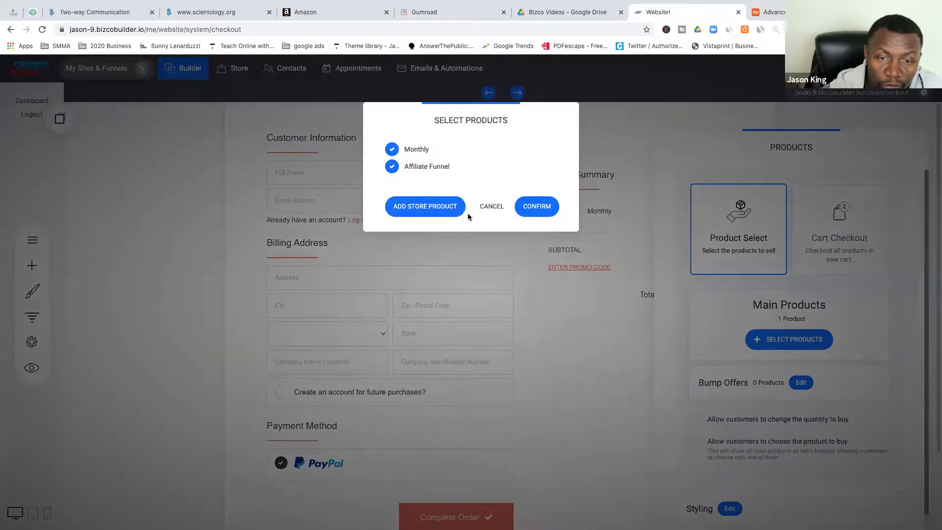
click(537, 207)
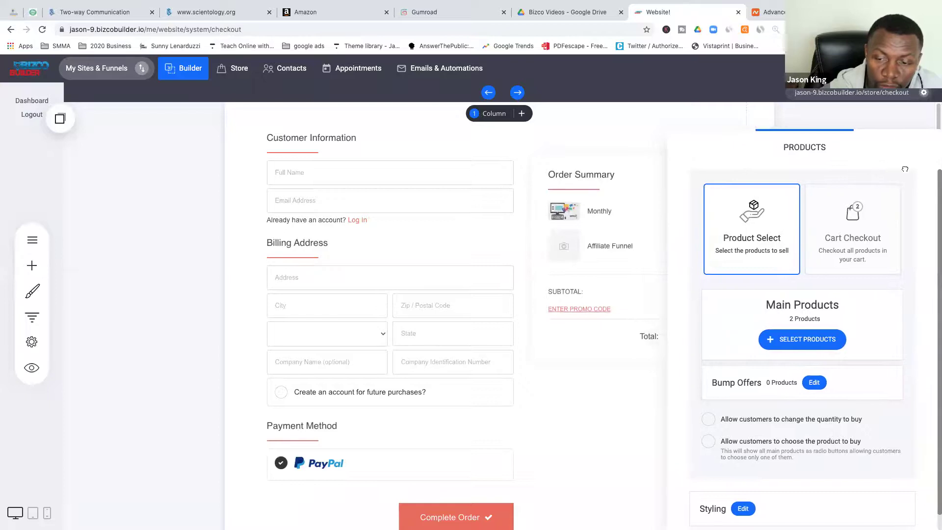
Check 'Allow customers to choose the product to buy' and close the product settings.
click(709, 443)
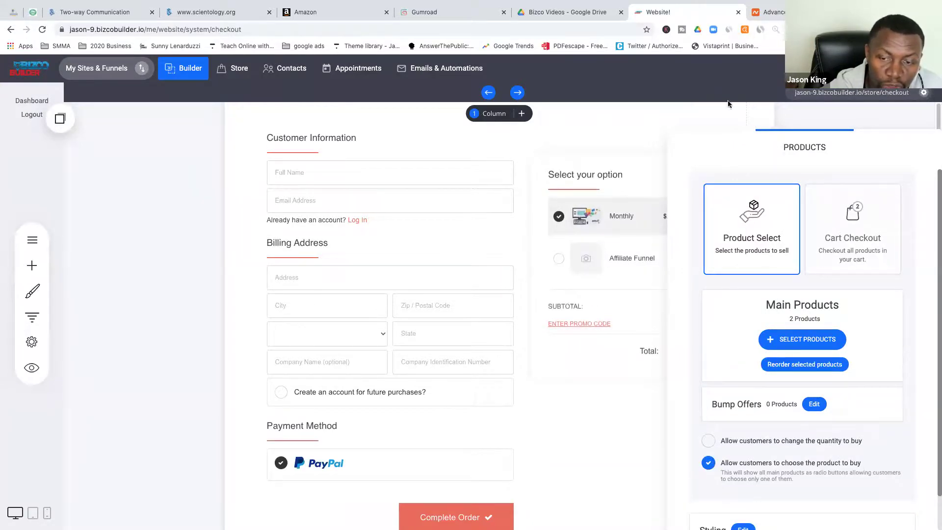
drag(728, 143, 192, 121)
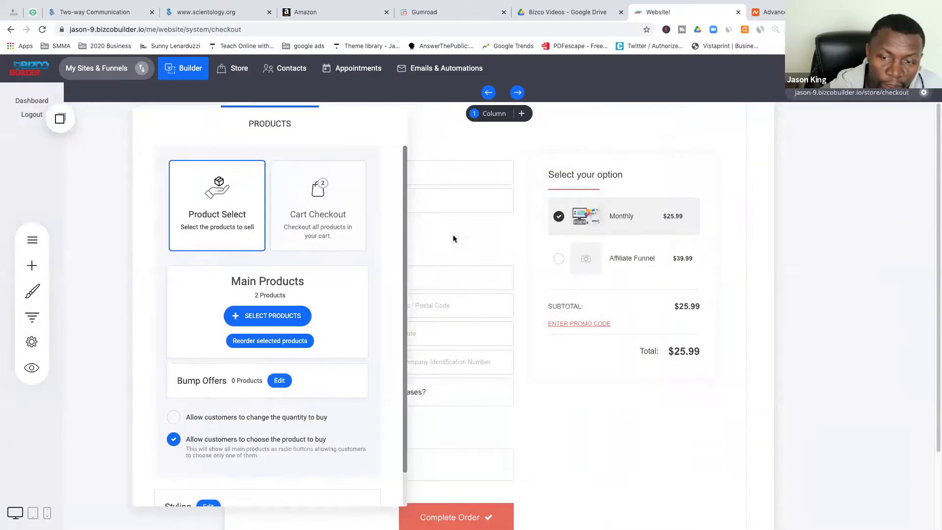
click(565, 219)
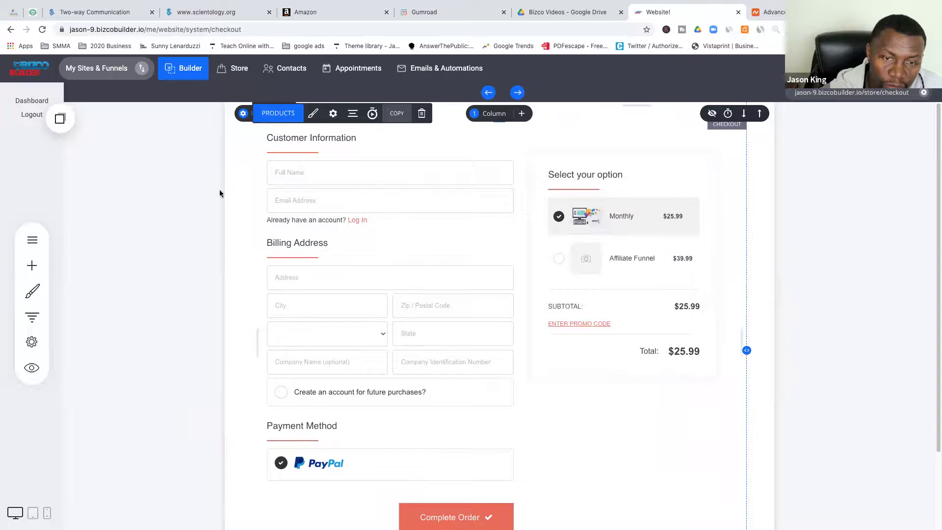
Look over the checkout's Styling panel, then close the product settings.
click(313, 118)
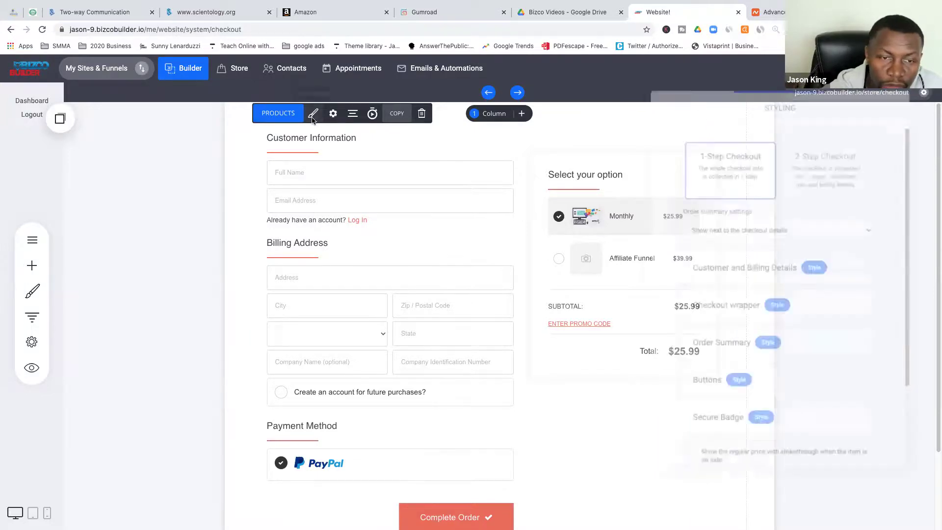
scroll(803, 386, down, 3)
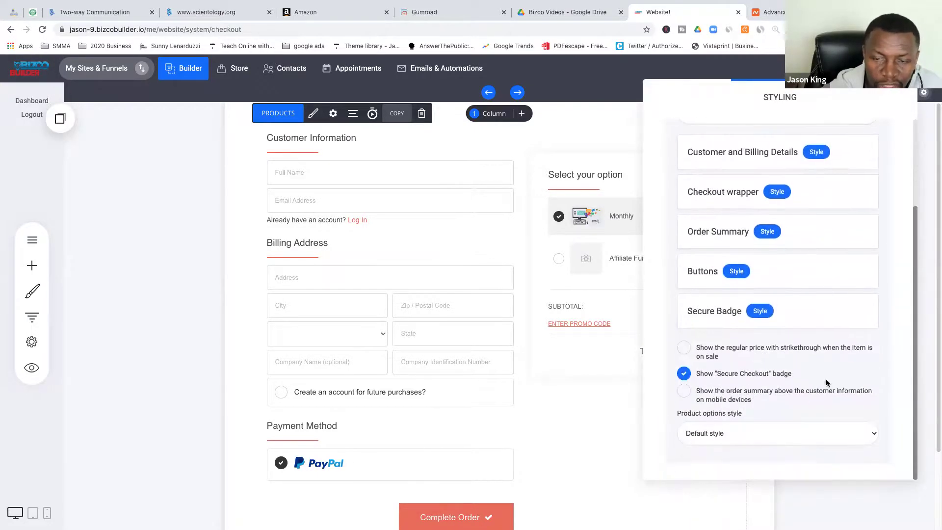
scroll(827, 382, up, 3)
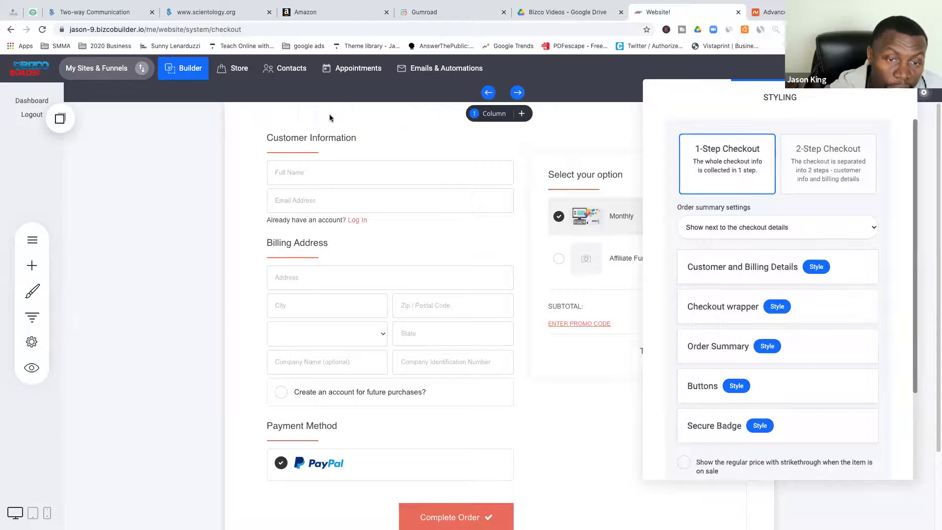
click(329, 114)
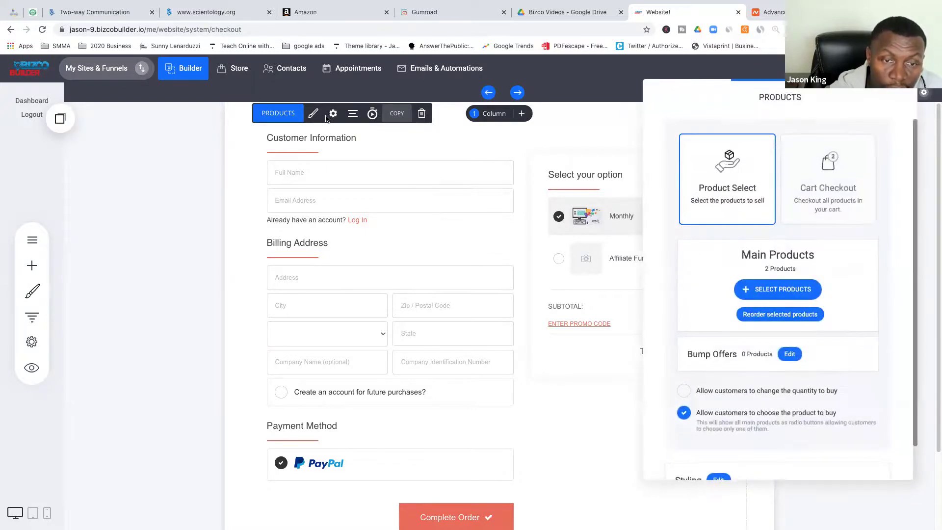
click(326, 117)
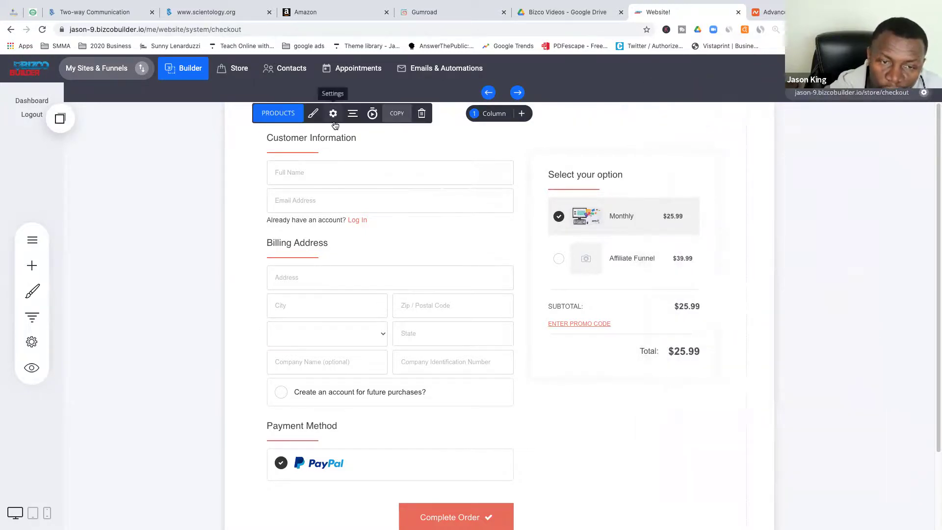
In checkout settings, keep customer registrations on, enable 'Do not ask for address', skip email lists.
click(334, 123)
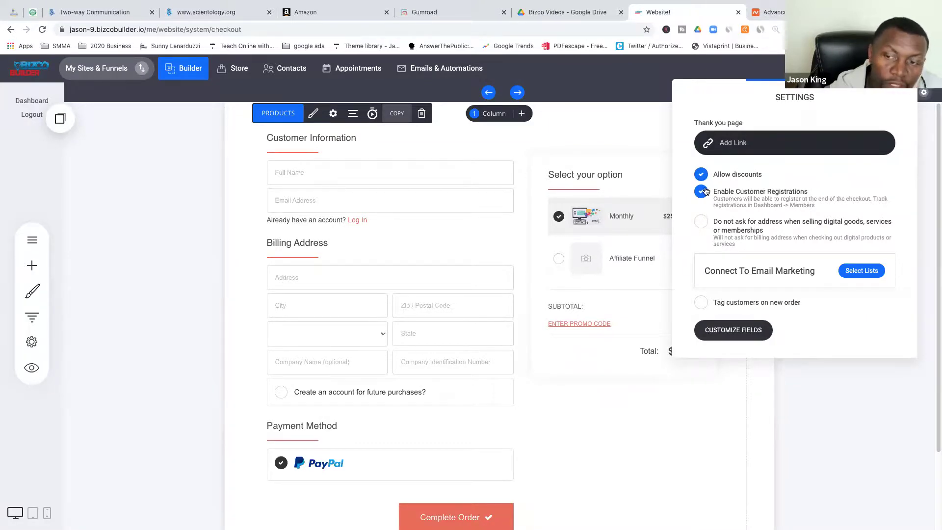
click(702, 191)
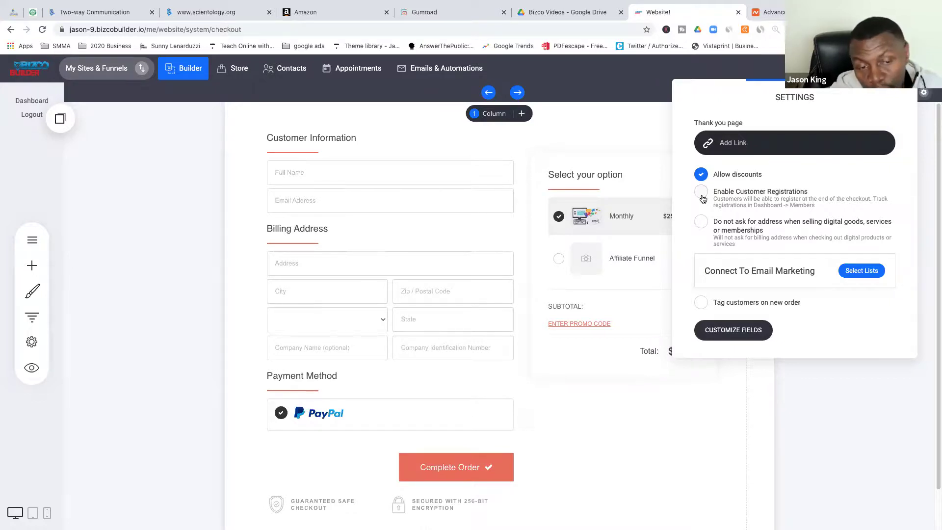
click(702, 193)
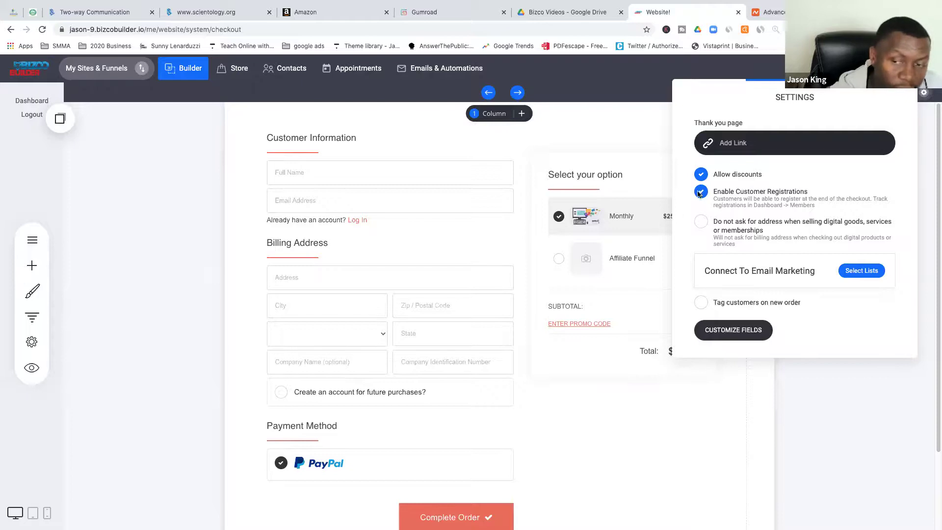
click(702, 221)
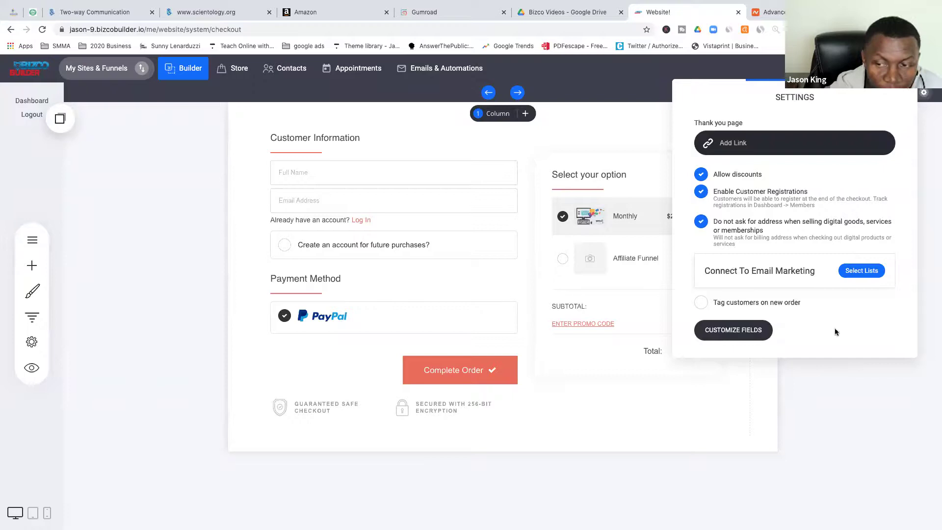
click(861, 270)
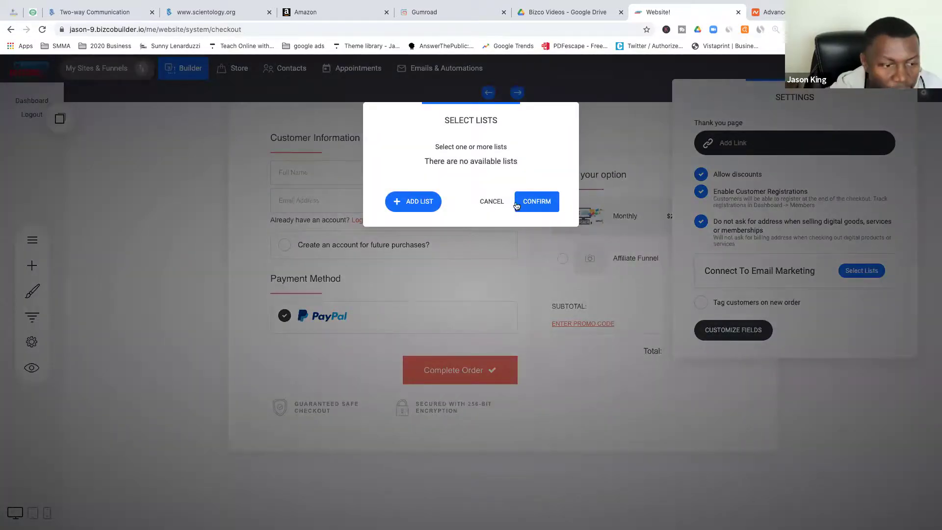
click(498, 202)
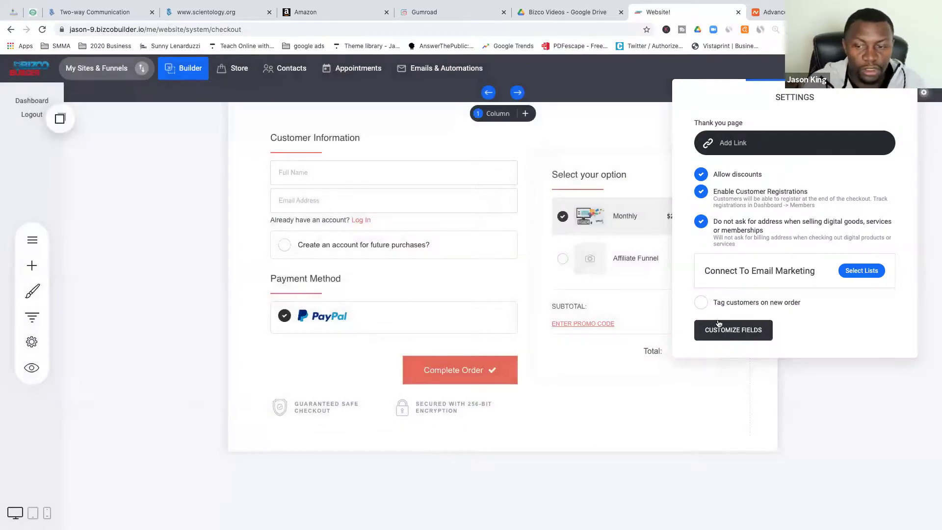
click(857, 438)
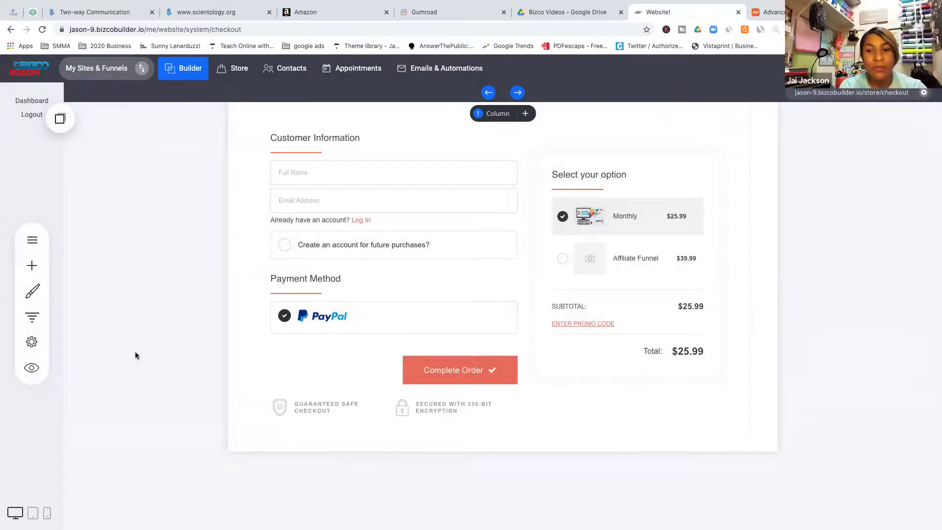
mouse_move(325, 156)
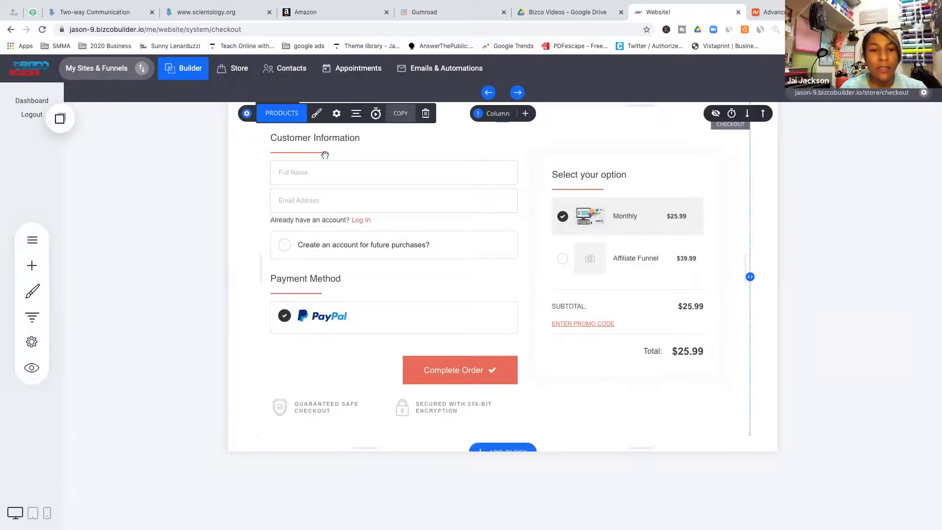
click(336, 114)
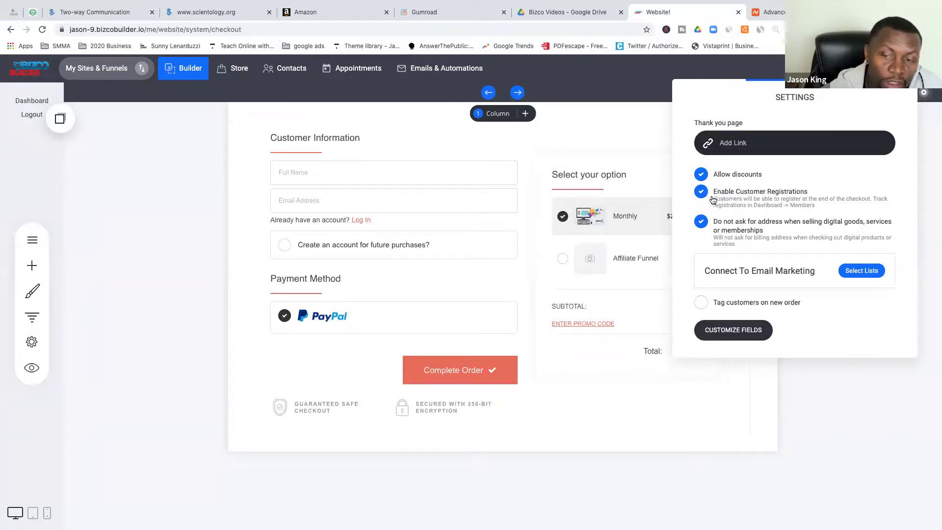
Open Contacts, try a More bulk action, and close the 'Please select contacts.' warning.
click(285, 68)
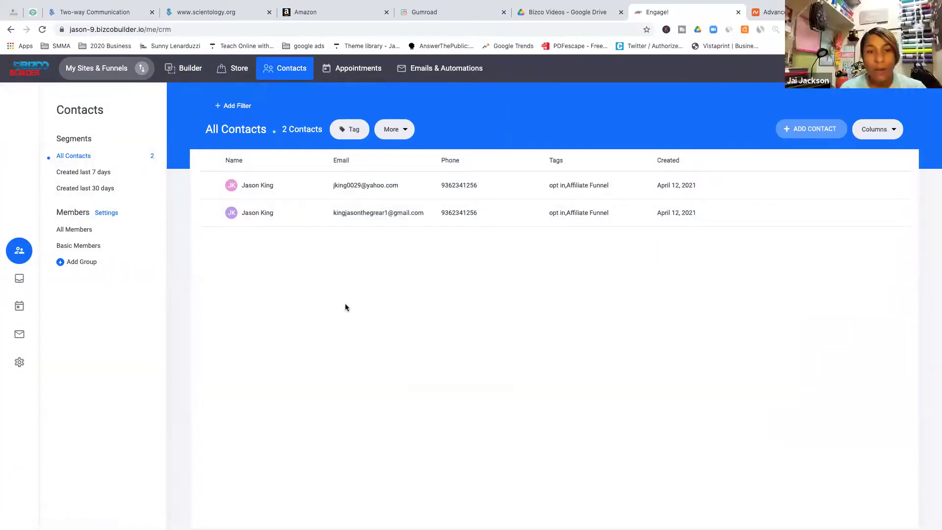
click(392, 129)
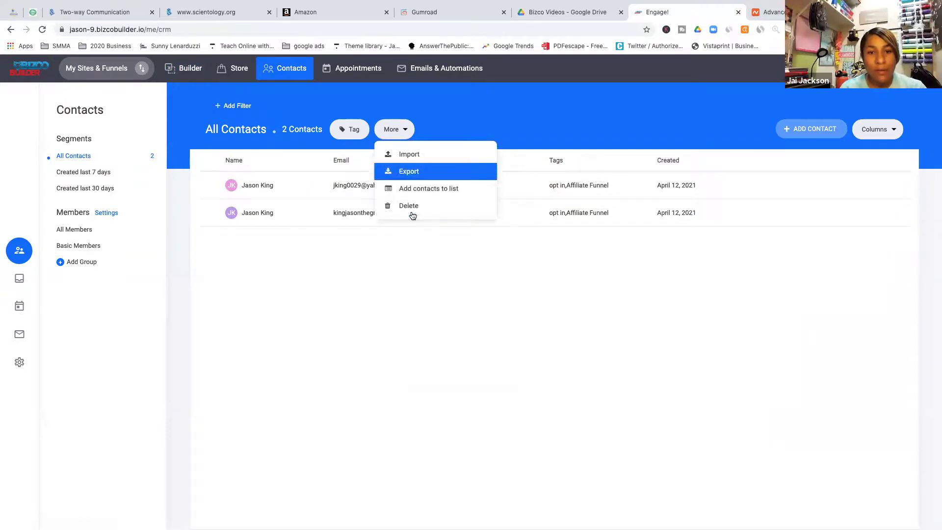
click(428, 192)
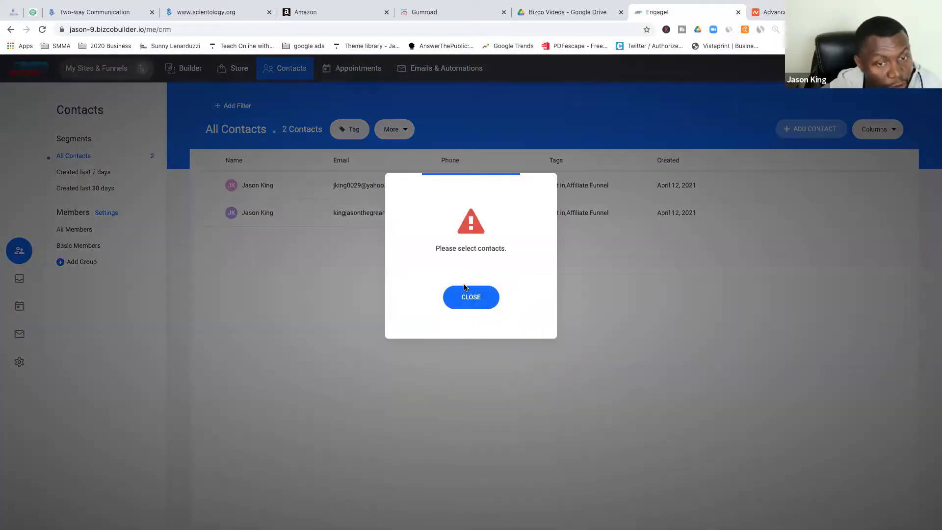
click(471, 299)
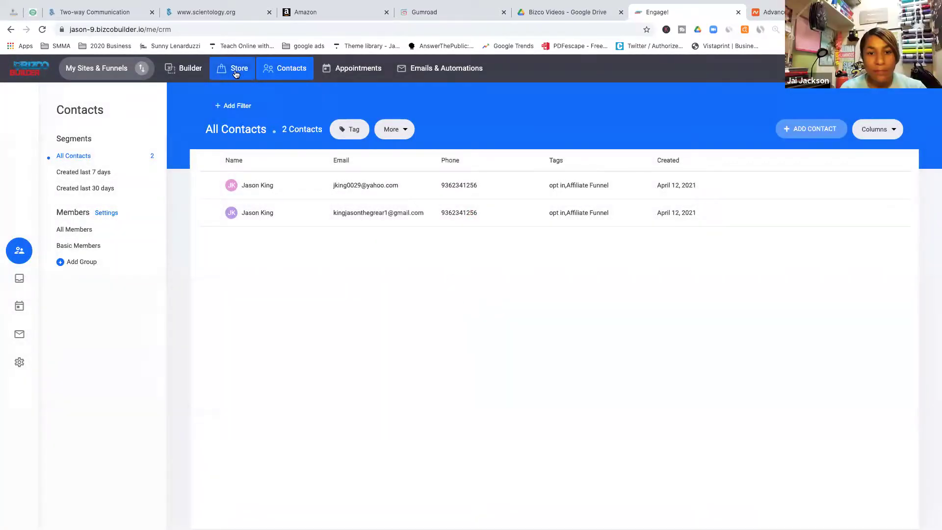
Reopen Step 1: Landing Page in the editor and scroll to the TO GET STARTED! signup form.
click(190, 73)
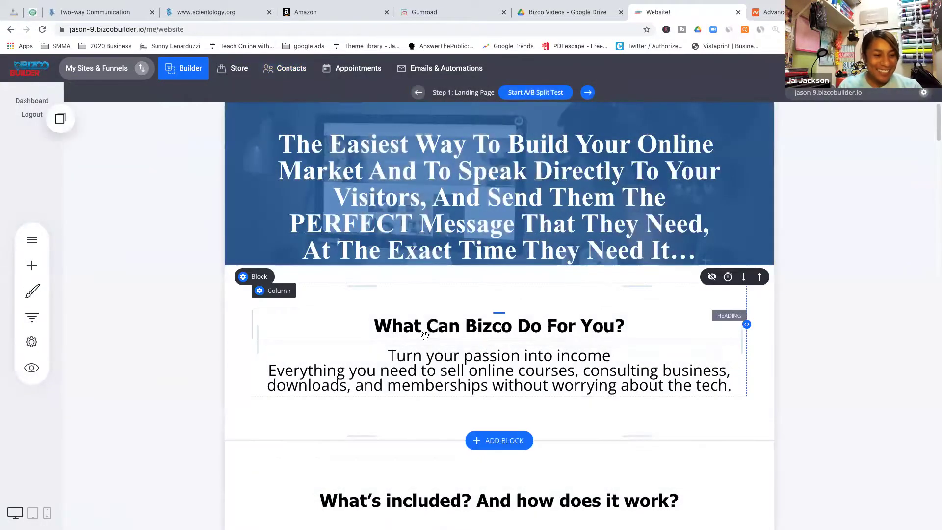
scroll(432, 329, down, 10)
scroll(433, 323, down, 15)
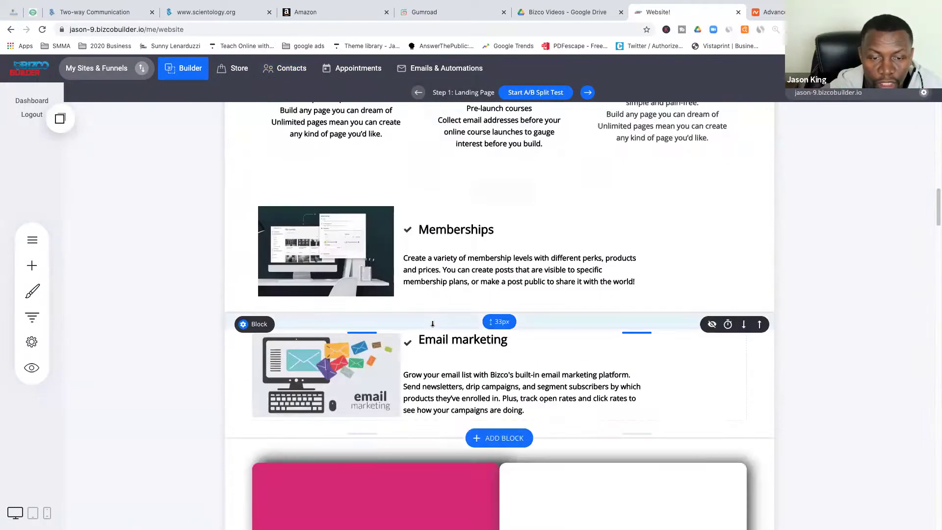
scroll(433, 324, up, 8)
scroll(432, 324, down, 20)
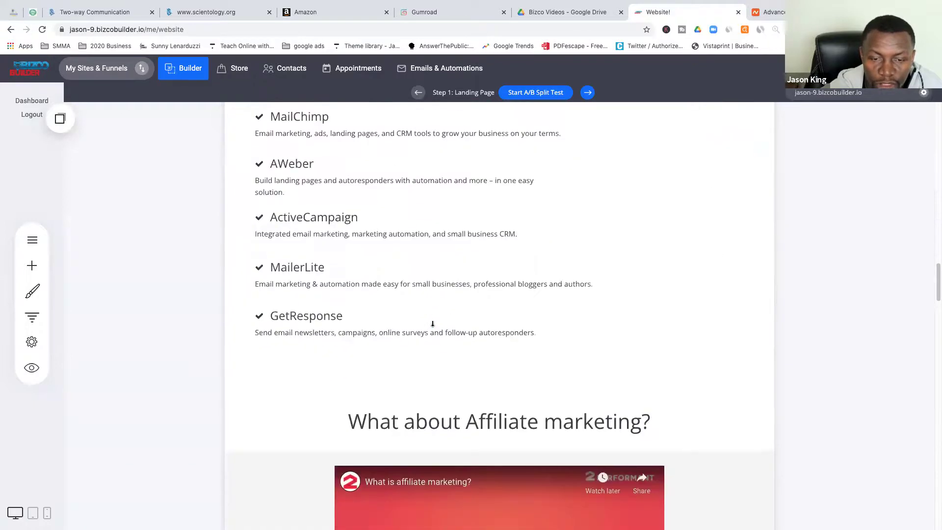
scroll(432, 324, down, 20)
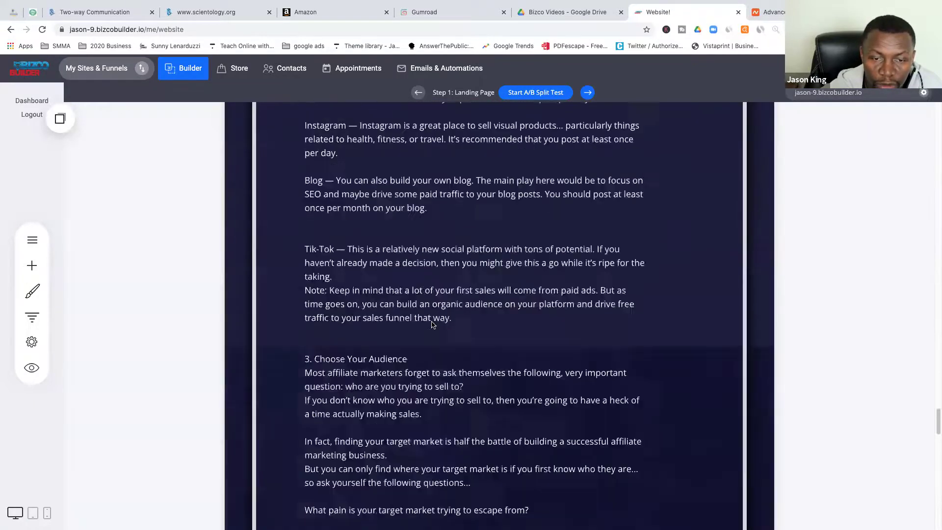
scroll(433, 324, up, 15)
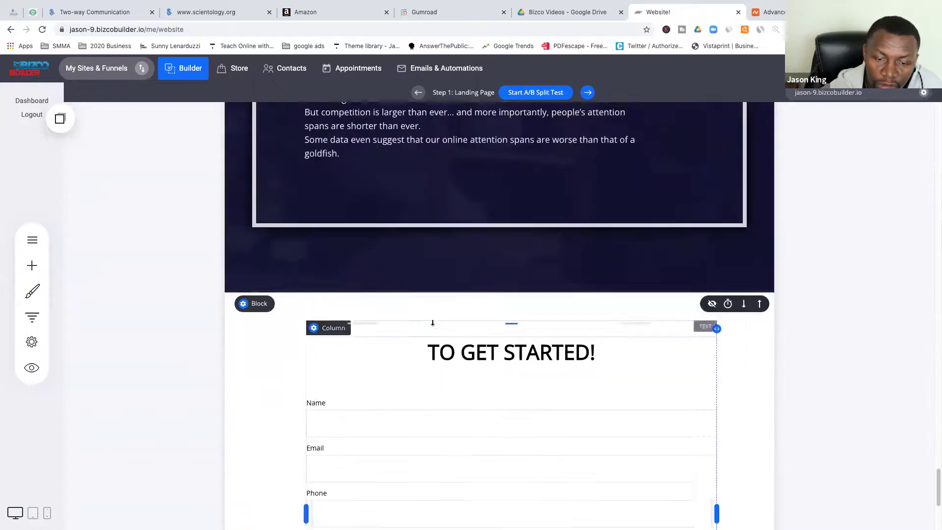
scroll(433, 323, up, 20)
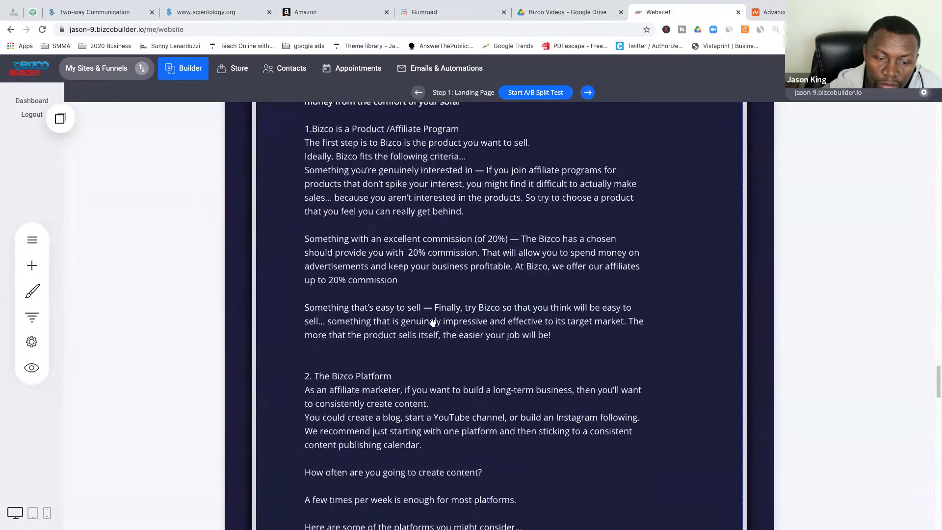
scroll(433, 323, up, 20)
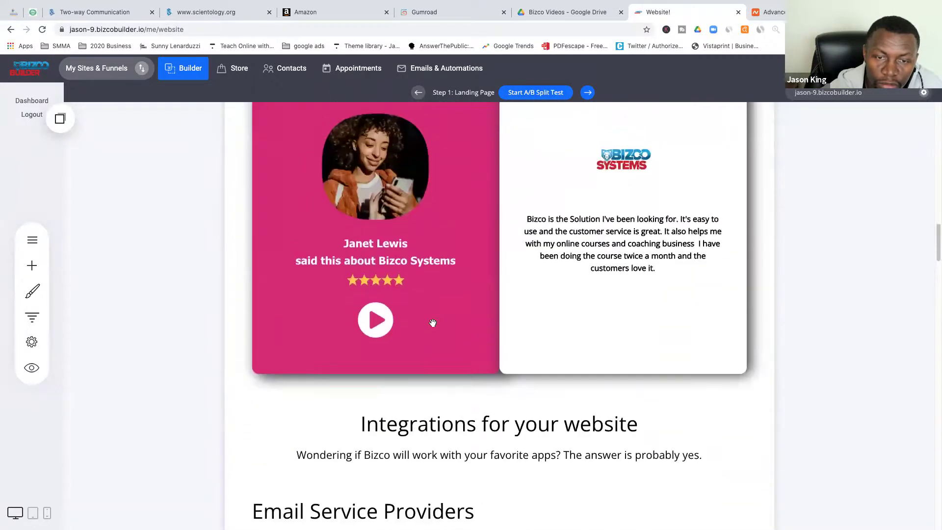
scroll(436, 321, up, 20)
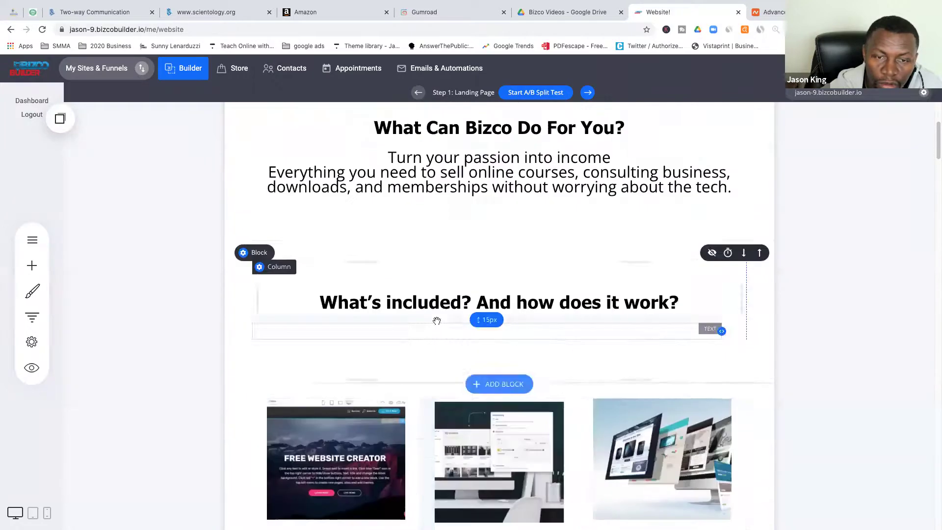
scroll(625, 277, down, 20)
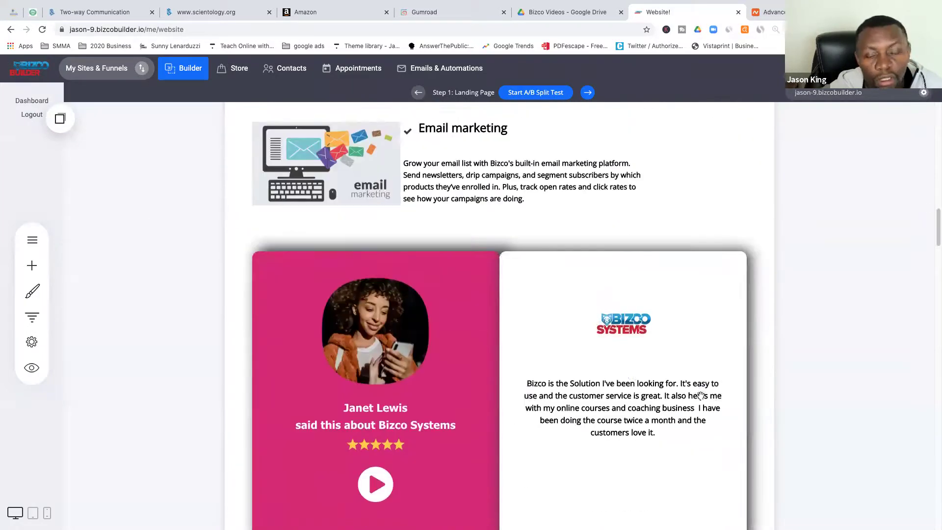
scroll(654, 375, down, 20)
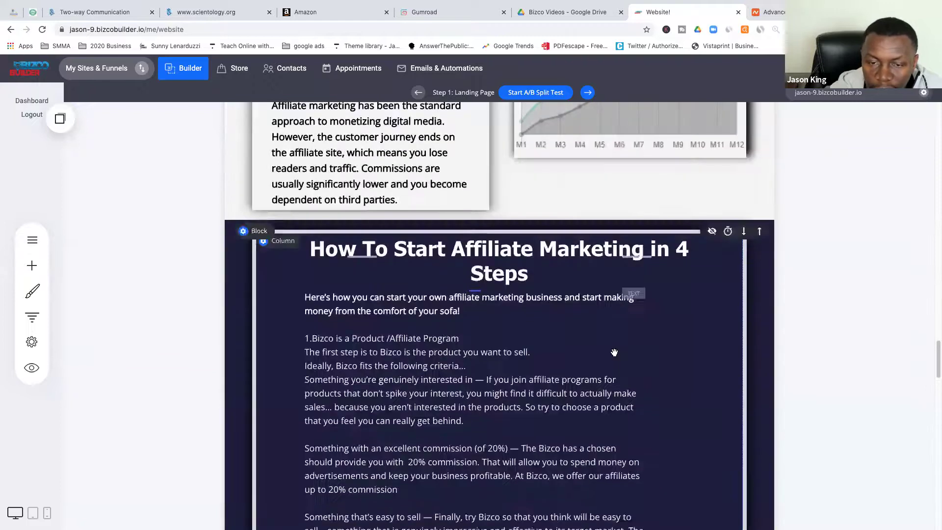
scroll(467, 320, down, 20)
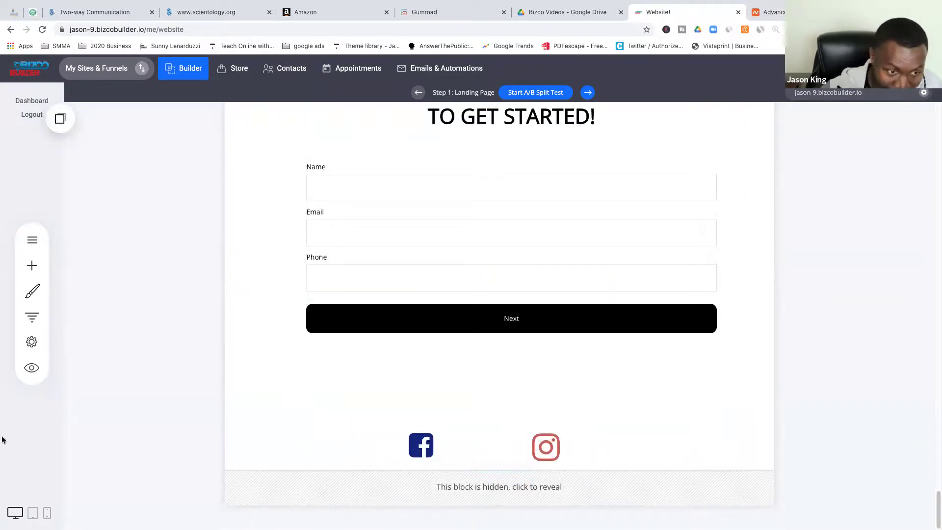
Preview the landing page as visitors see it, scrolling down to the Name/Email/Phone signup form.
click(33, 369)
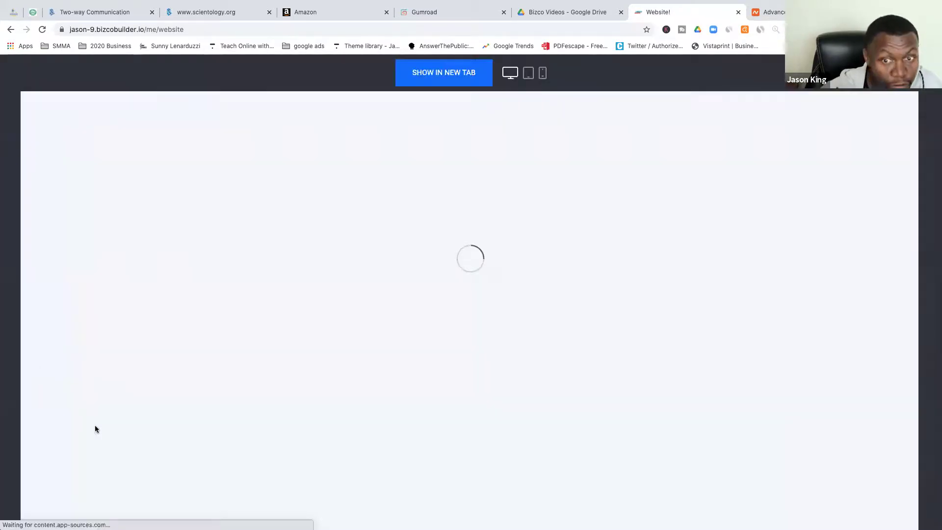
scroll(434, 343, down, 10)
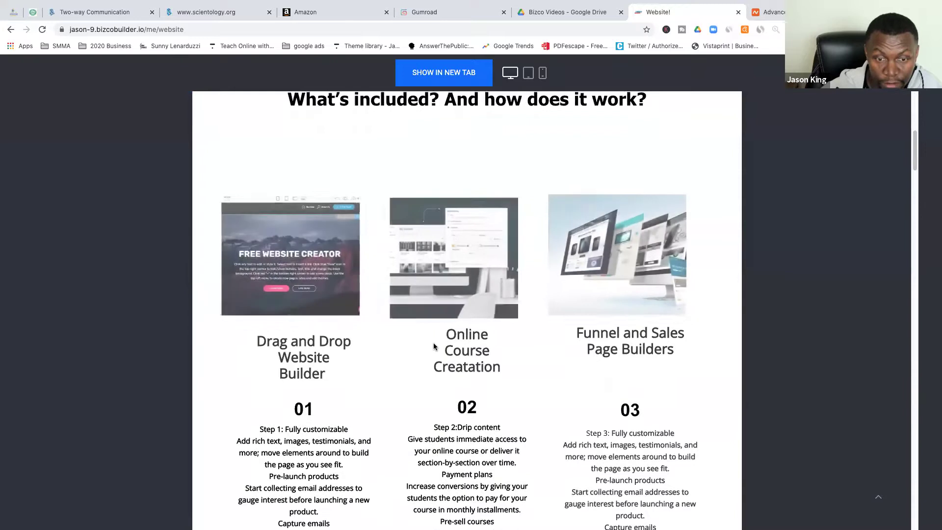
scroll(432, 346, down, 15)
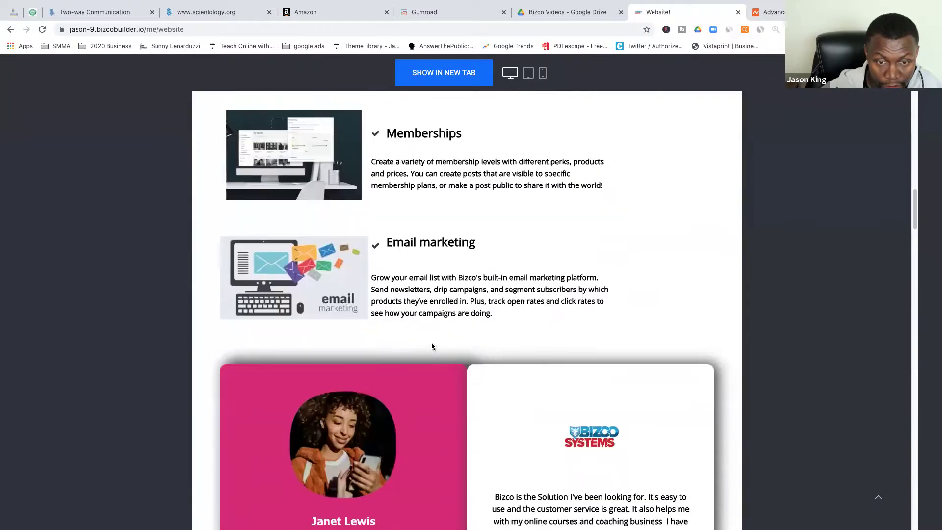
scroll(432, 344, down, 4)
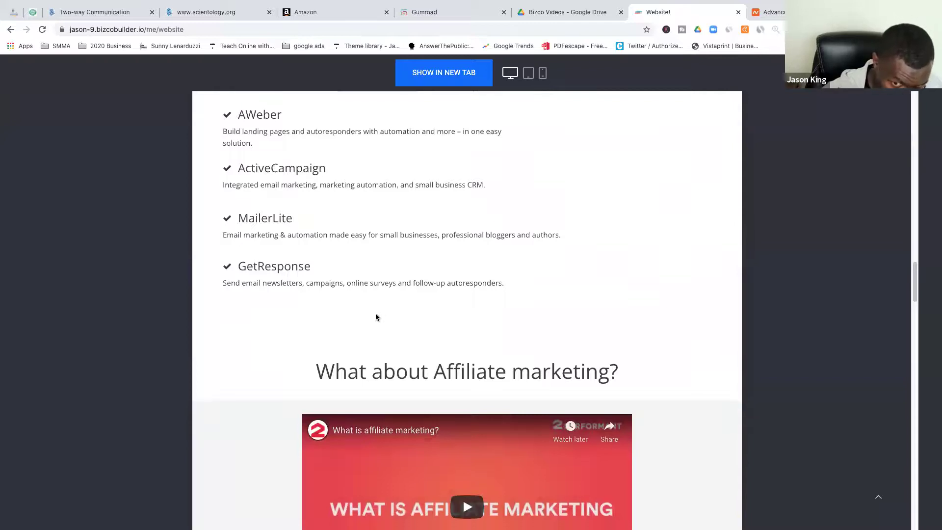
scroll(376, 318, down, 2)
scroll(363, 328, down, 3)
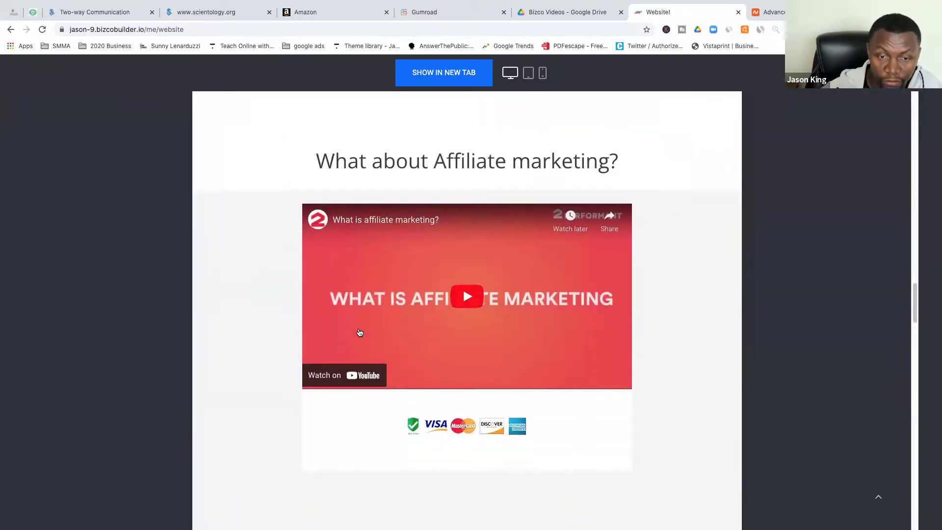
scroll(361, 334, down, 9)
scroll(352, 339, down, 12)
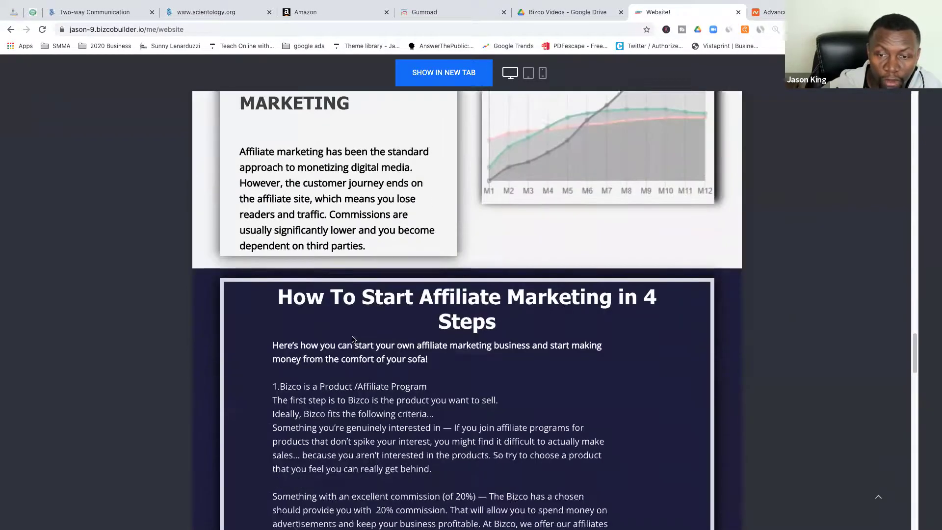
scroll(344, 335, down, 6)
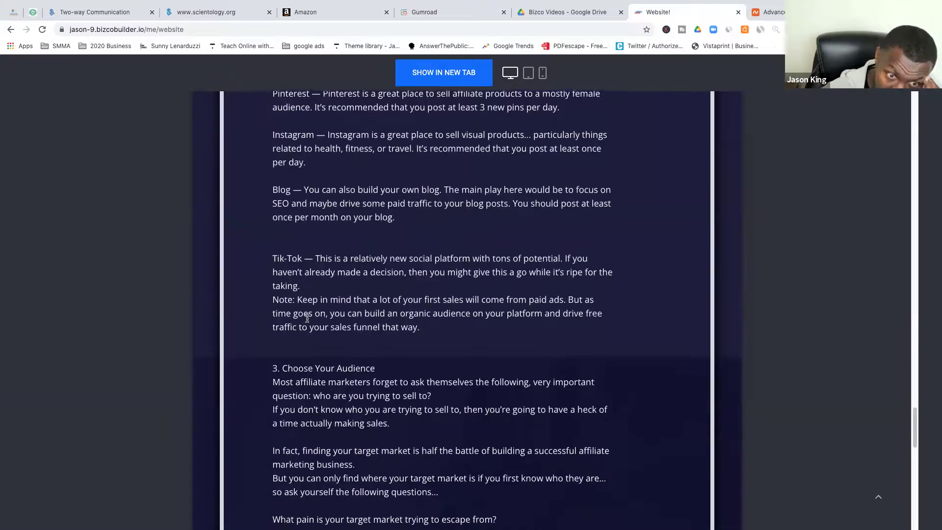
scroll(308, 320, down, 5)
scroll(307, 322, down, 10)
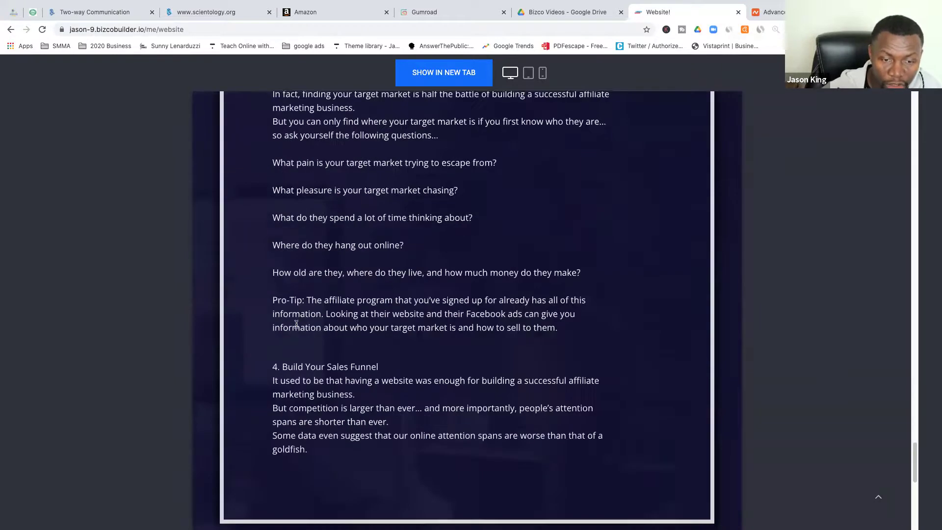
scroll(424, 392, down, 3)
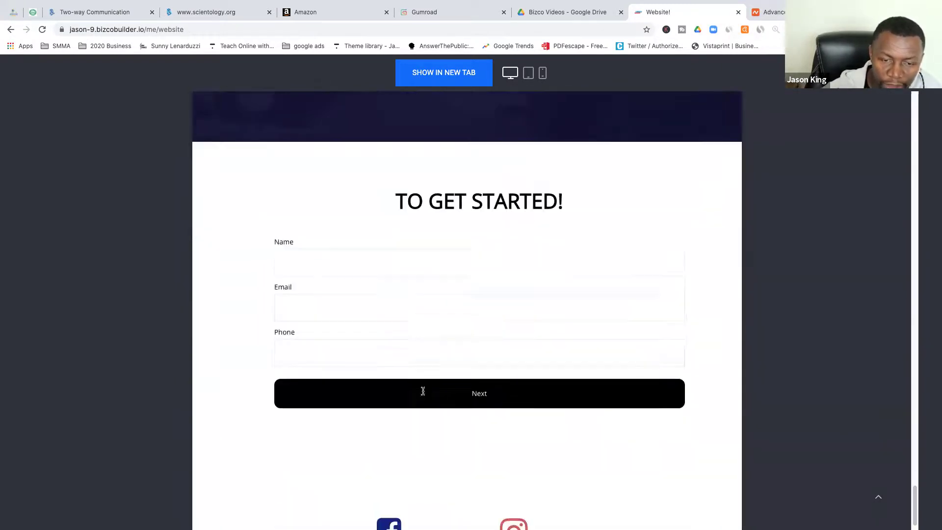
click(368, 248)
click(342, 277)
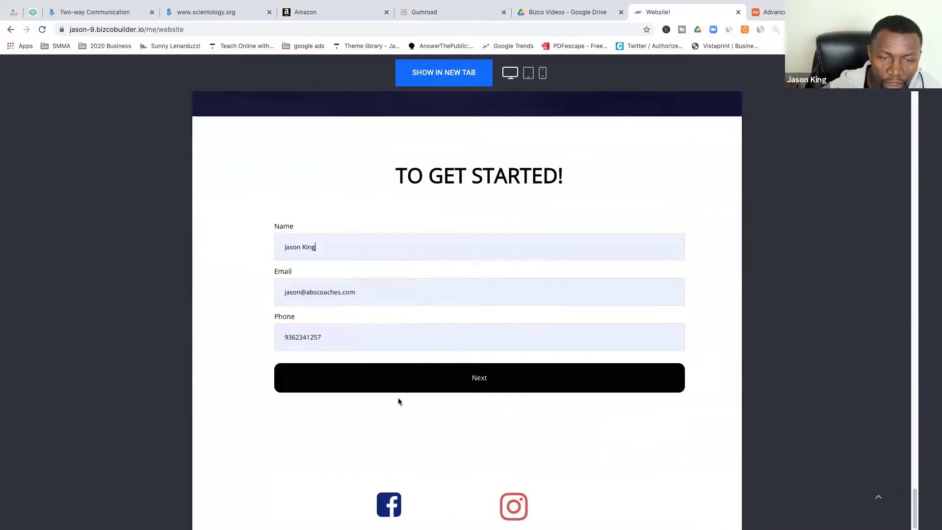
click(492, 381)
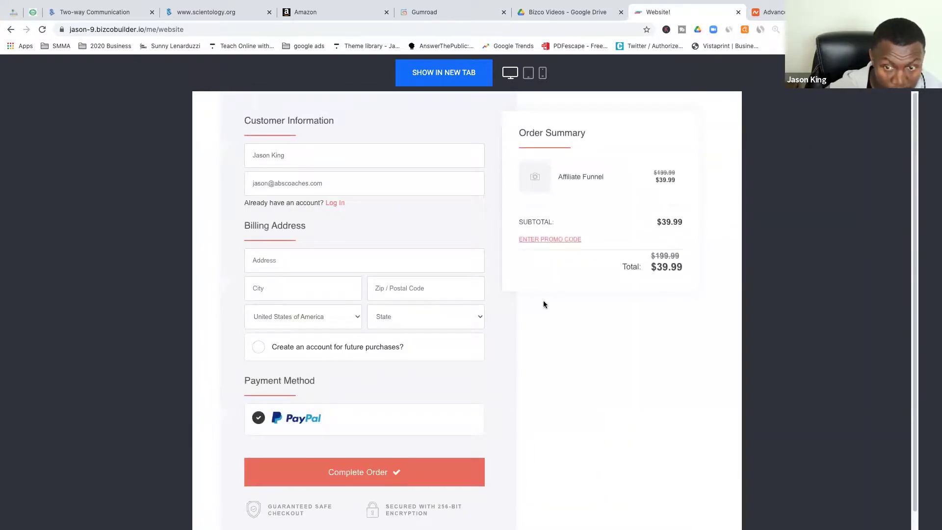
click(550, 239)
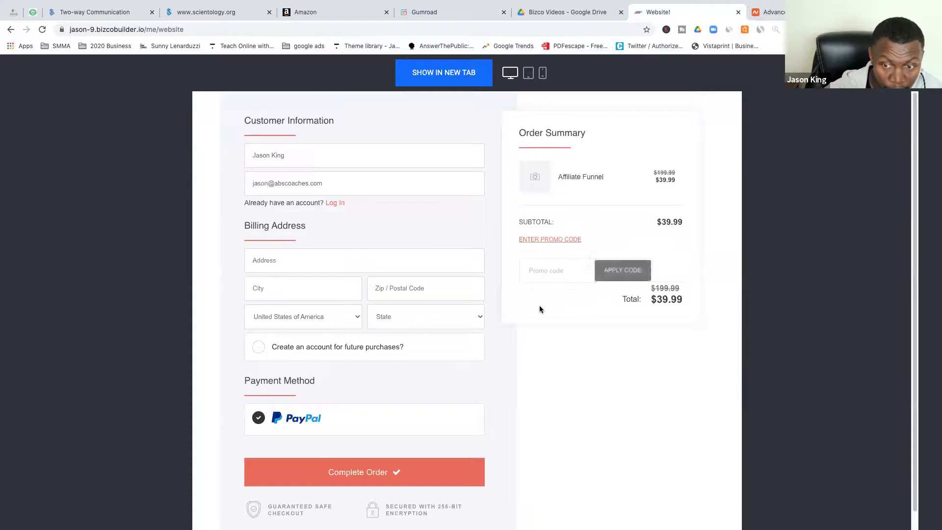
click(544, 265)
text(100)
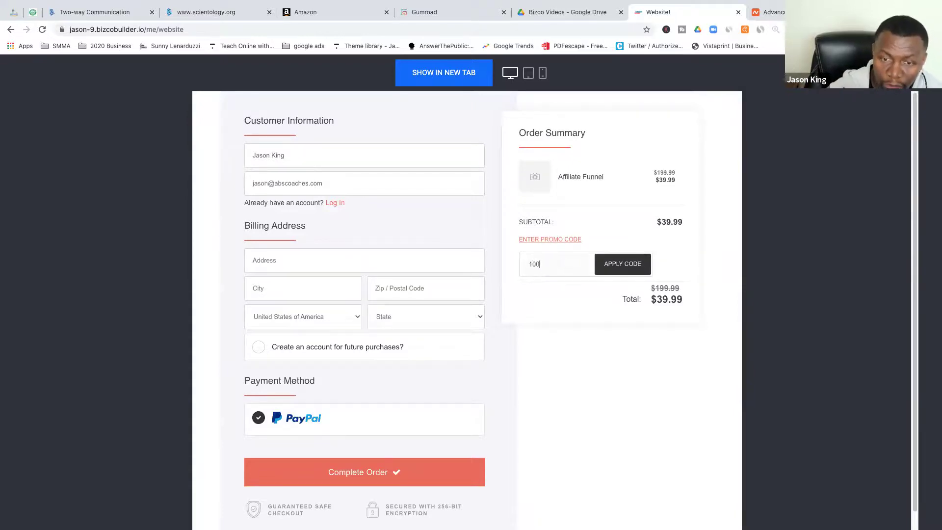
click(624, 266)
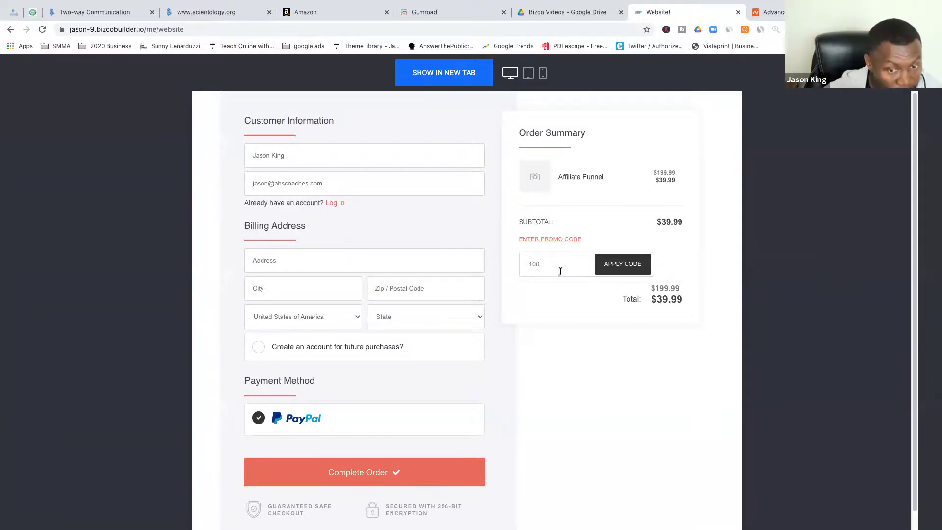
scroll(422, 377, down, 1)
scroll(681, 183, up, 1)
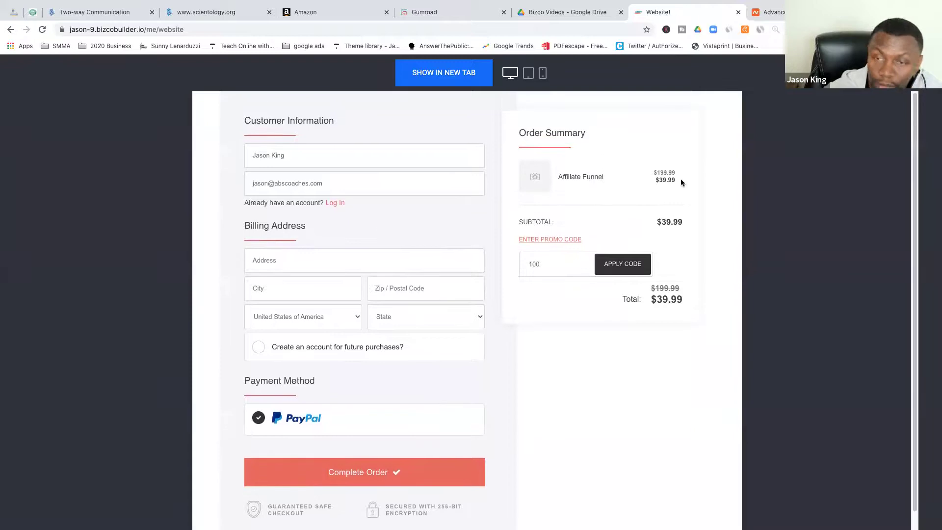
scroll(569, 320, down, 1)
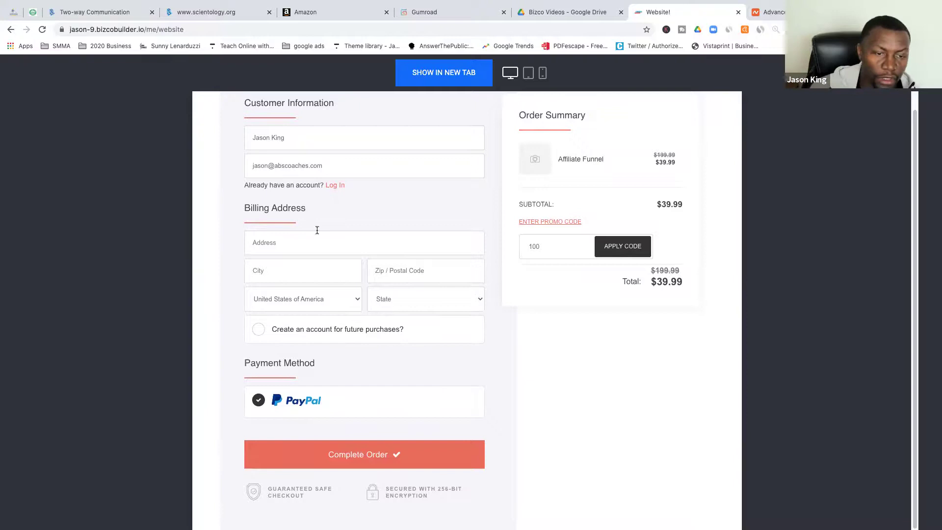
Autofill the checkout preview's billing fields from a saved address, then select the City field.
click(306, 243)
click(289, 278)
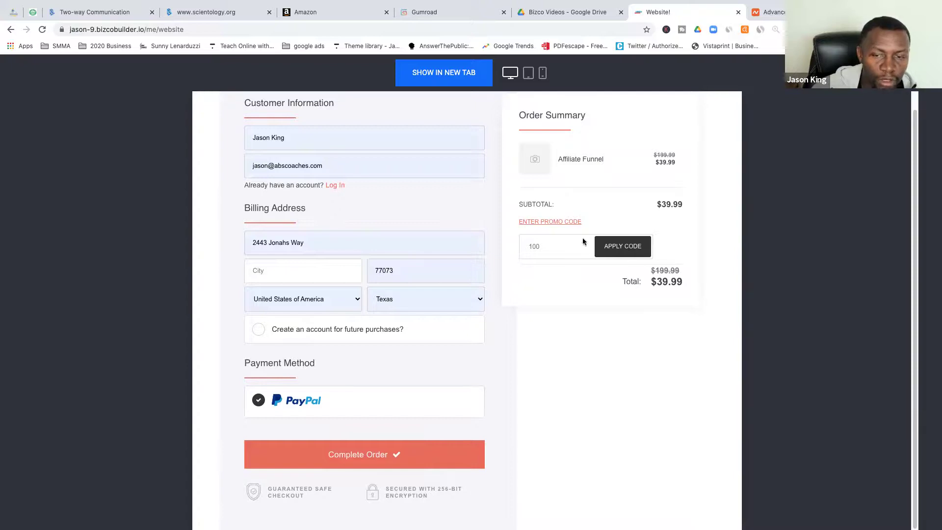
click(263, 277)
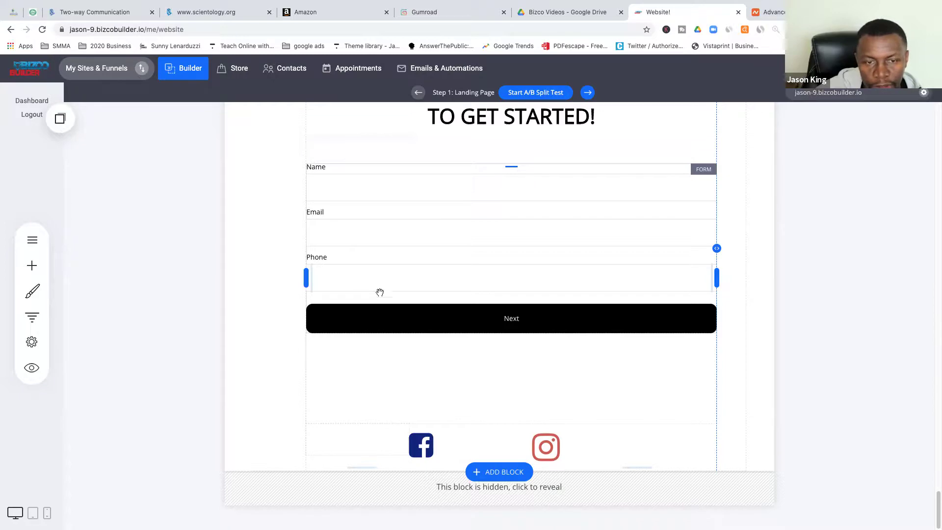
Check the opt-in form's field list, then close it.
mouse_move(432, 169)
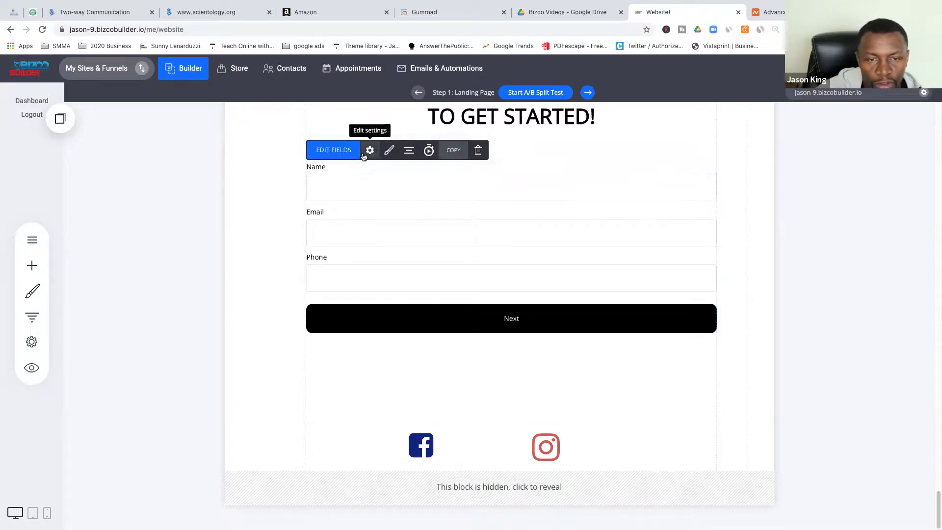
click(335, 151)
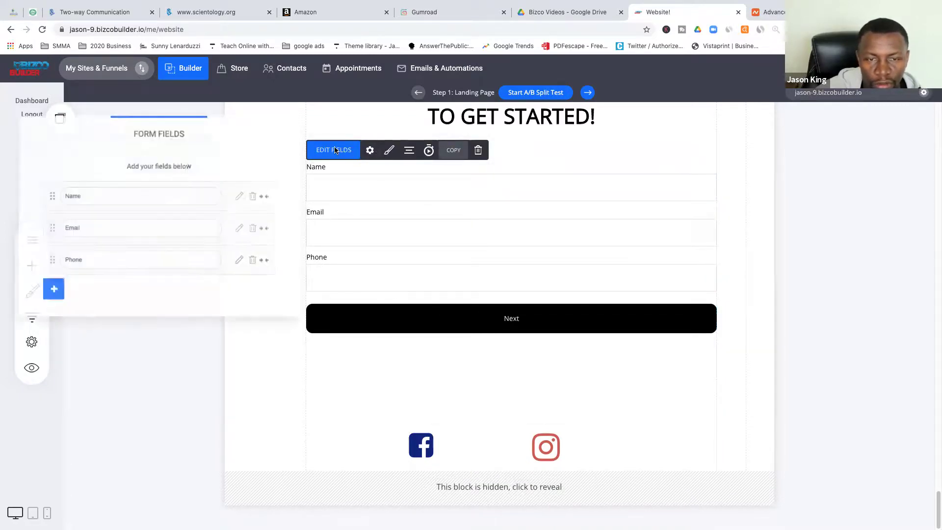
click(364, 155)
Review Form Settings: submit goes to a page, tags Affiliate Funnel and opt in, no email lists.
click(372, 151)
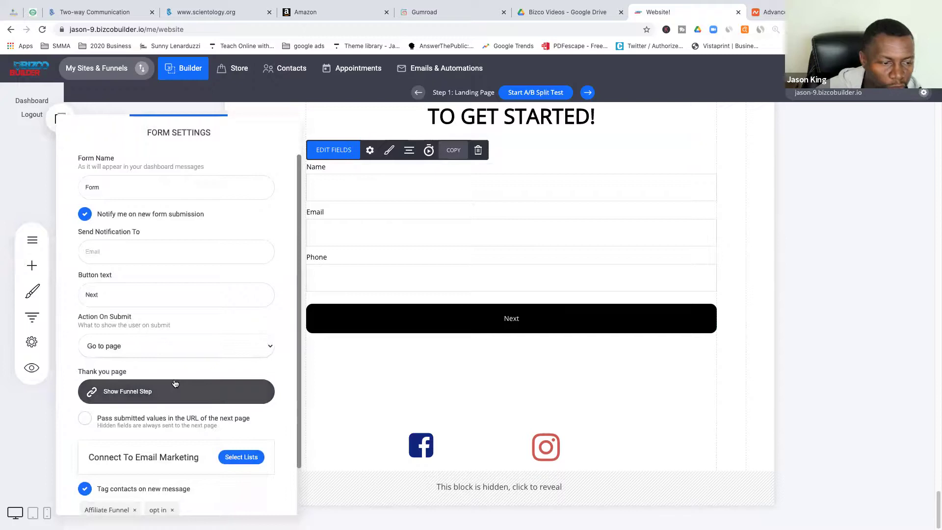
scroll(182, 398, down, 1)
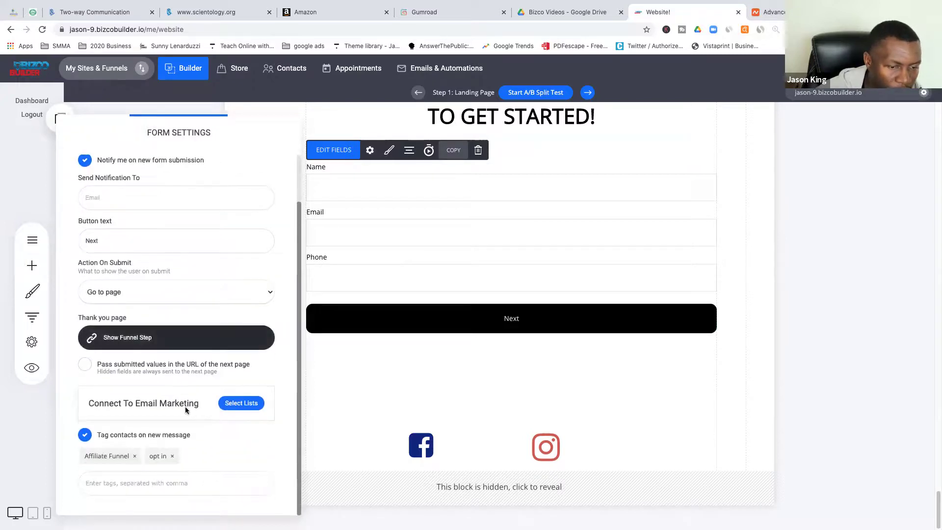
click(232, 407)
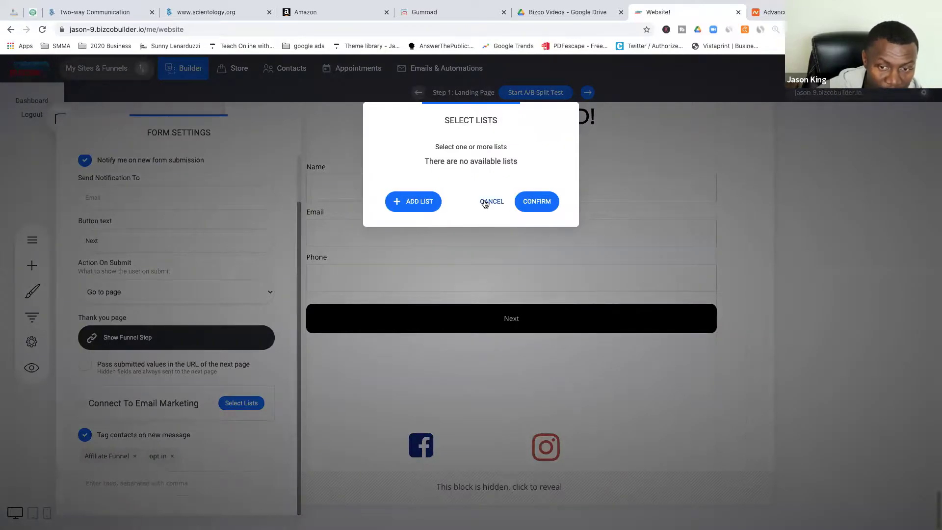
click(413, 275)
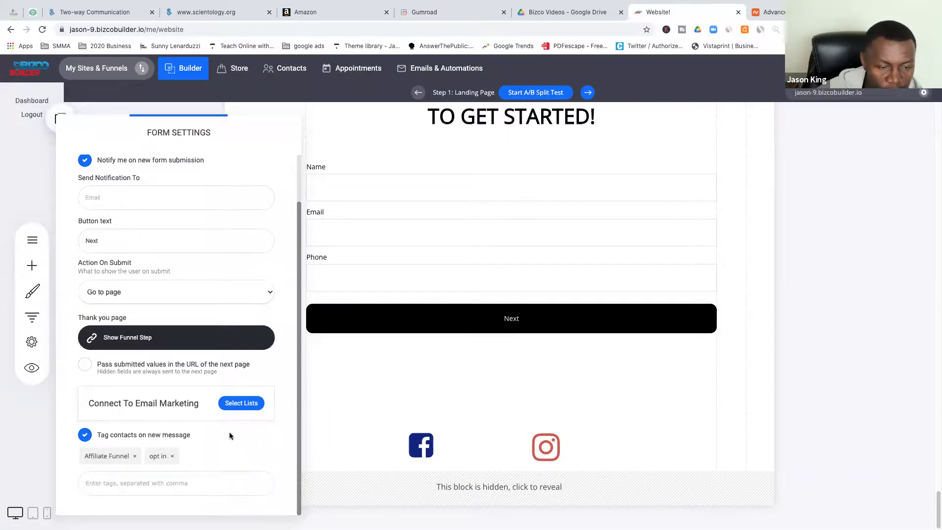
scroll(220, 366, up, 1)
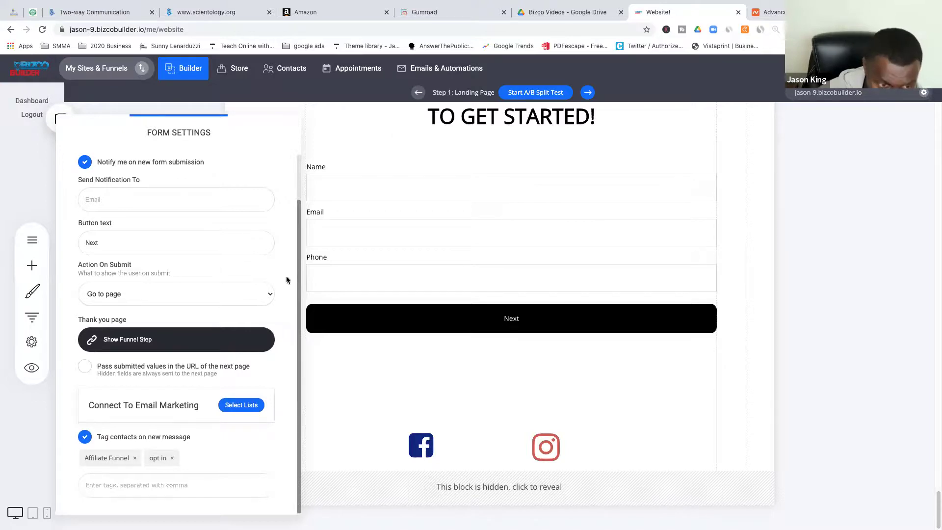
scroll(221, 338, down, 1)
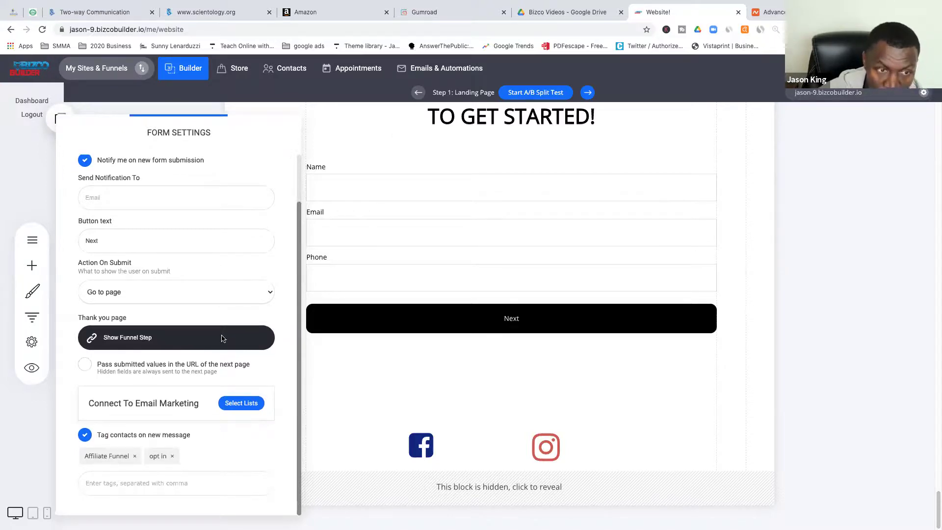
Close the form settings and return to the landing page's top headline.
click(46, 199)
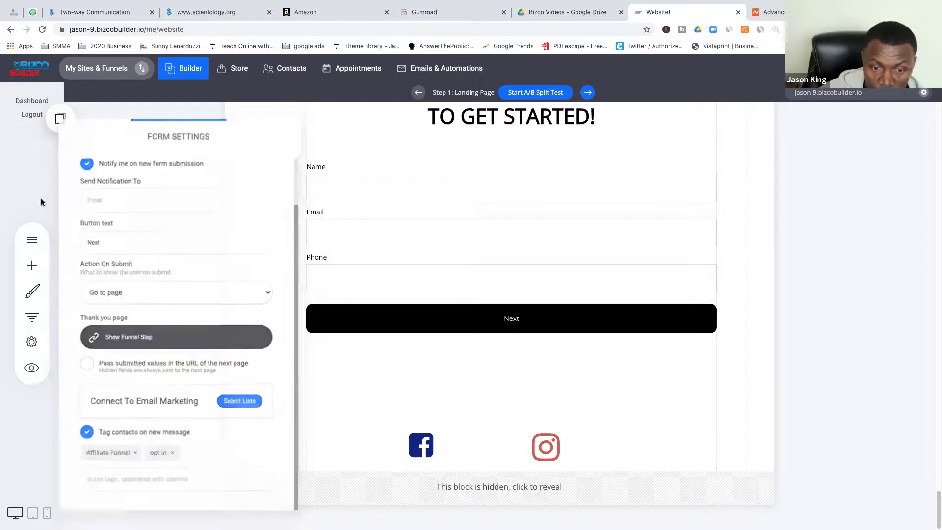
scroll(339, 362, up, 8)
scroll(342, 322, up, 15)
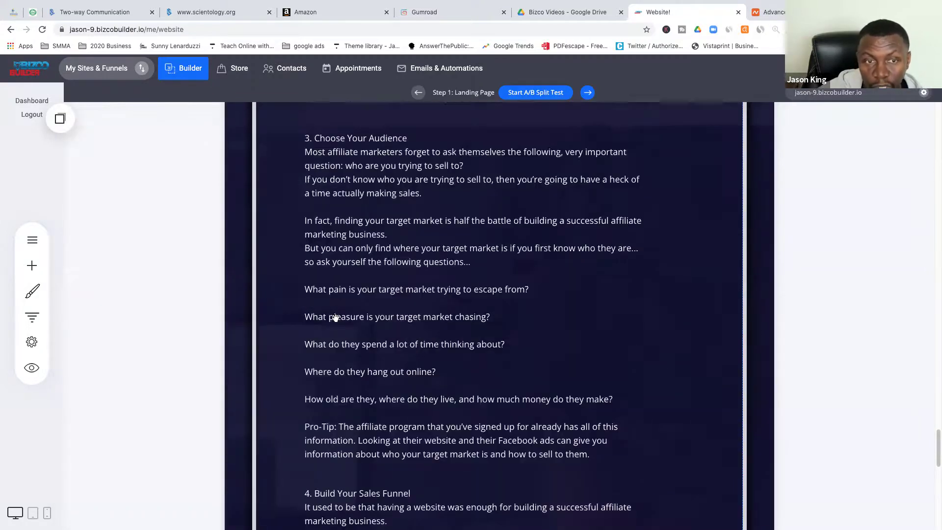
scroll(321, 329, up, 20)
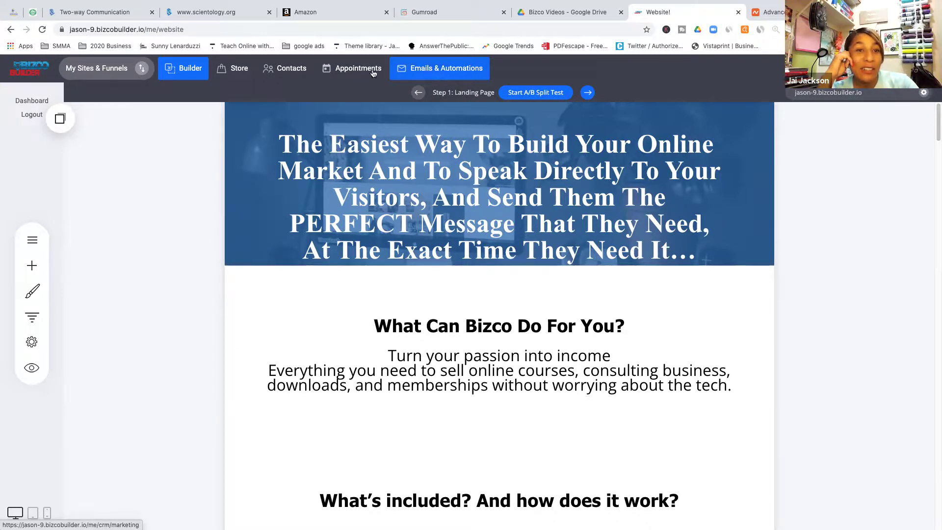
View the three Contacts tagged opt in and Affiliate Funnel, and open the More bulk-actions menu.
click(301, 70)
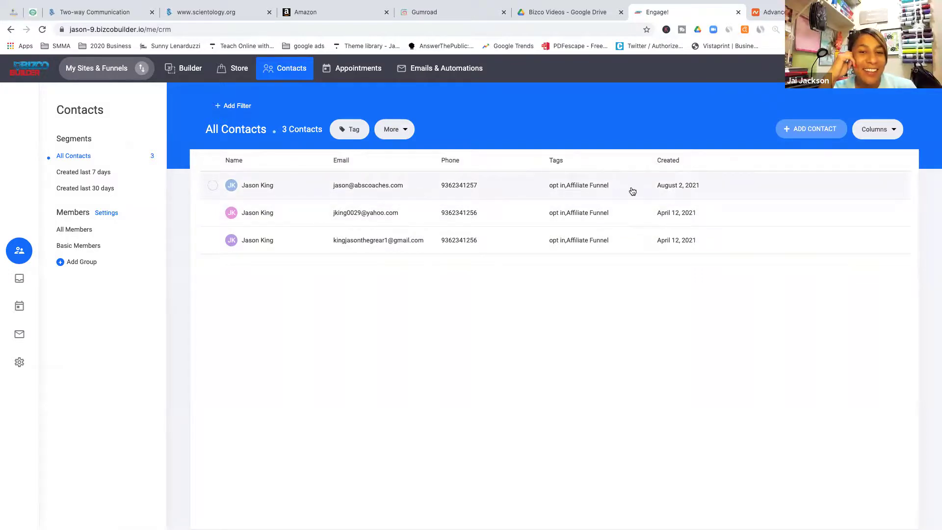
click(403, 131)
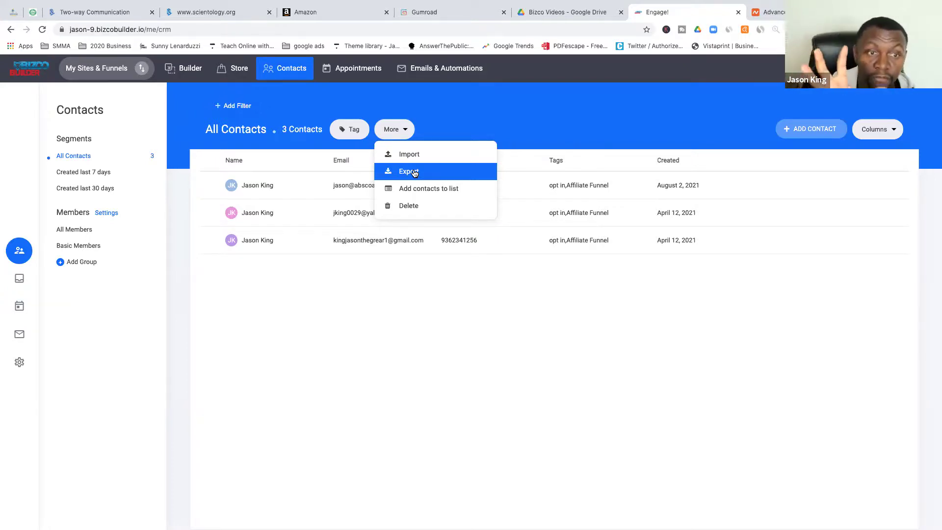
Check the empty Booking Events page, dismiss its intro video, and return to the Builder.
click(362, 75)
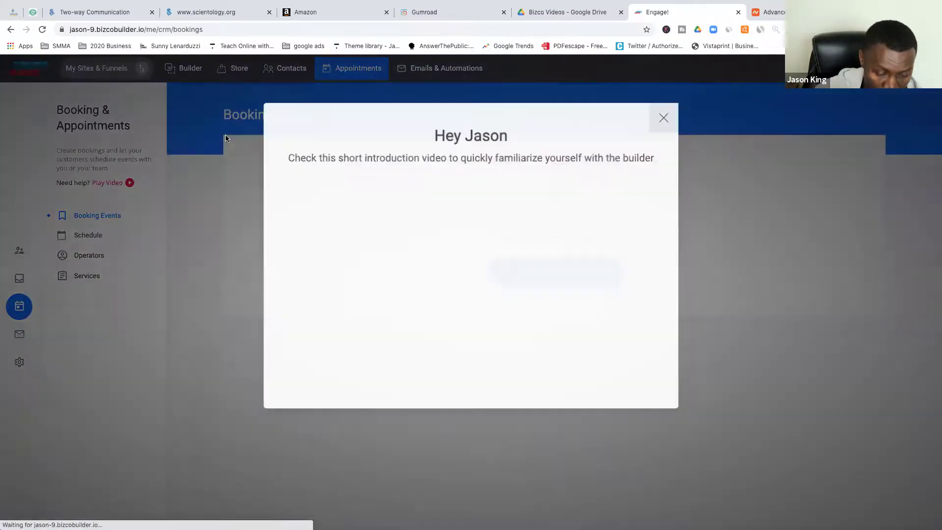
click(666, 119)
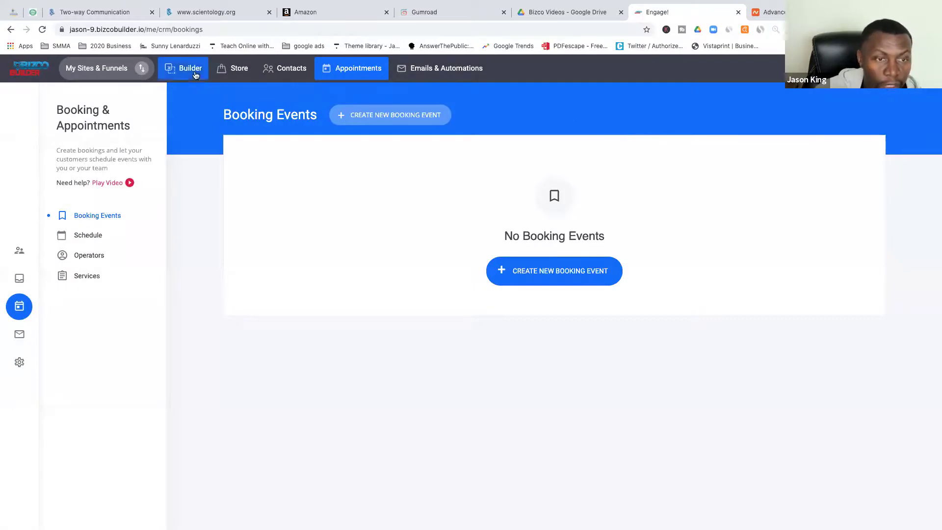
click(181, 68)
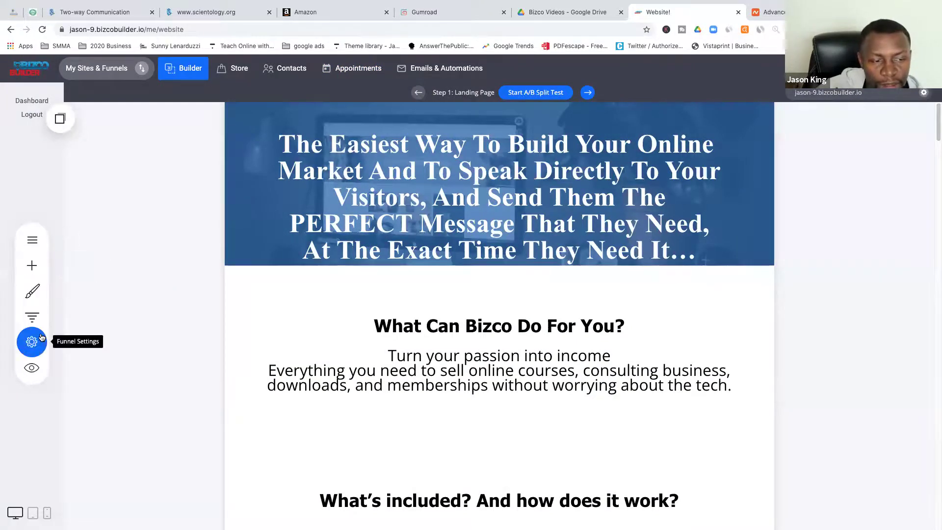
Browse the Add Widget list's Form, Booking, Donation, Audio and Video widgets.
click(27, 237)
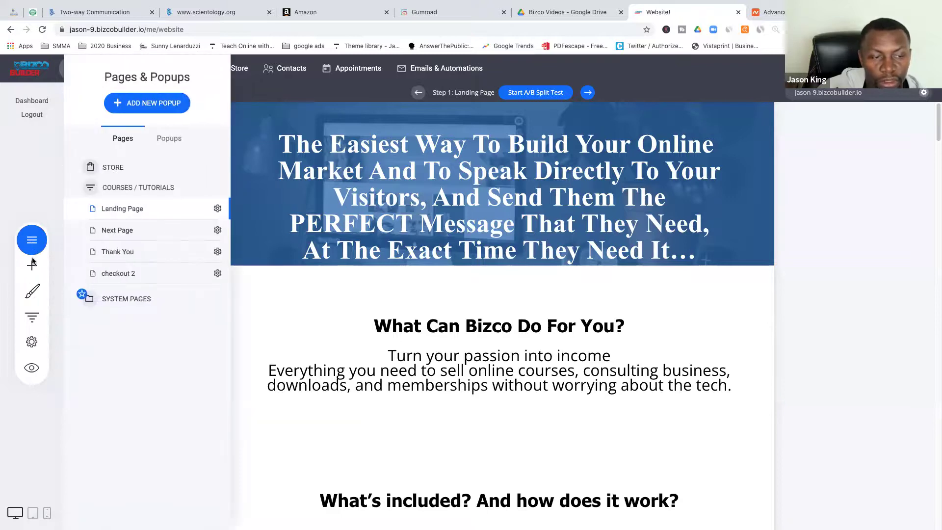
click(31, 265)
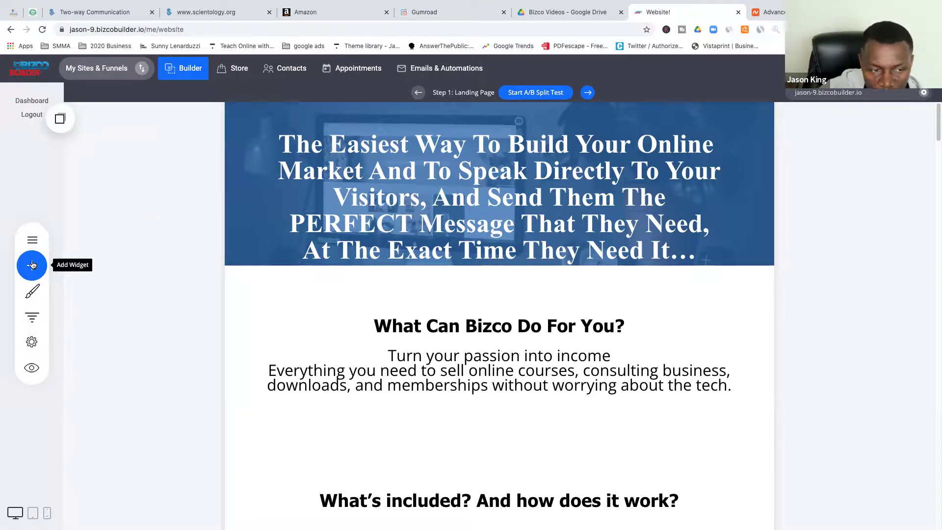
click(32, 265)
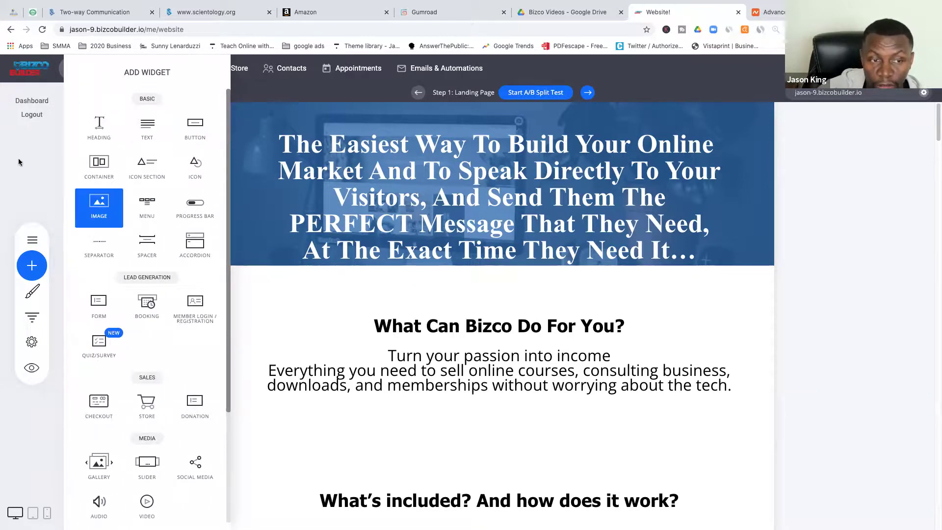
scroll(103, 341, down, 1)
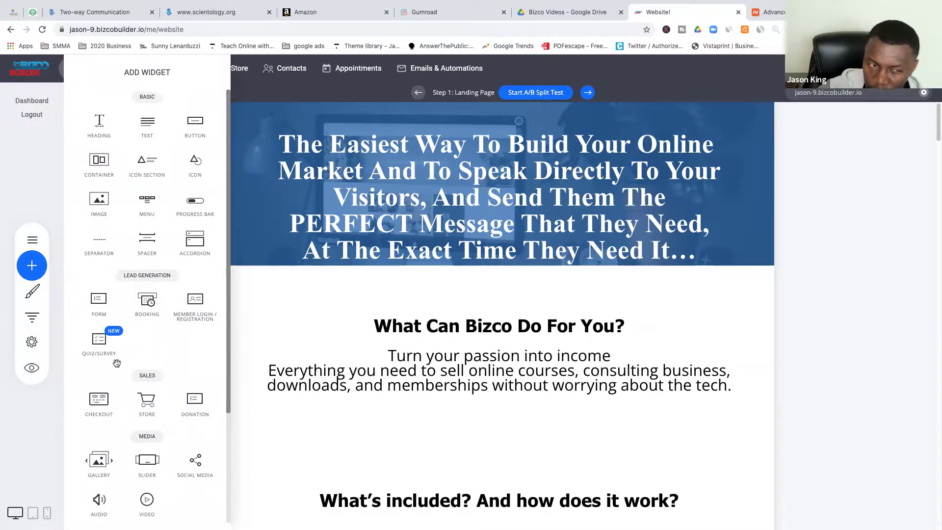
scroll(106, 347, down, 3)
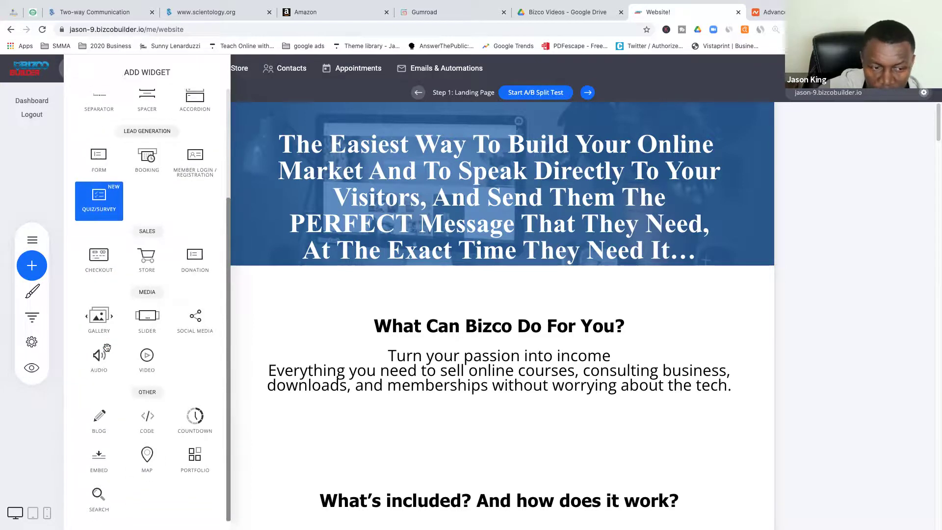
scroll(103, 343, up, 3)
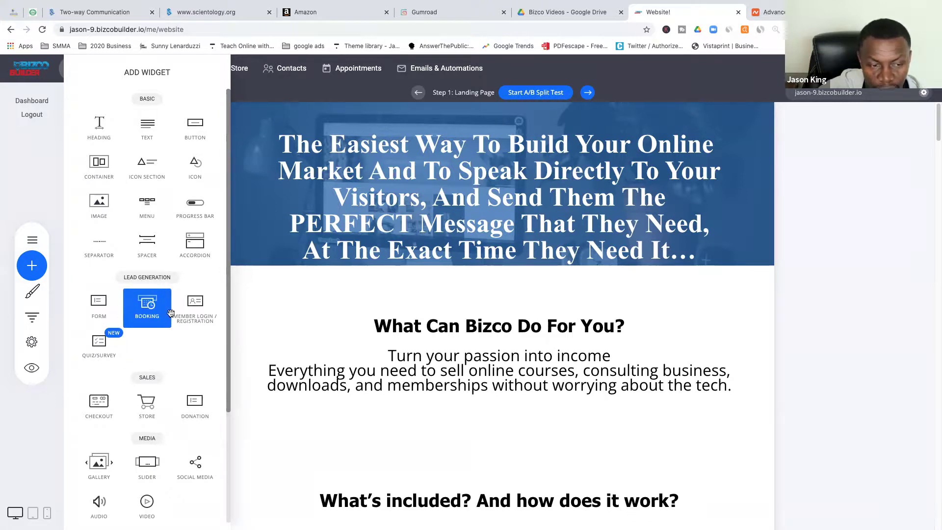
scroll(147, 353, down, 1)
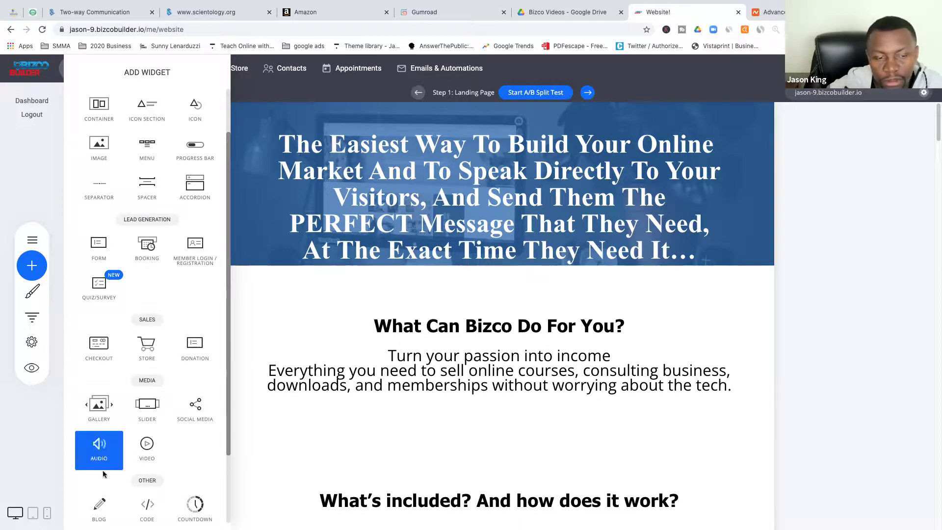
Drop an audio player below the What Can Bizco intro and start uploading a file.
drag(101, 459, 385, 437)
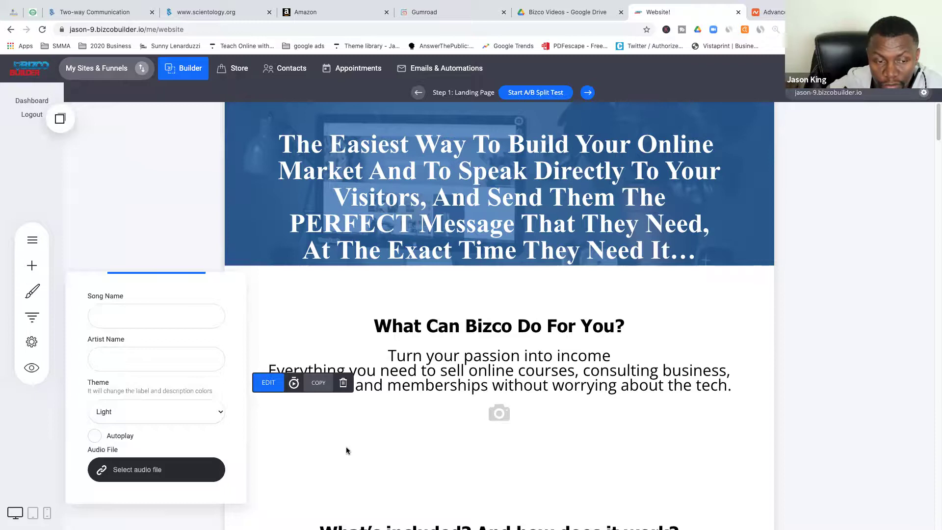
click(185, 468)
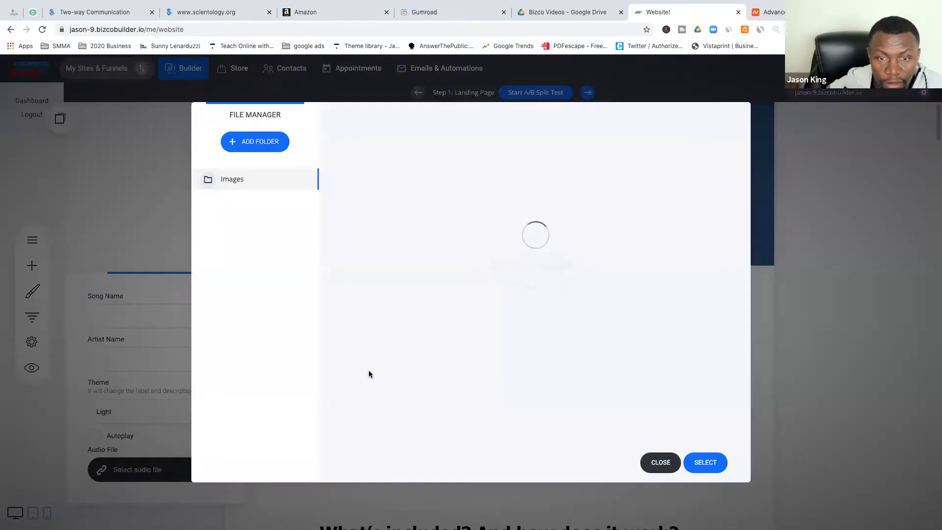
click(350, 463)
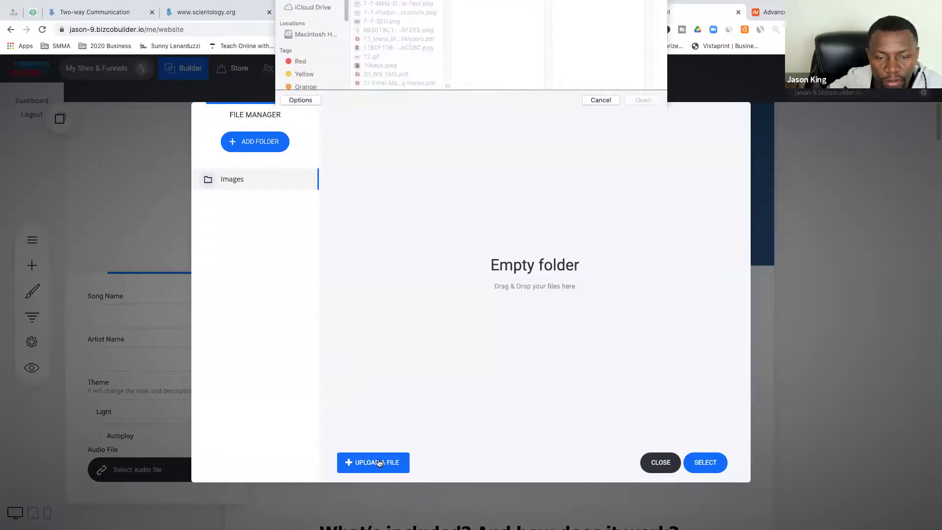
Browse the recording audio files in Downloads, then cancel the upload and close the File Manager.
scroll(393, 123, down, 1)
scroll(344, 97, down, 4)
scroll(431, 91, down, 15)
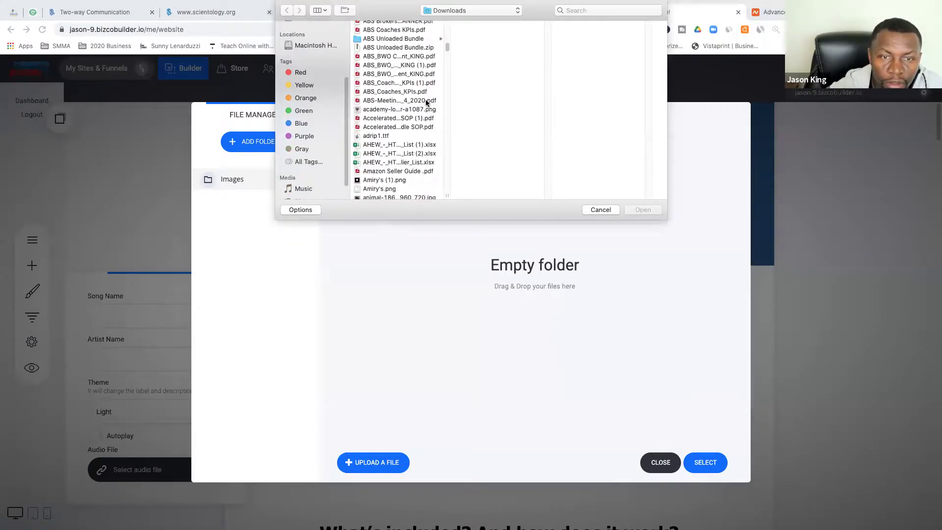
scroll(401, 172, down, 15)
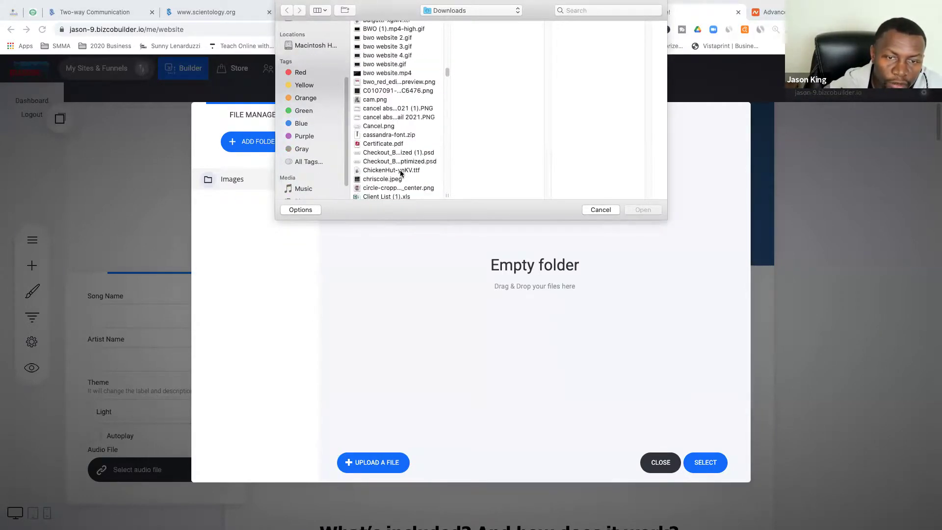
scroll(401, 172, down, 10)
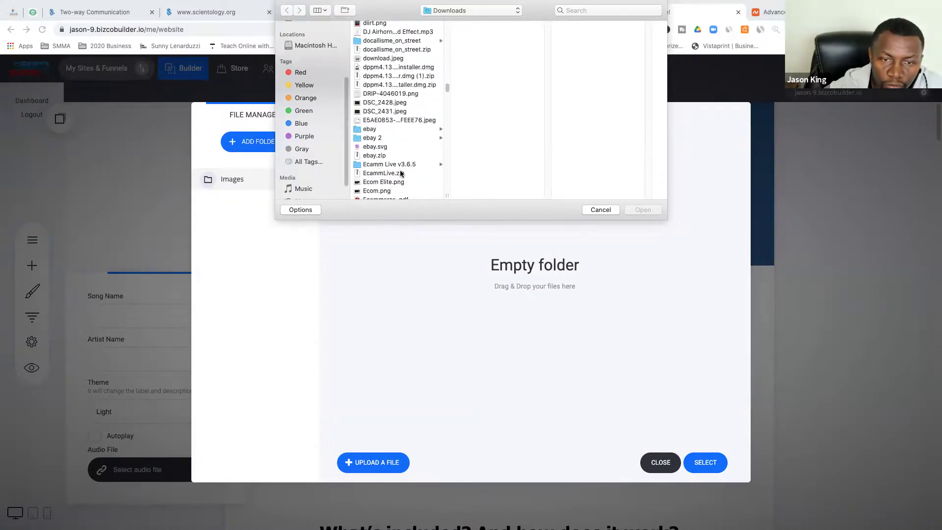
scroll(400, 172, down, 10)
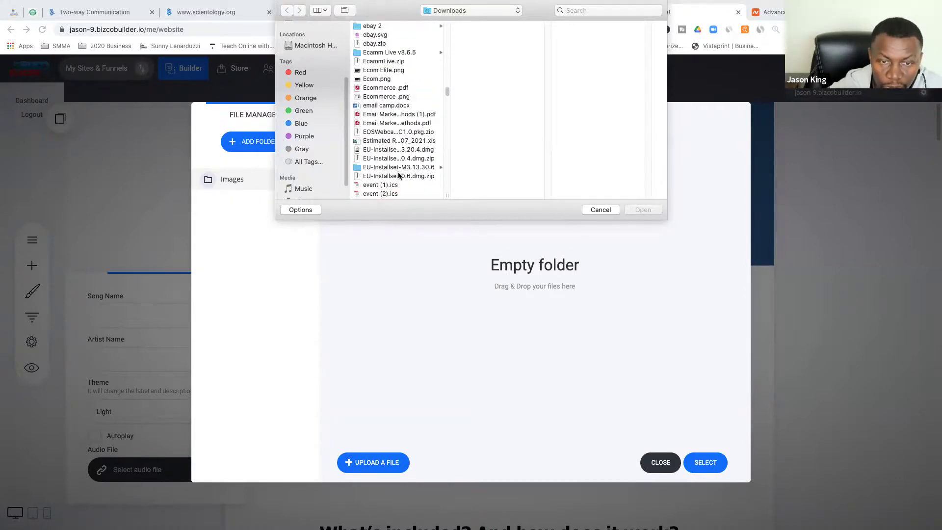
scroll(399, 174, down, 5)
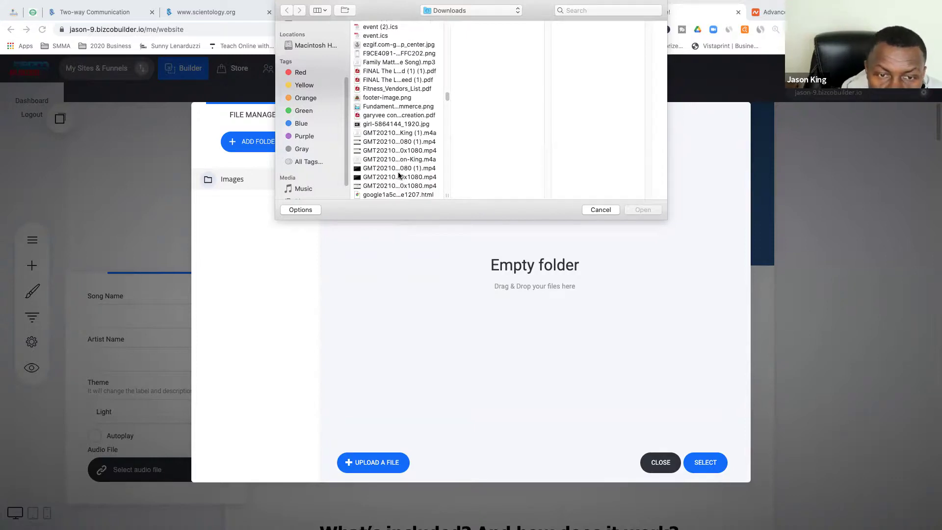
scroll(399, 175, down, 5)
scroll(399, 175, up, 3)
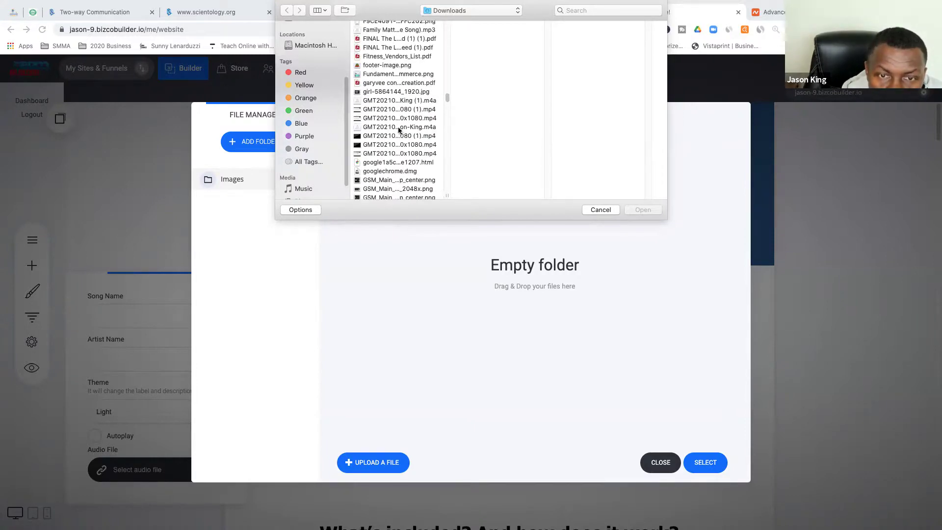
click(401, 100)
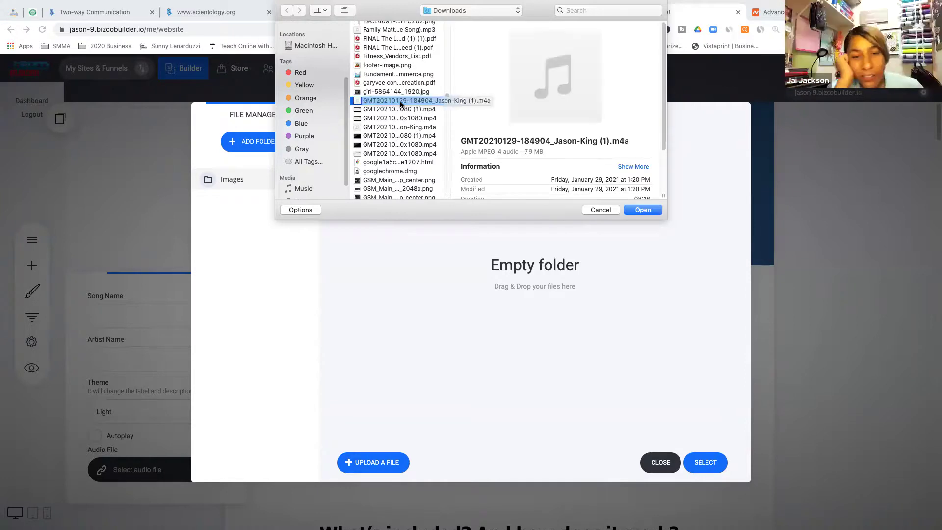
click(398, 129)
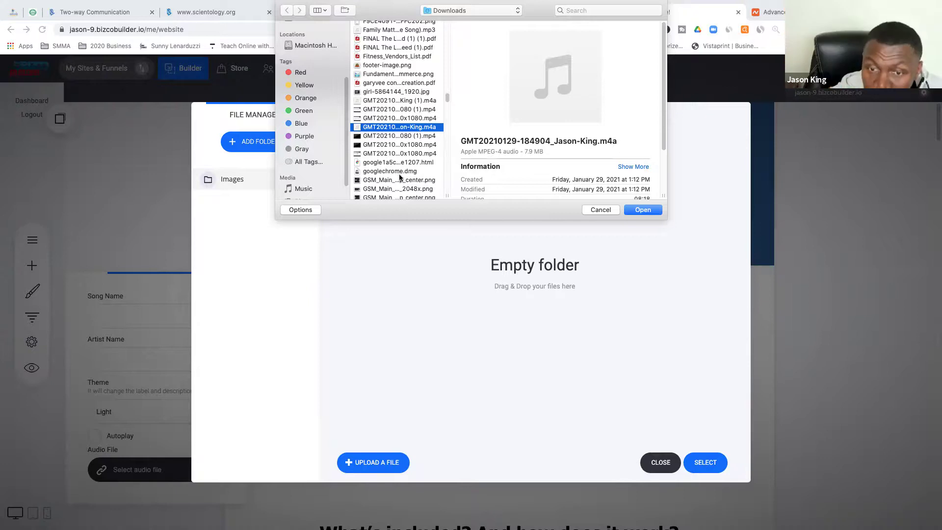
scroll(400, 174, down, 5)
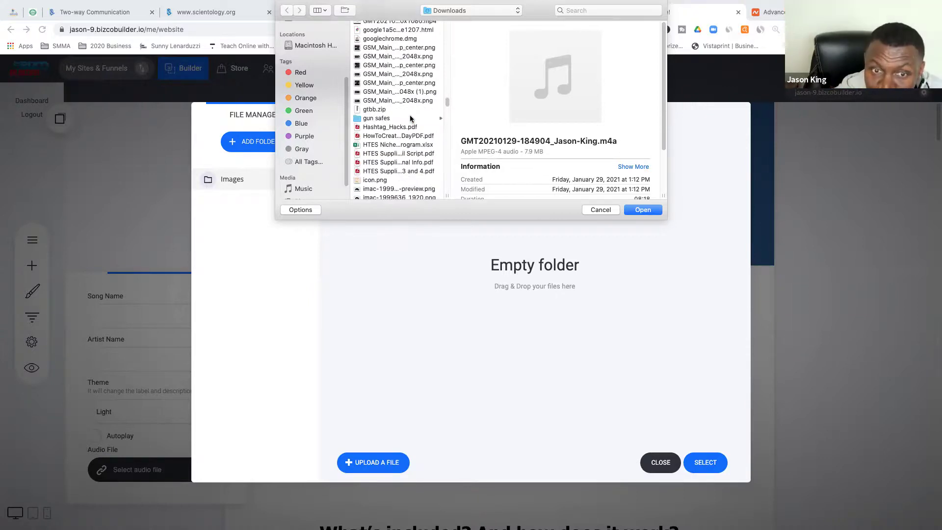
scroll(411, 123, down, 10)
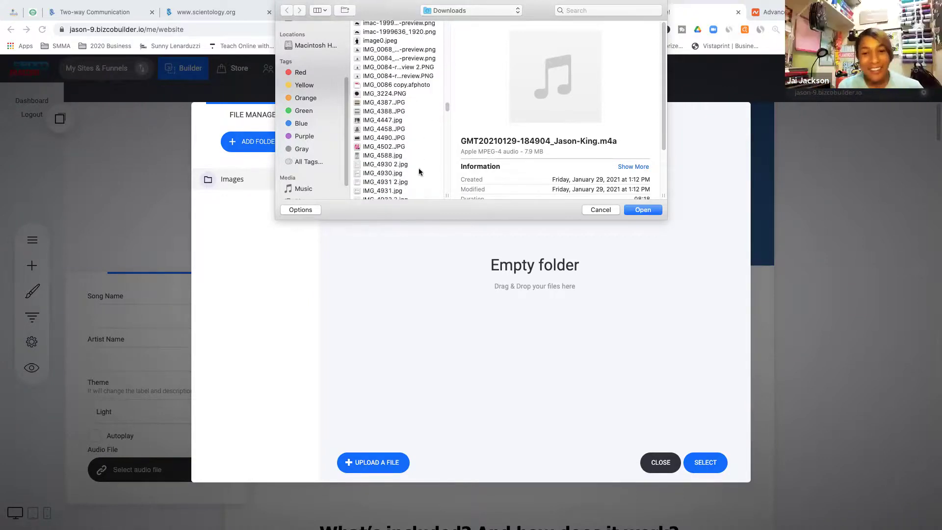
scroll(540, 167, down, 2)
scroll(447, 127, down, 5)
scroll(447, 139, down, 15)
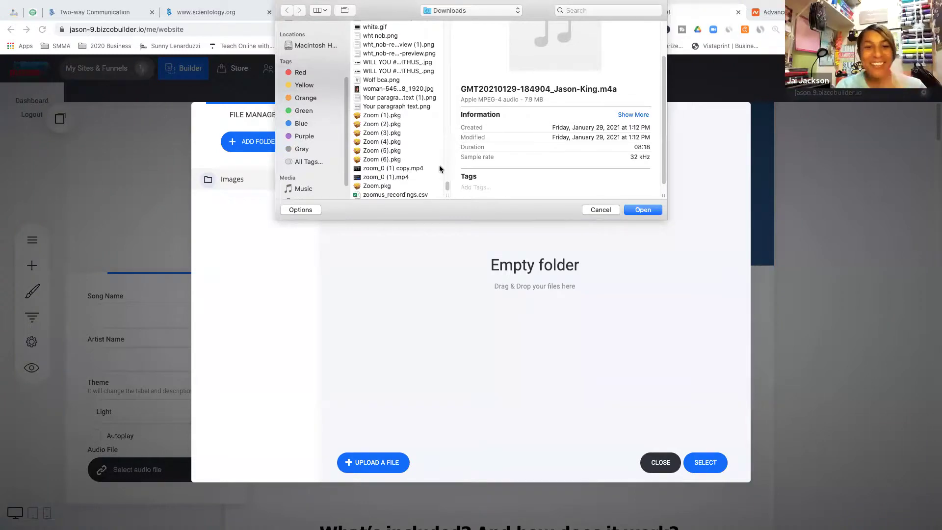
scroll(434, 164, up, 10)
scroll(432, 163, up, 8)
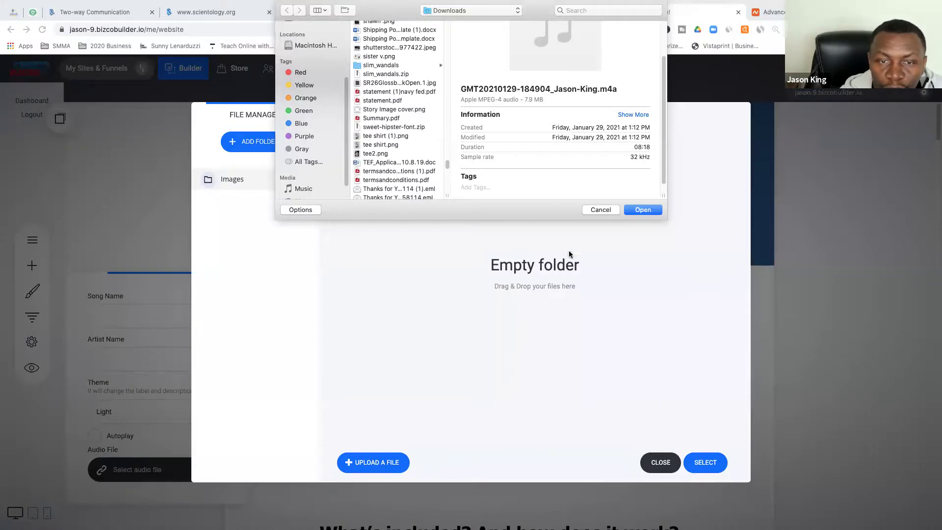
click(596, 210)
click(652, 464)
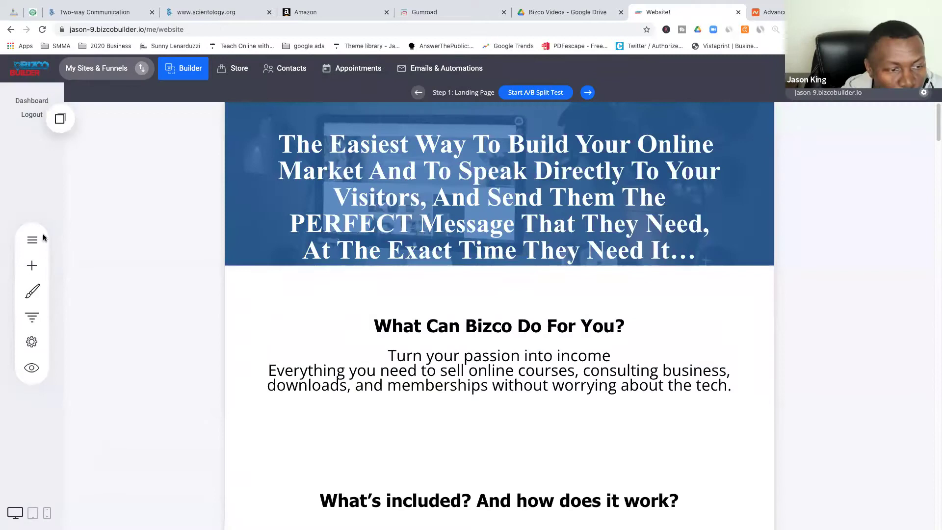
Open Funnel Settings > Applications, browse addable apps, and dismiss the Connect Webhook setup unsaved.
click(32, 343)
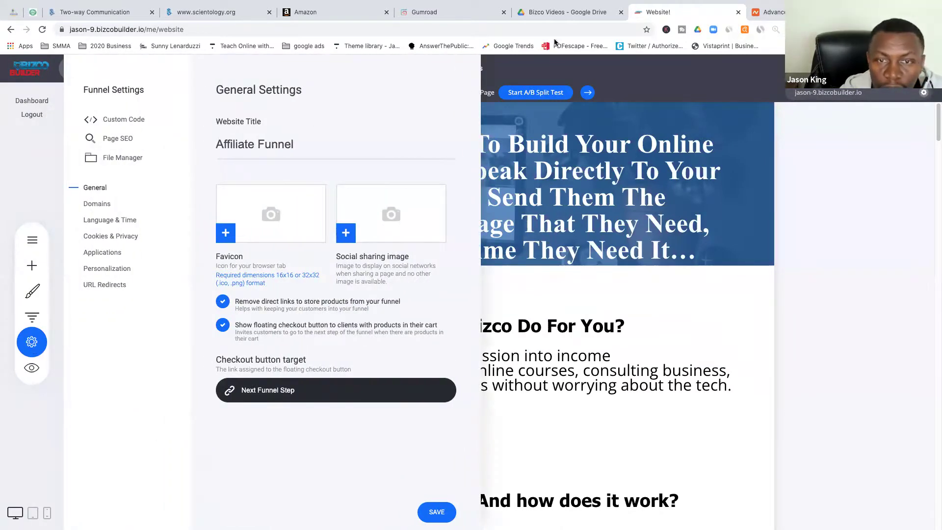
click(100, 253)
click(392, 93)
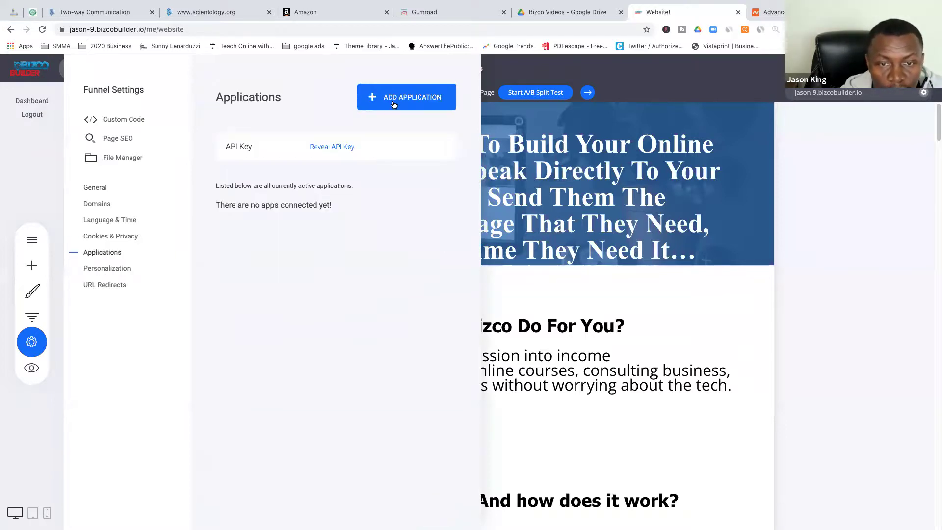
scroll(397, 286, down, 4)
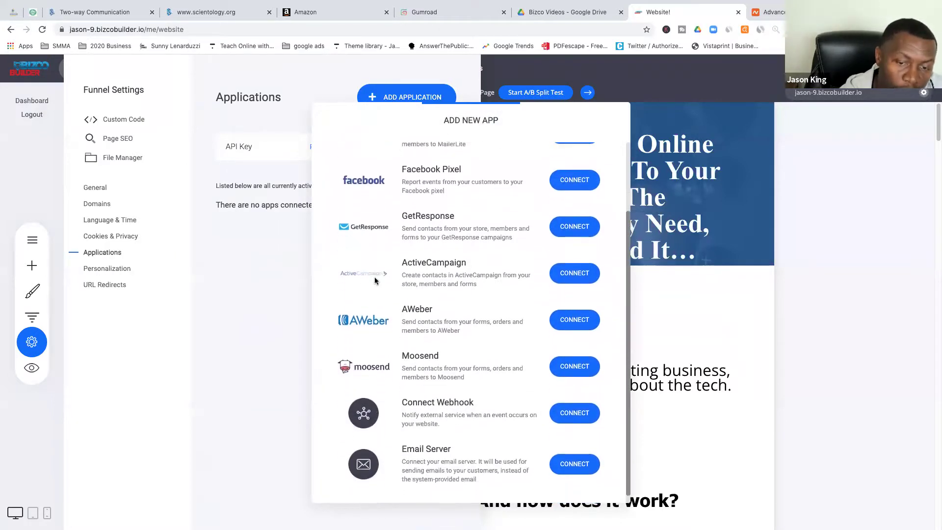
scroll(442, 318, up, 4)
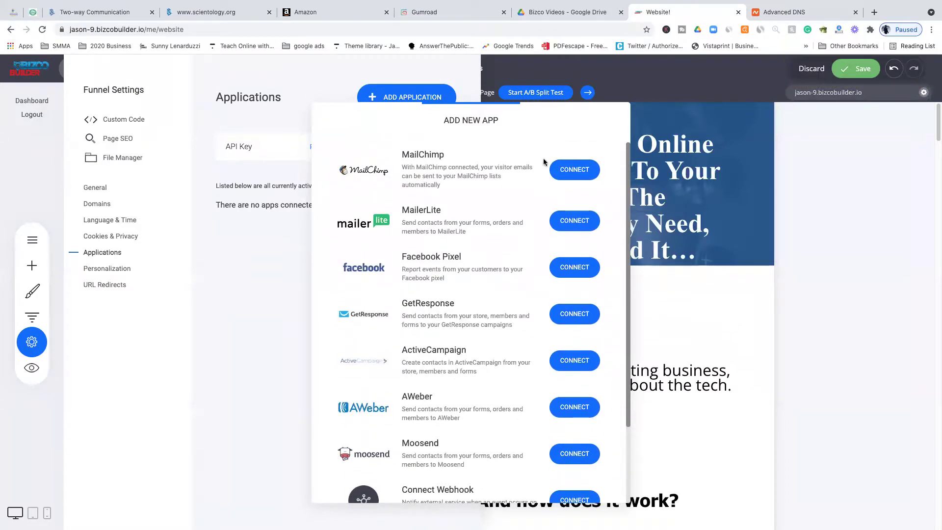
scroll(474, 276, down, 4)
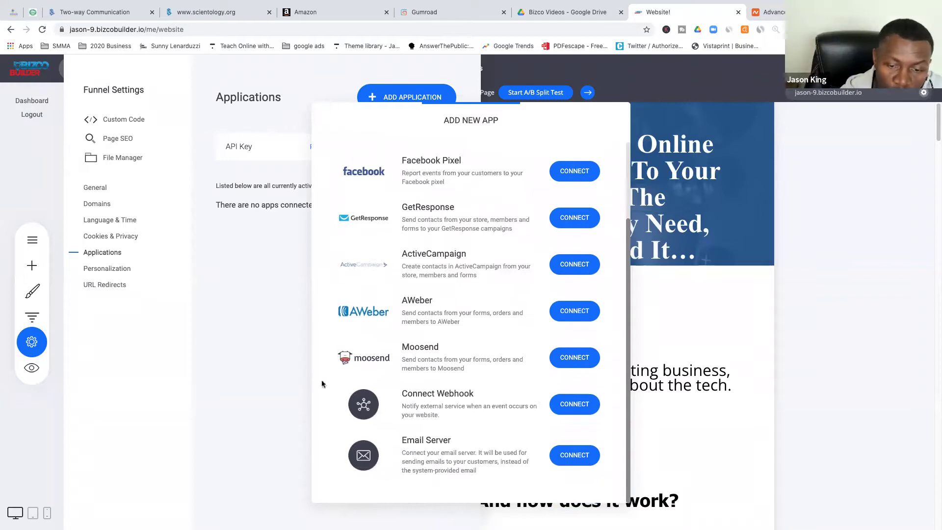
click(574, 407)
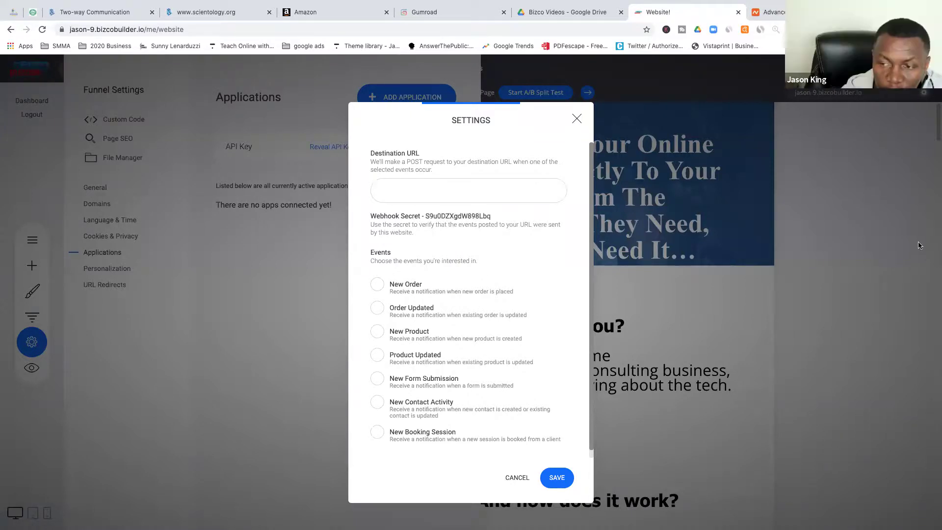
click(578, 121)
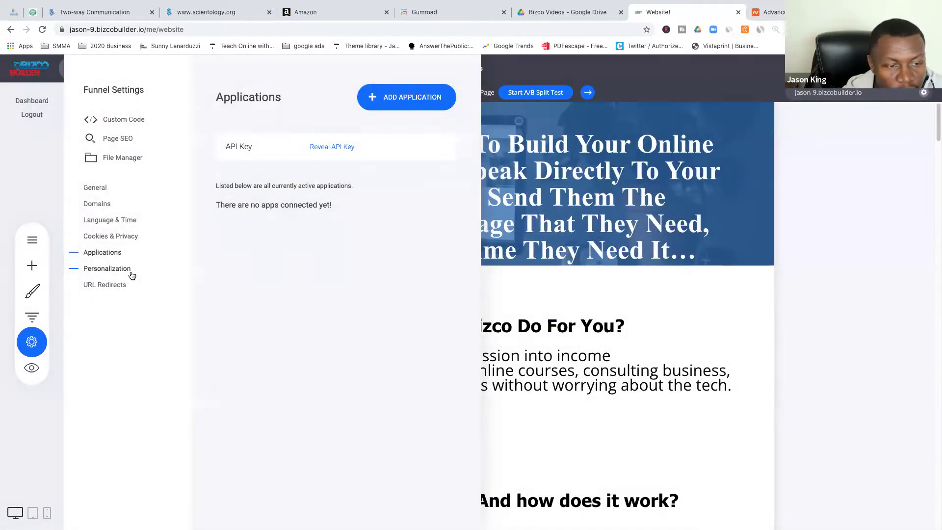
Browse the Personalization, Domains, Cookies & Privacy, Applications and URL Redirects settings, ending on General.
click(131, 274)
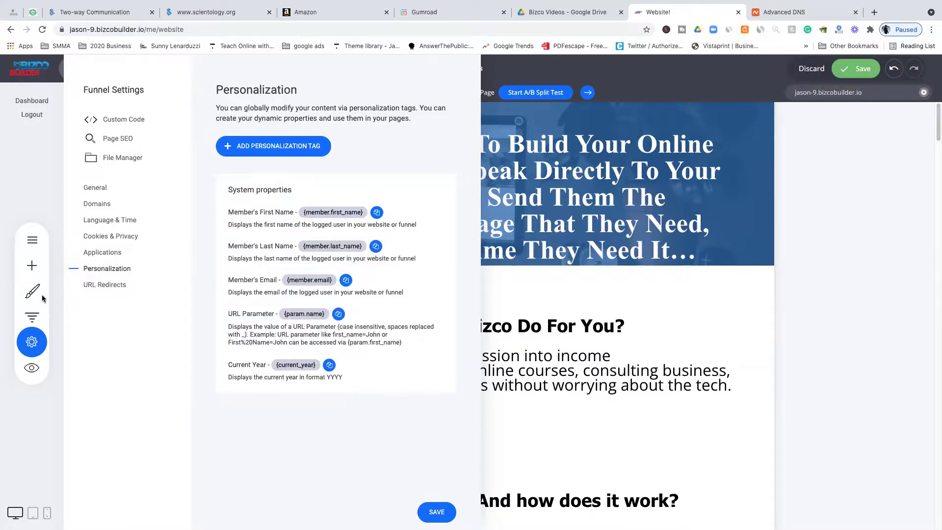
click(100, 209)
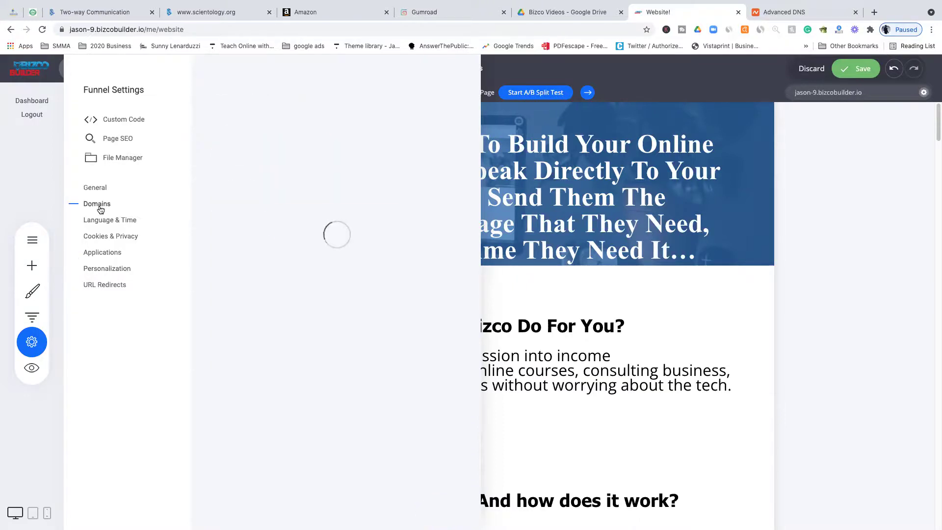
click(105, 189)
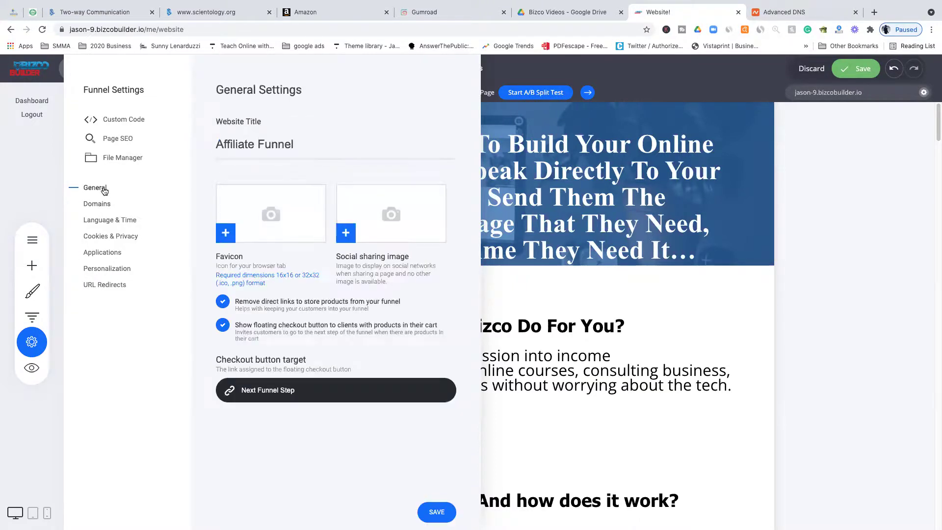
click(111, 235)
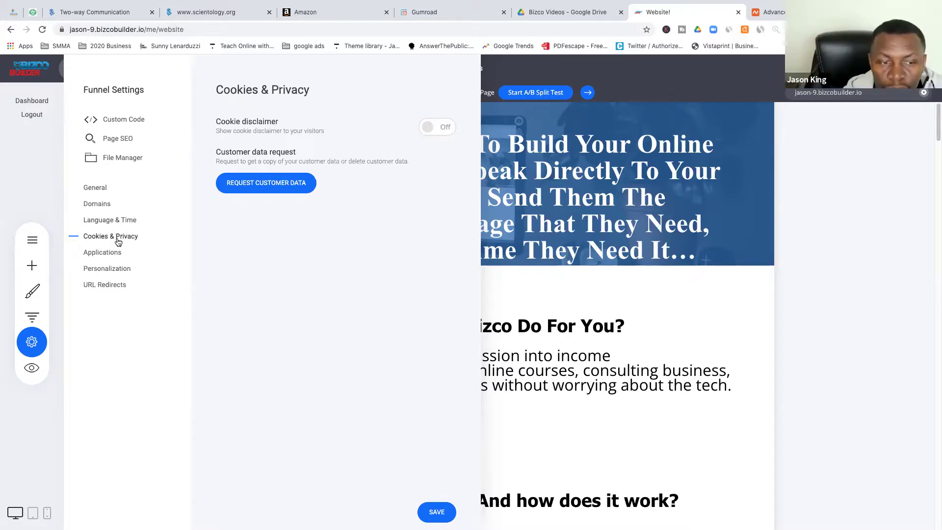
click(106, 253)
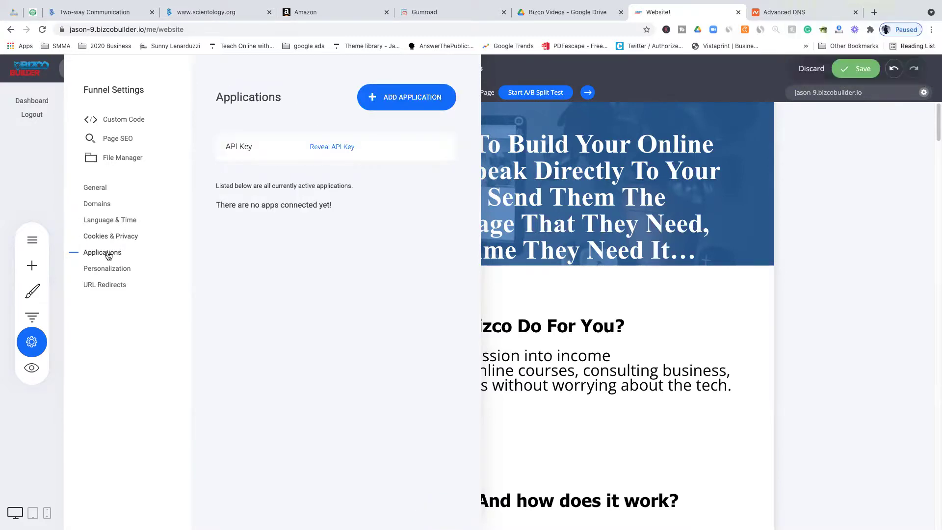
click(108, 268)
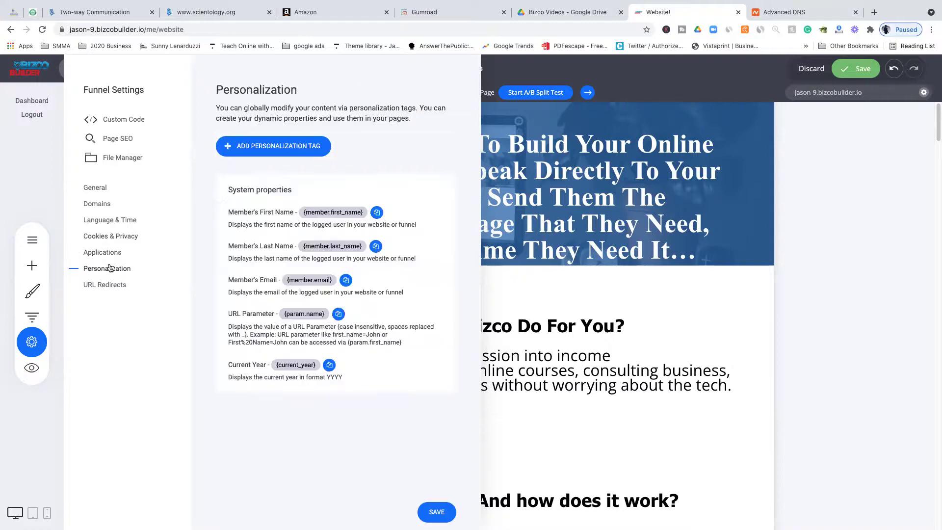
click(115, 292)
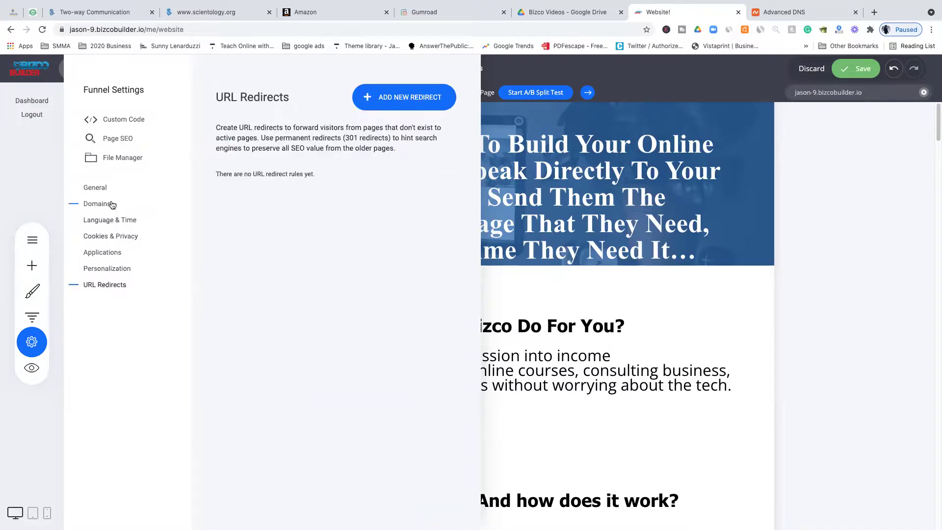
click(112, 186)
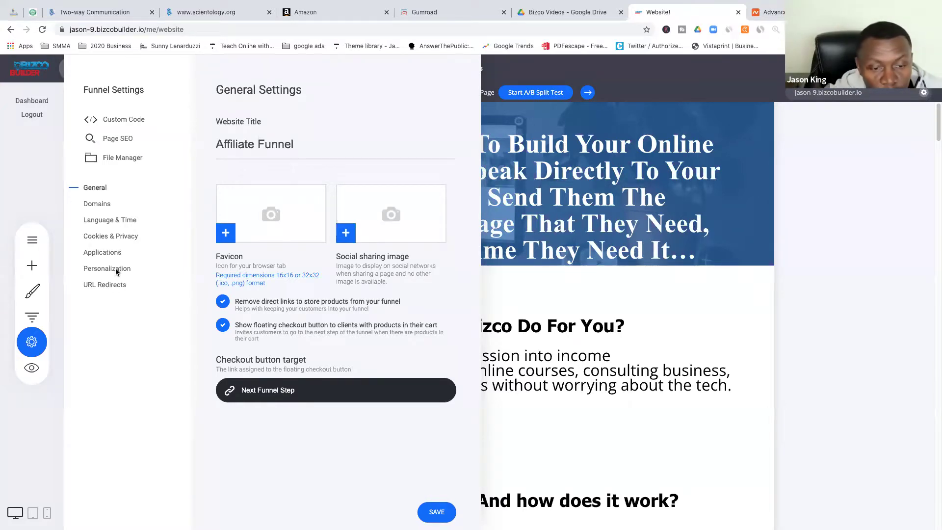
Go to Applications, reveal the funnel's API key, and start adding a new application.
click(115, 268)
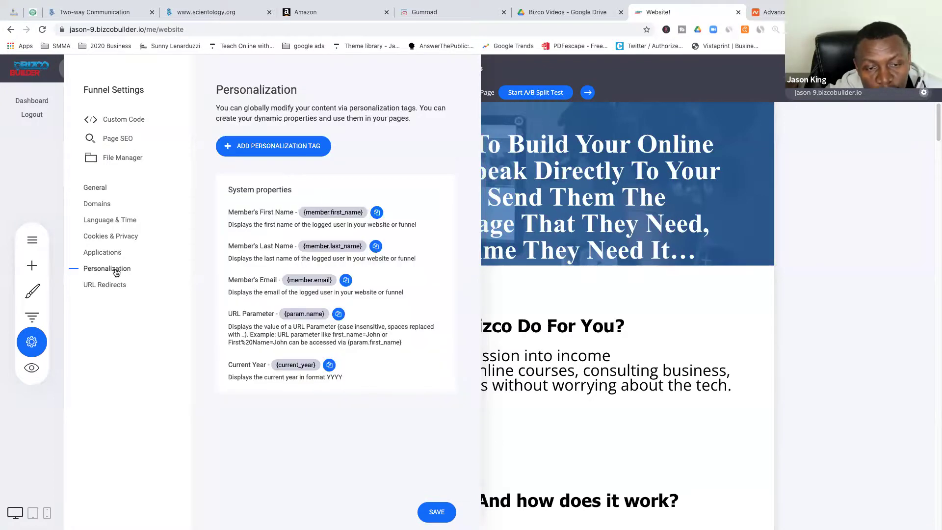
click(116, 239)
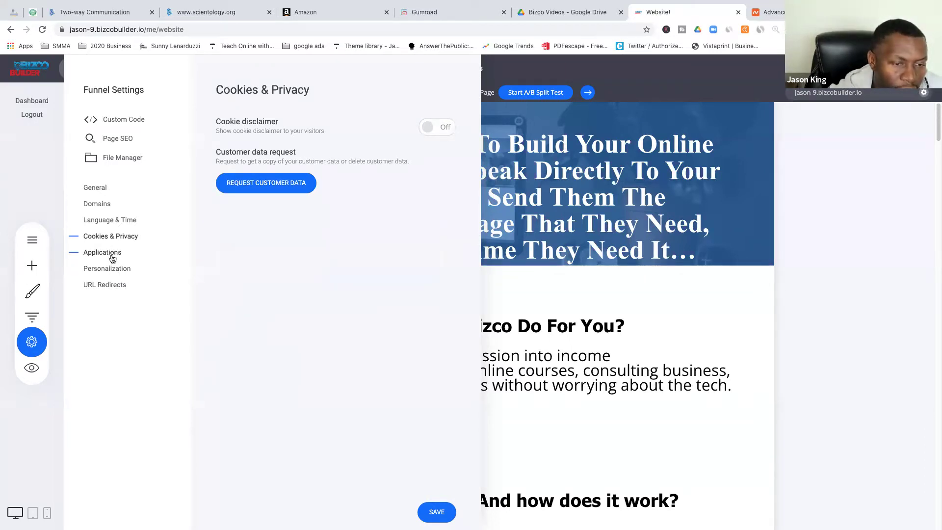
click(111, 253)
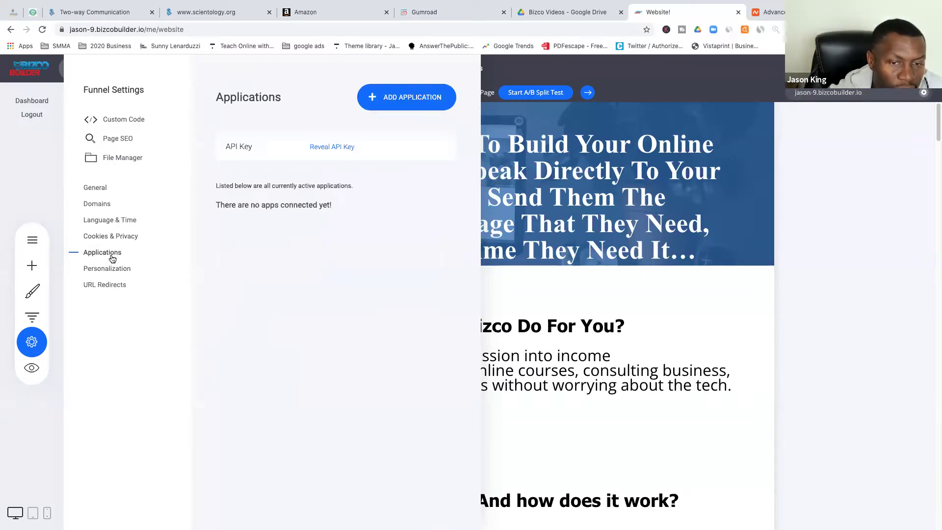
click(342, 148)
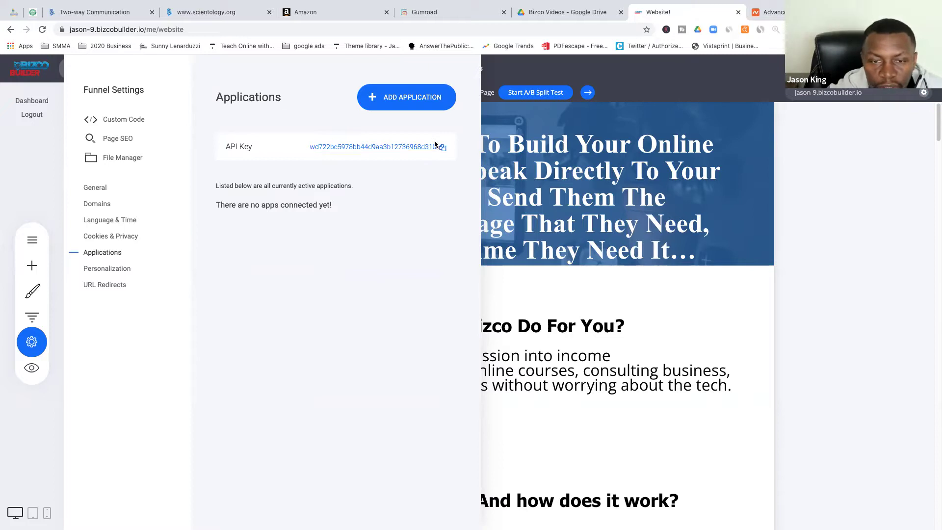
click(423, 102)
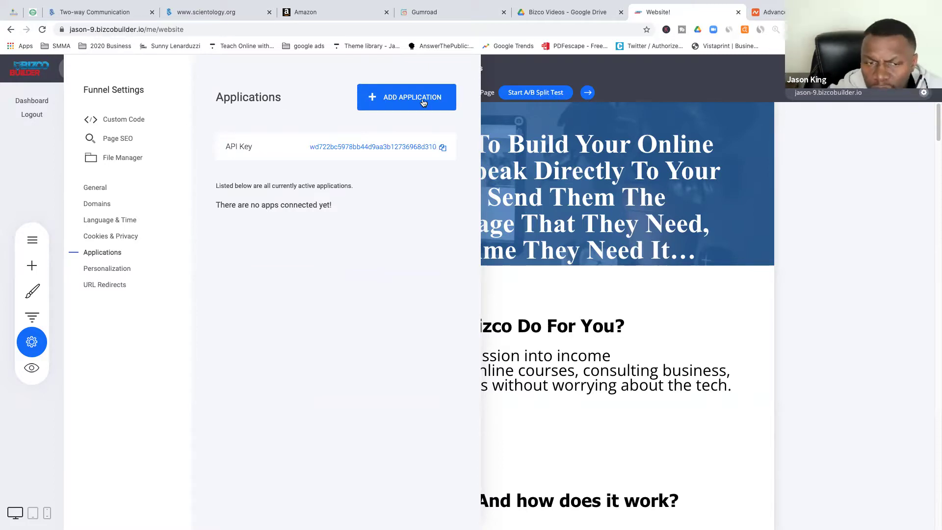
Scroll through the Add New App integrations list, then close it and Funnel Settings without connecting anything.
click(423, 102)
scroll(436, 363, down, 1)
scroll(435, 363, down, 1)
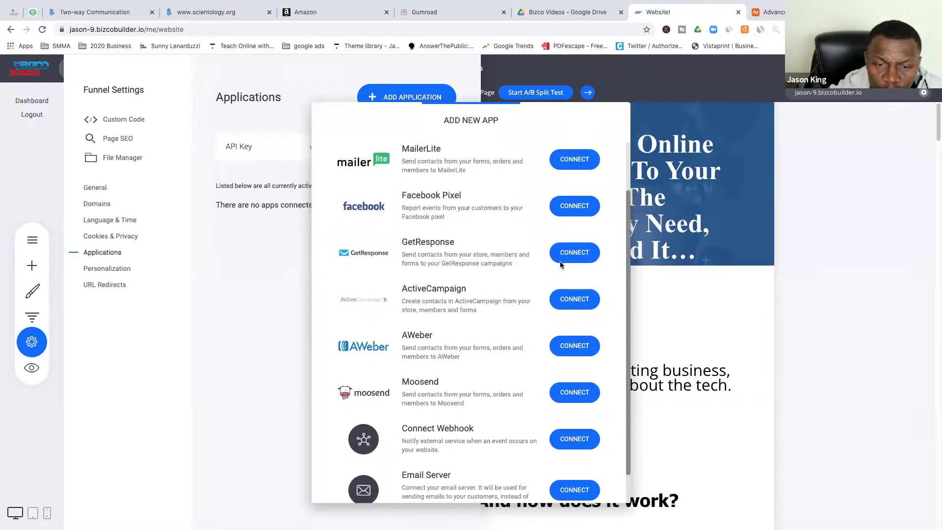
scroll(520, 407, down, 1)
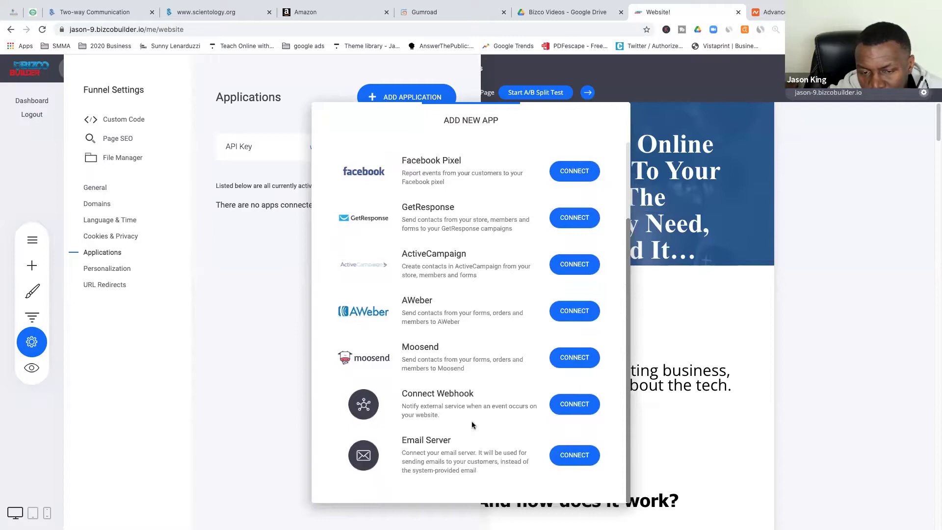
scroll(475, 415, up, 3)
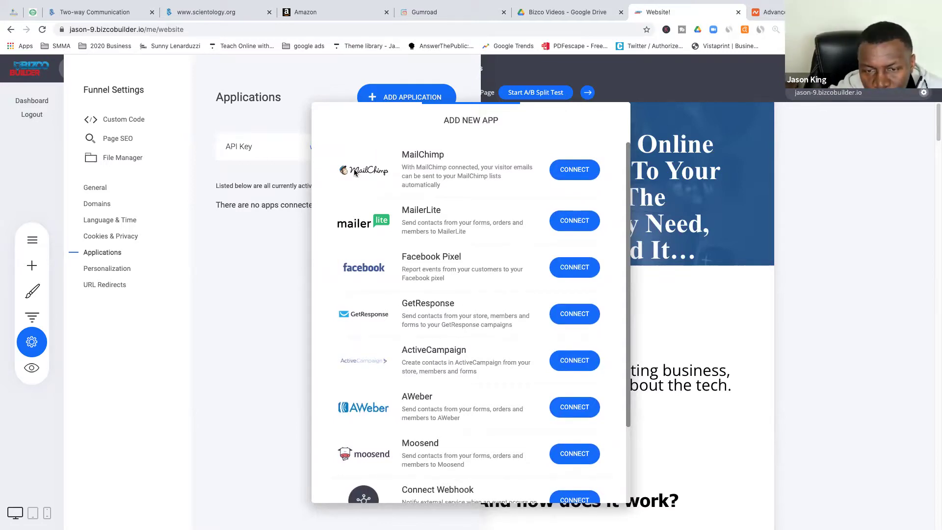
scroll(397, 403, down, 2)
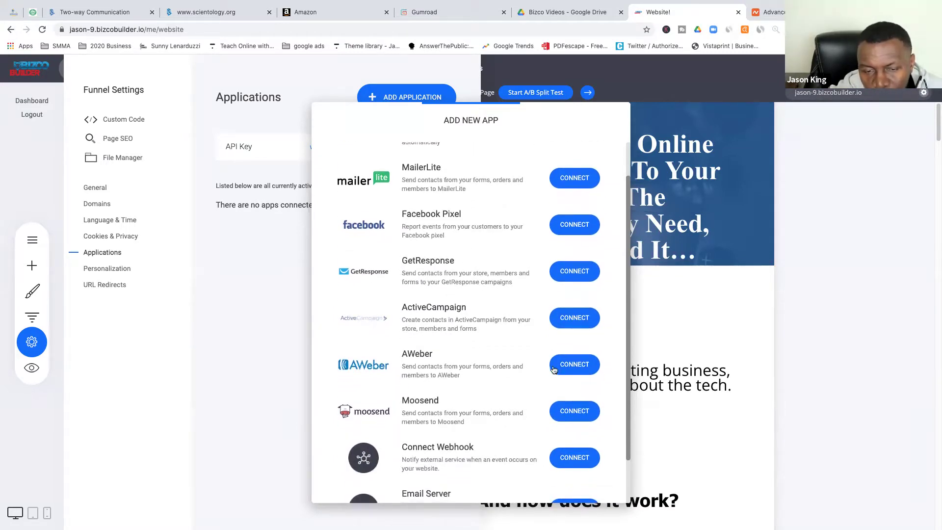
scroll(552, 368, up, 1)
scroll(553, 373, down, 1)
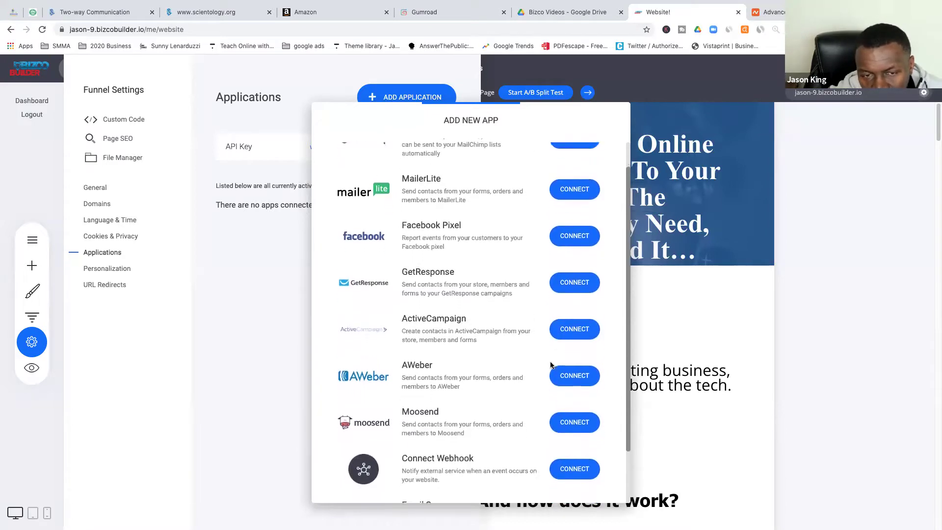
scroll(228, 272, up, 1)
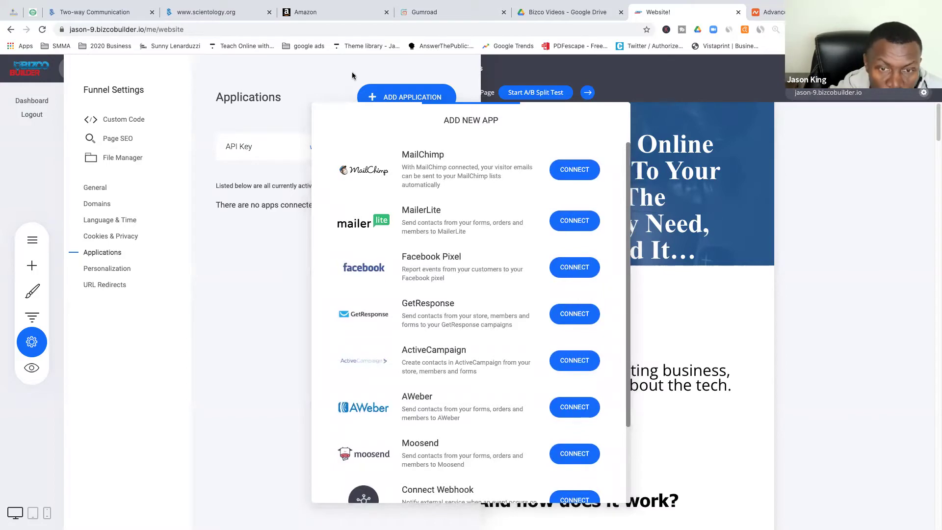
click(322, 76)
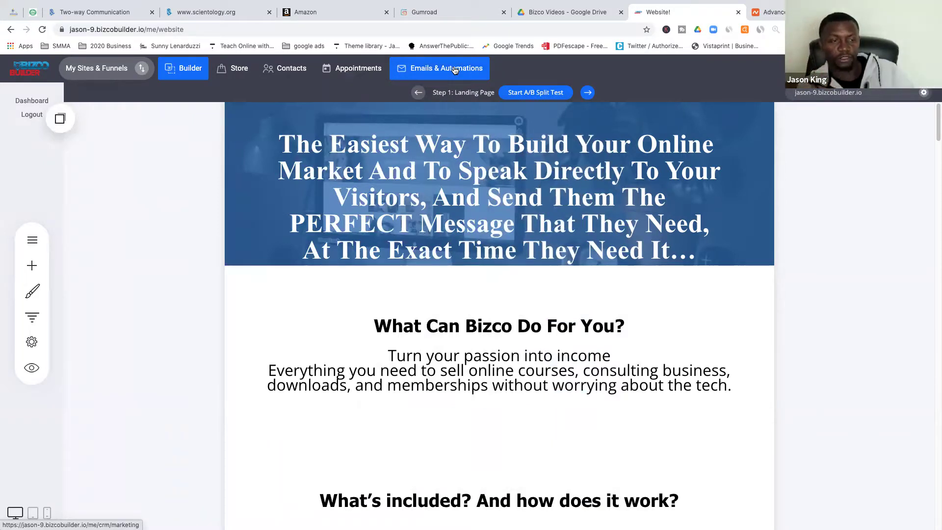
Open Funnel Settings' Custom Code section showing the empty global head markup.
click(32, 341)
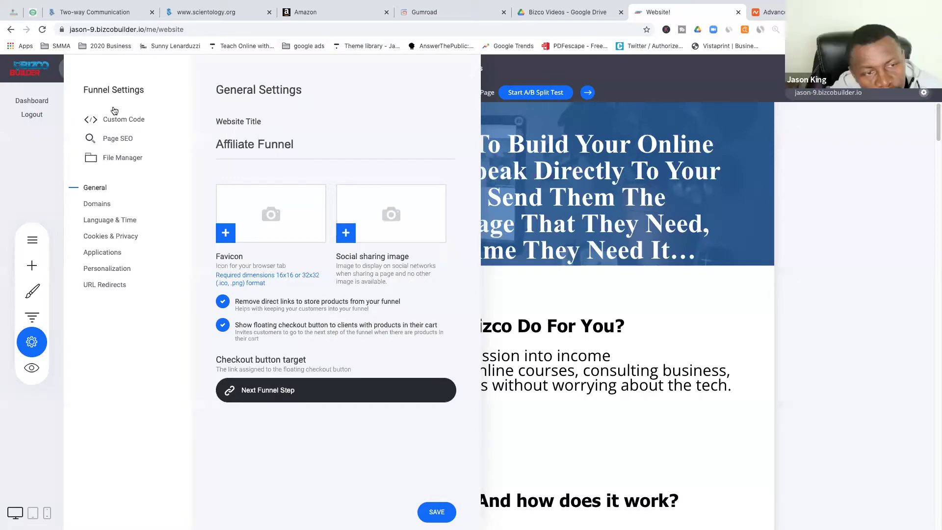
click(131, 119)
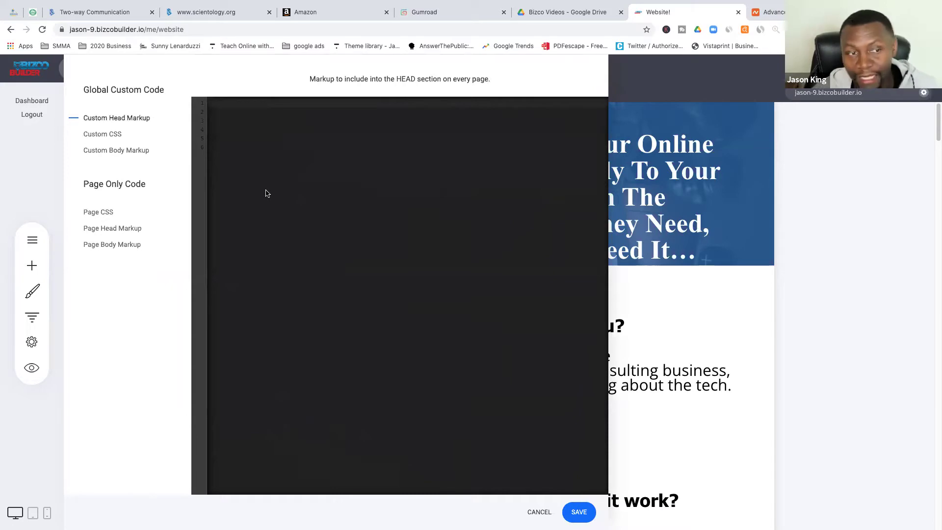
Review Custom CSS, Body Markup, Page CSS and Page Head Markup, then return to General settings.
click(121, 135)
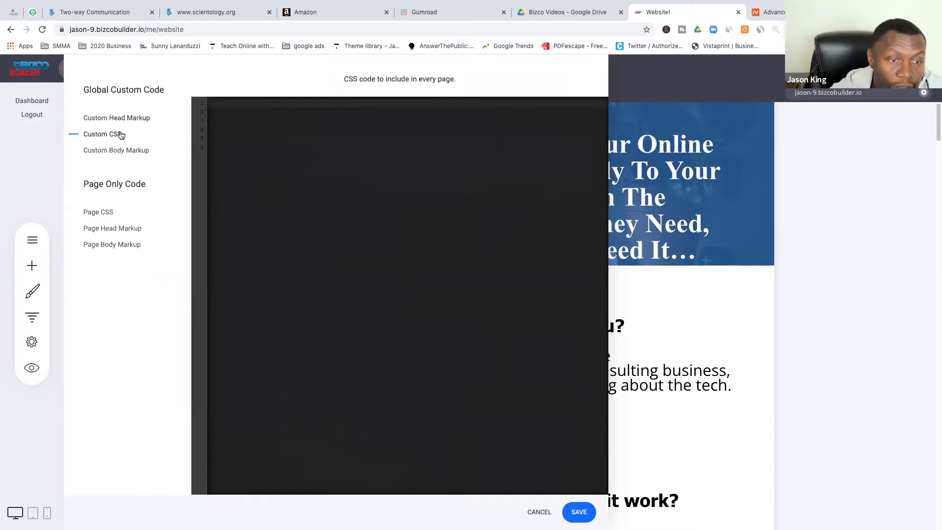
click(126, 150)
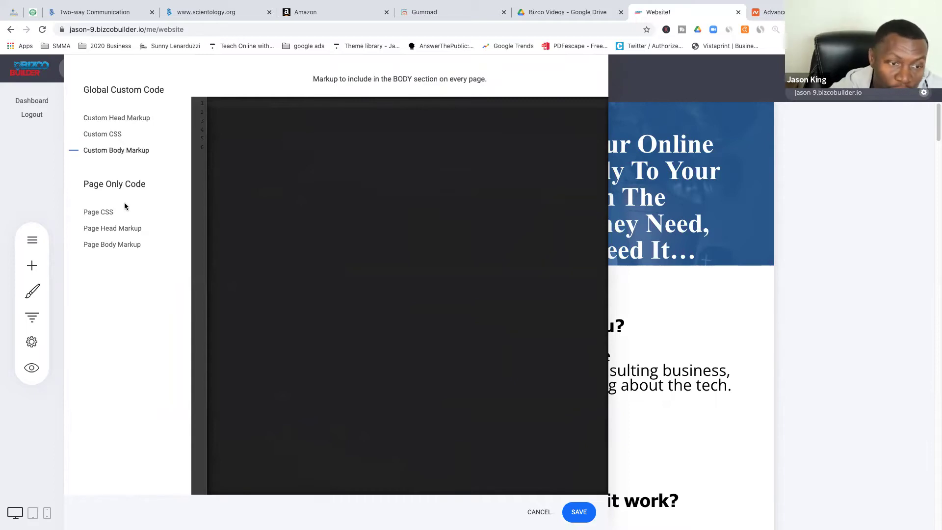
click(109, 212)
click(119, 229)
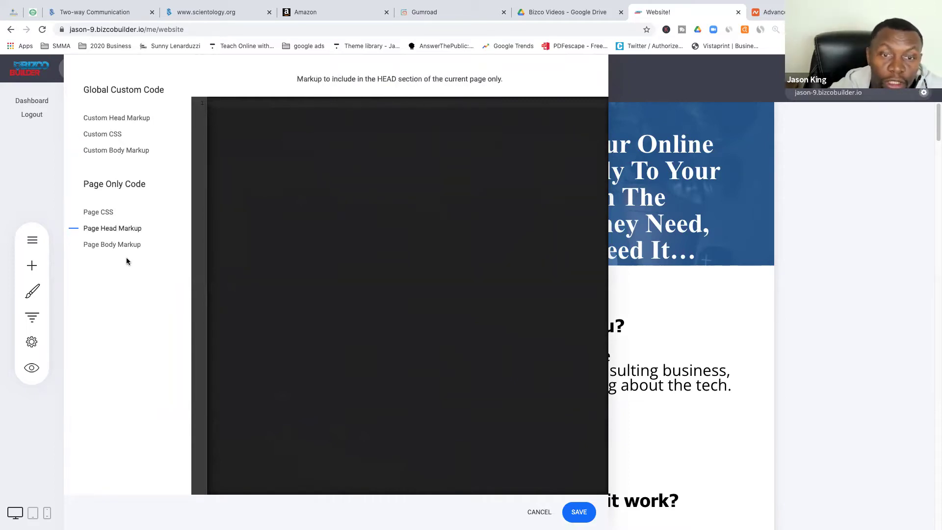
click(127, 119)
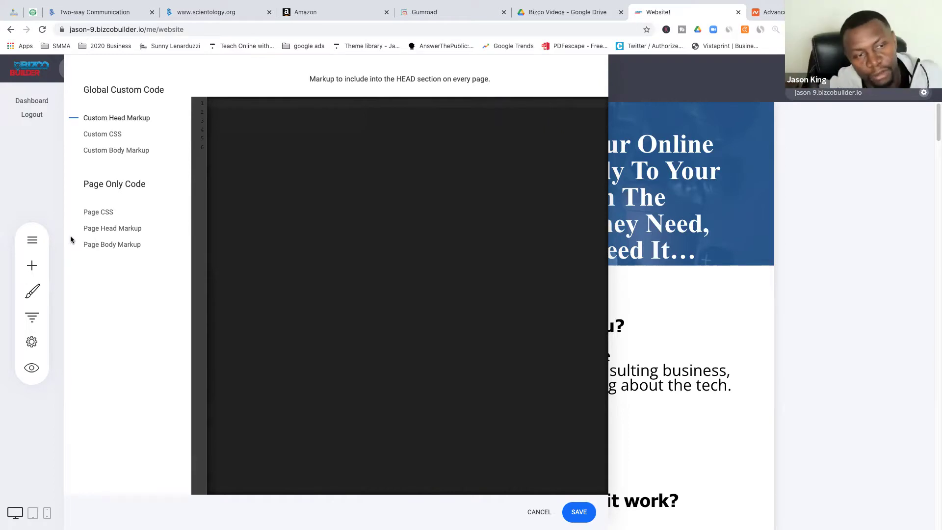
click(29, 343)
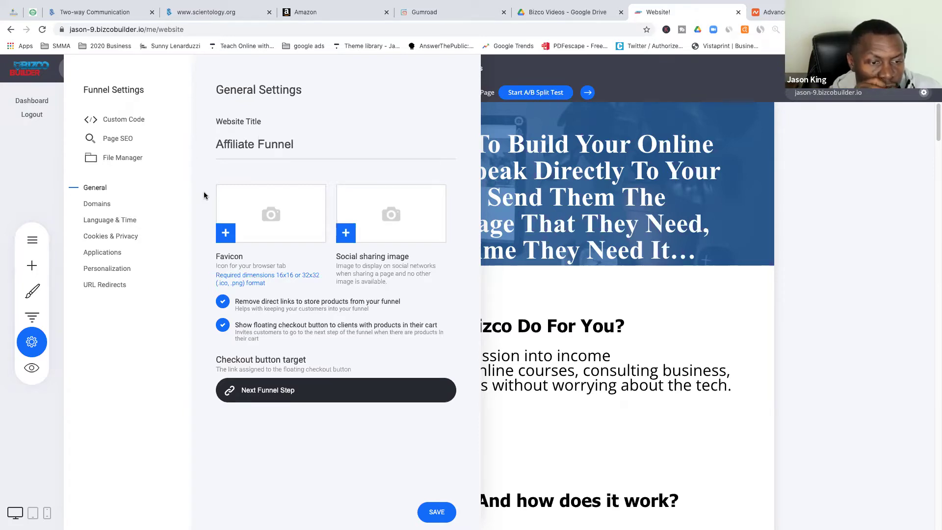
In Language & Time, set the date format to 02/28/2018 11:09 PM, keeping English.
click(101, 222)
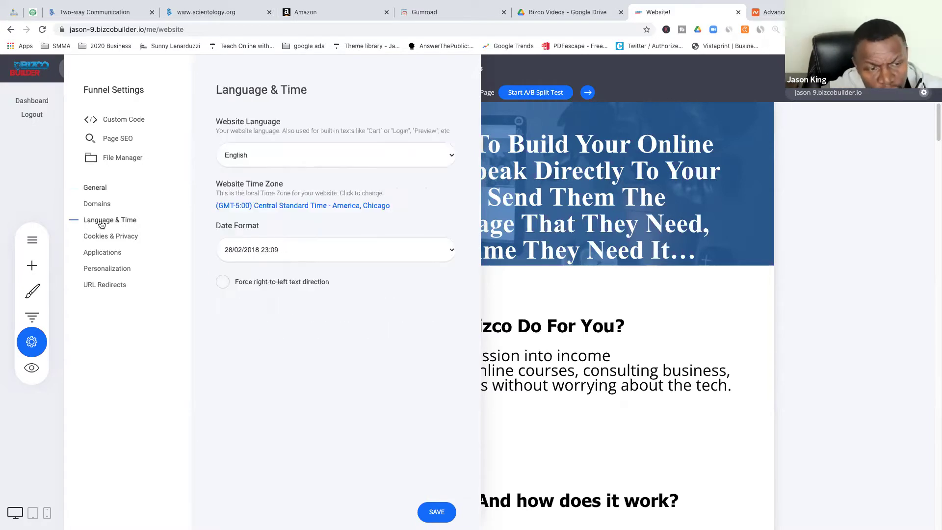
click(345, 251)
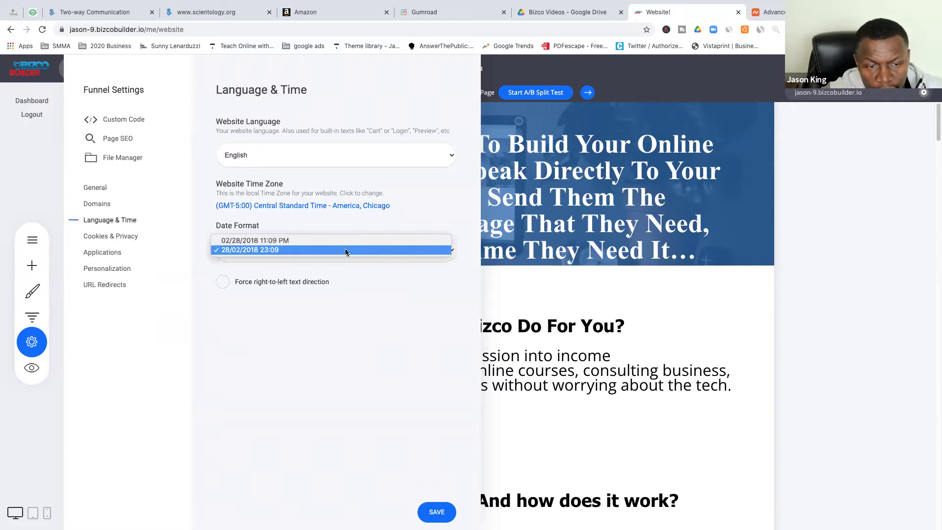
click(345, 241)
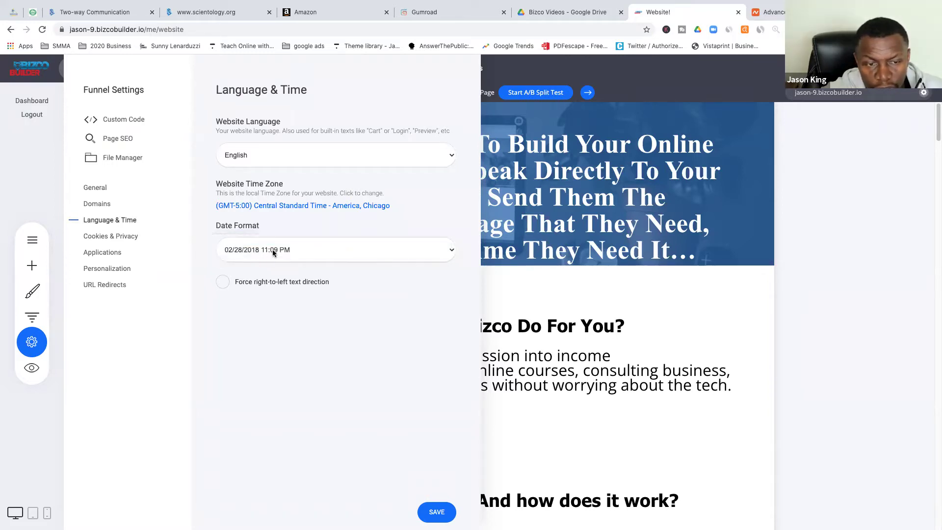
click(304, 165)
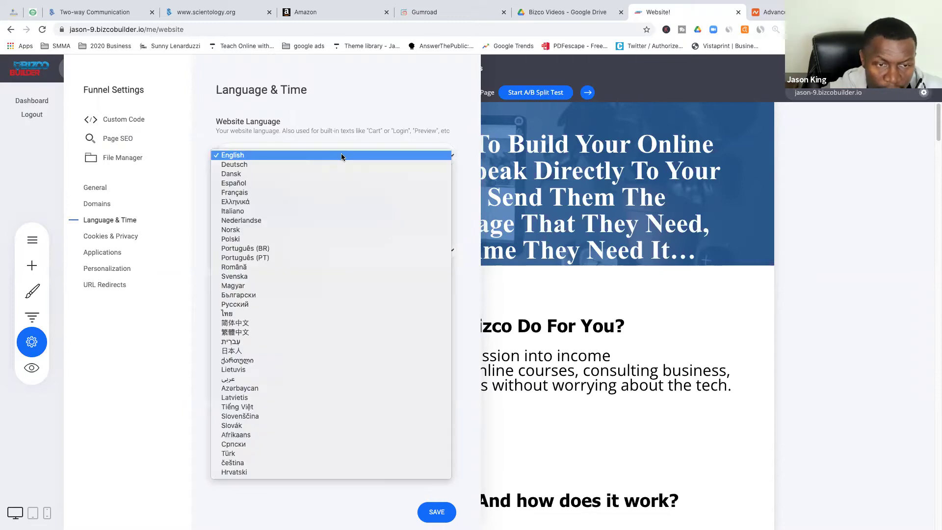
click(341, 155)
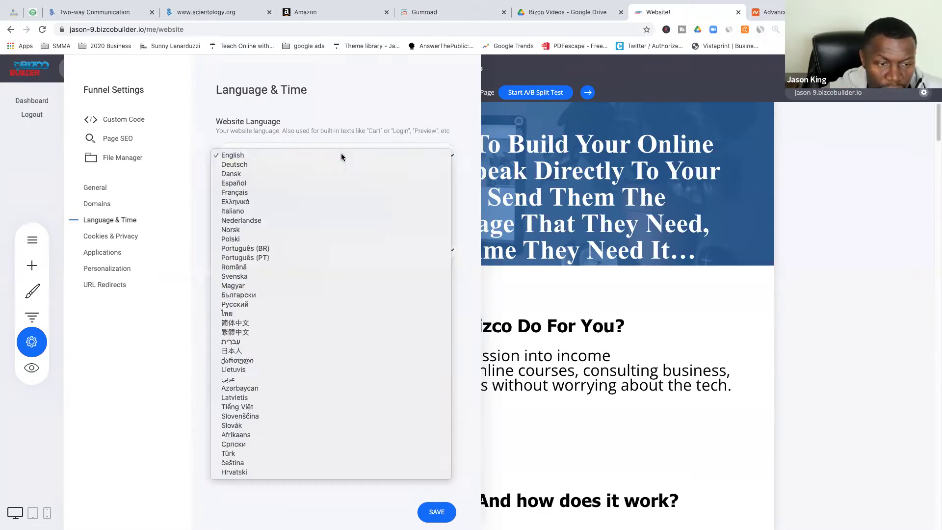
click(125, 270)
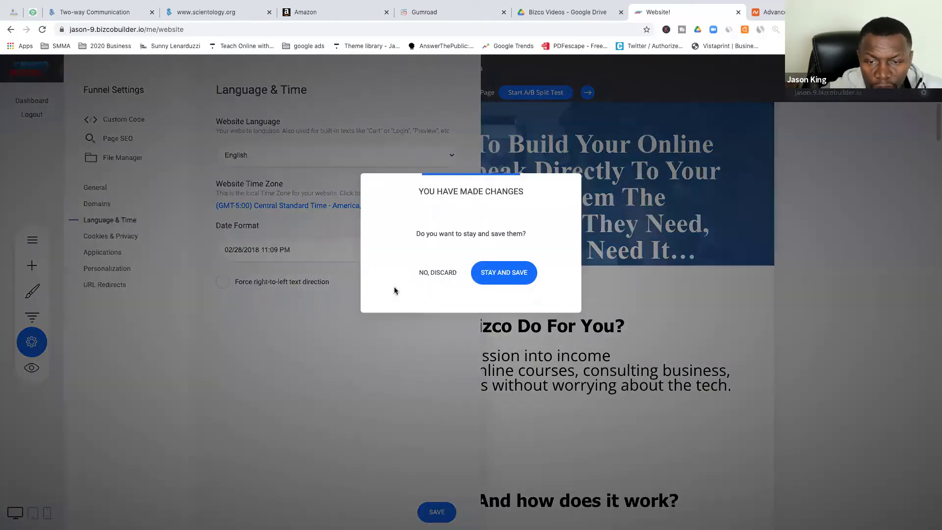
Discard the date format change, copy the {member.first_name} tag, and close the settings panel.
click(438, 273)
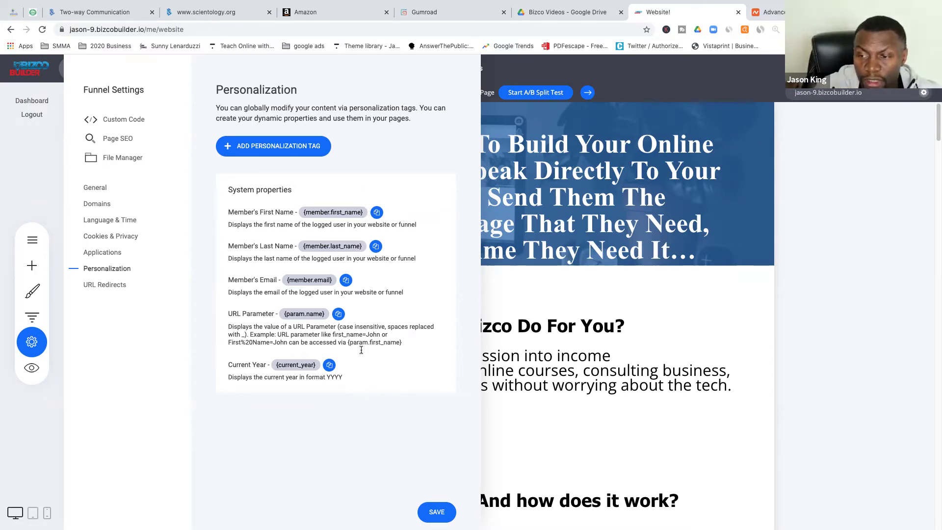
click(377, 213)
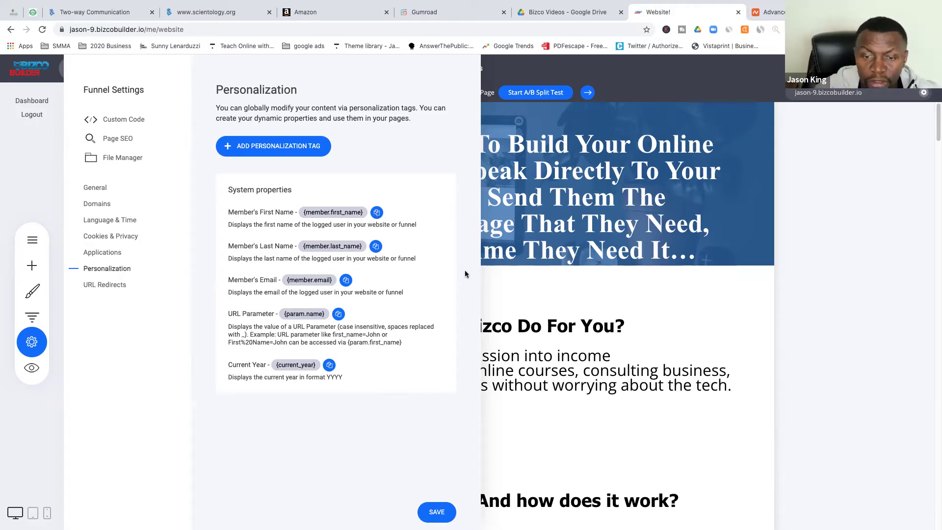
click(377, 212)
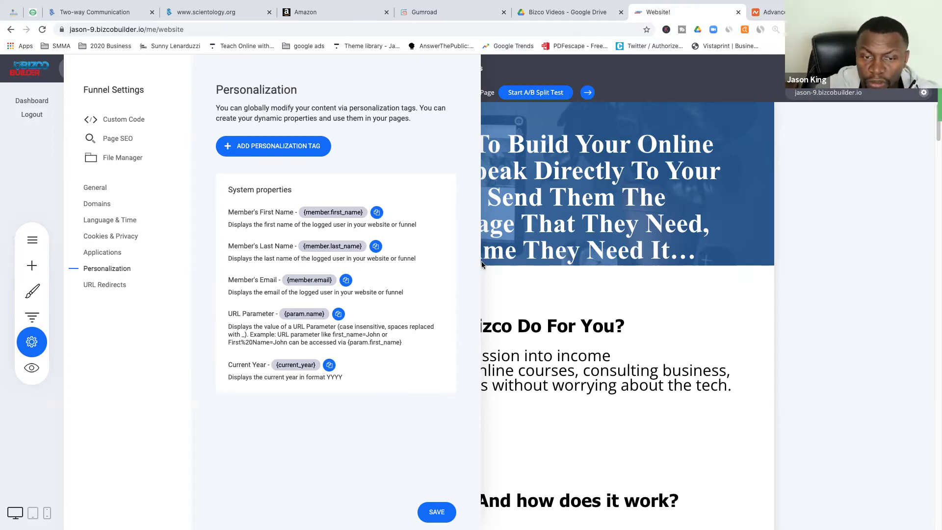
click(482, 261)
Save the Step 1 landing page with the green Save button, getting the Updated! notice.
scroll(428, 264, down, 10)
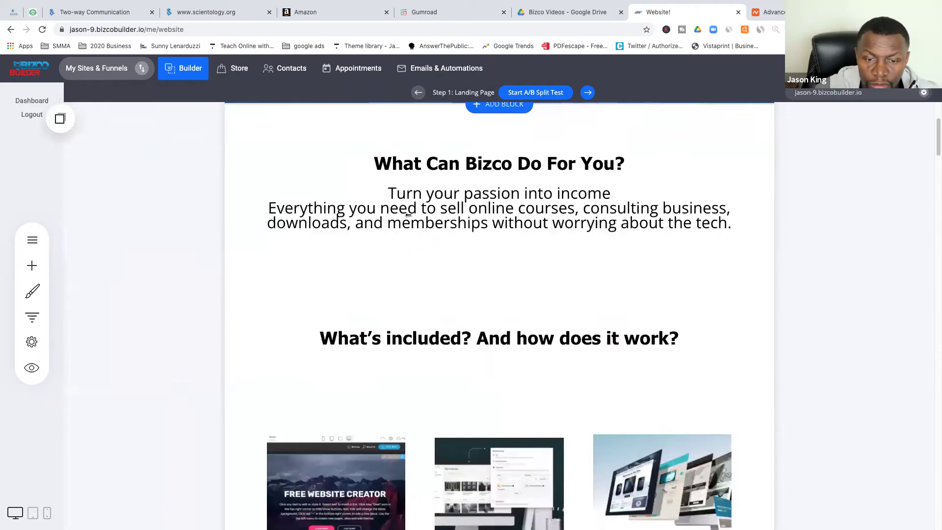
scroll(389, 348, up, 10)
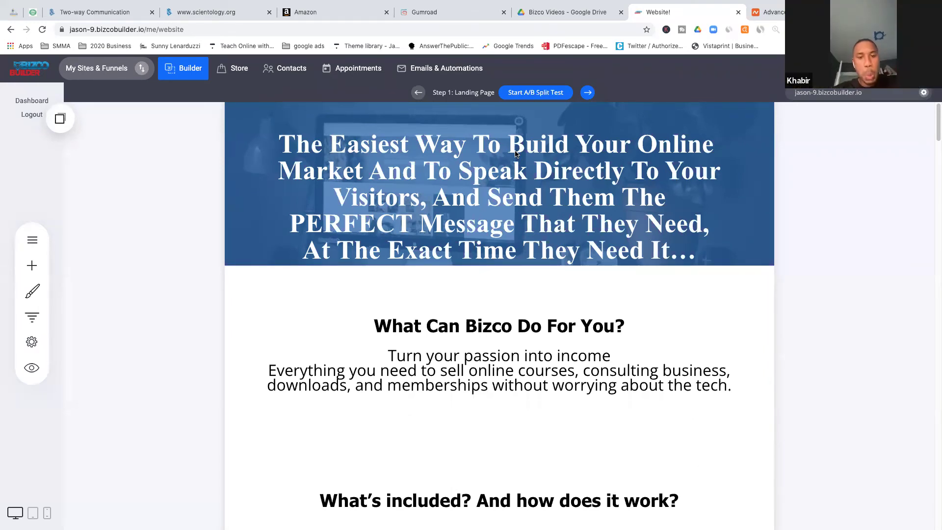
mouse_move(720, 194)
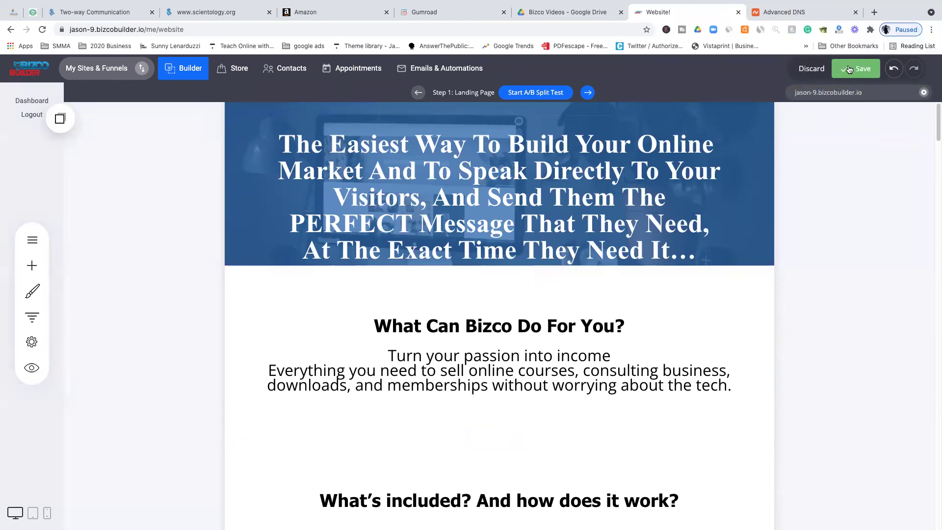
click(849, 69)
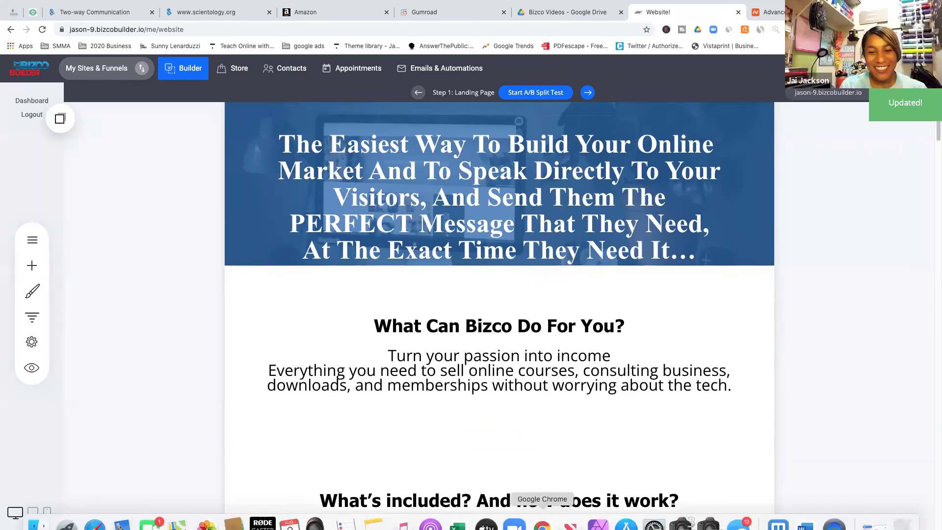